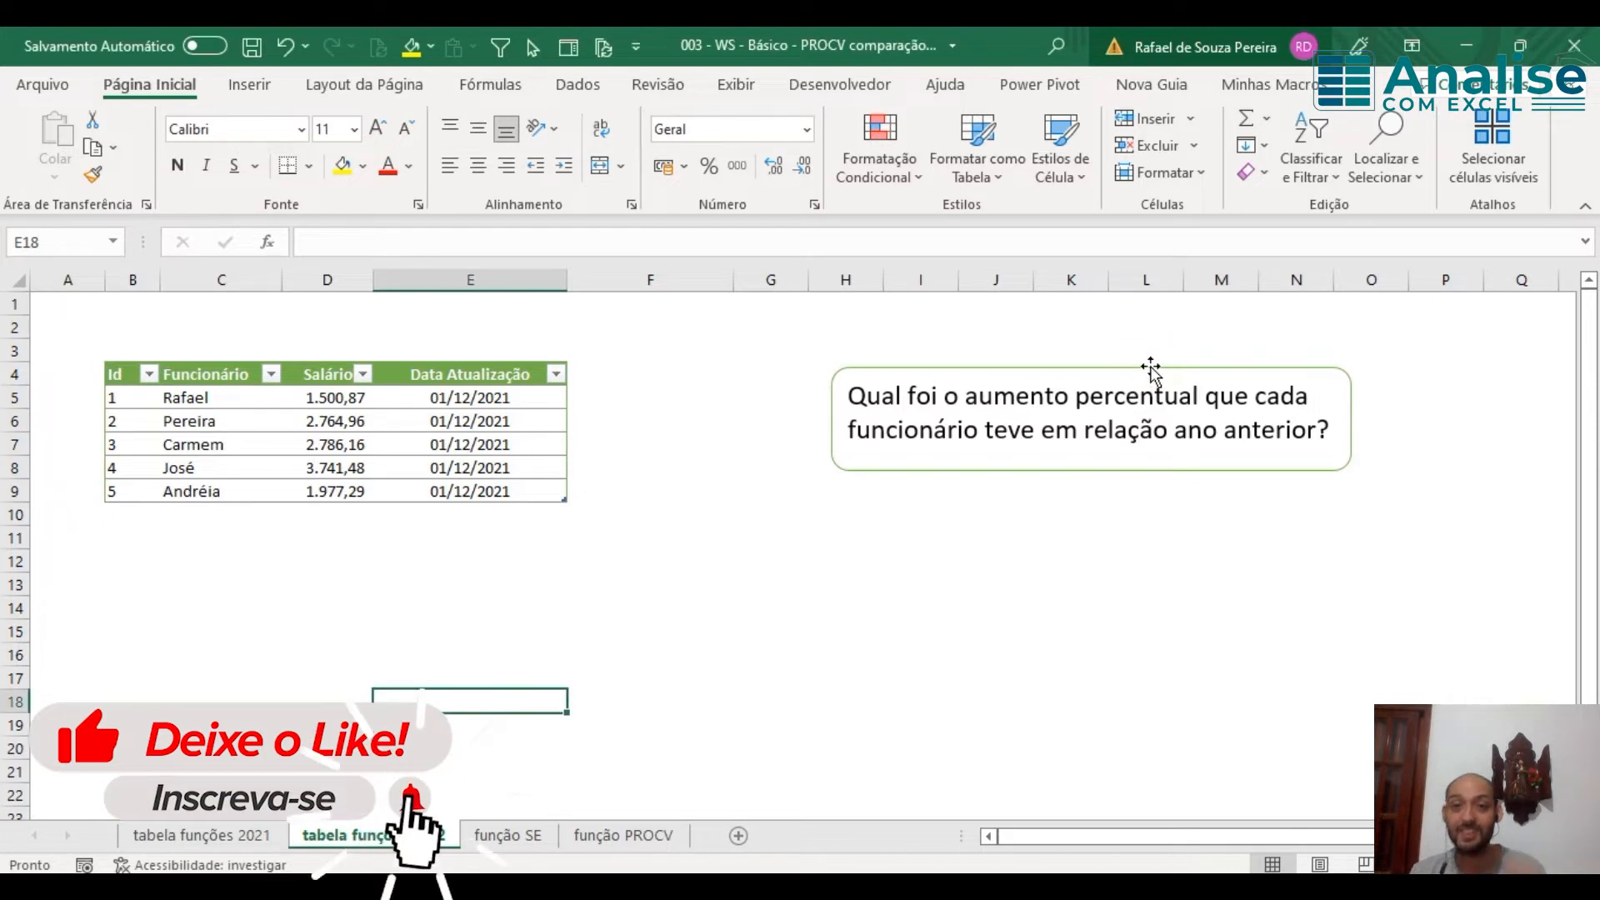
# Step: Move the rounded question box about the percentage raise away from the table, so it spans roughly columns K to Q
pyautogui.moveTo(1150, 371); pyautogui.dragTo(1019, 342)
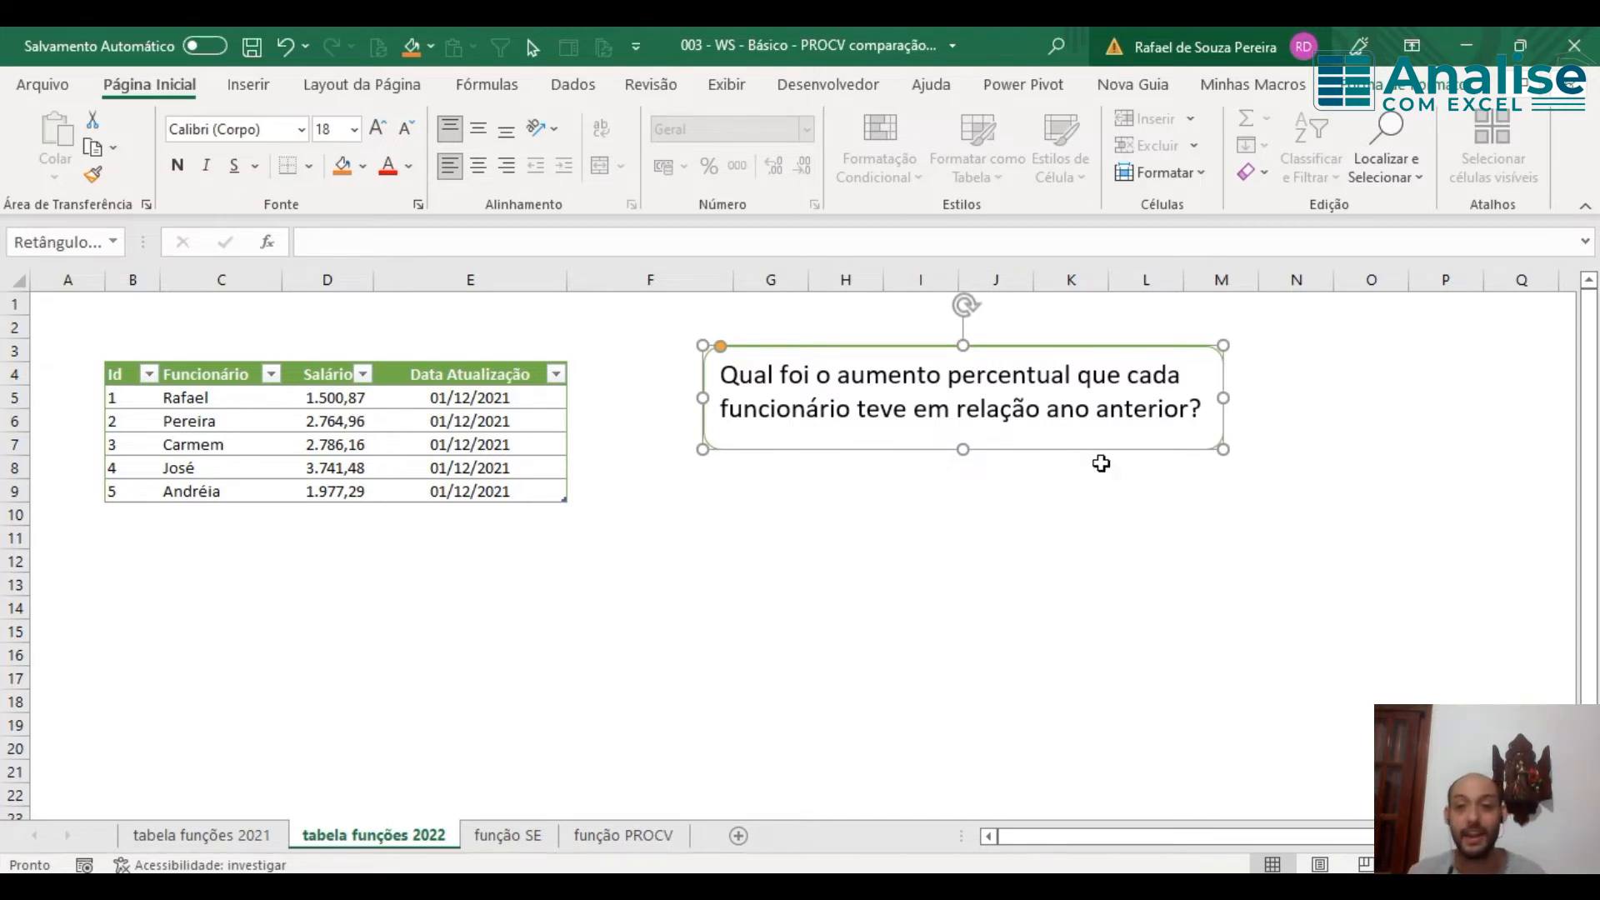
pyautogui.moveTo(1128, 450); pyautogui.dragTo(1438, 427)
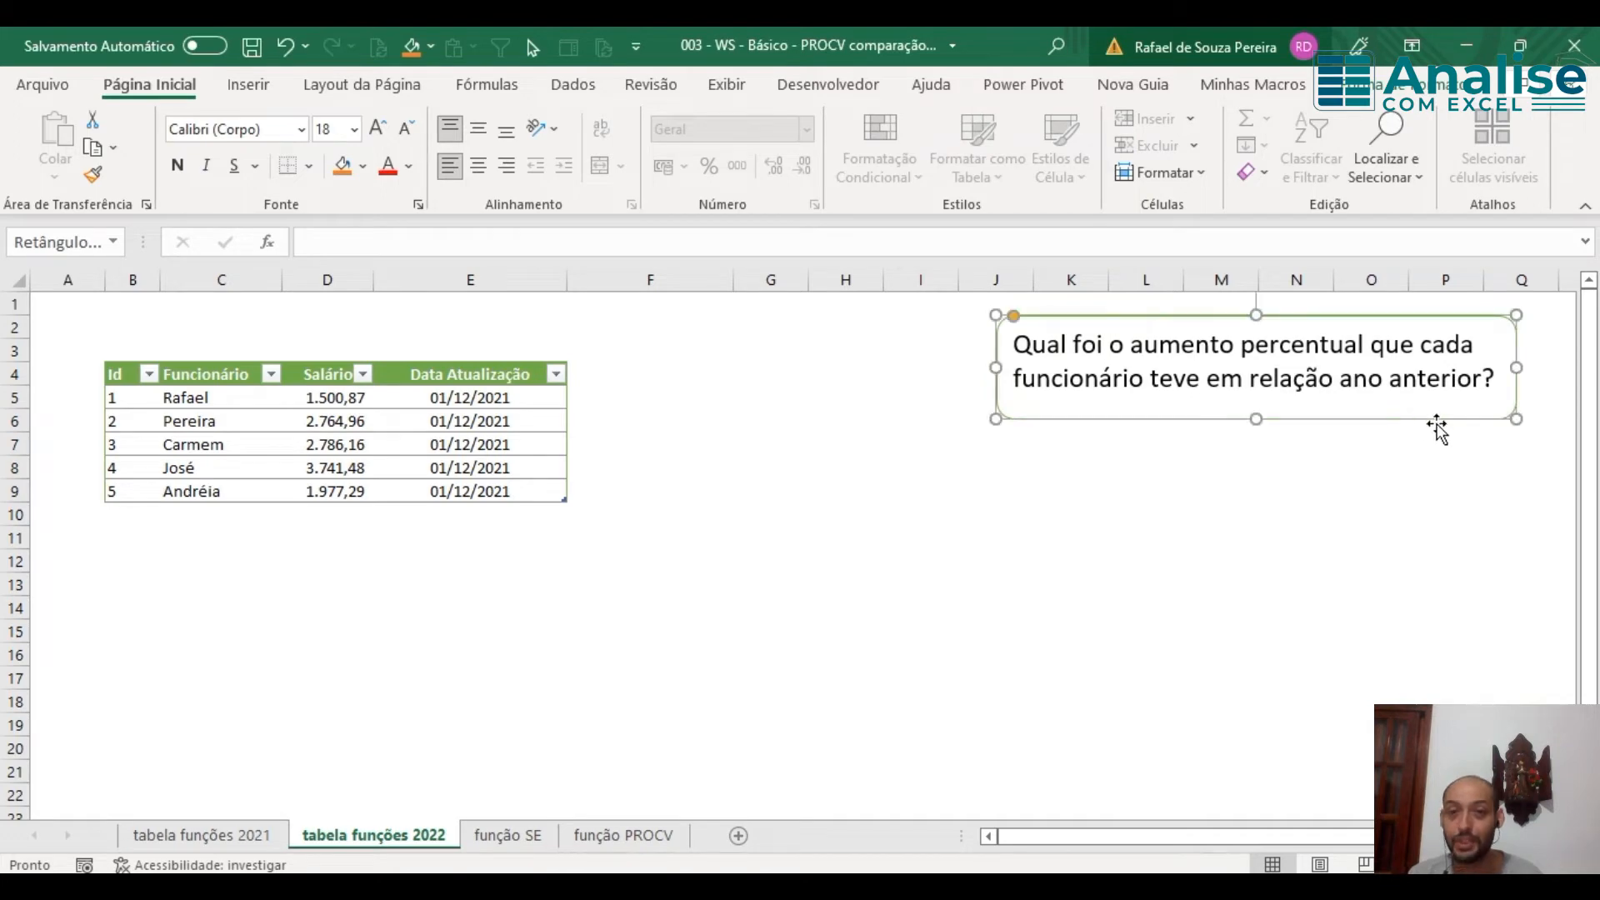
pyautogui.click(918, 464)
pyautogui.moveTo(1267, 424); pyautogui.dragTo(1300, 423)
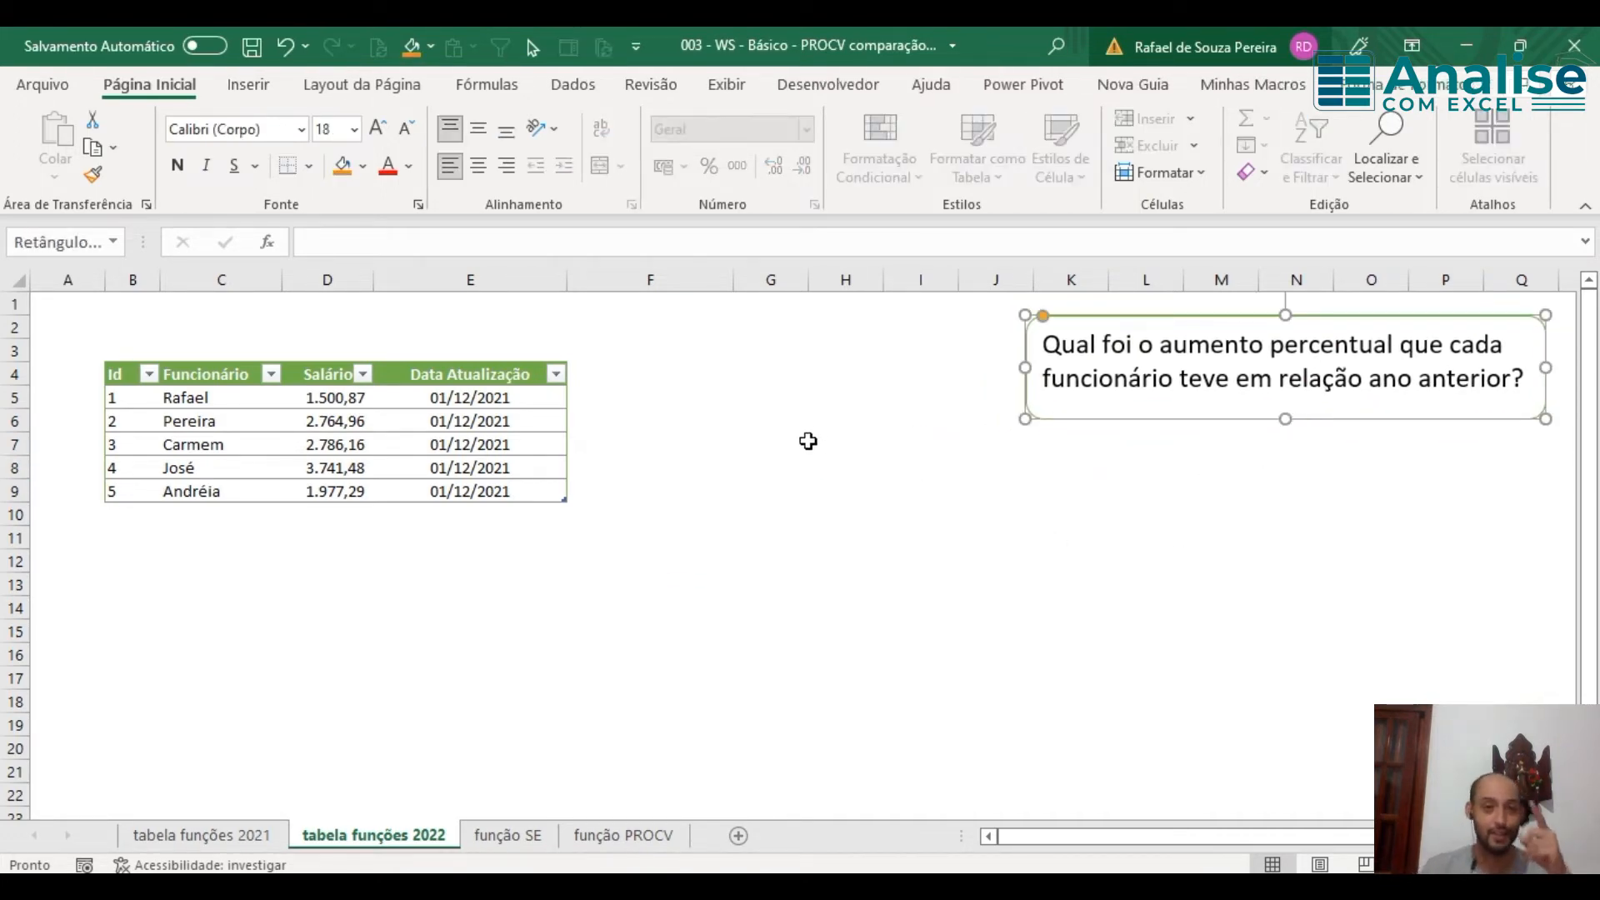
pyautogui.click(617, 372)
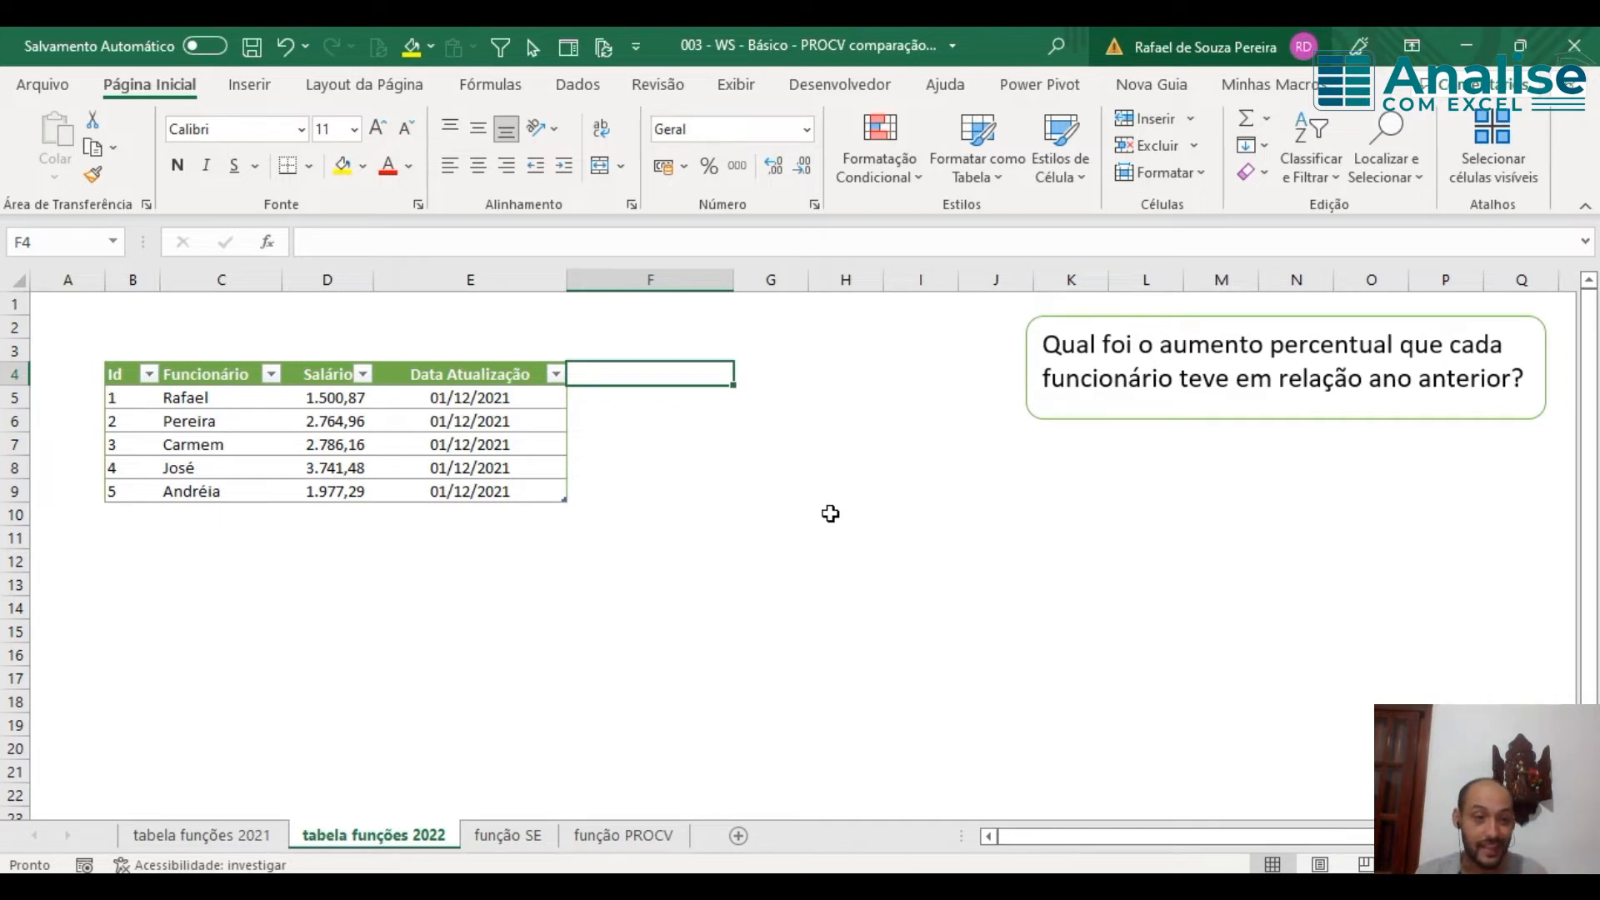
# Step: Fill B2:F2 above the 2022 table with yellow and enter the title "salários de 2022" in B2
pyautogui.click(302, 435)
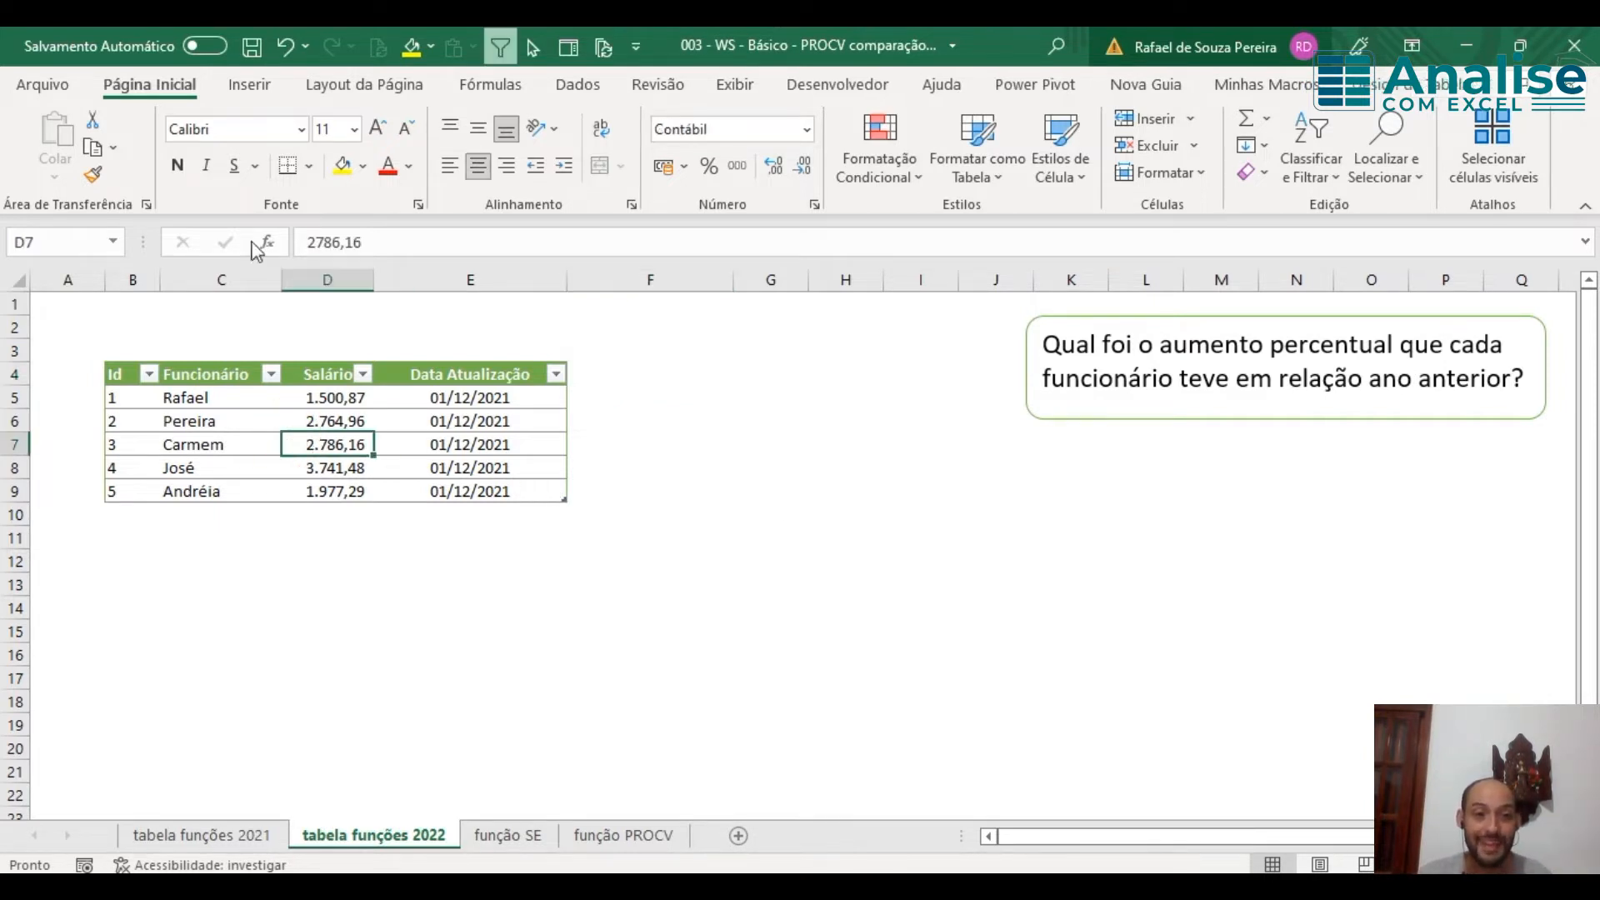
pyautogui.moveTo(137, 336); pyautogui.dragTo(575, 321)
pyautogui.click(341, 165)
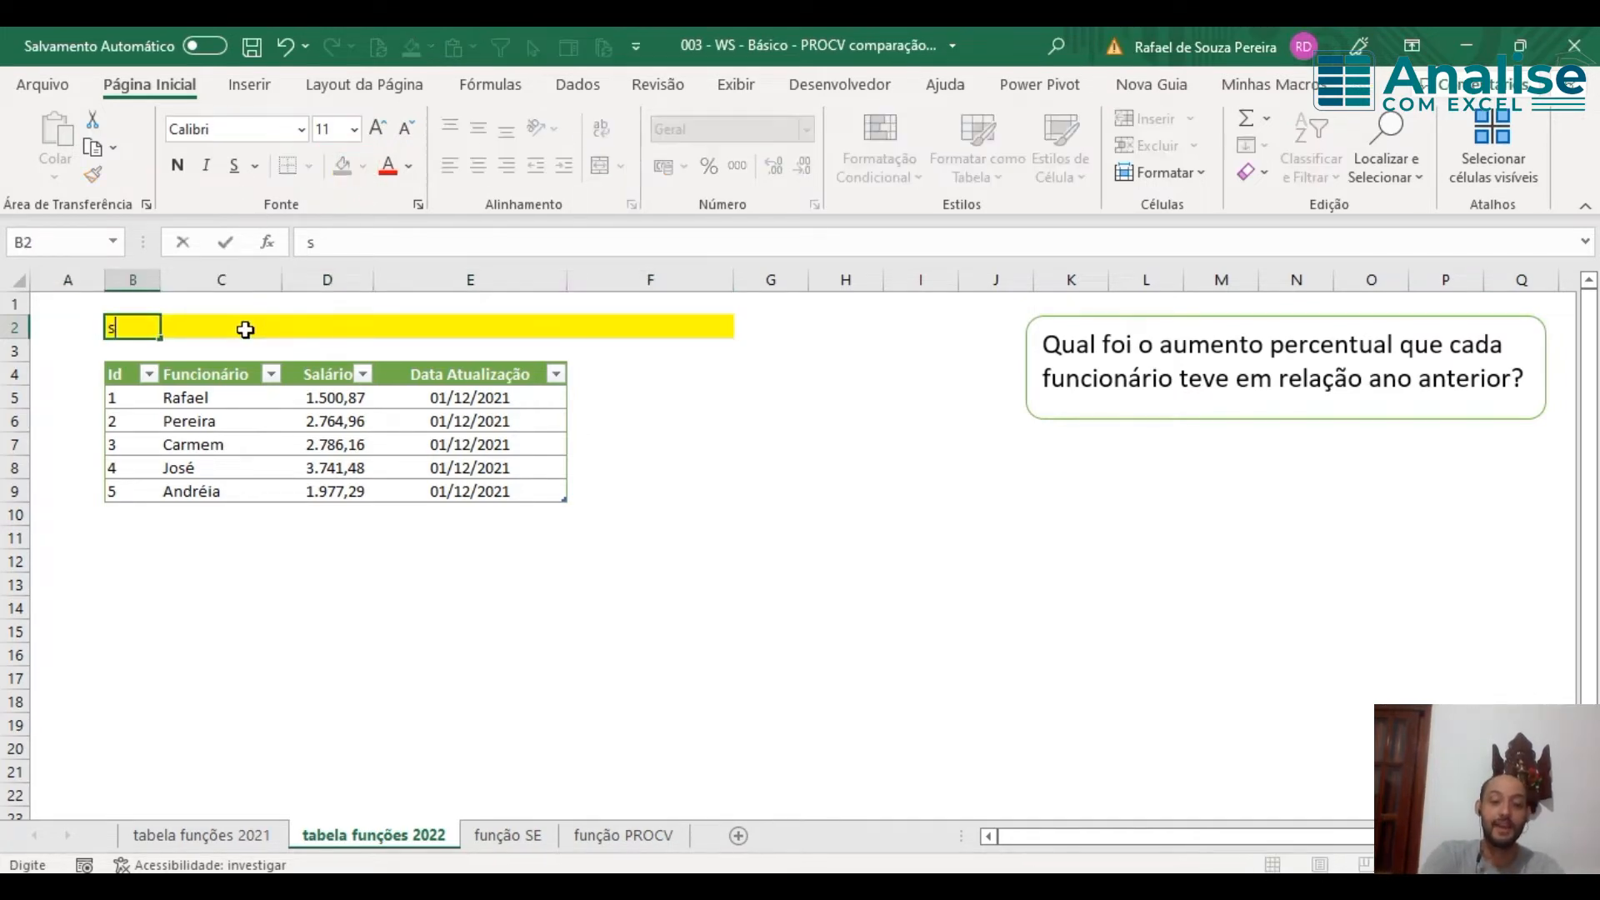
pyautogui.write('salários de 2022')
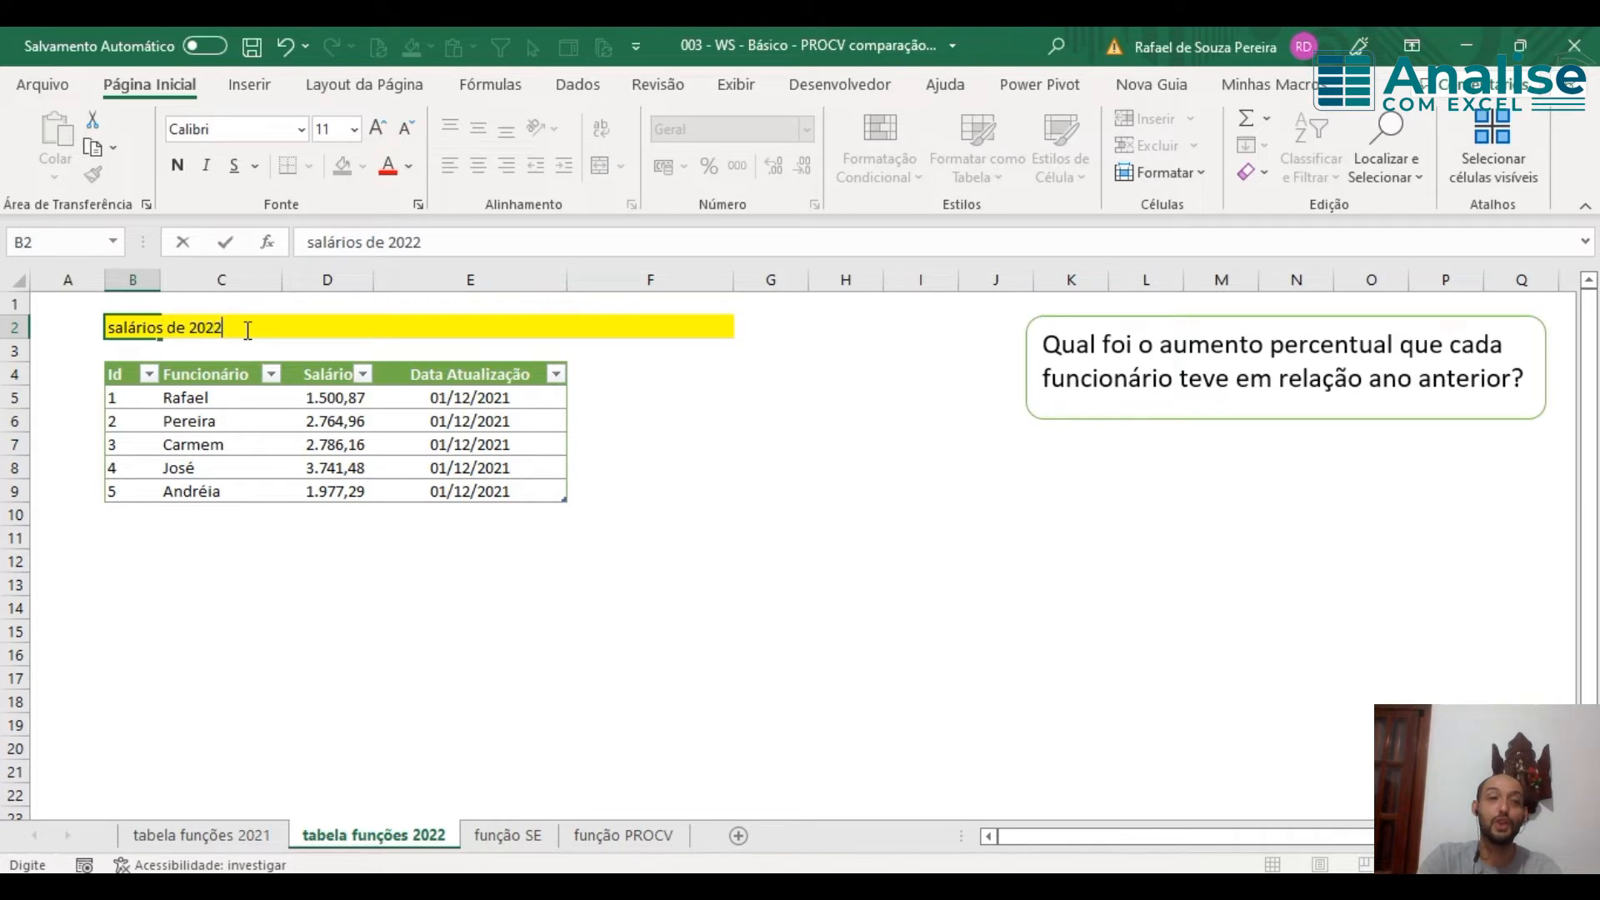
pyautogui.press('Return')
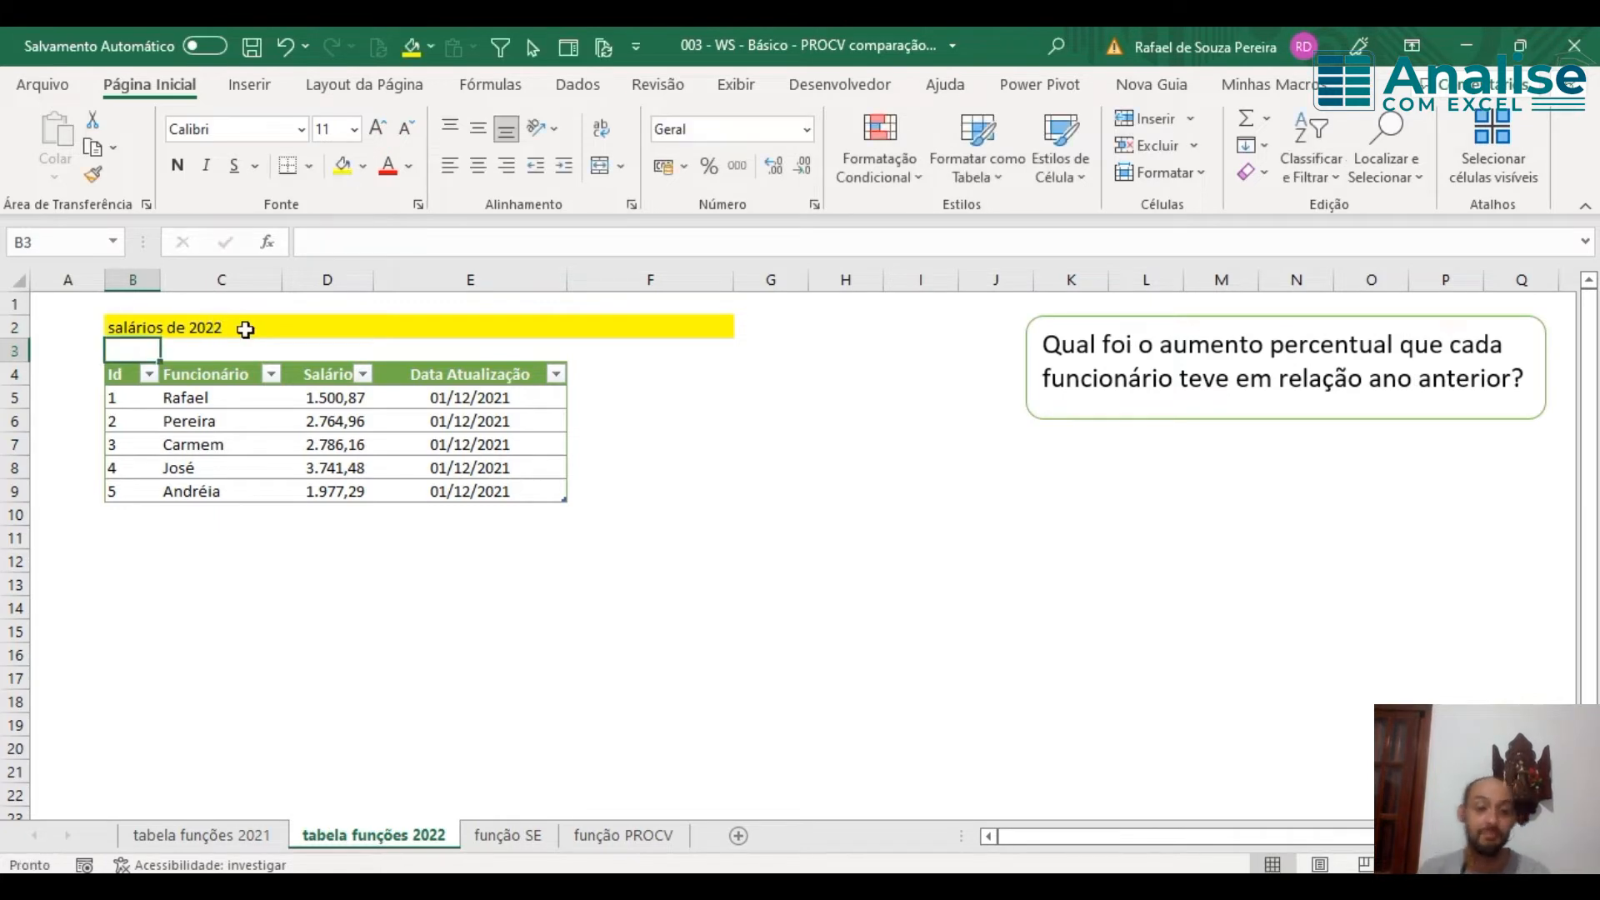
# Step: On the tabela funções 2021 sheet, fill B2:F2 with light orange and enter the title "salários de 2021" in B2
pyautogui.click(201, 835)
pyautogui.moveTo(153, 322); pyautogui.dragTo(600, 326)
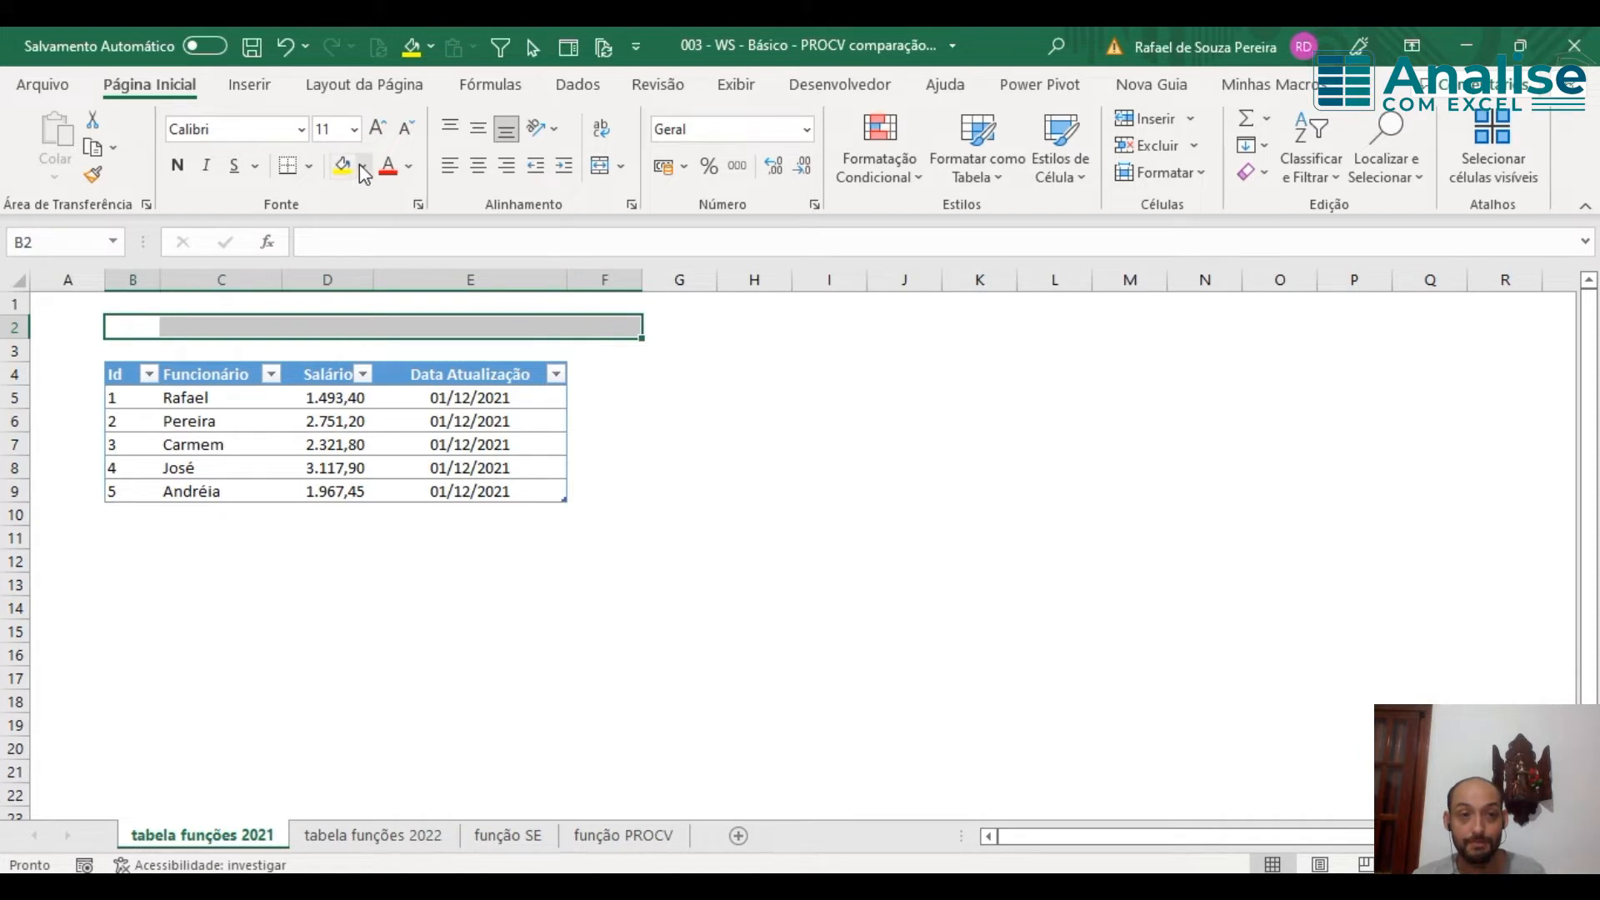
pyautogui.click(364, 166)
pyautogui.click(442, 270)
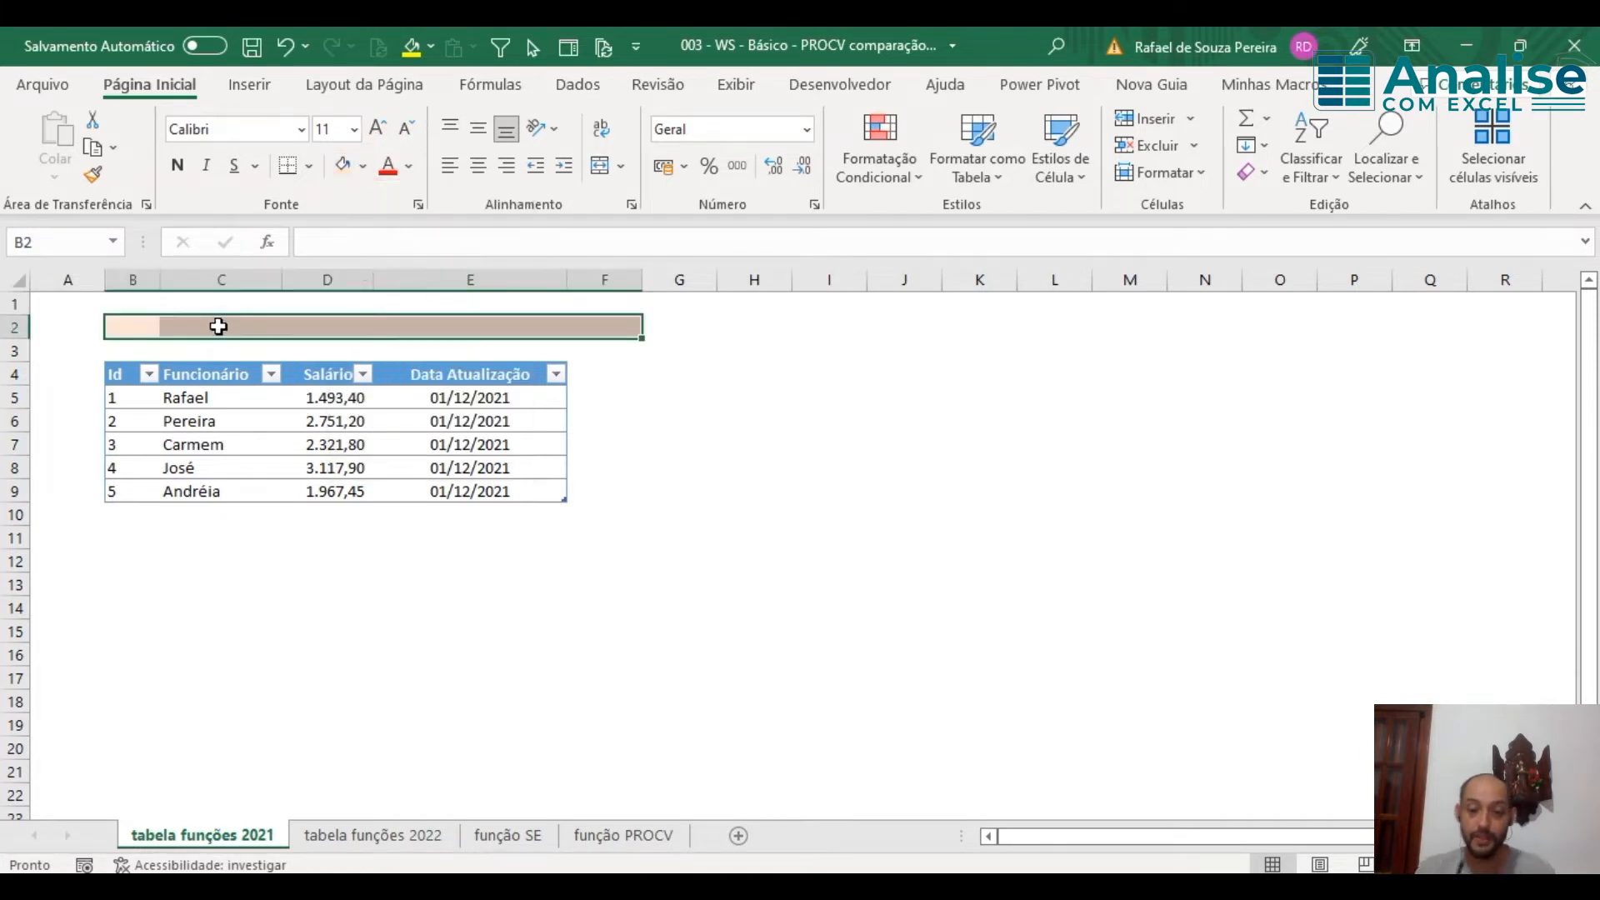
pyautogui.write('salário')
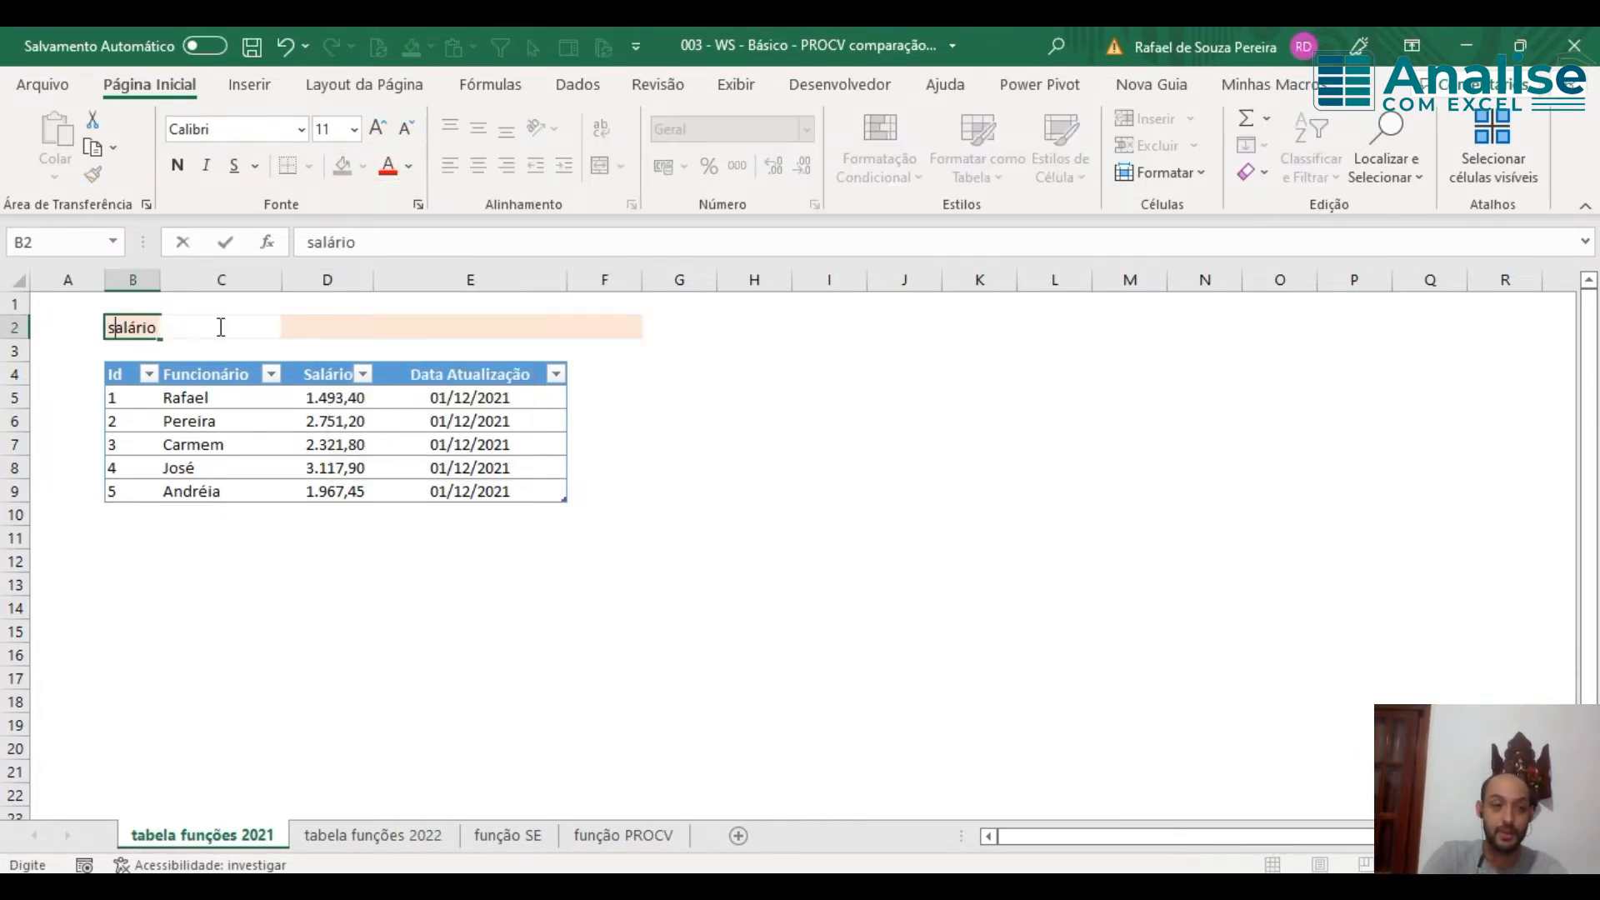
pyautogui.write('s de 2021')
pyautogui.press('Return')
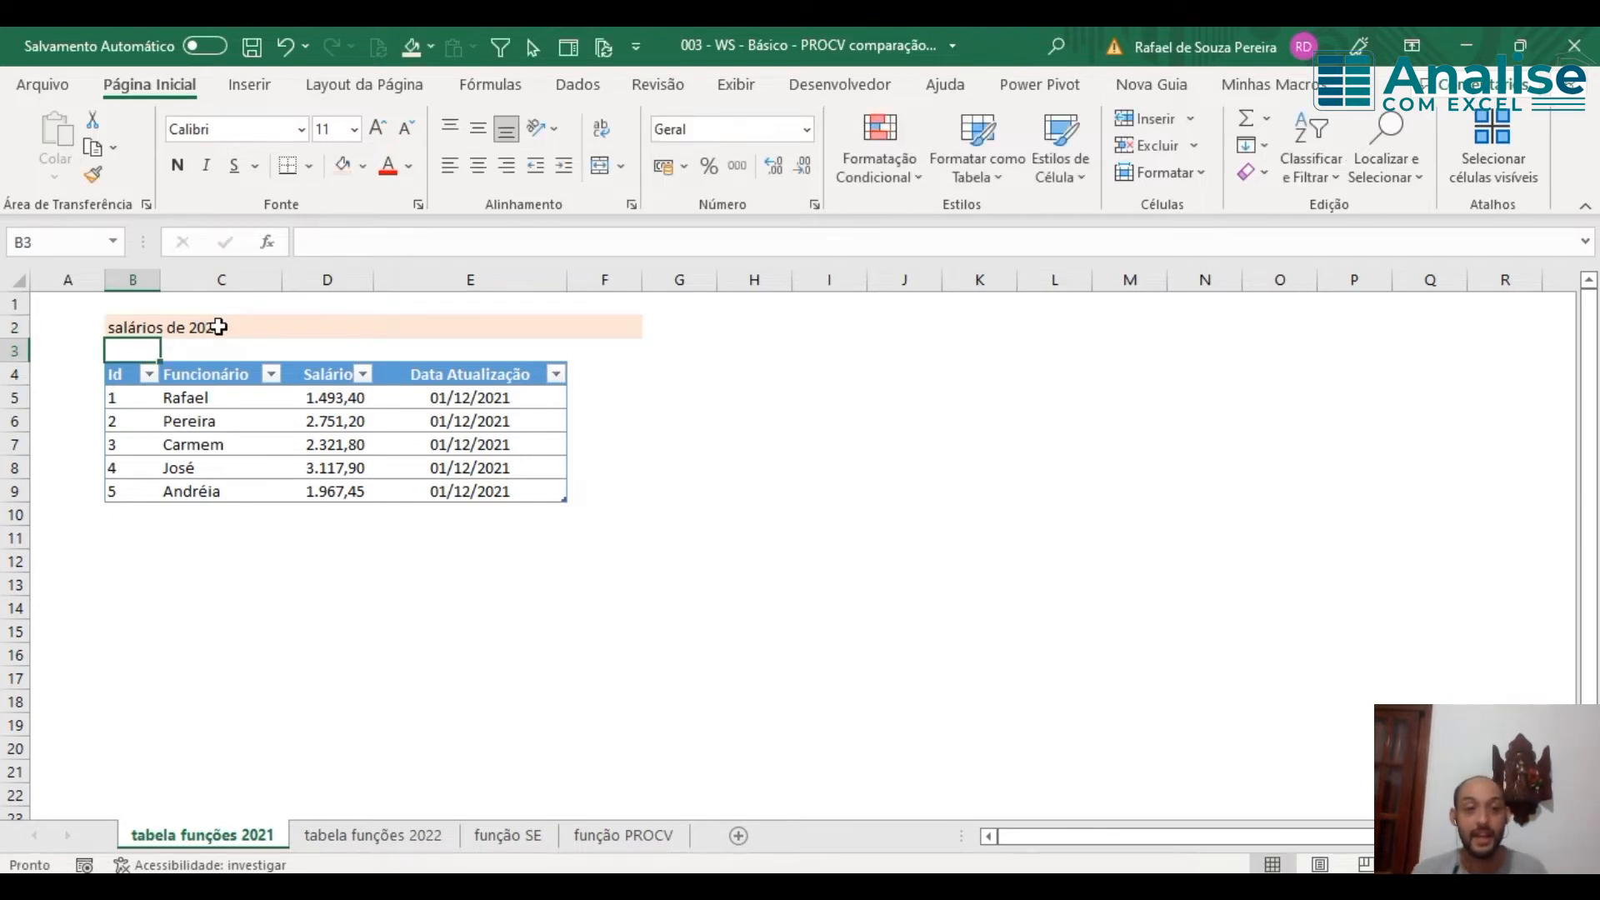
# Step: Select the 2021 salary table and check its table name in the table design properties
pyautogui.moveTo(122, 374); pyautogui.dragTo(510, 487)
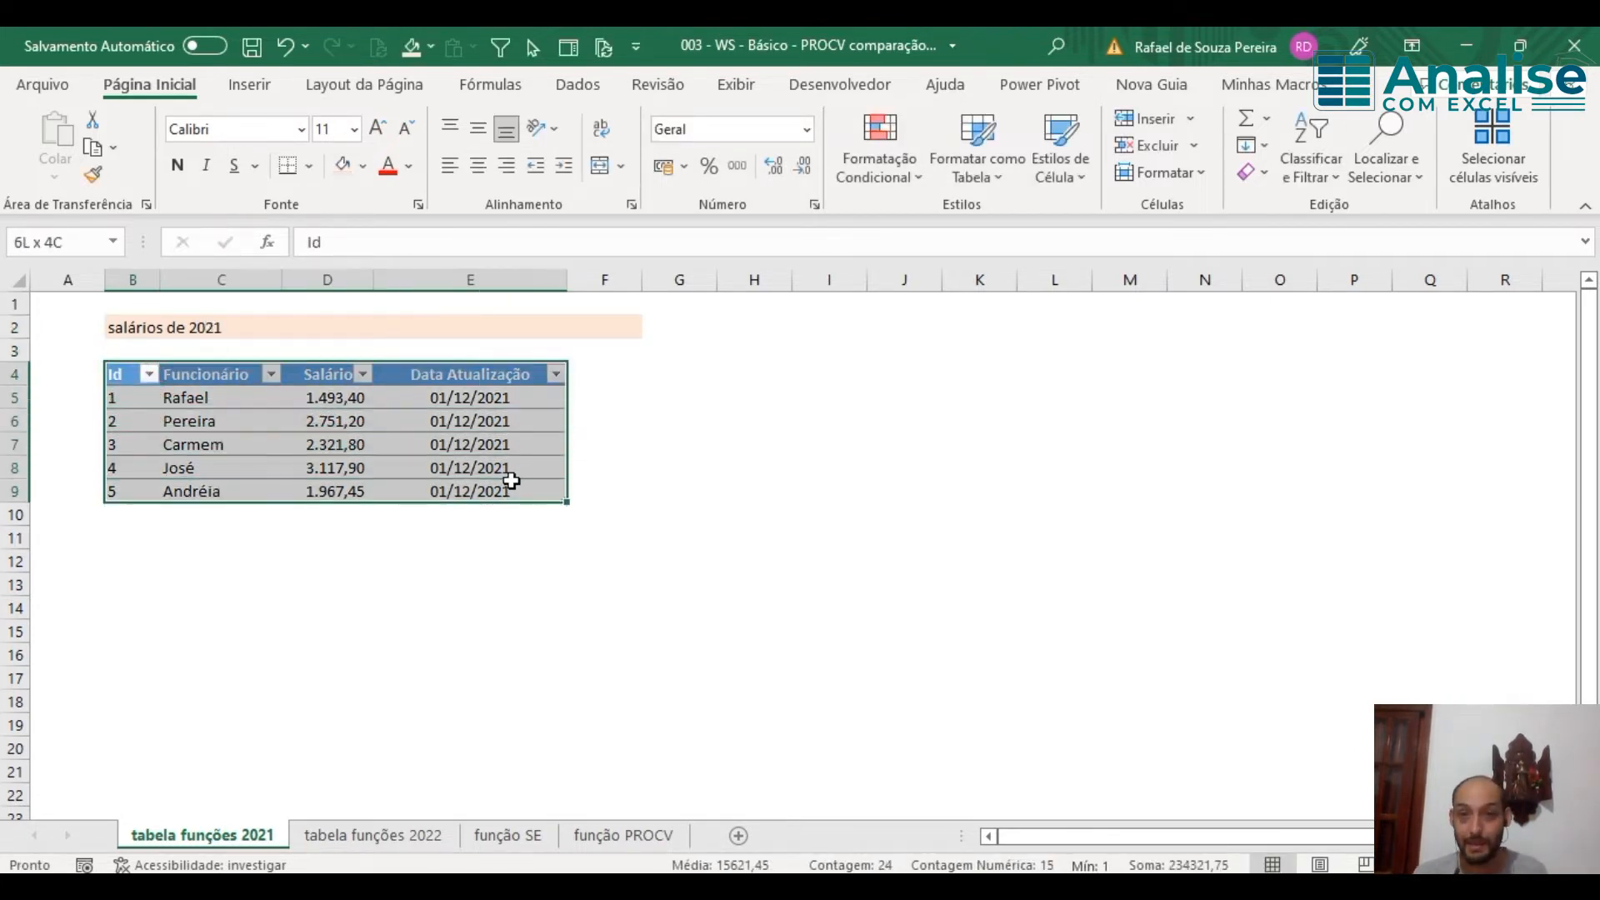
pyautogui.click(1374, 98)
pyautogui.click(117, 150)
pyautogui.click(118, 152)
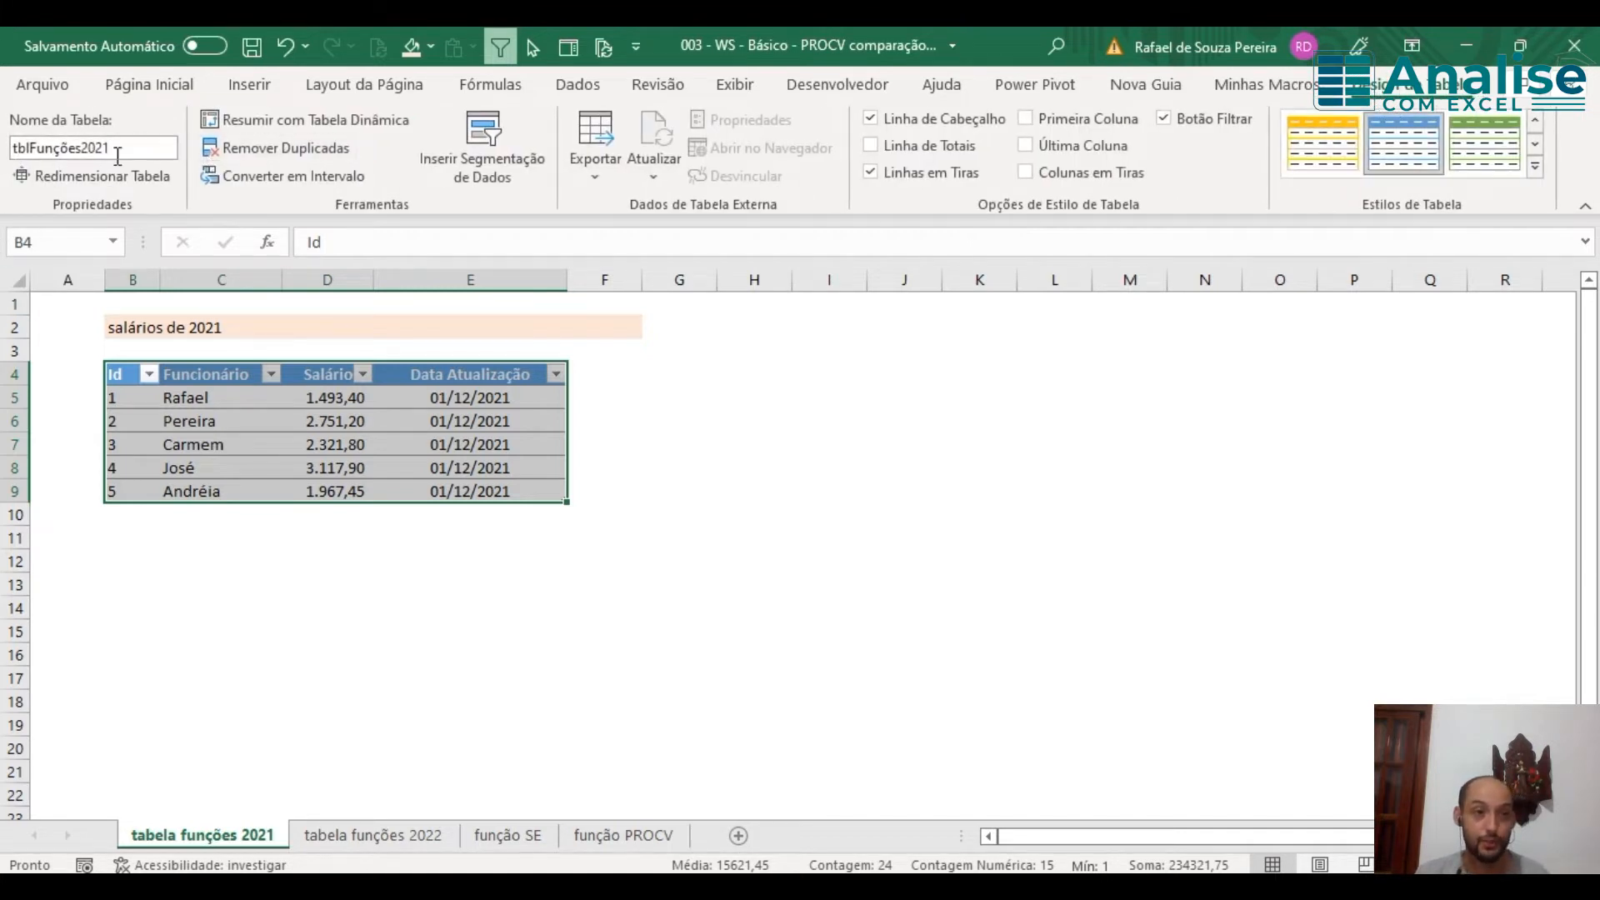
# Step: Enter =tblFunções2021[Salário] in G4 to reference the whole Salário column of the 2021 table
pyautogui.click(704, 381)
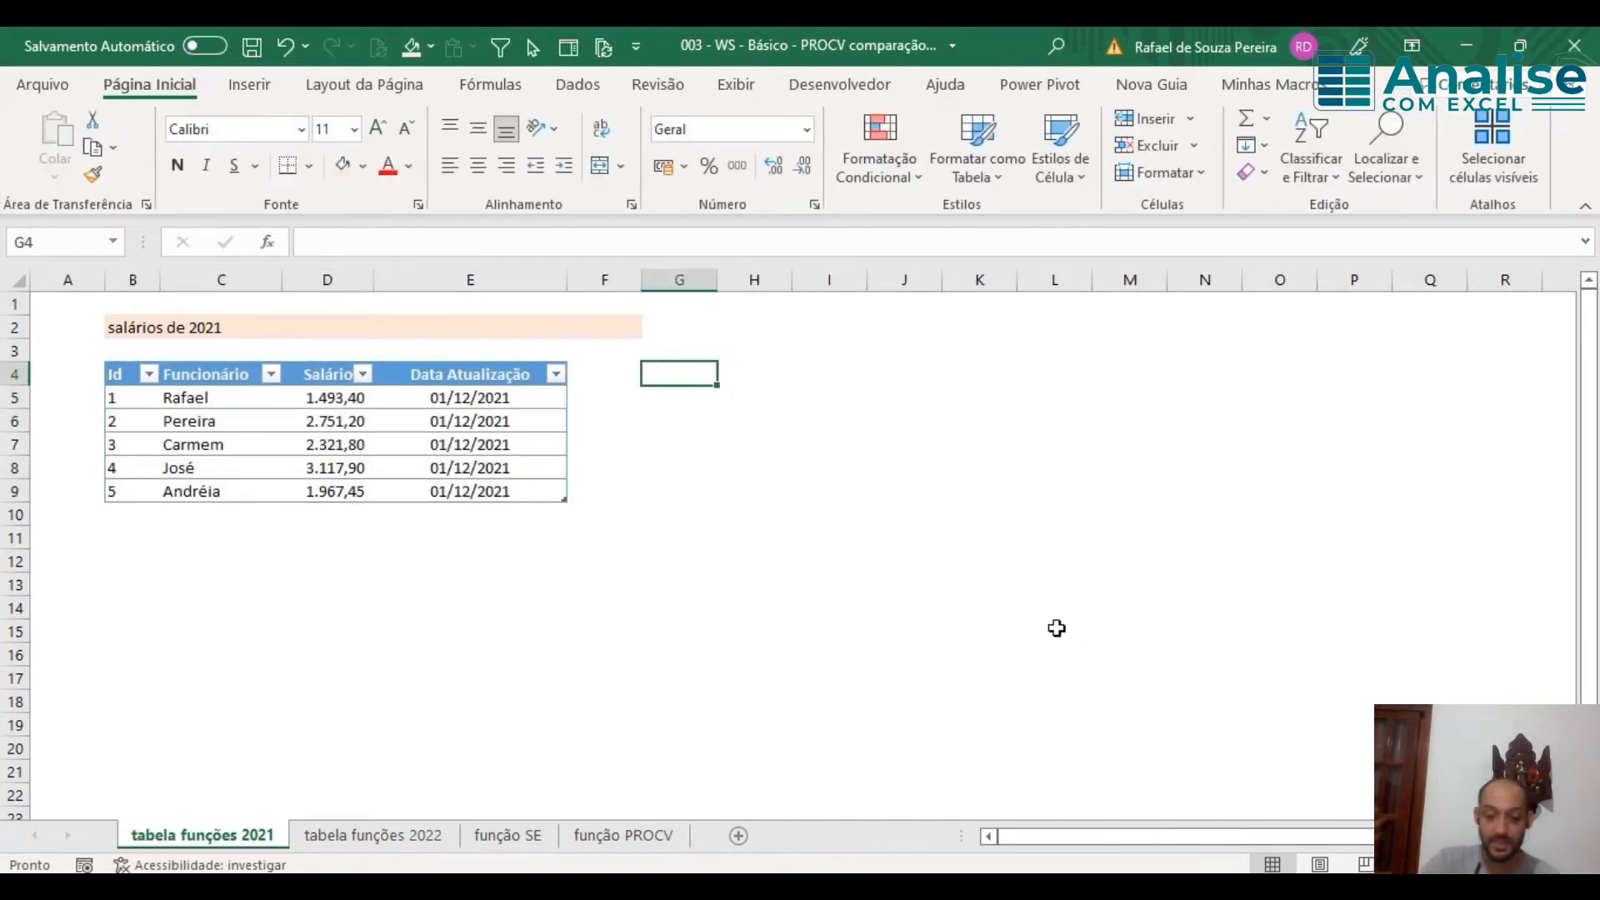
pyautogui.write('=tbl')
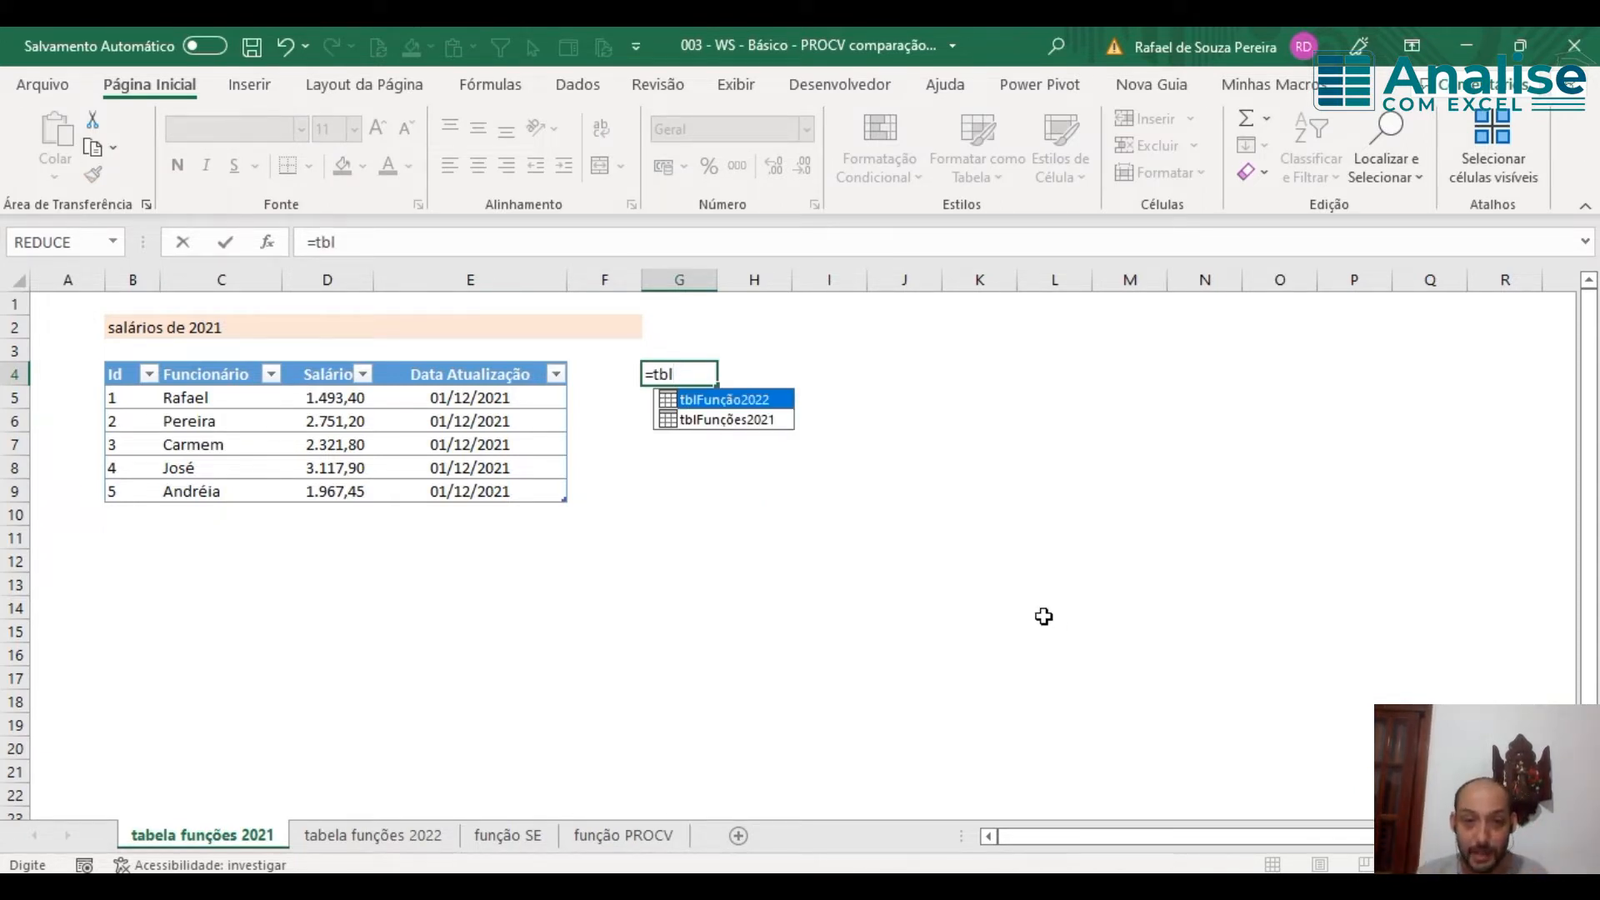
pyautogui.doubleClick(745, 424)
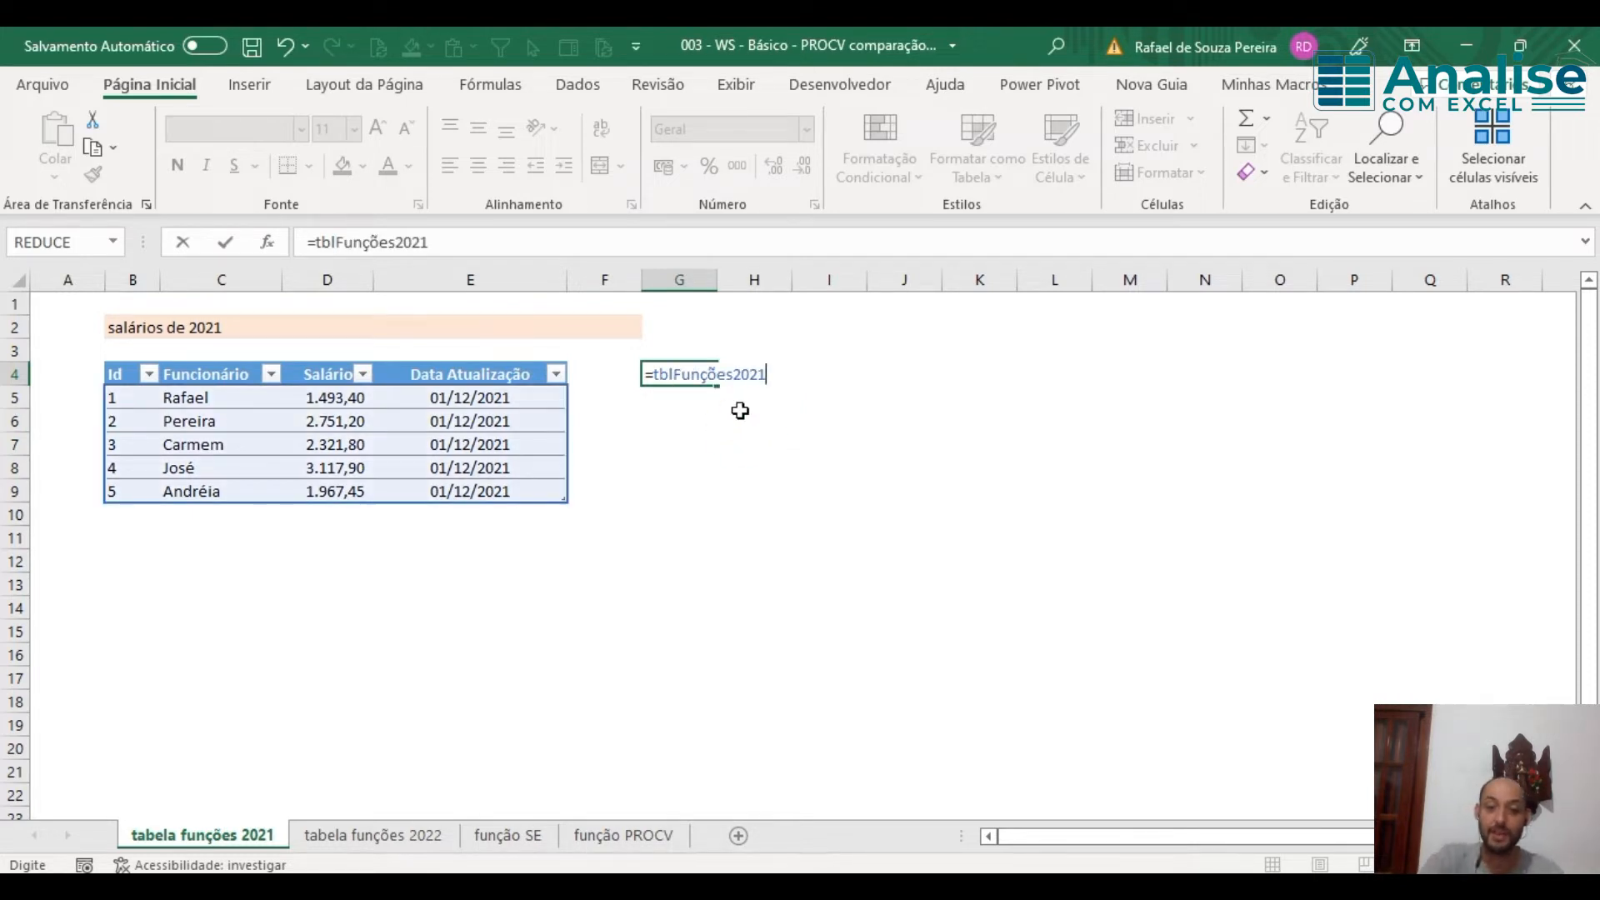
pyautogui.write('[sa')
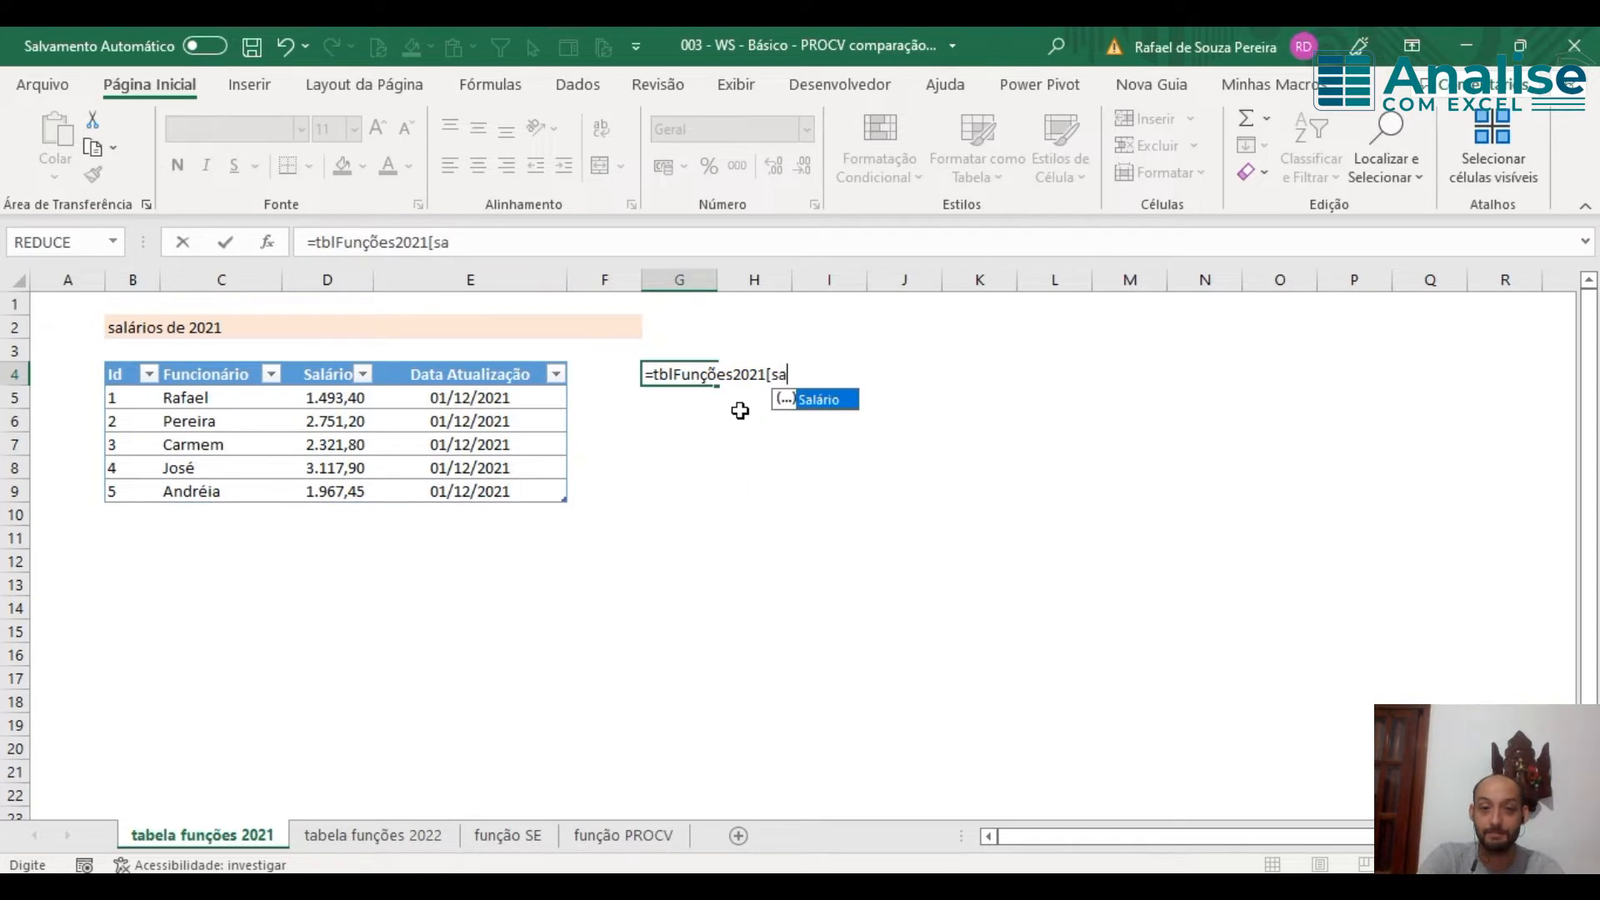
pyautogui.press('Tab')
pyautogui.write(']')
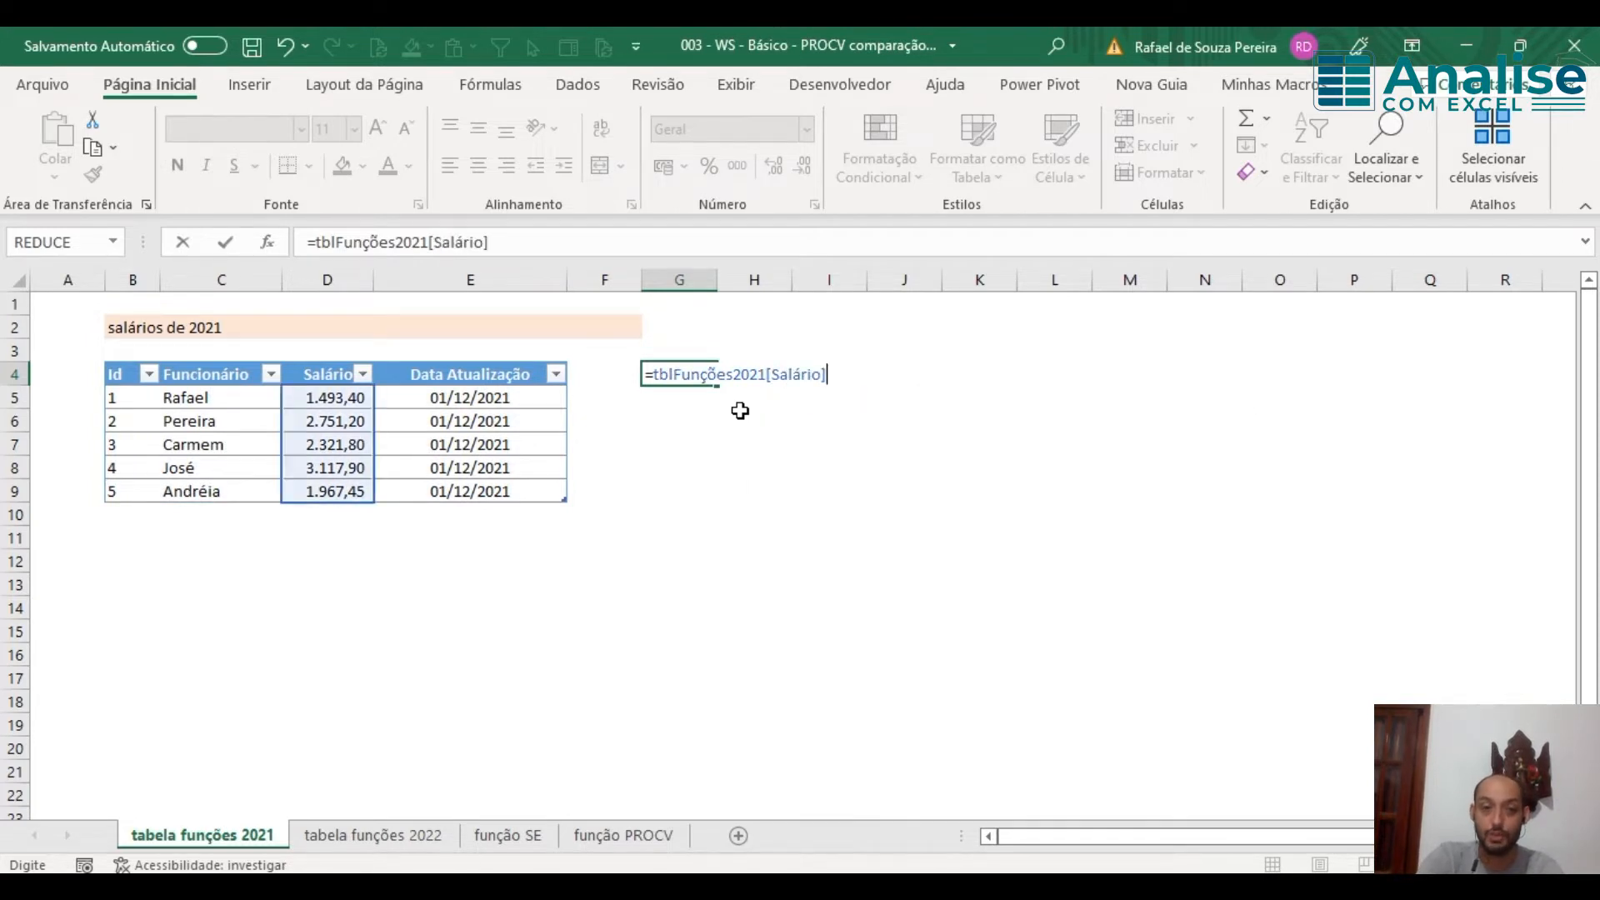
pyautogui.press('Return')
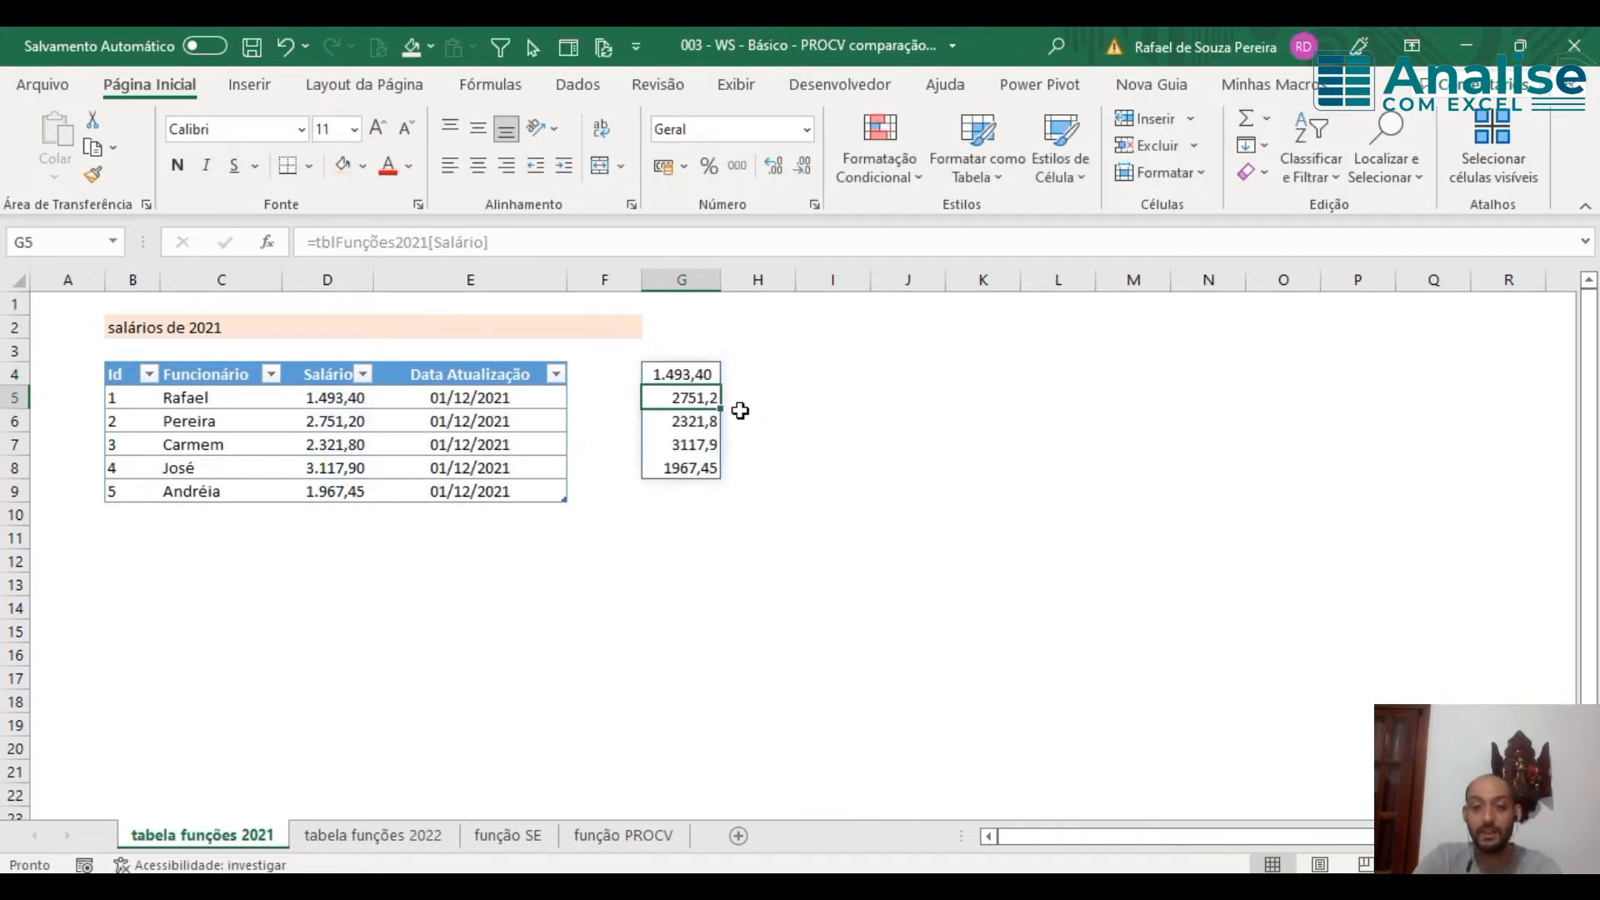
# Step: Wrap the structured reference in G4 with SOMA to total the Salário column, and clear the cell after the test
pyautogui.press('Up')
pyautogui.press('F2')
pyautogui.hotkey('ctrl', 'Left')
pyautogui.hotkey('ctrl', 'Left')
pyautogui.press('Right')
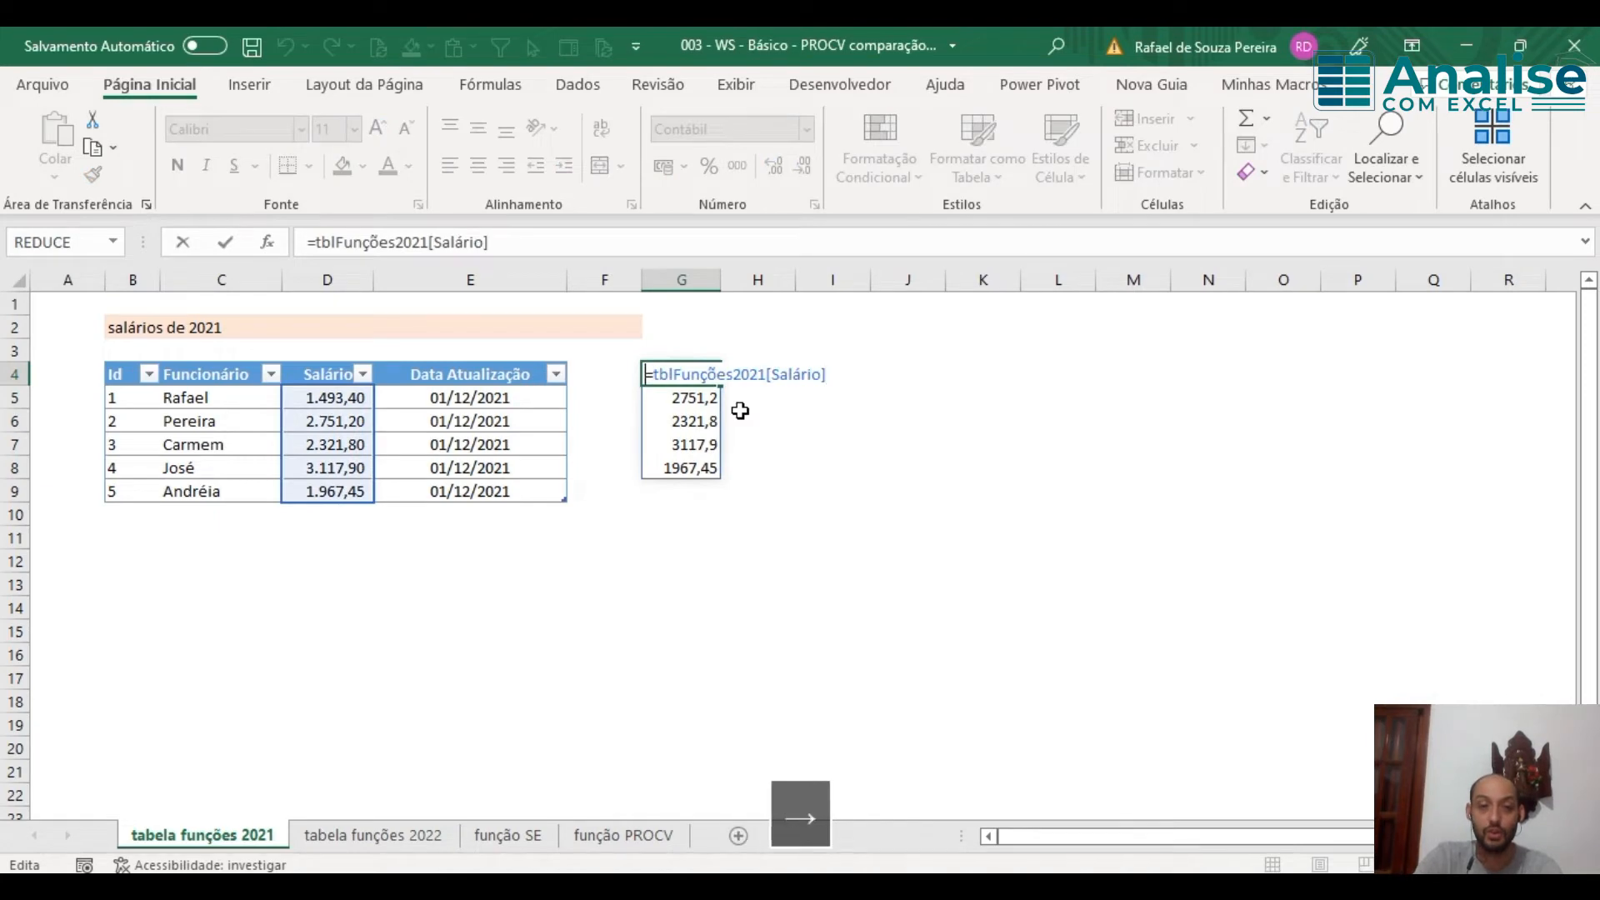
pyautogui.write('SOM')
pyautogui.press('Tab')
pyautogui.hotkey('ctrl', 'Right')
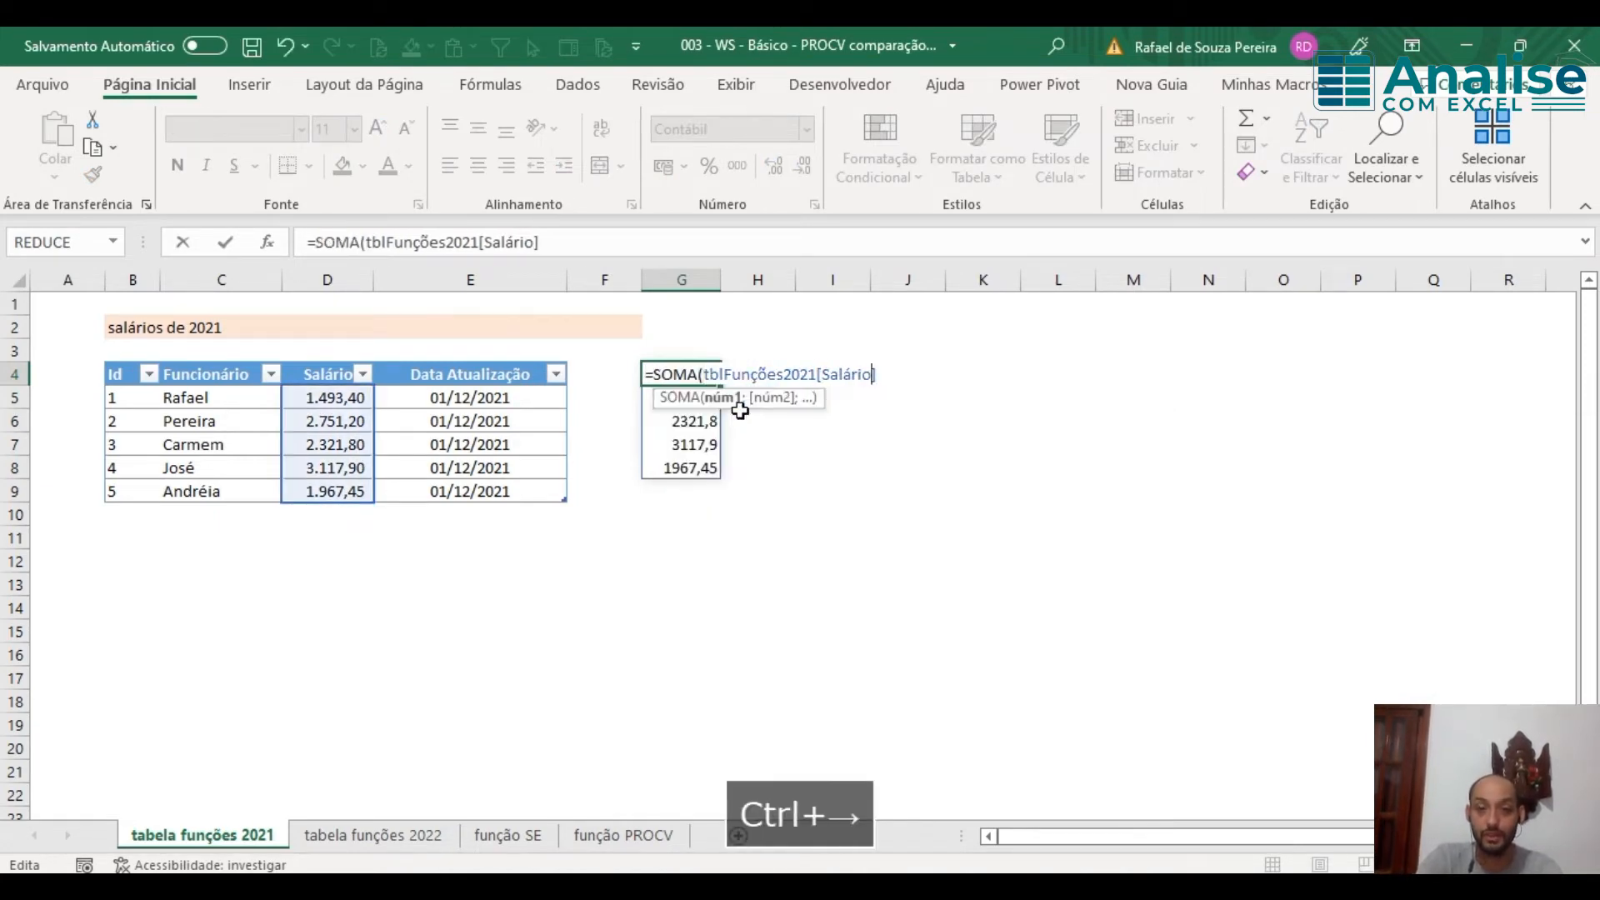
pyautogui.write(')')
pyautogui.press('Return')
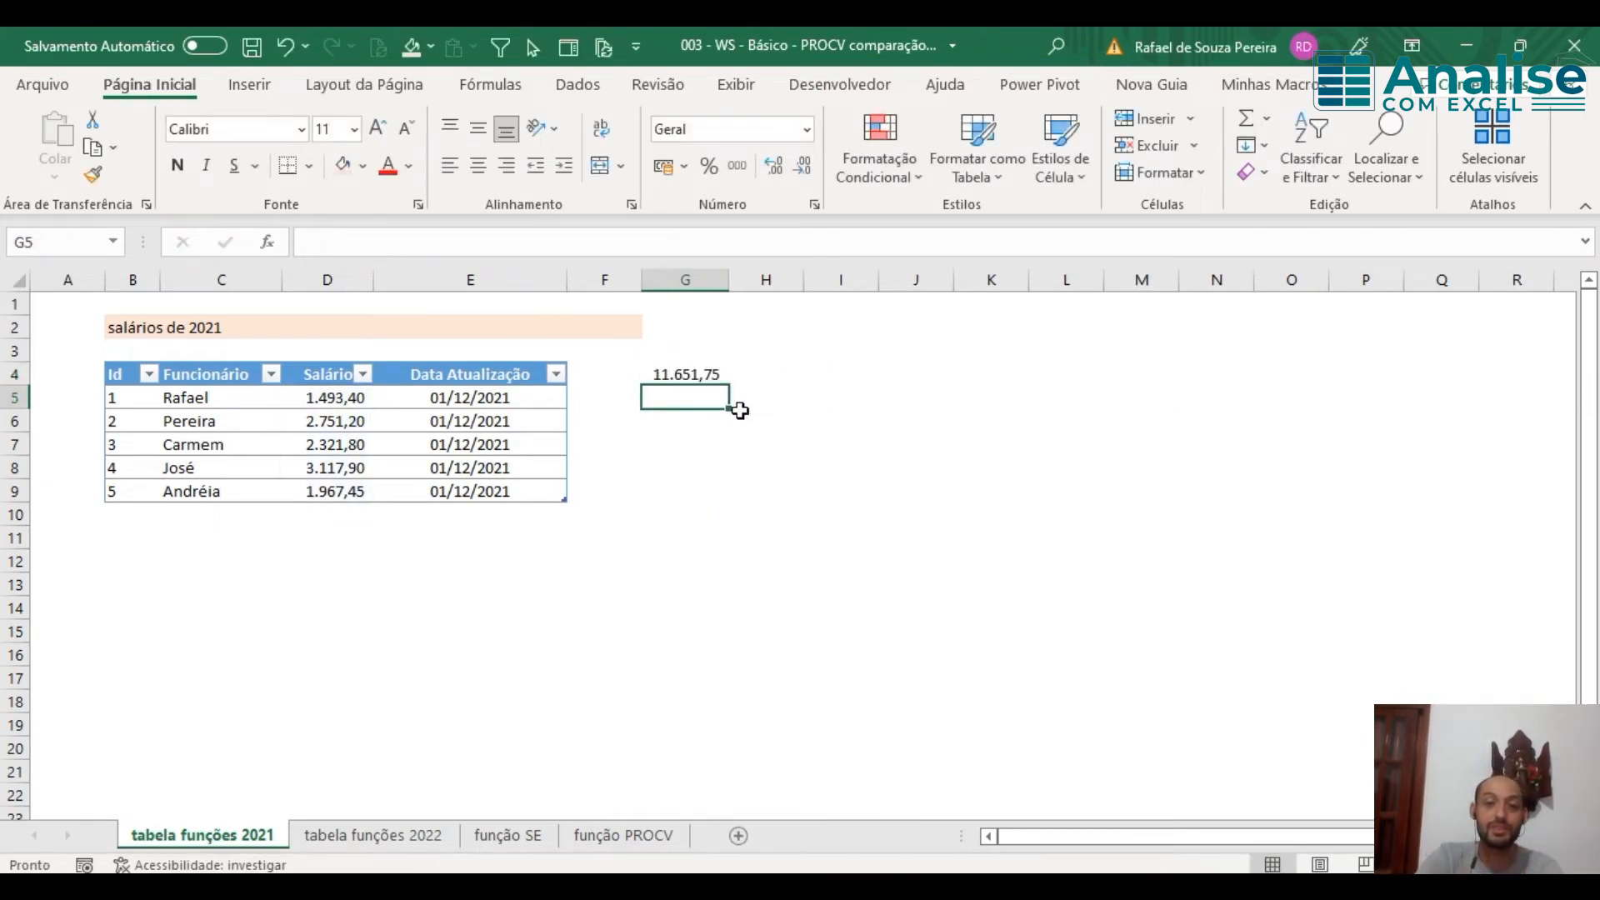
pyautogui.press('Up')
pyautogui.press('Delete')
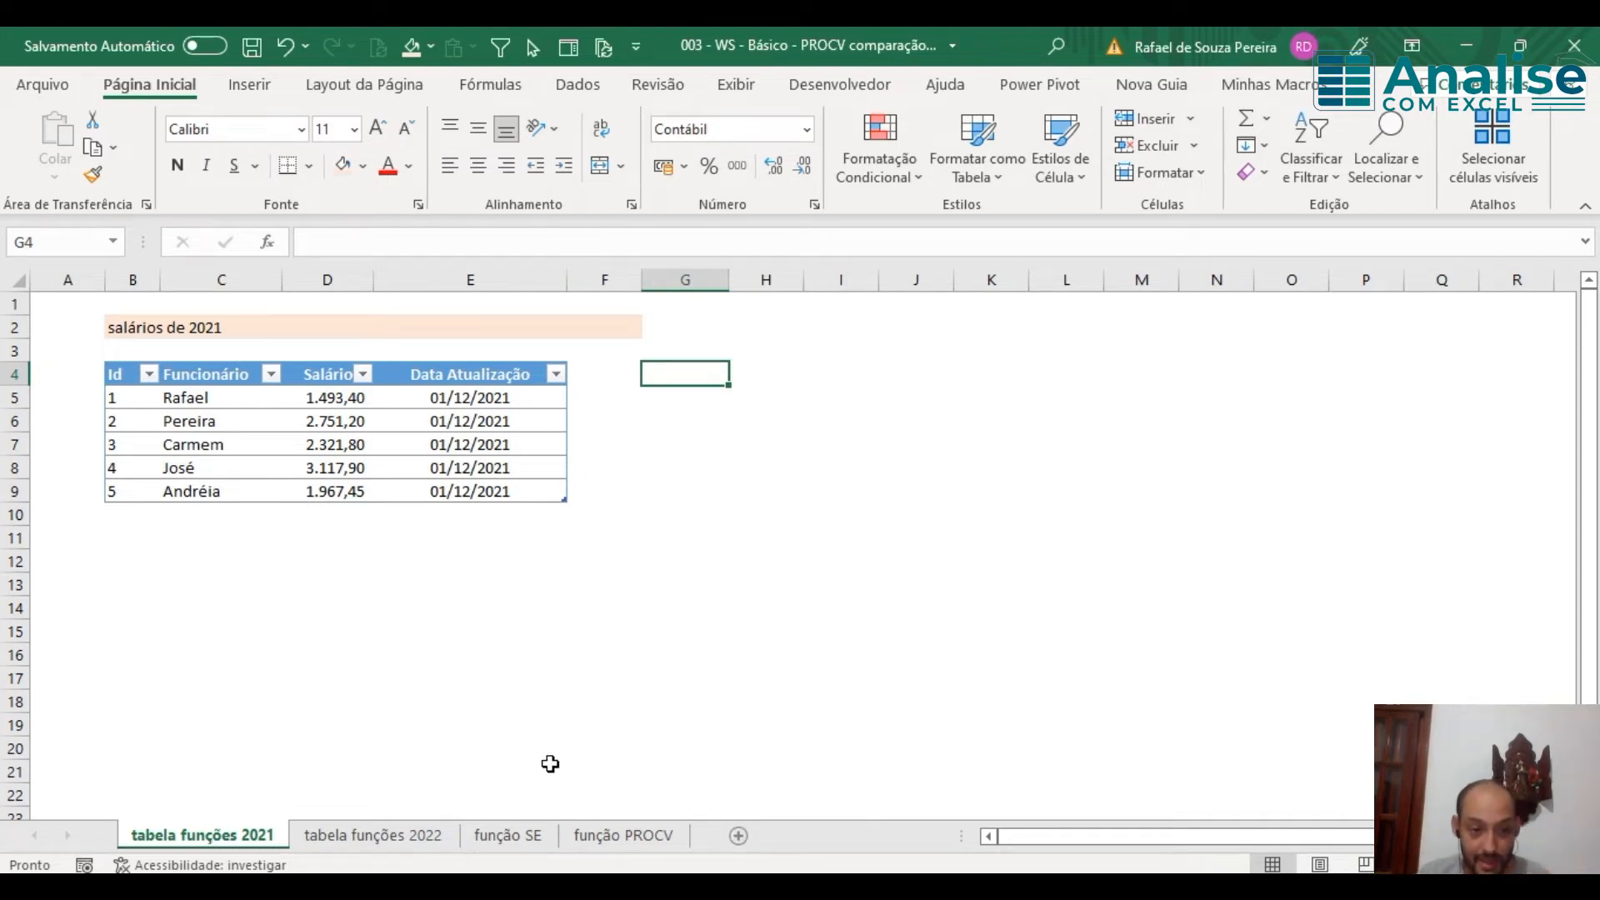
# Step: On the tabela funções 2022 sheet, add a table column by entering the header "Salário de 2021" in F4
pyautogui.click(428, 834)
pyautogui.click(744, 606)
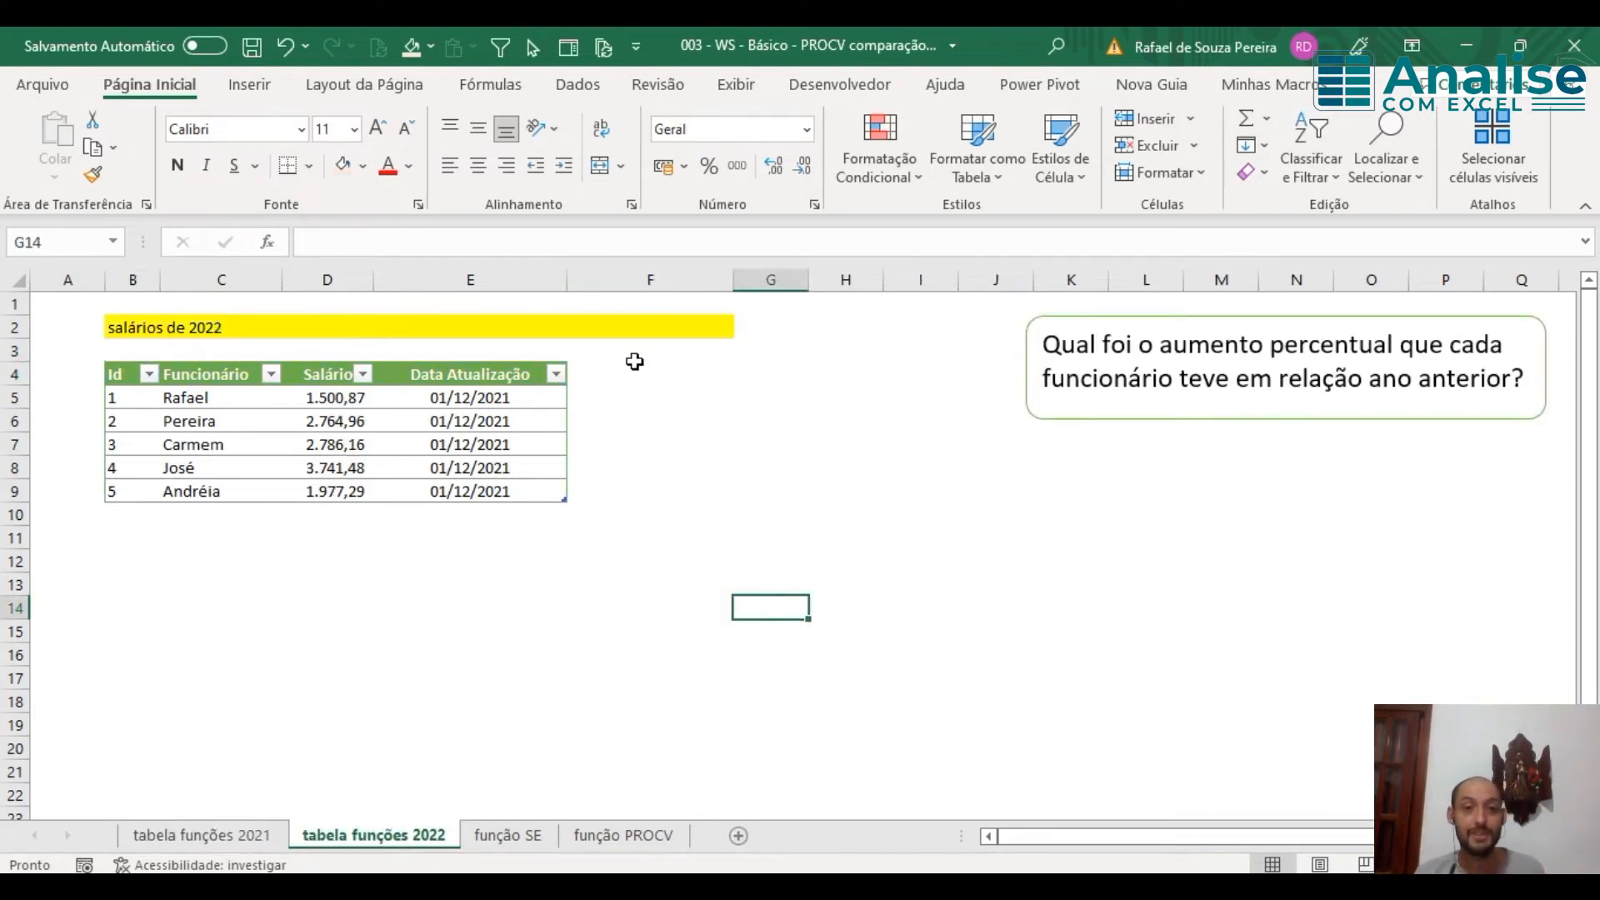
pyautogui.click(600, 374)
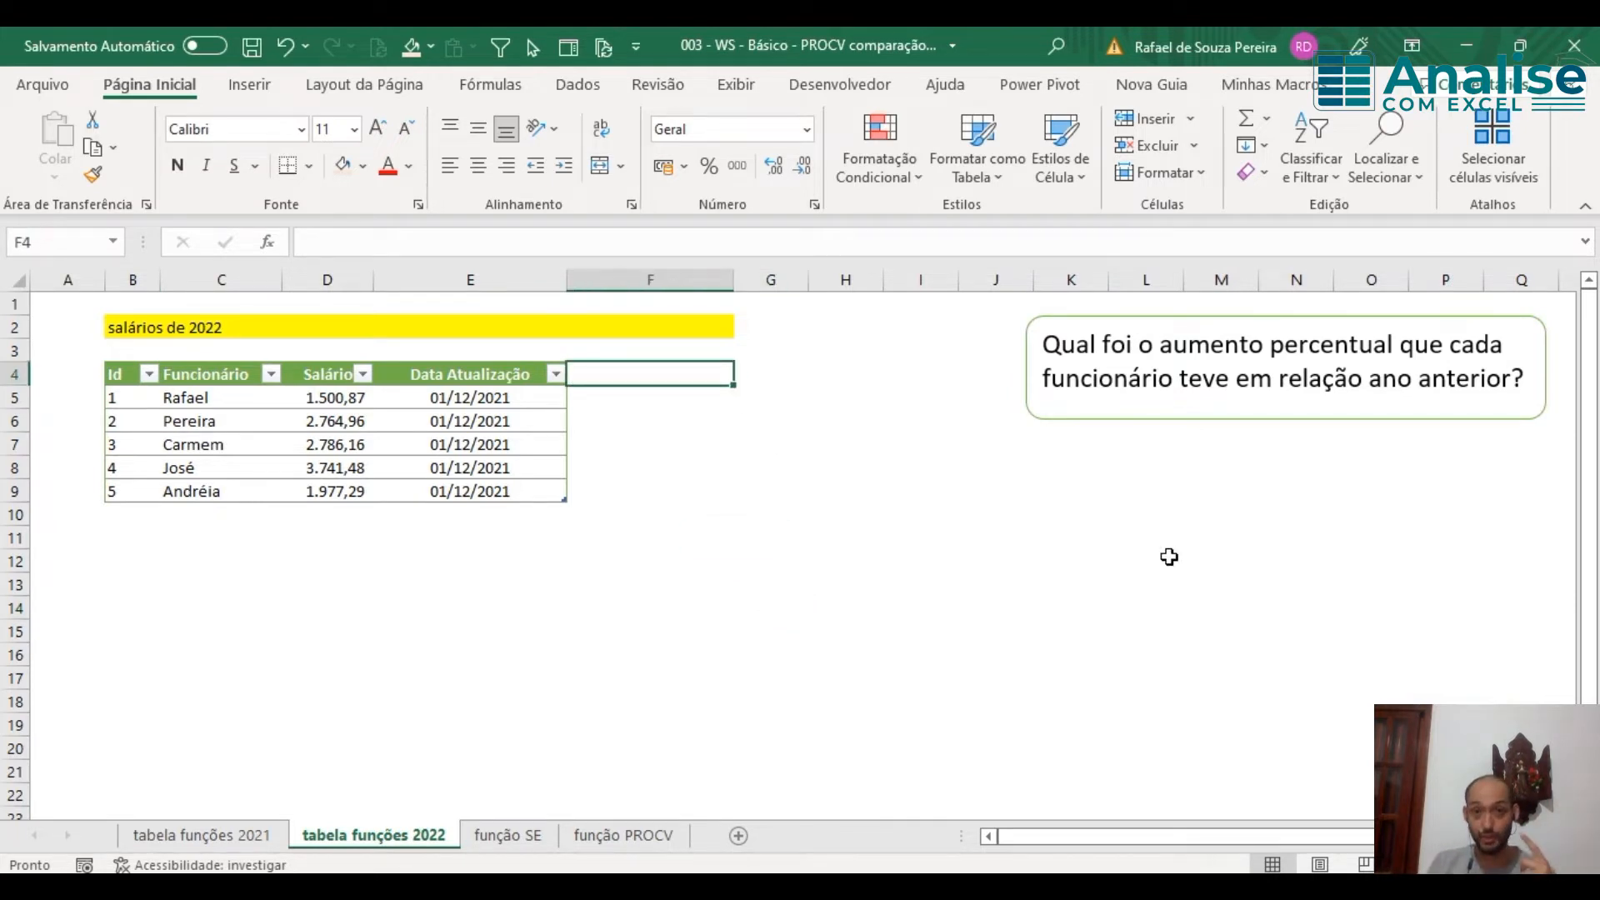
pyautogui.write('informa')
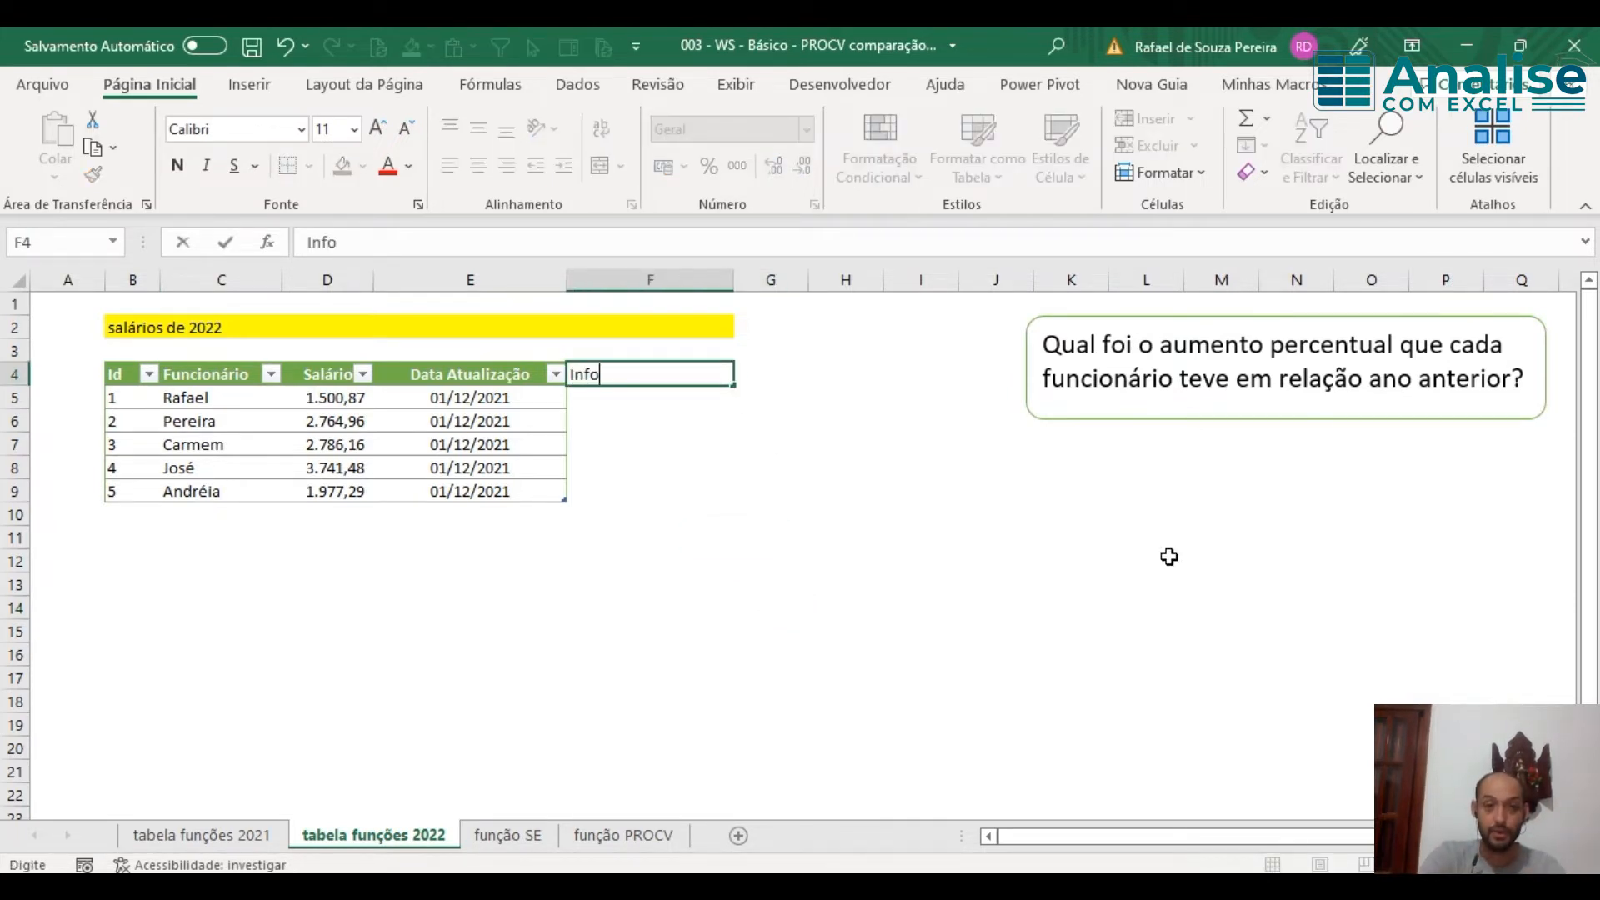
pyautogui.press('Escape')
pyautogui.write('Sal')
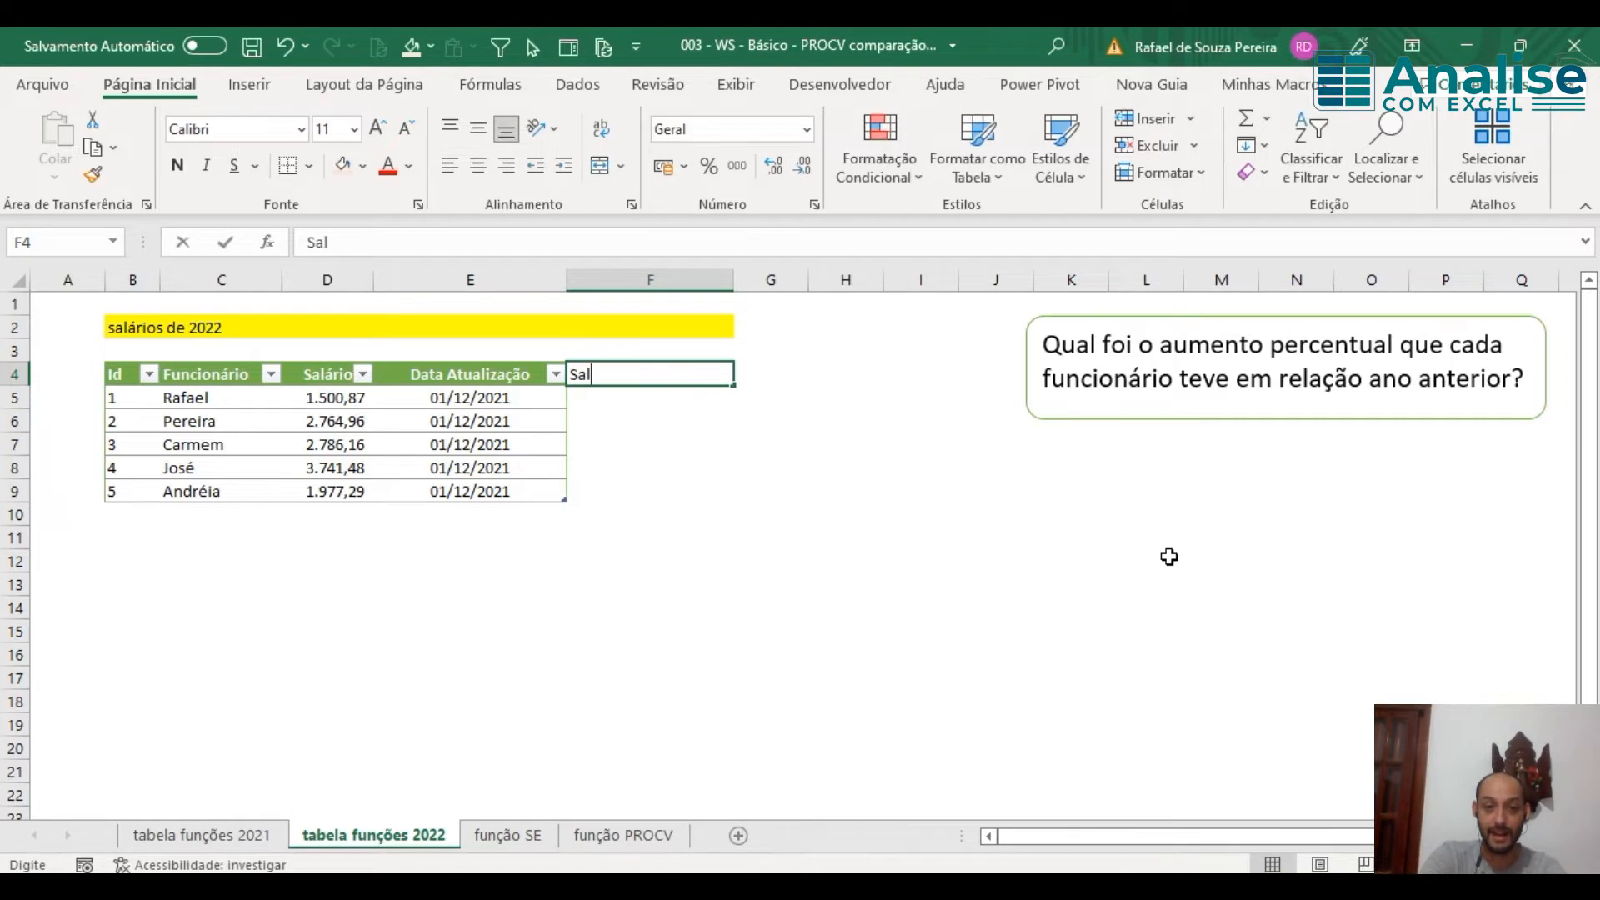
pyautogui.write('ário de 20')
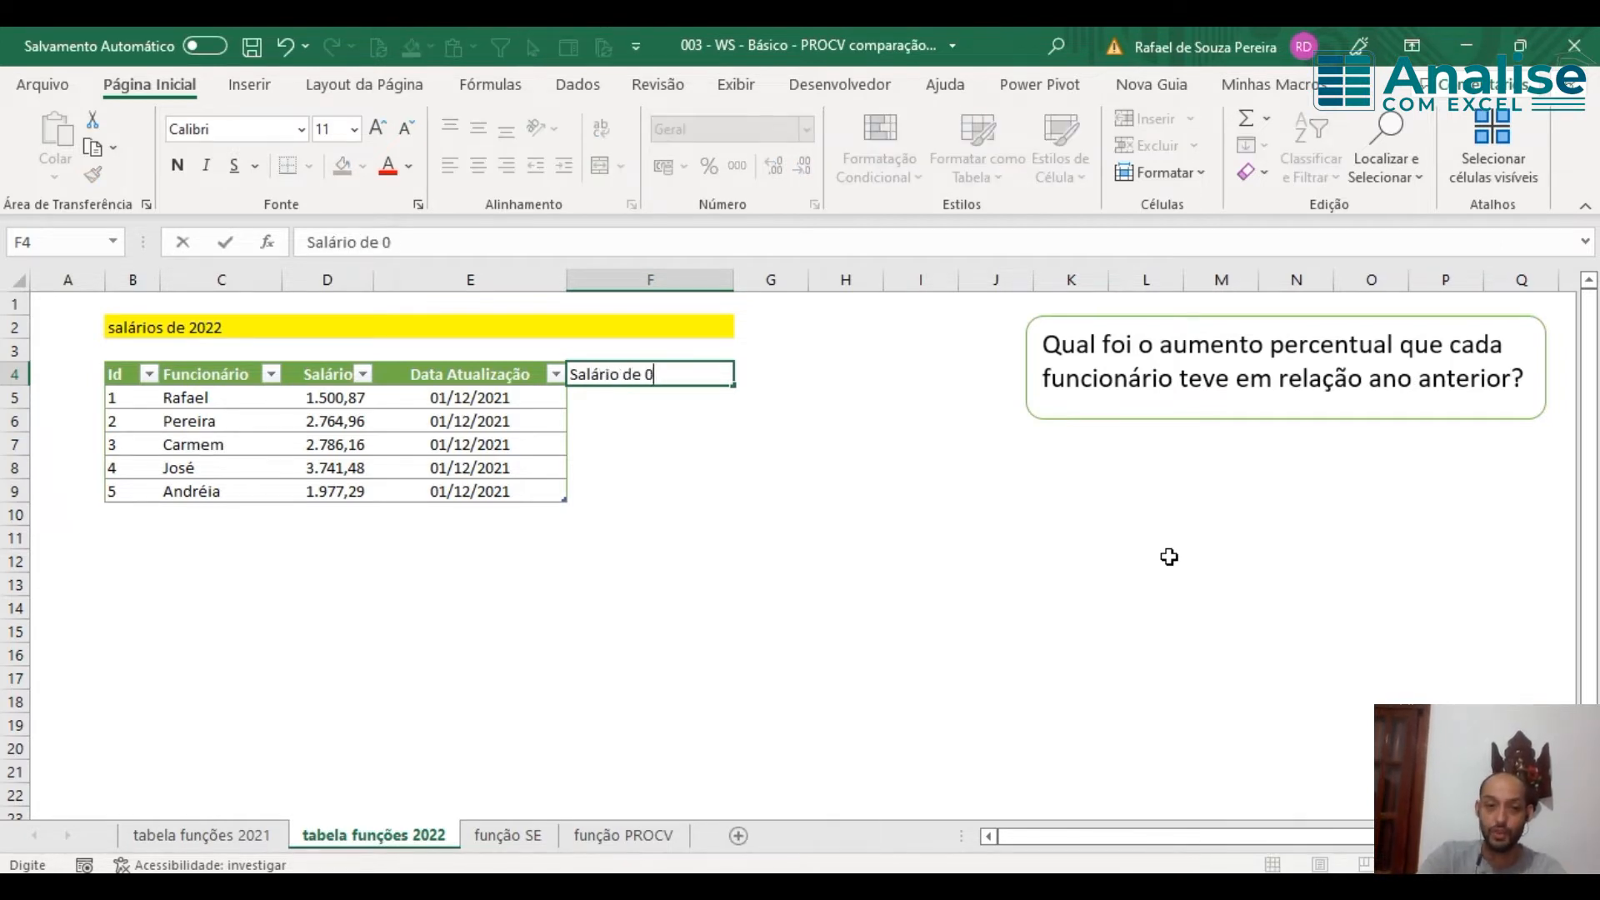
pyautogui.press('BackSpace')
pyautogui.press('BackSpace')
pyautogui.write('2021')
pyautogui.press('Return')
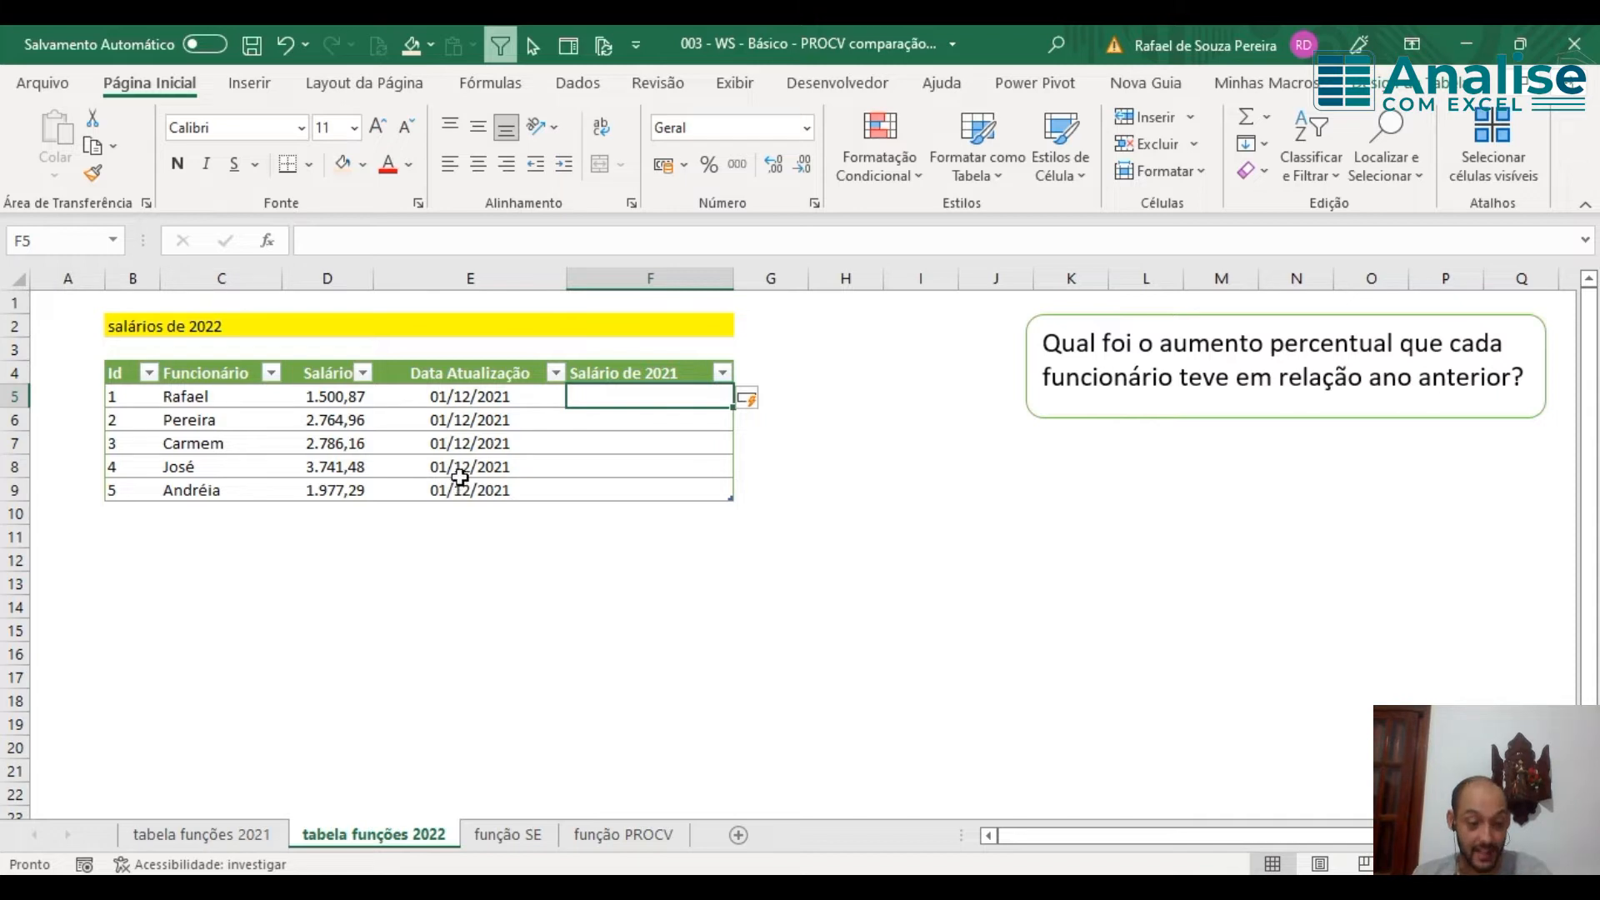
# Step: Annotate the 2022 table with a red downward arrow over the Funcionário column and a circle around the first employee, and clear the marks
pyautogui.hotkey('ctrl', '2')
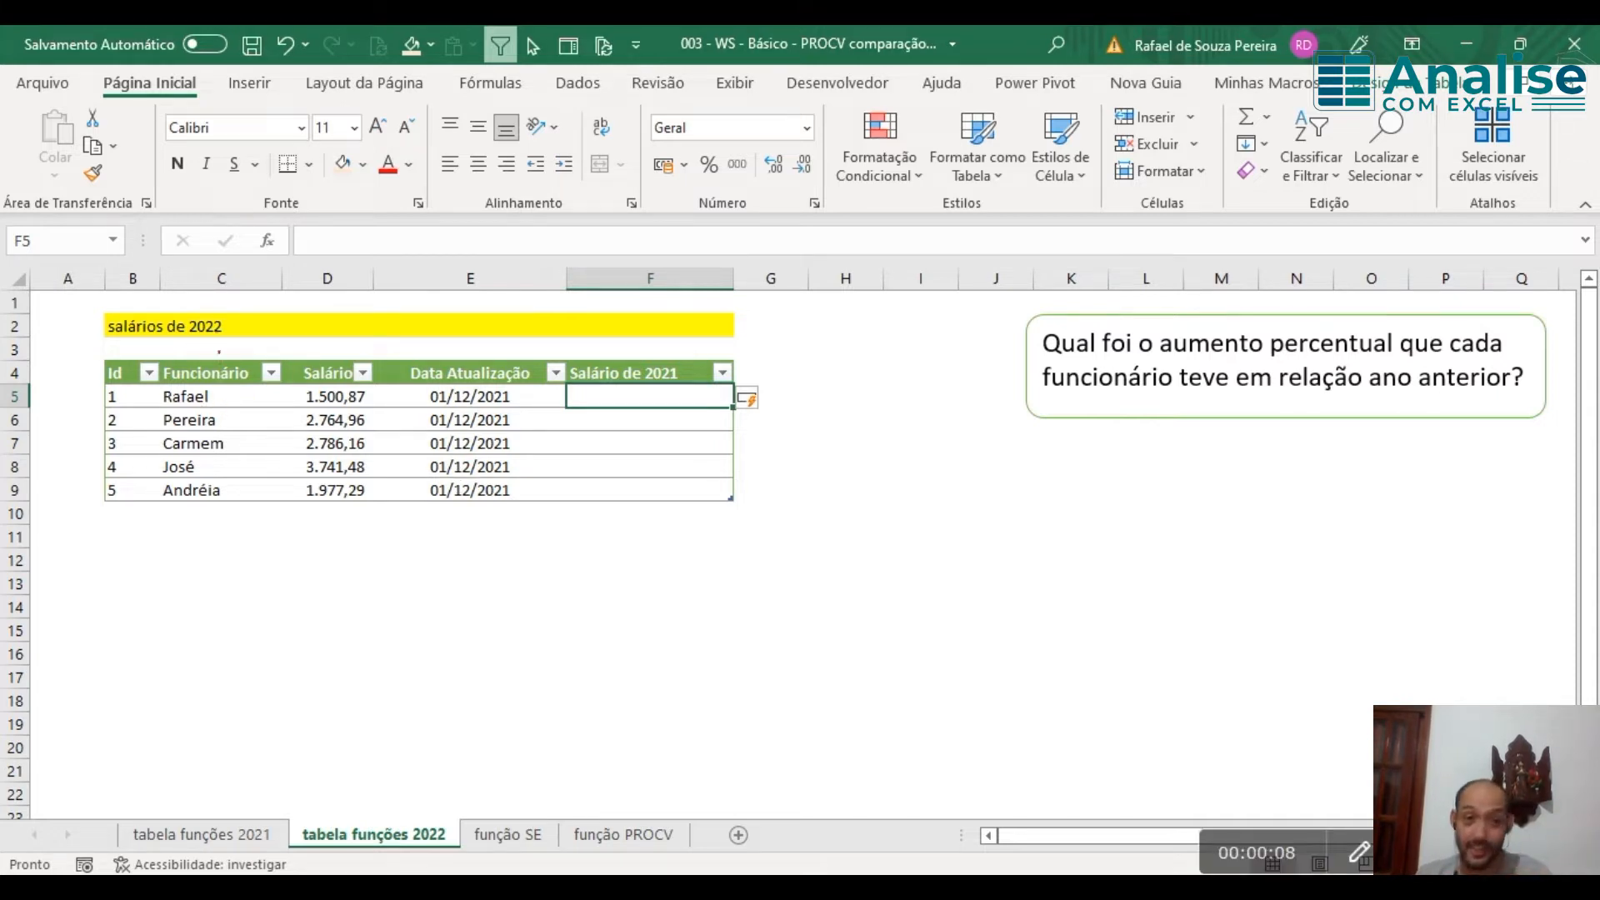
pyautogui.moveTo(259, 479); pyautogui.dragTo(259, 153)
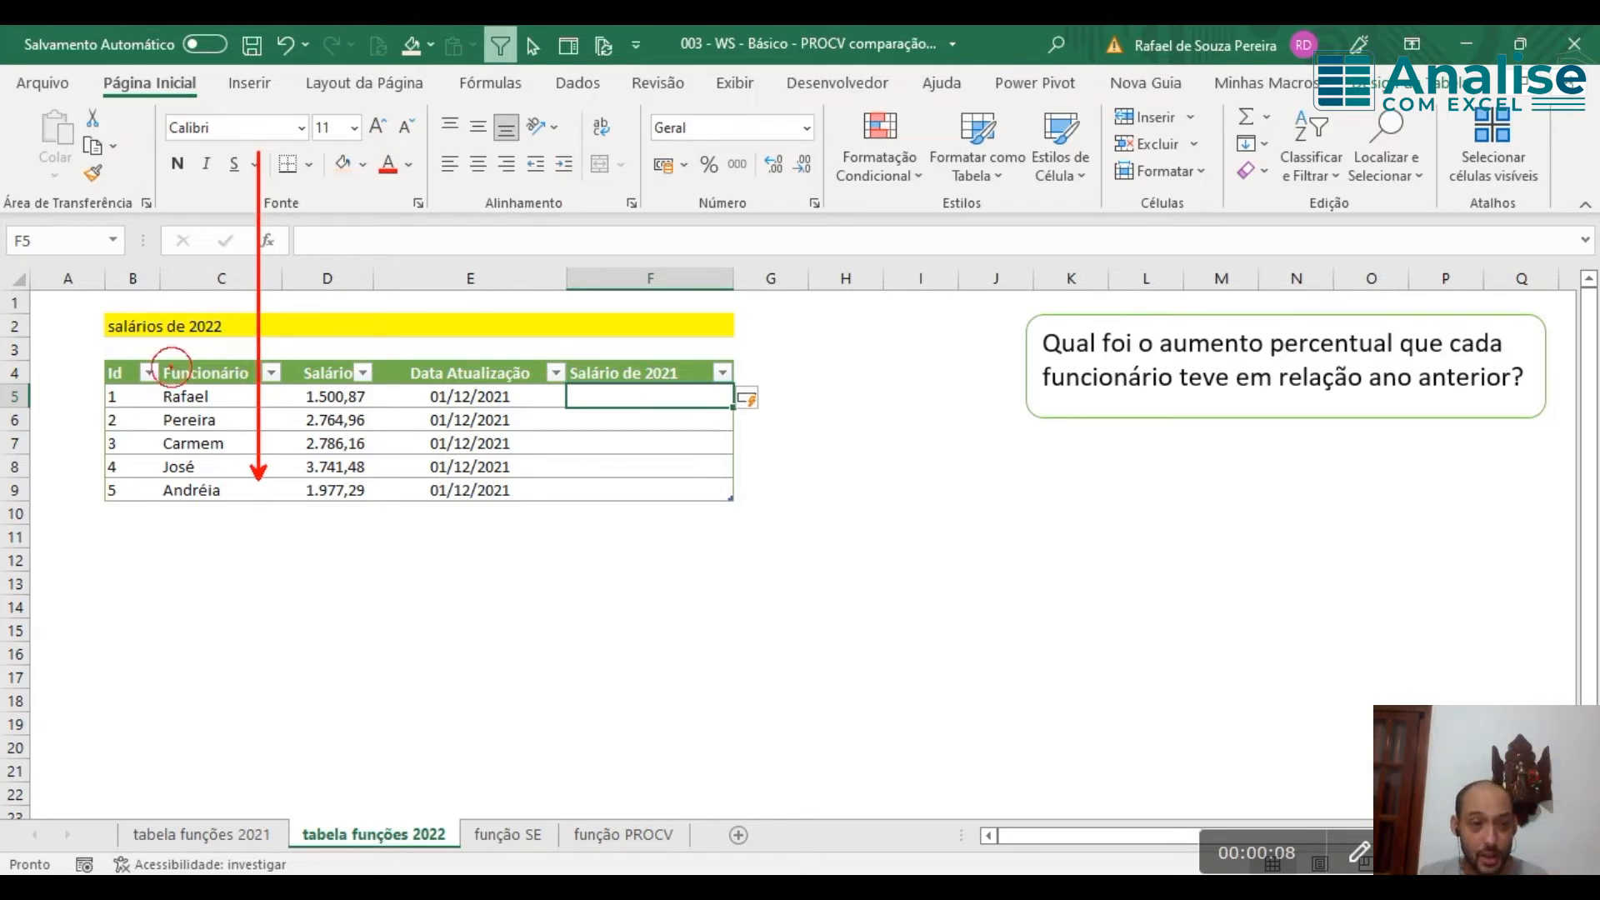
pyautogui.moveTo(171, 368)
pyautogui.mouseDown()
pyautogui.moveTo(150, 396)
pyautogui.moveTo(220, 407)
pyautogui.moveTo(199, 363)
pyautogui.moveTo(177, 360)
pyautogui.mouseUp()
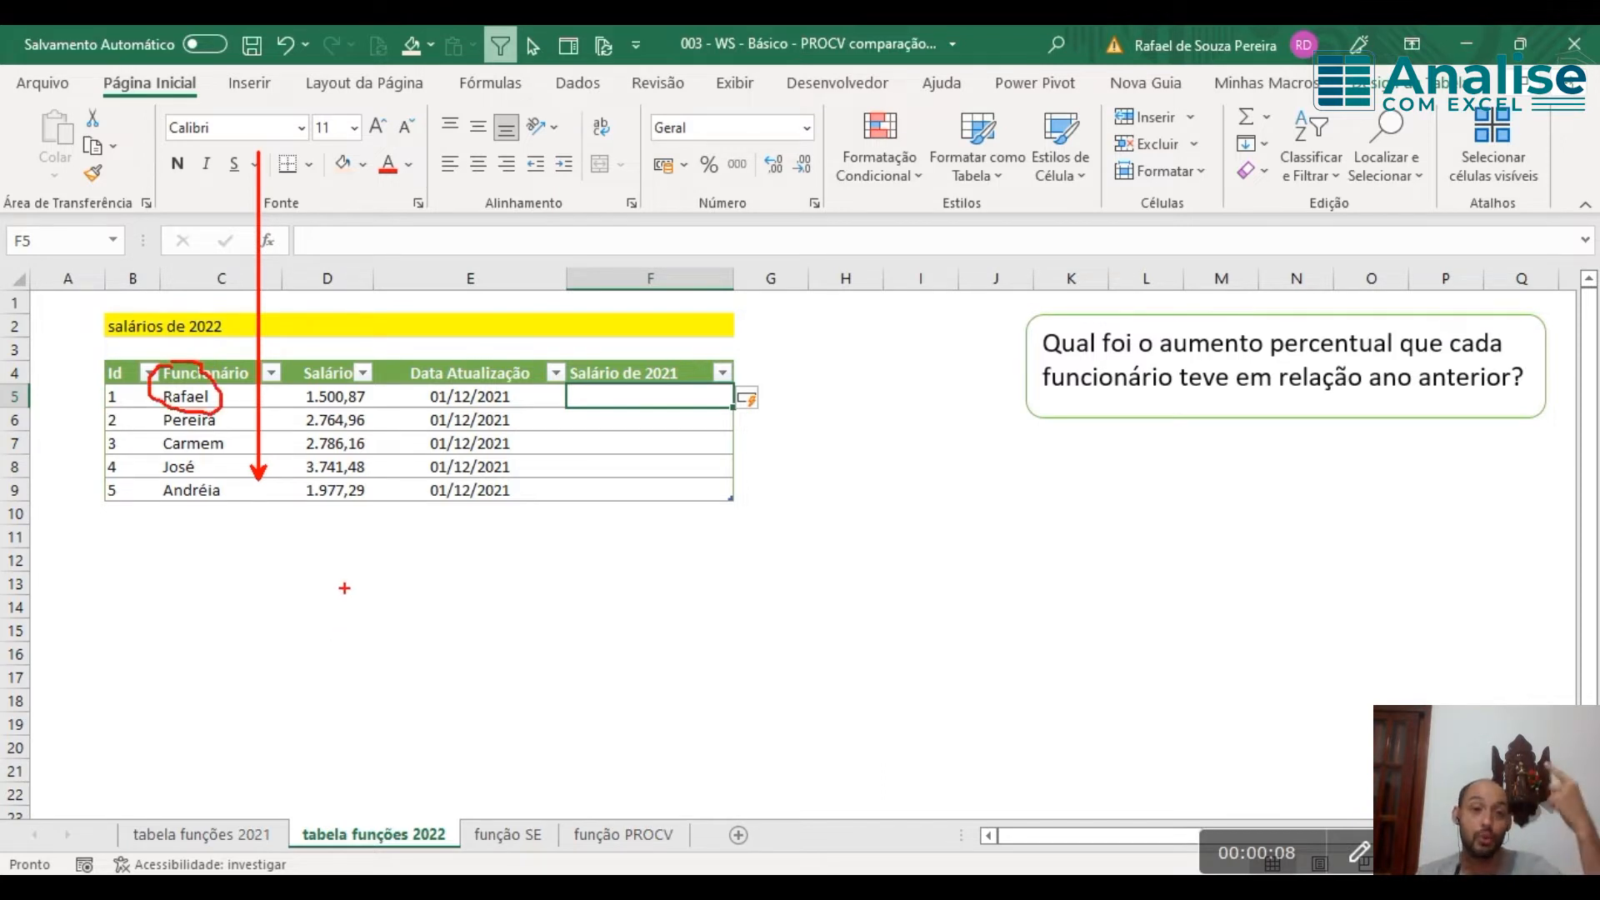
pyautogui.press('Escape')
# Step: On the tabela funções 2021 sheet, mark the Funcionário header, first employee and matching salary with red arrows and circles, and clear the marks
pyautogui.click(250, 836)
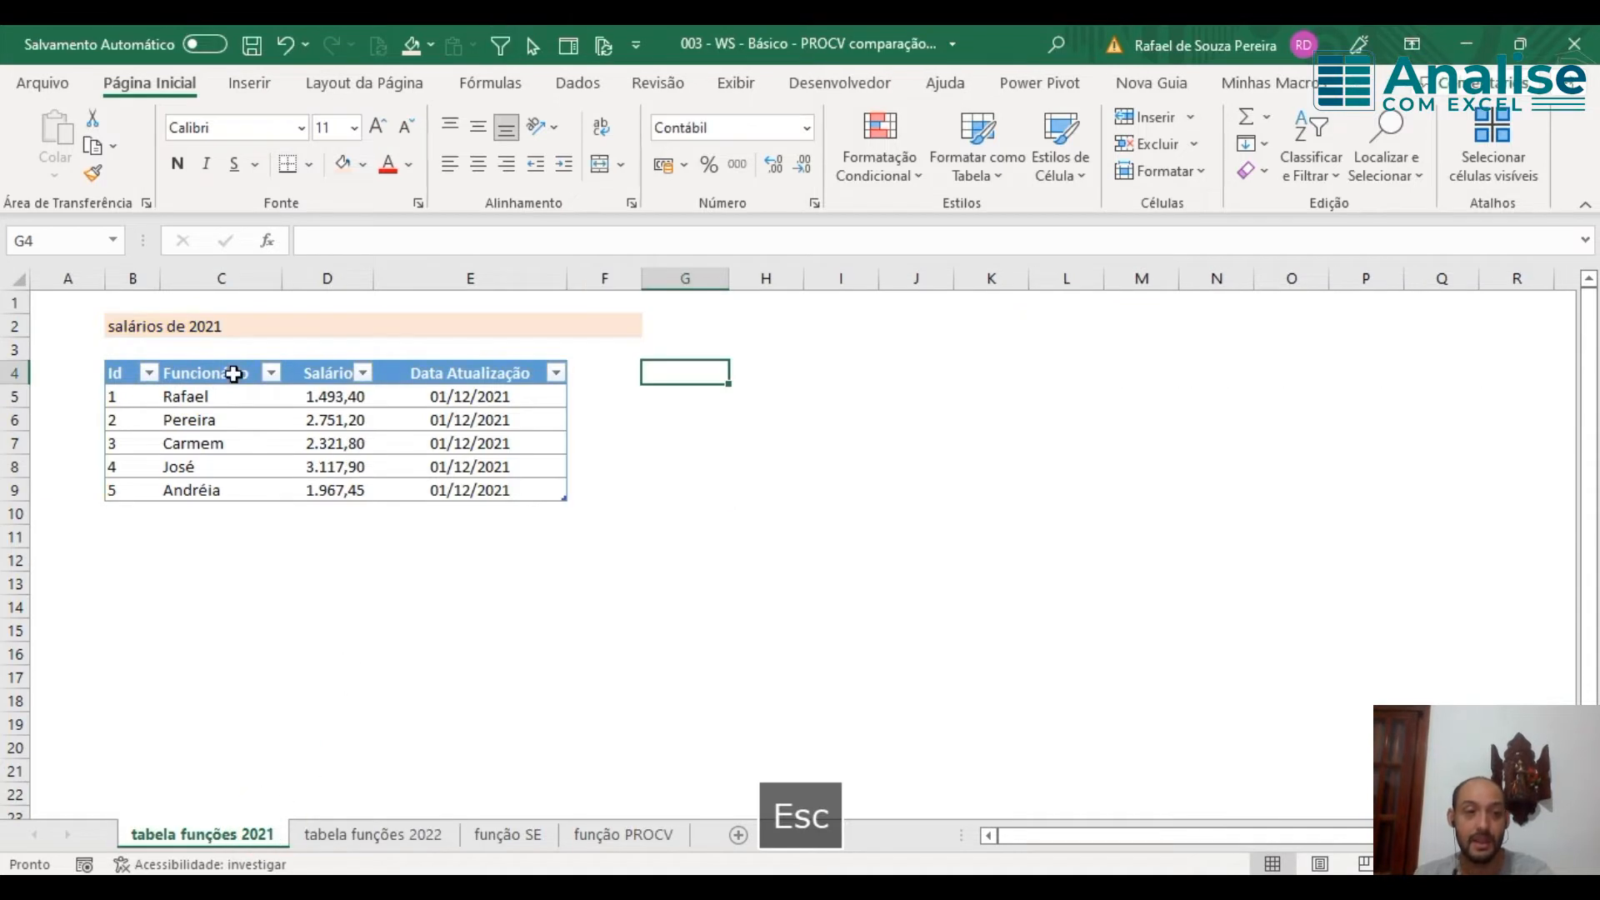
pyautogui.hotkey('ctrl', '2')
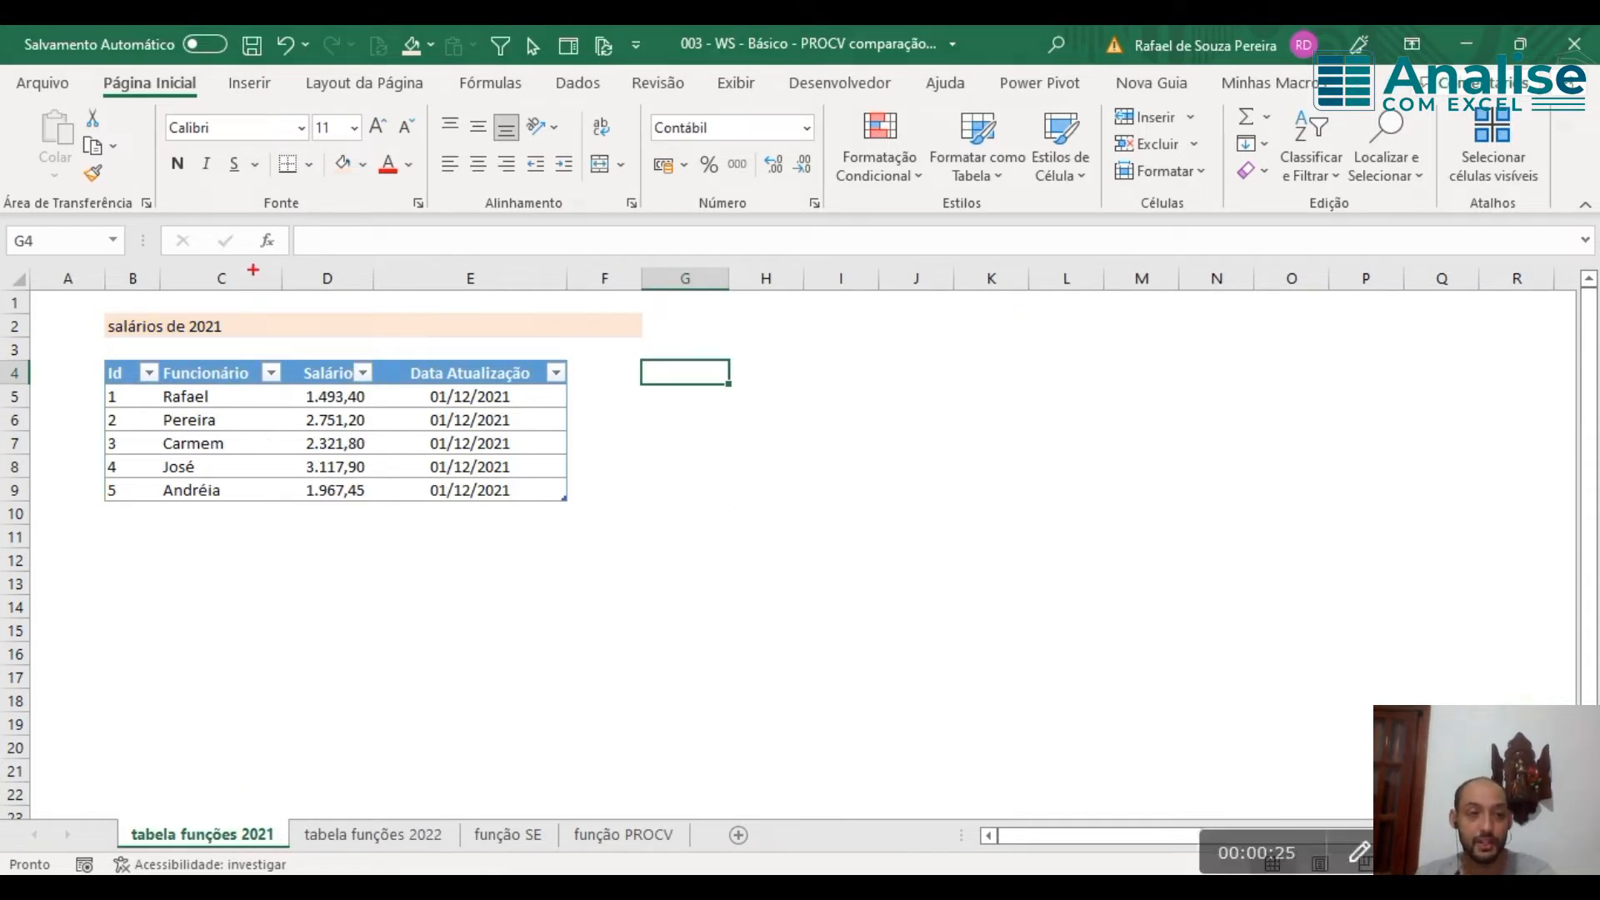
pyautogui.moveTo(234, 193); pyautogui.dragTo(252, 377)
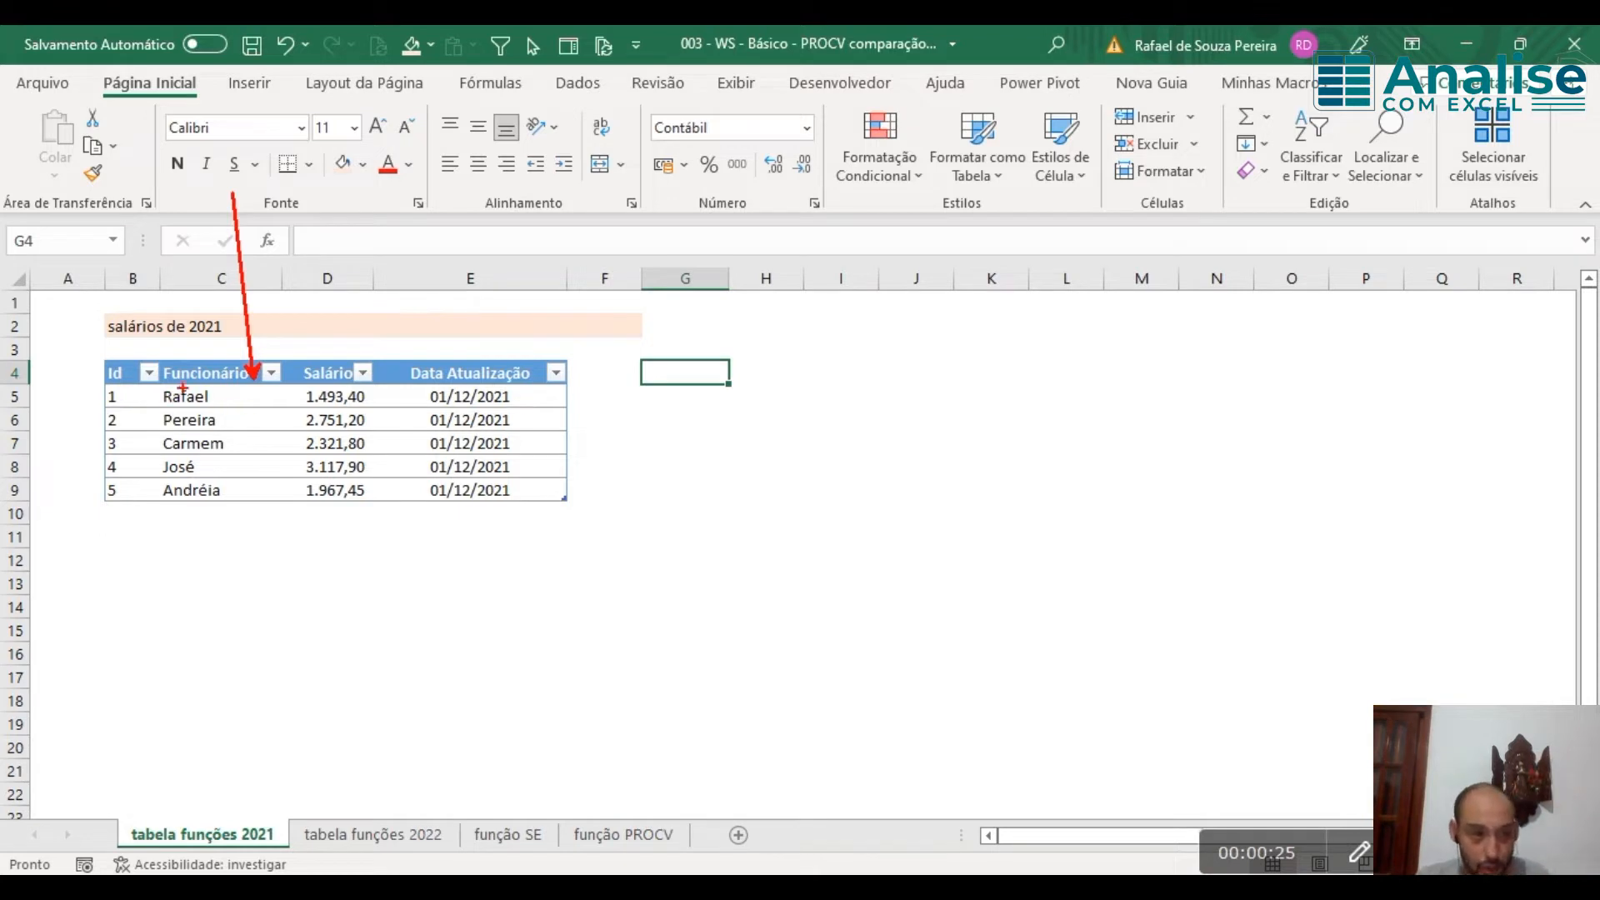
pyautogui.moveTo(166, 379)
pyautogui.mouseDown()
pyautogui.moveTo(187, 375)
pyautogui.moveTo(180, 410)
pyautogui.mouseUp()
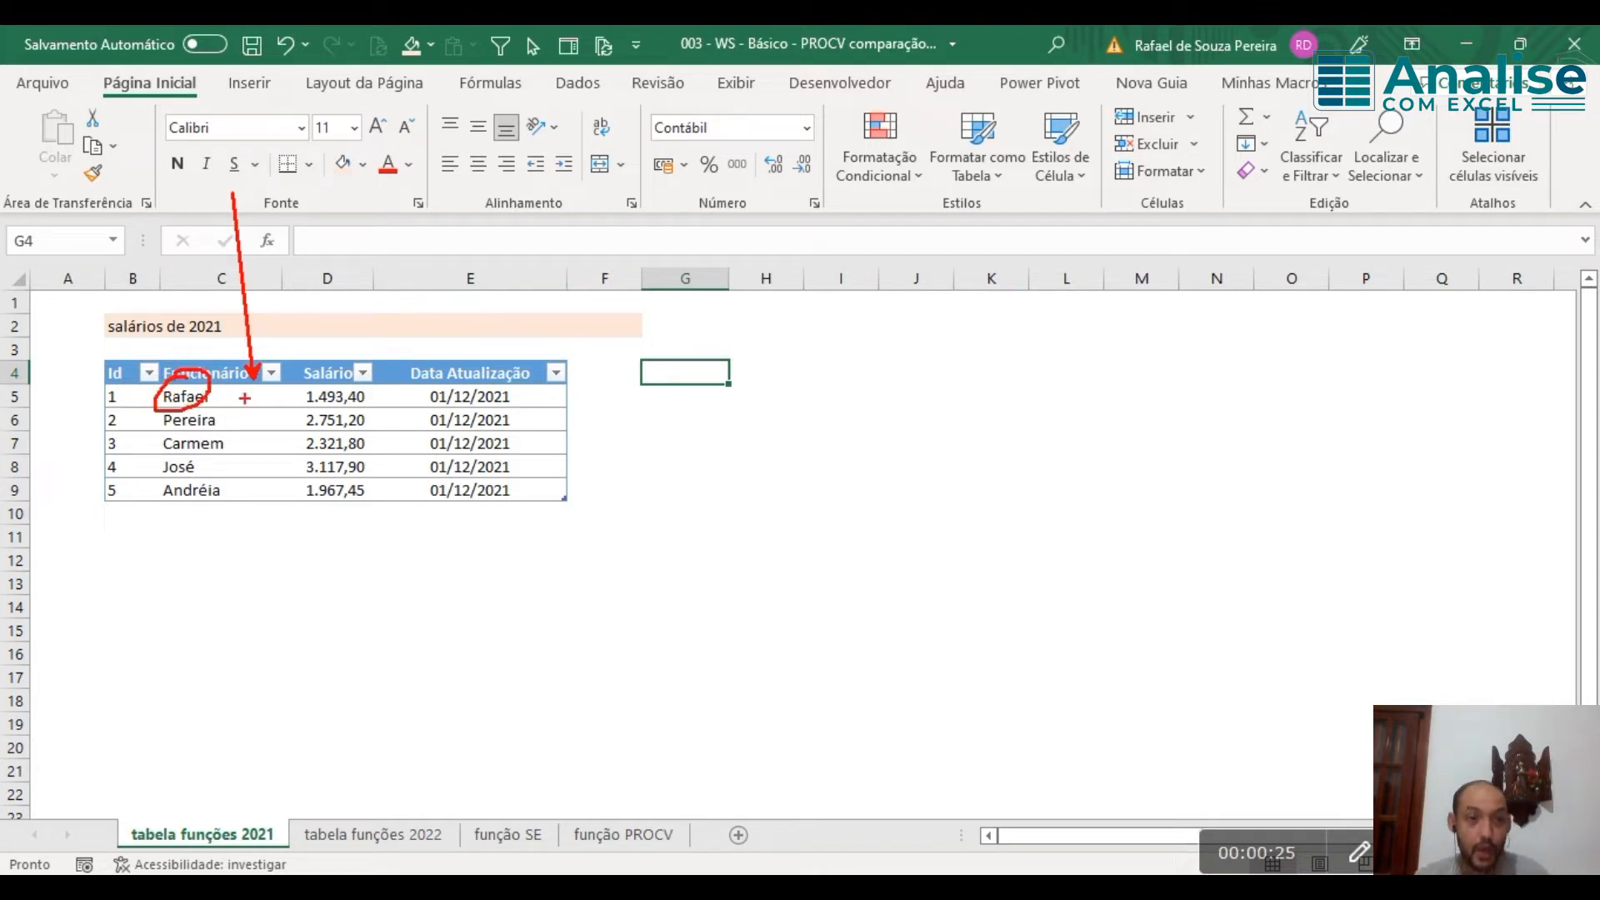
pyautogui.moveTo(267, 399); pyautogui.dragTo(224, 404)
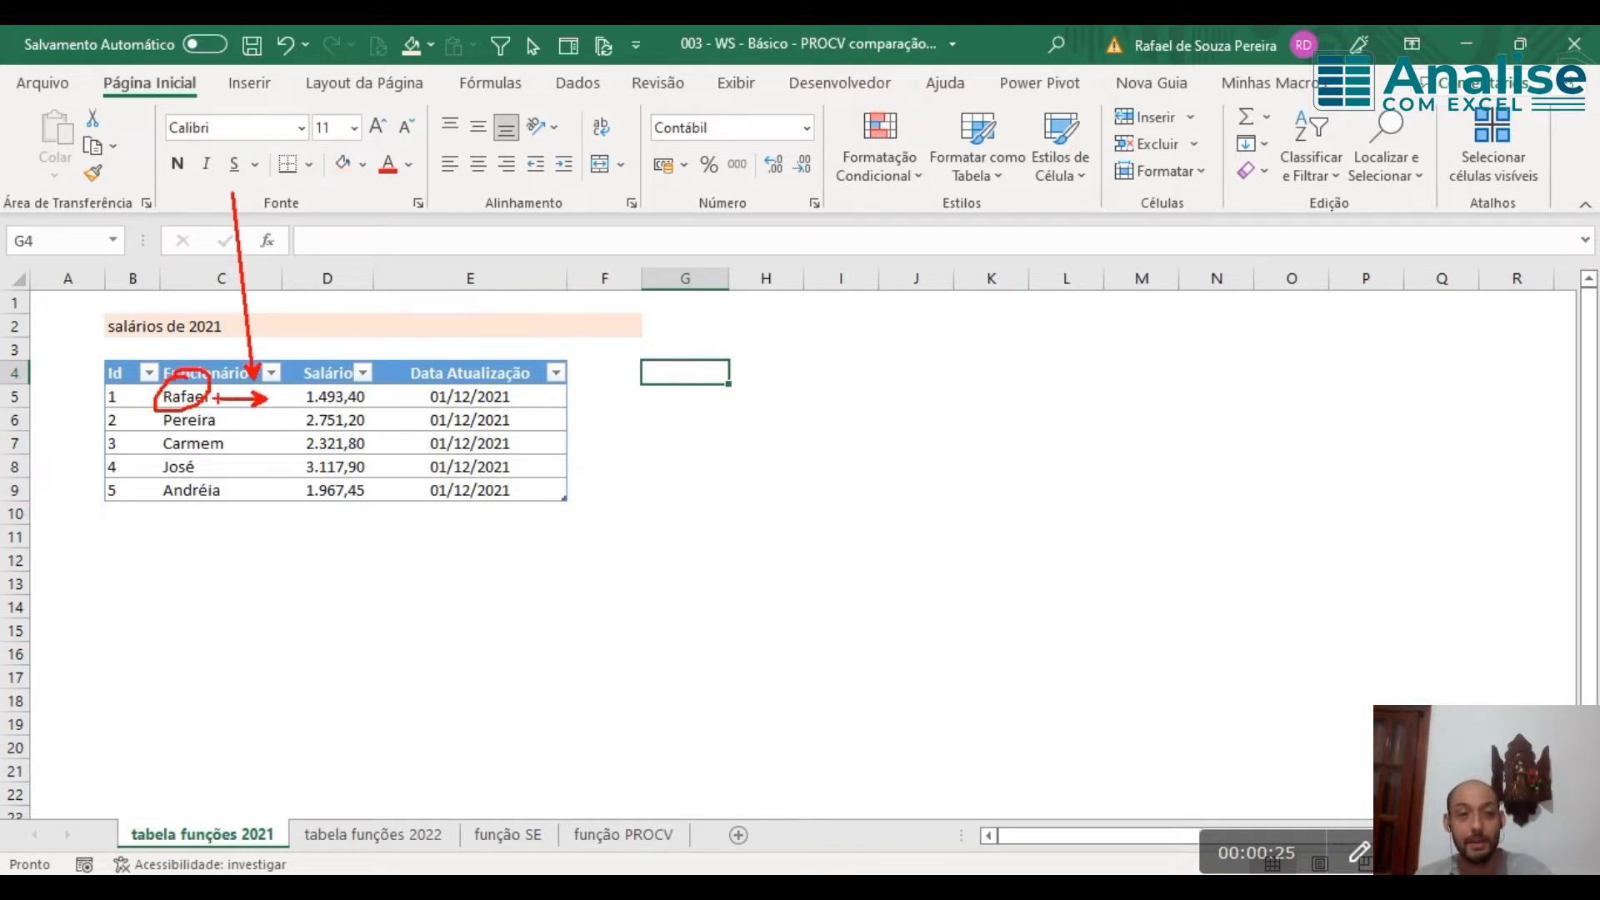
pyautogui.moveTo(335, 377)
pyautogui.mouseDown()
pyautogui.moveTo(292, 392)
pyautogui.moveTo(315, 416)
pyautogui.moveTo(373, 407)
pyautogui.moveTo(342, 377)
pyautogui.mouseUp()
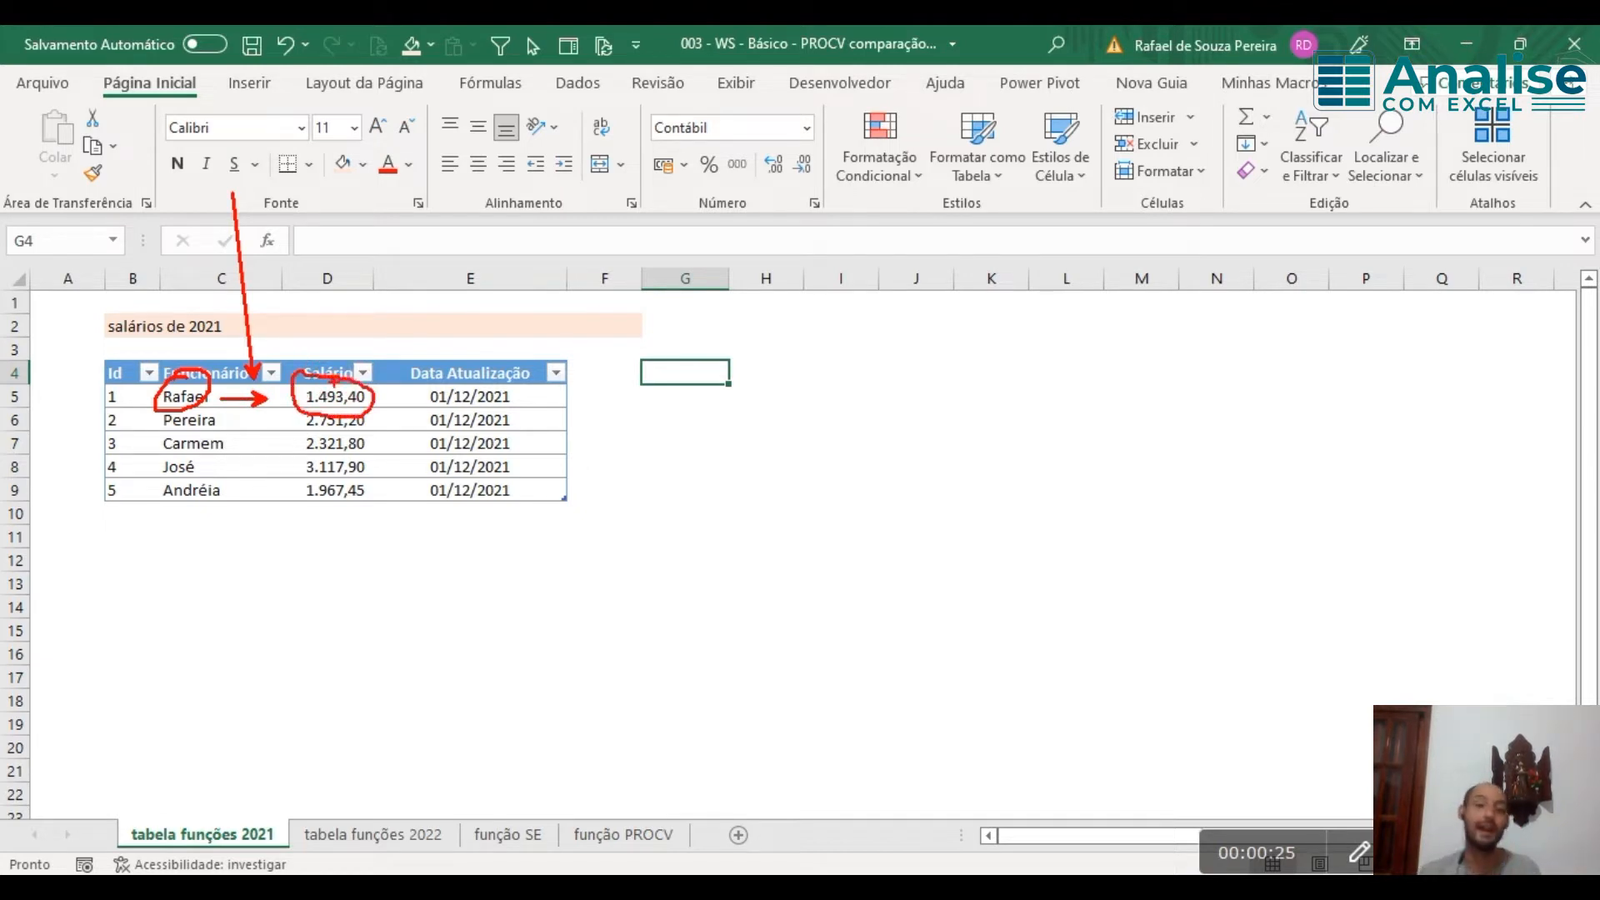
pyautogui.press('Escape')
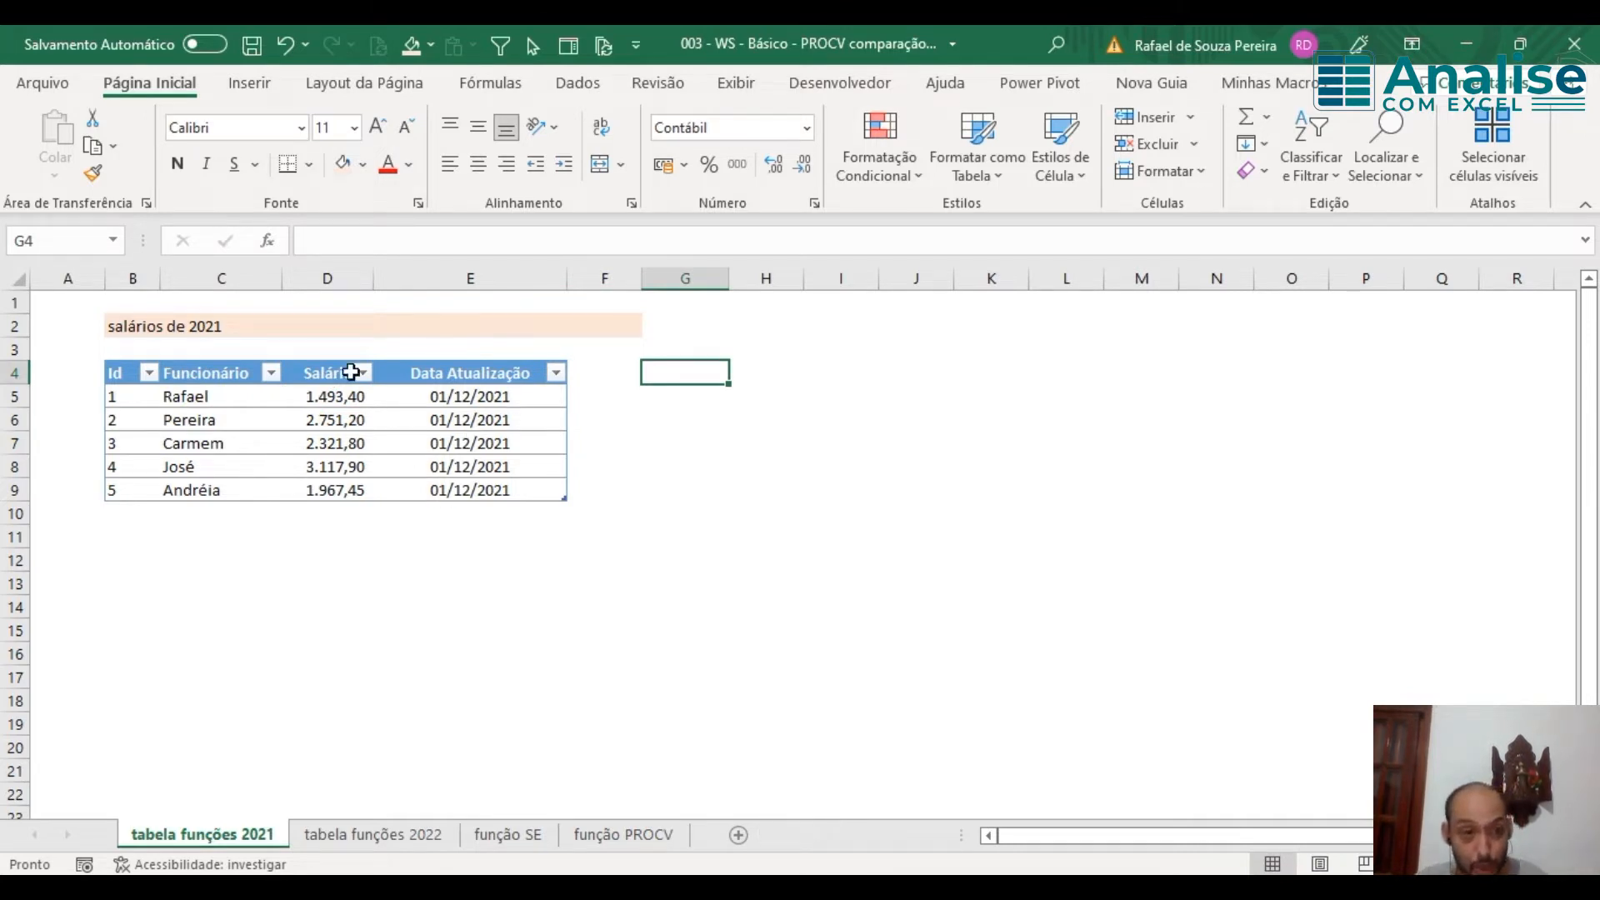
# Step: Sort the 2021 salary table by Funcionário from A to Z
pyautogui.click(271, 372)
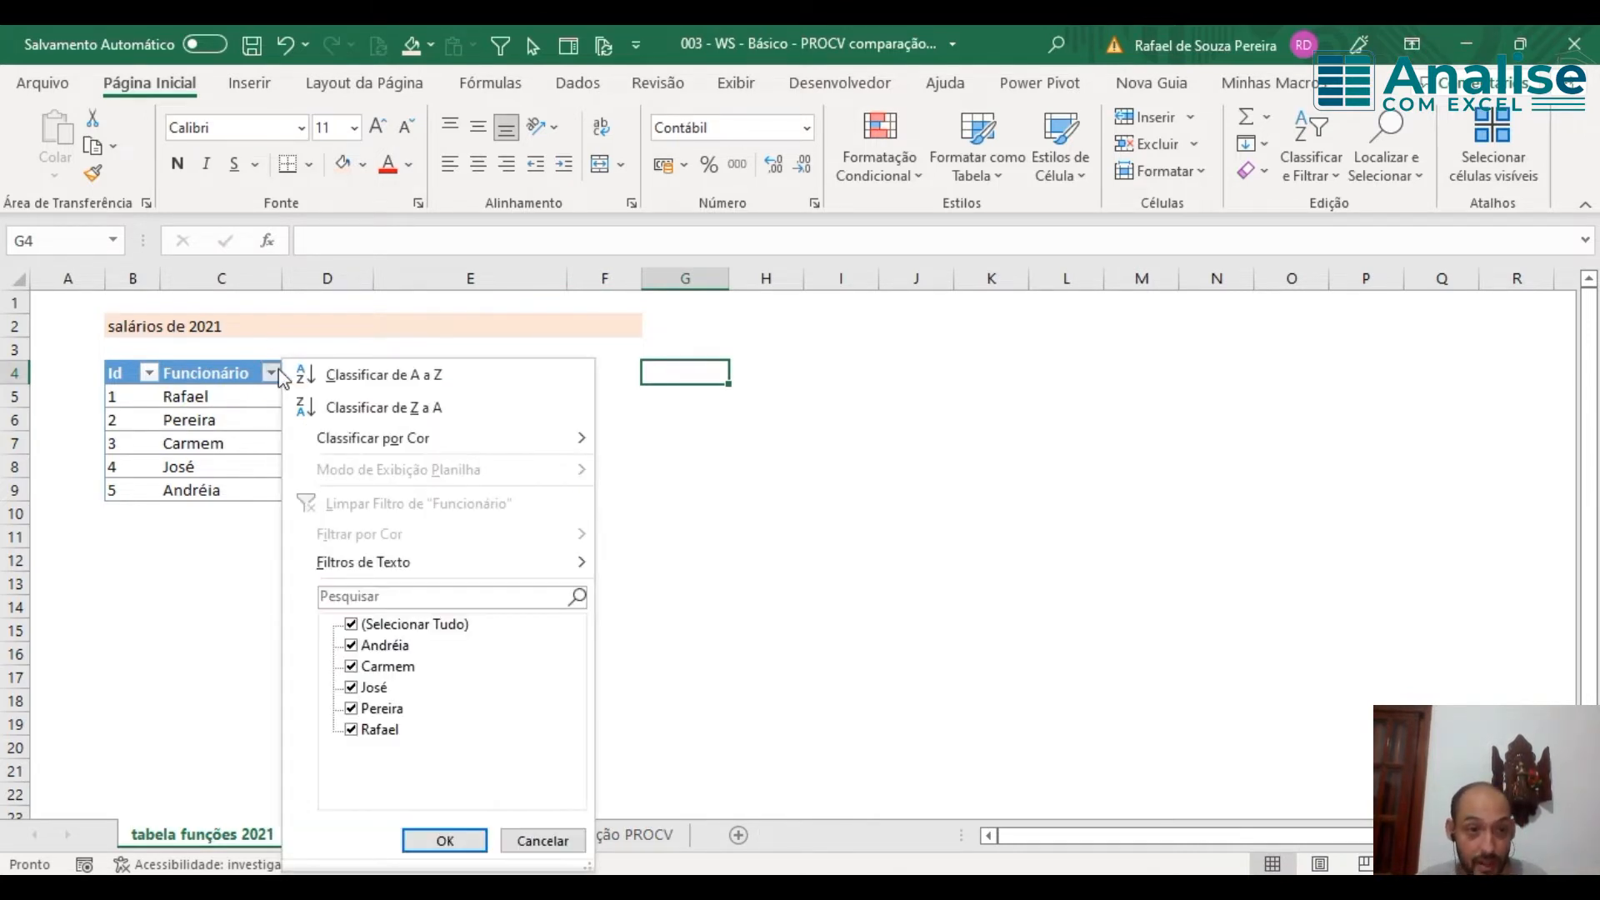
pyautogui.click(360, 377)
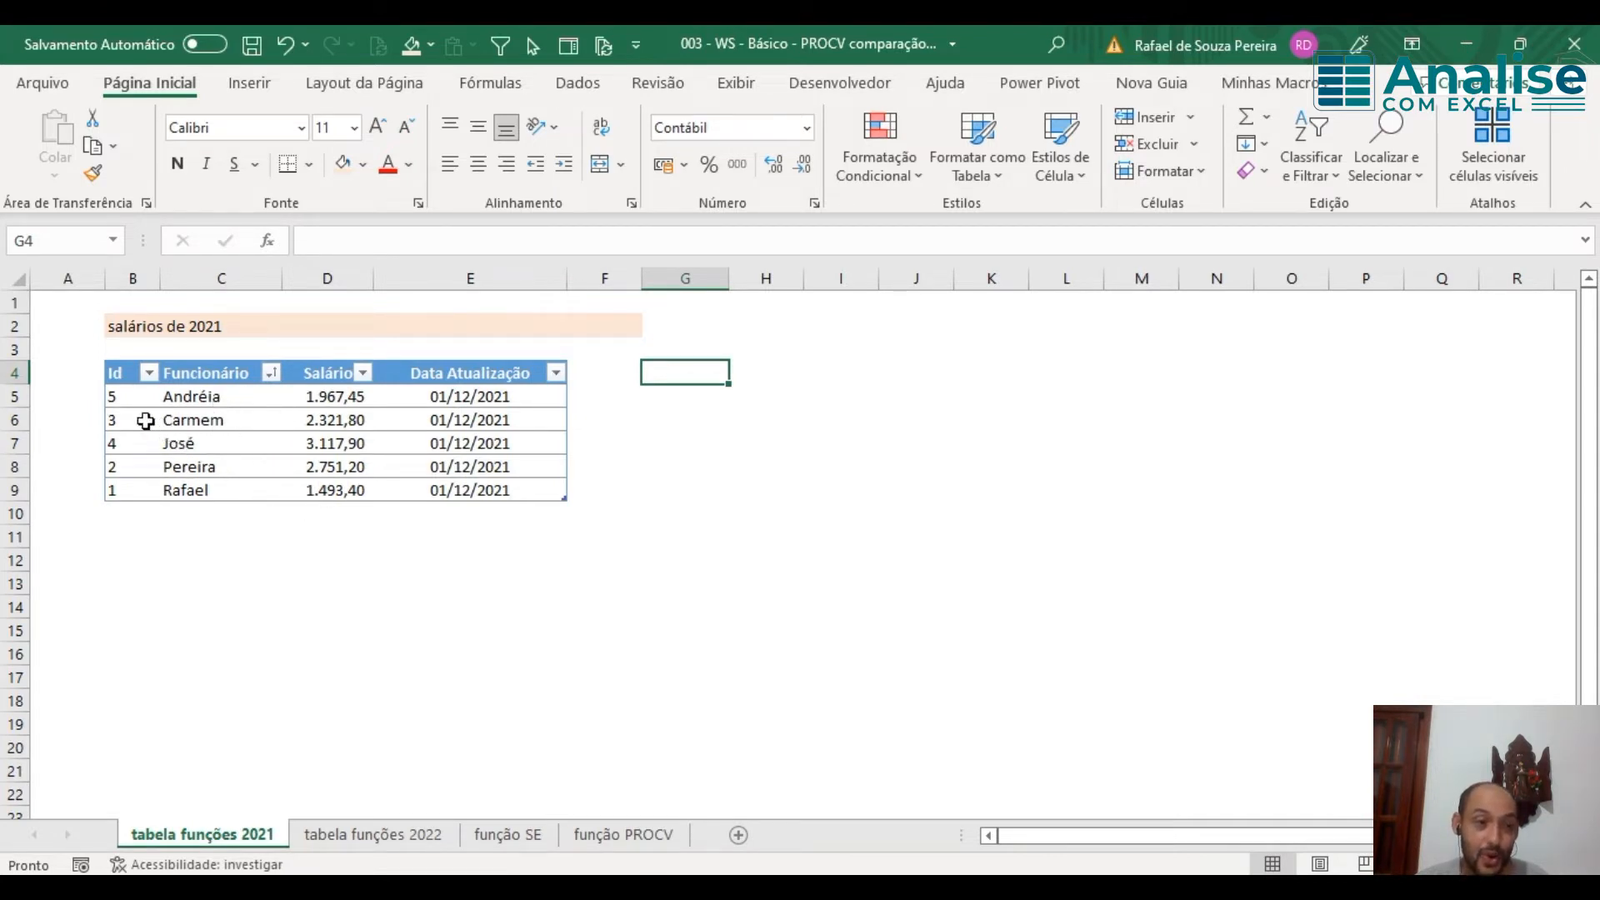
pyautogui.moveTo(129, 488); pyautogui.dragTo(129, 397)
pyautogui.click(242, 450)
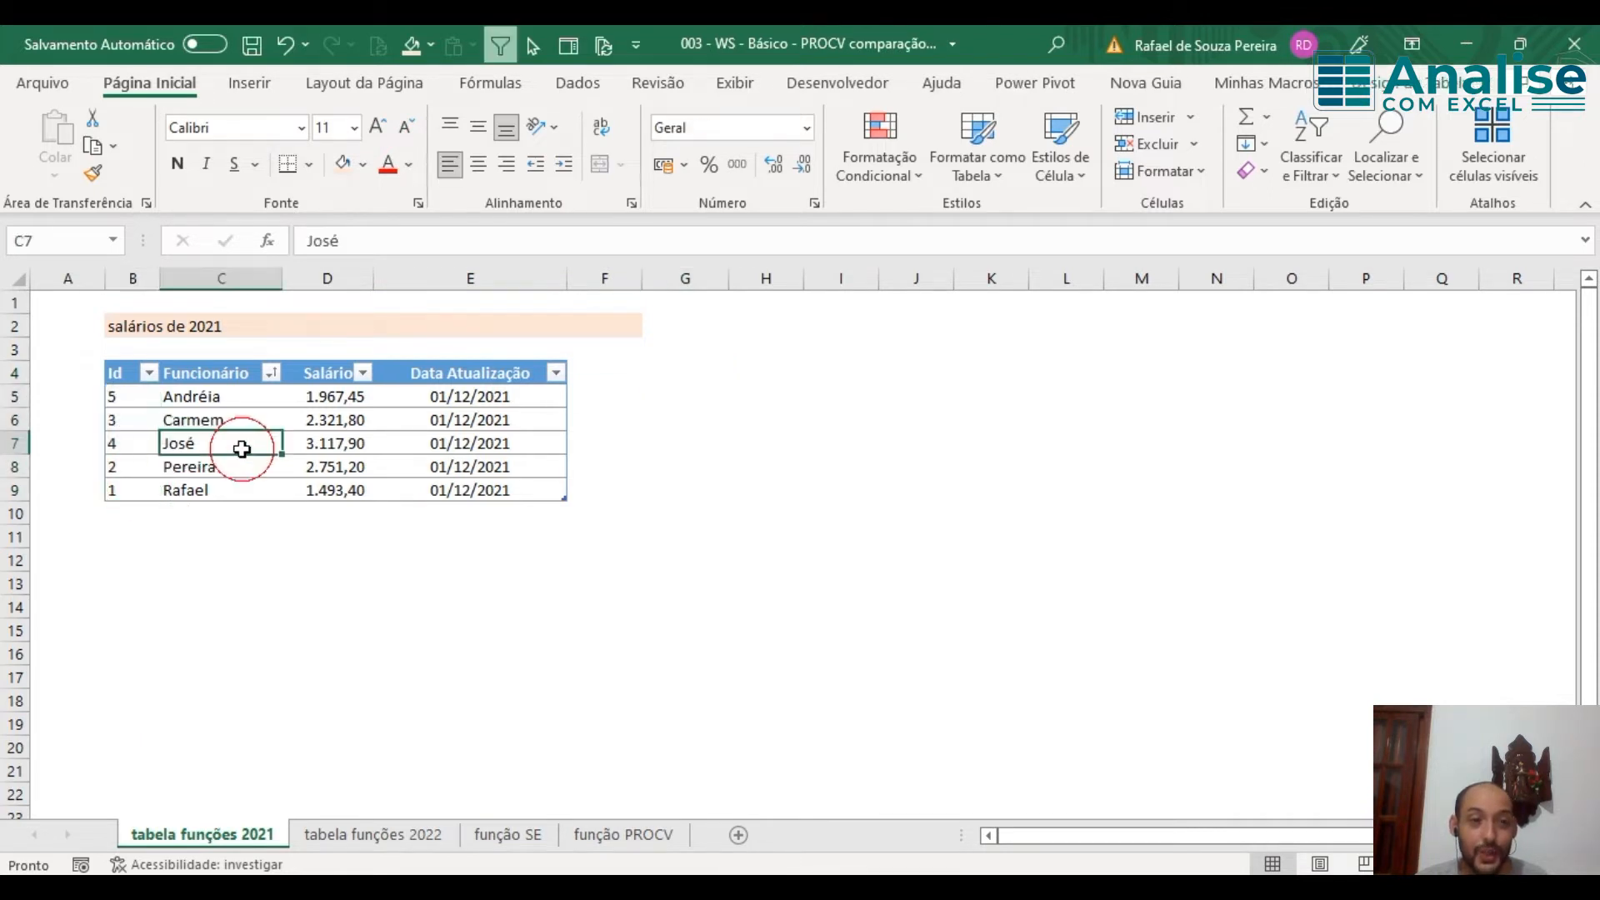
pyautogui.click(388, 420)
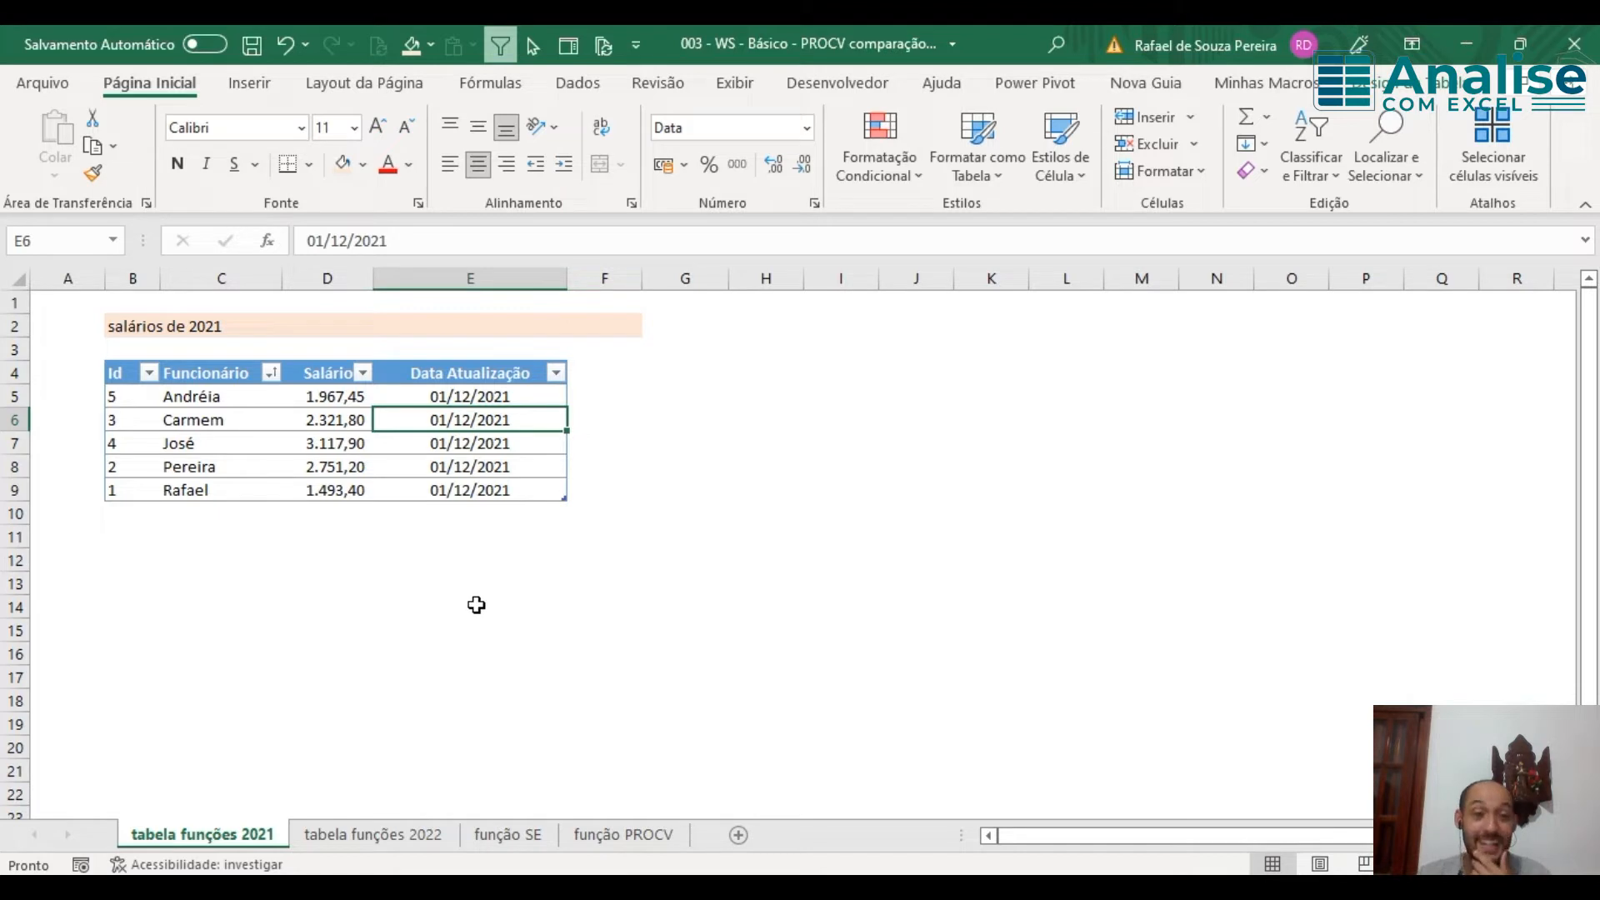
pyautogui.click(406, 833)
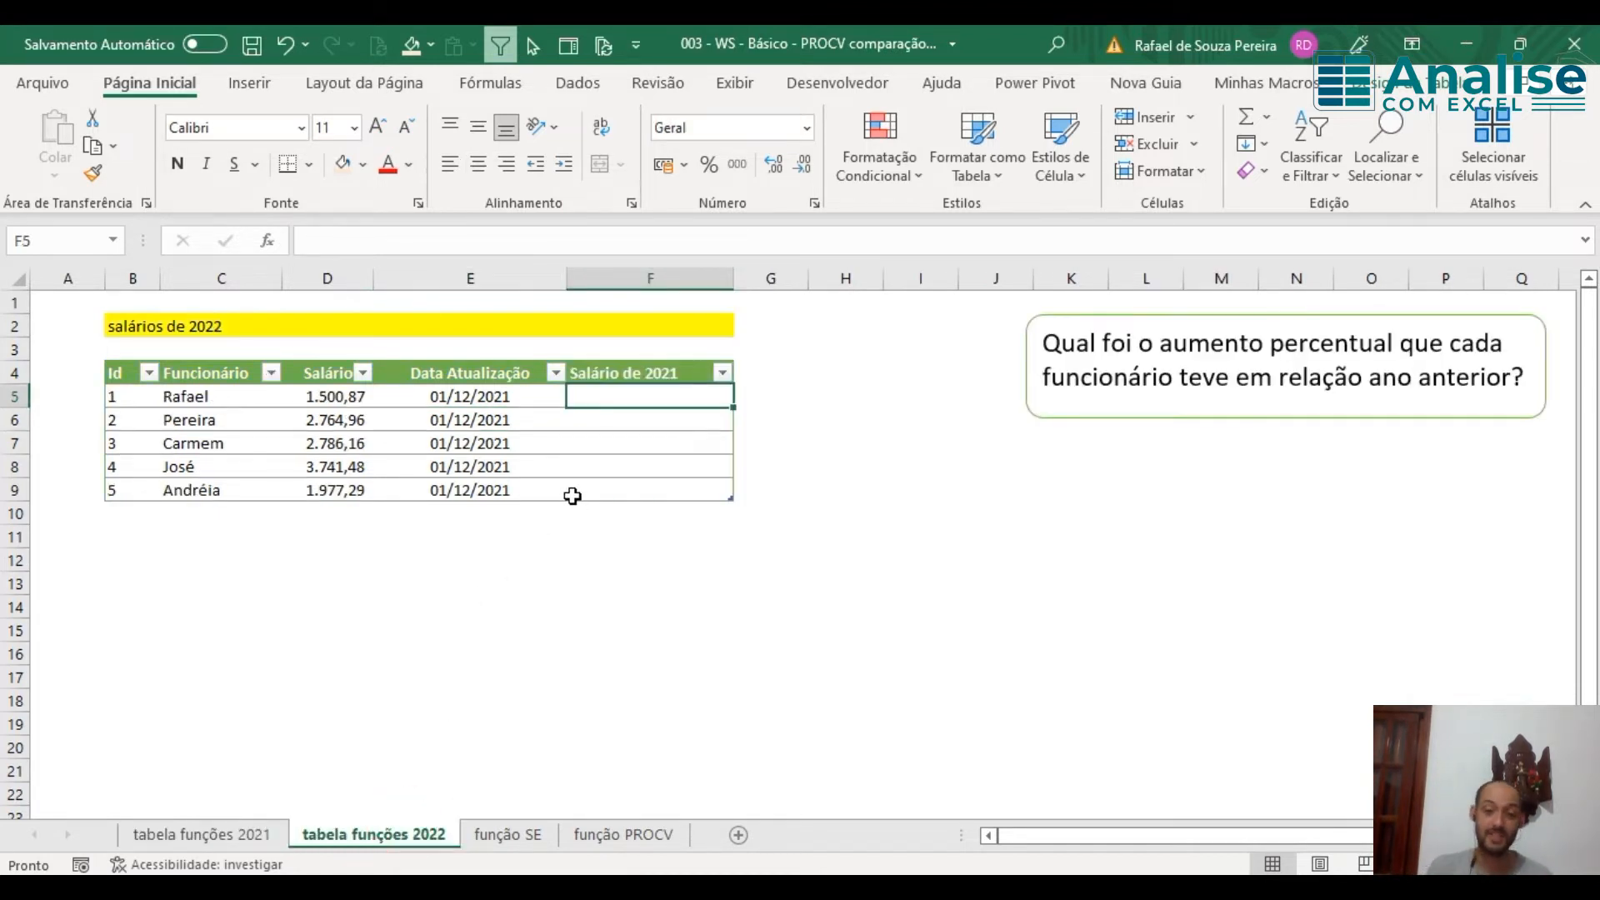
pyautogui.press('F2')
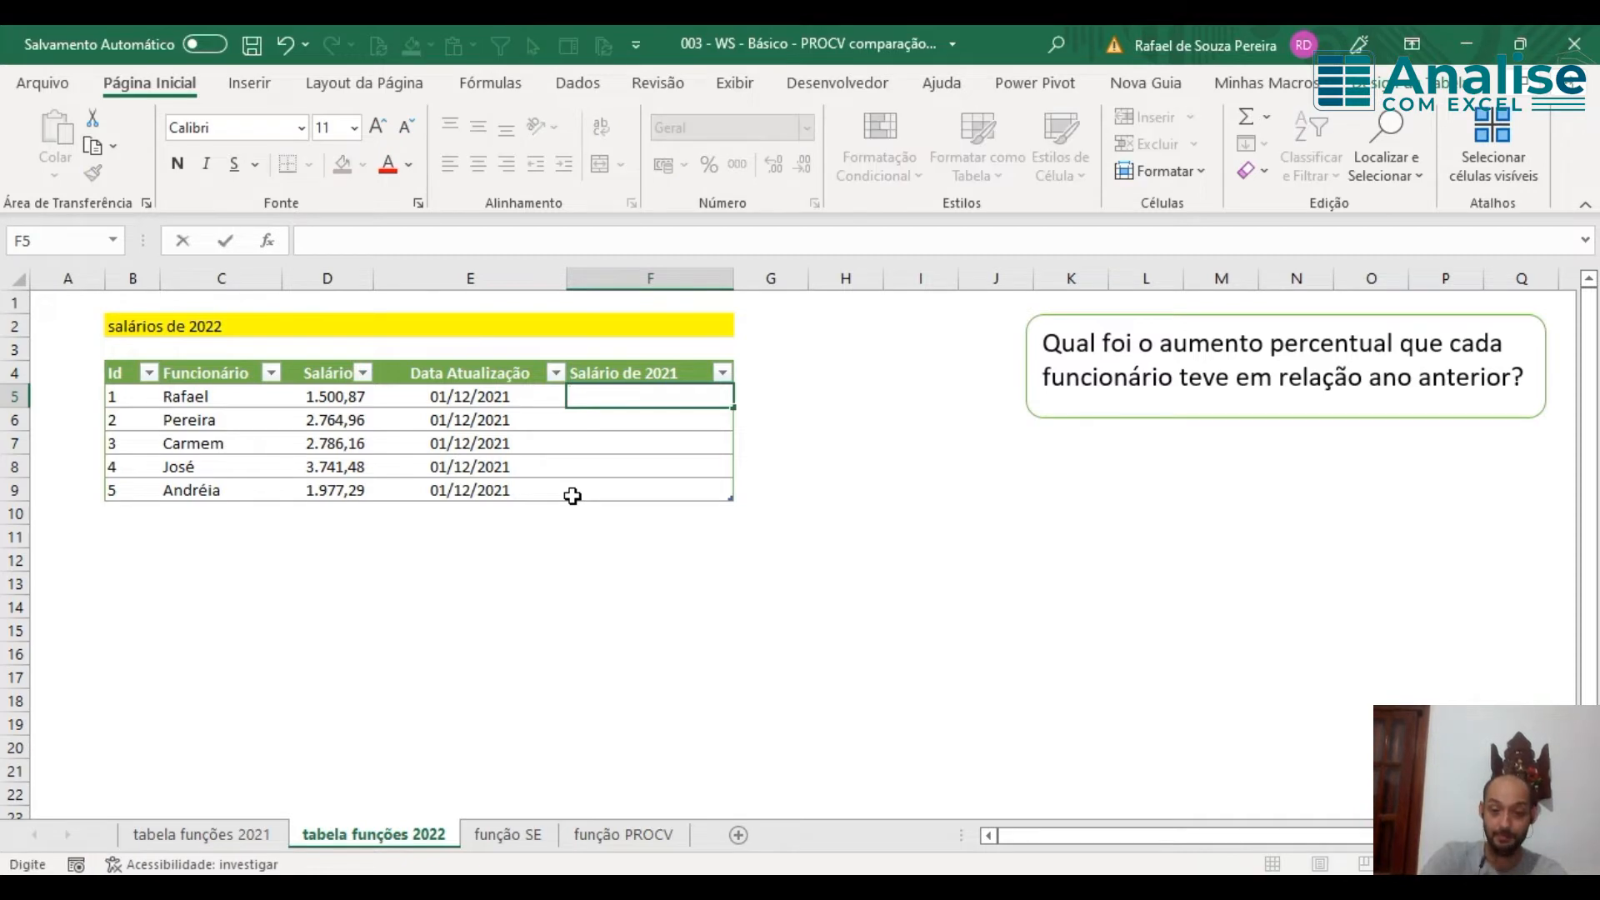
pyautogui.write('p')
pyautogui.press('BackSpace')
pyautogui.write('=procv')
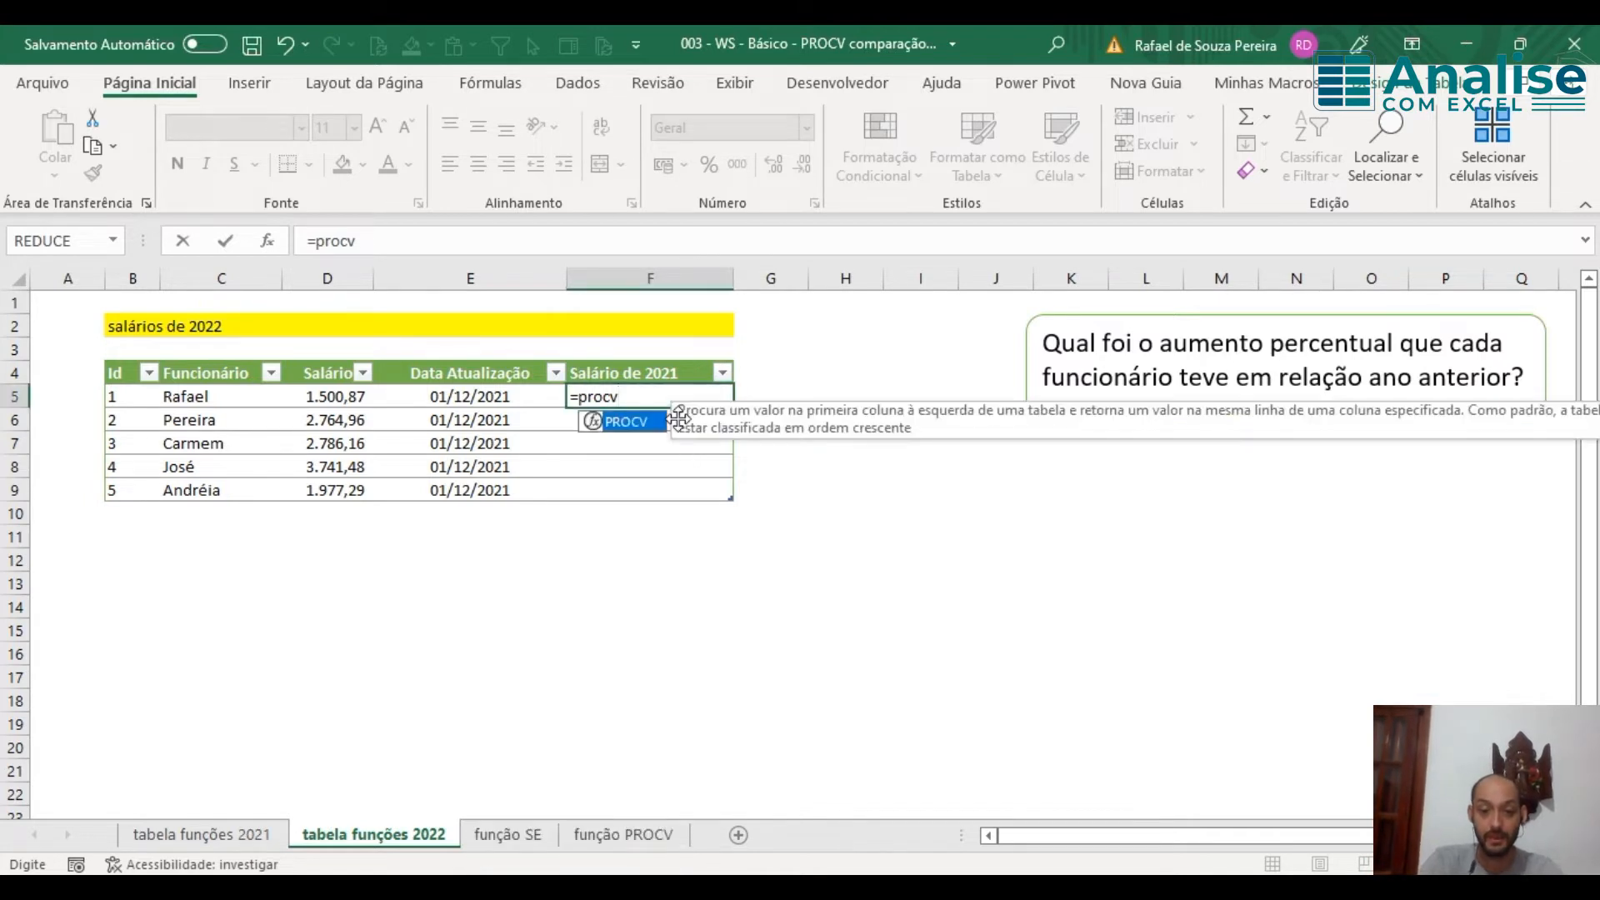
pyautogui.write('(')
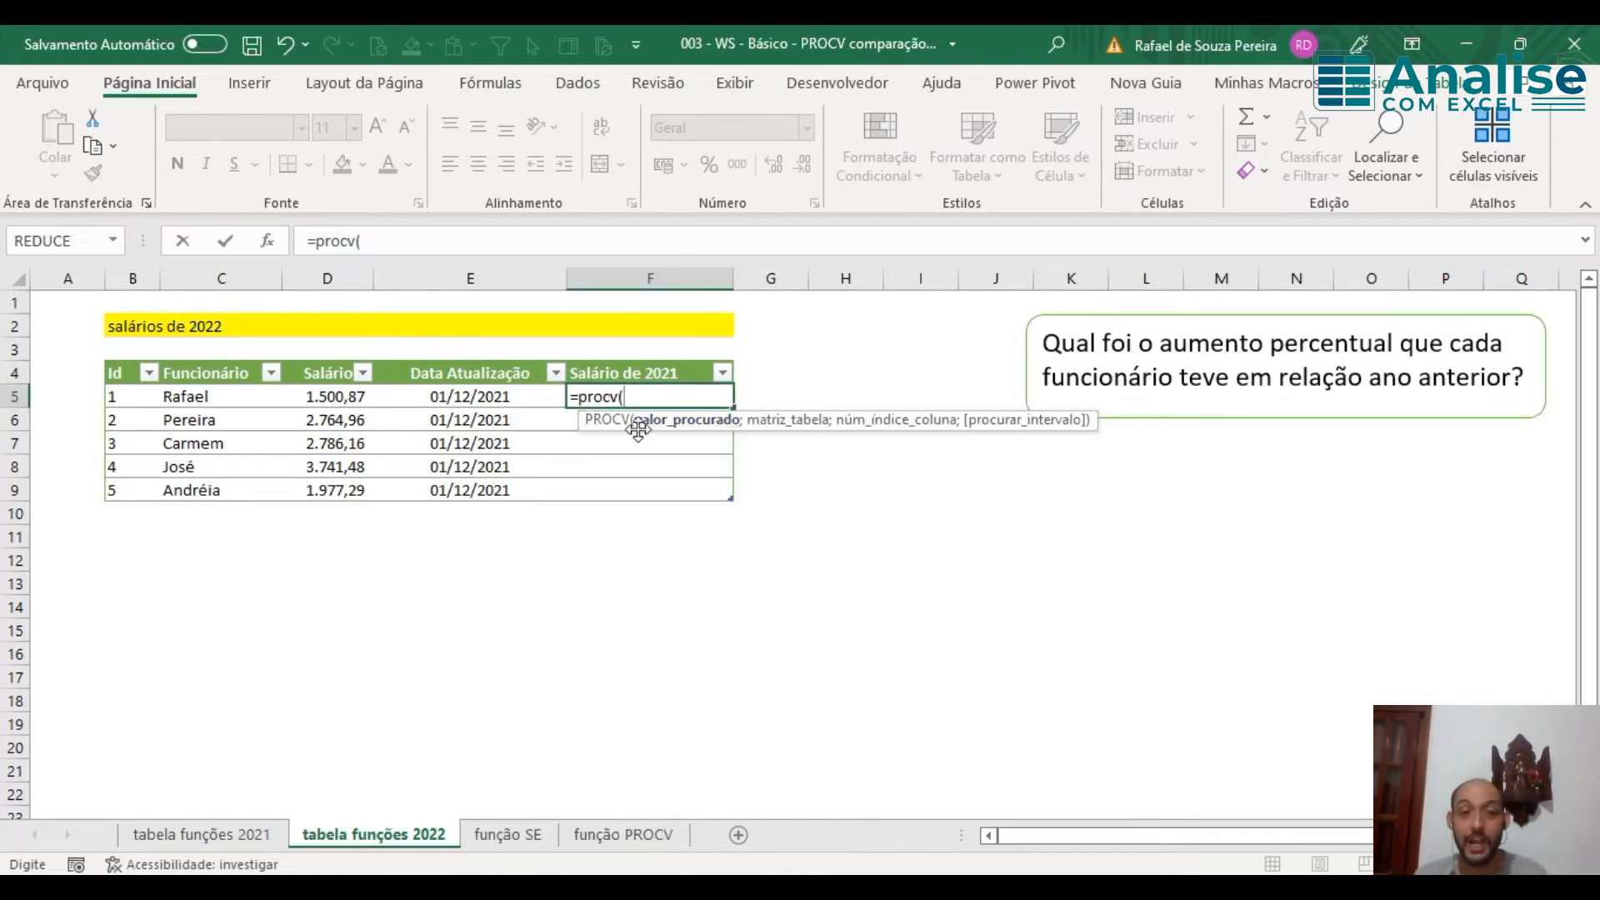
pyautogui.click(216, 399)
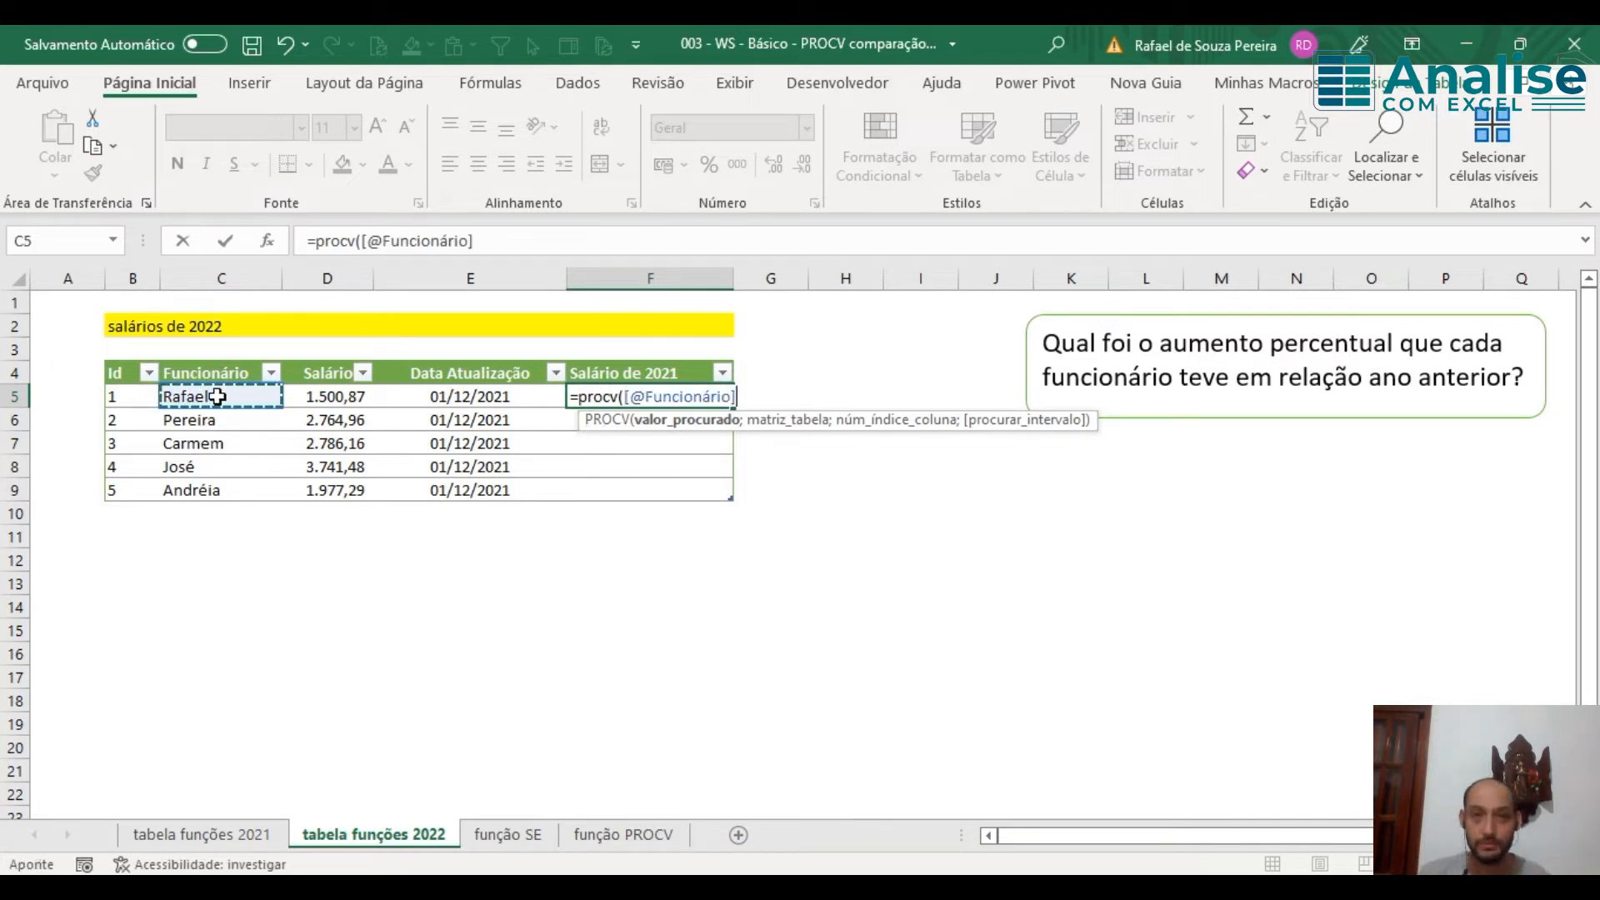
pyautogui.write(';')
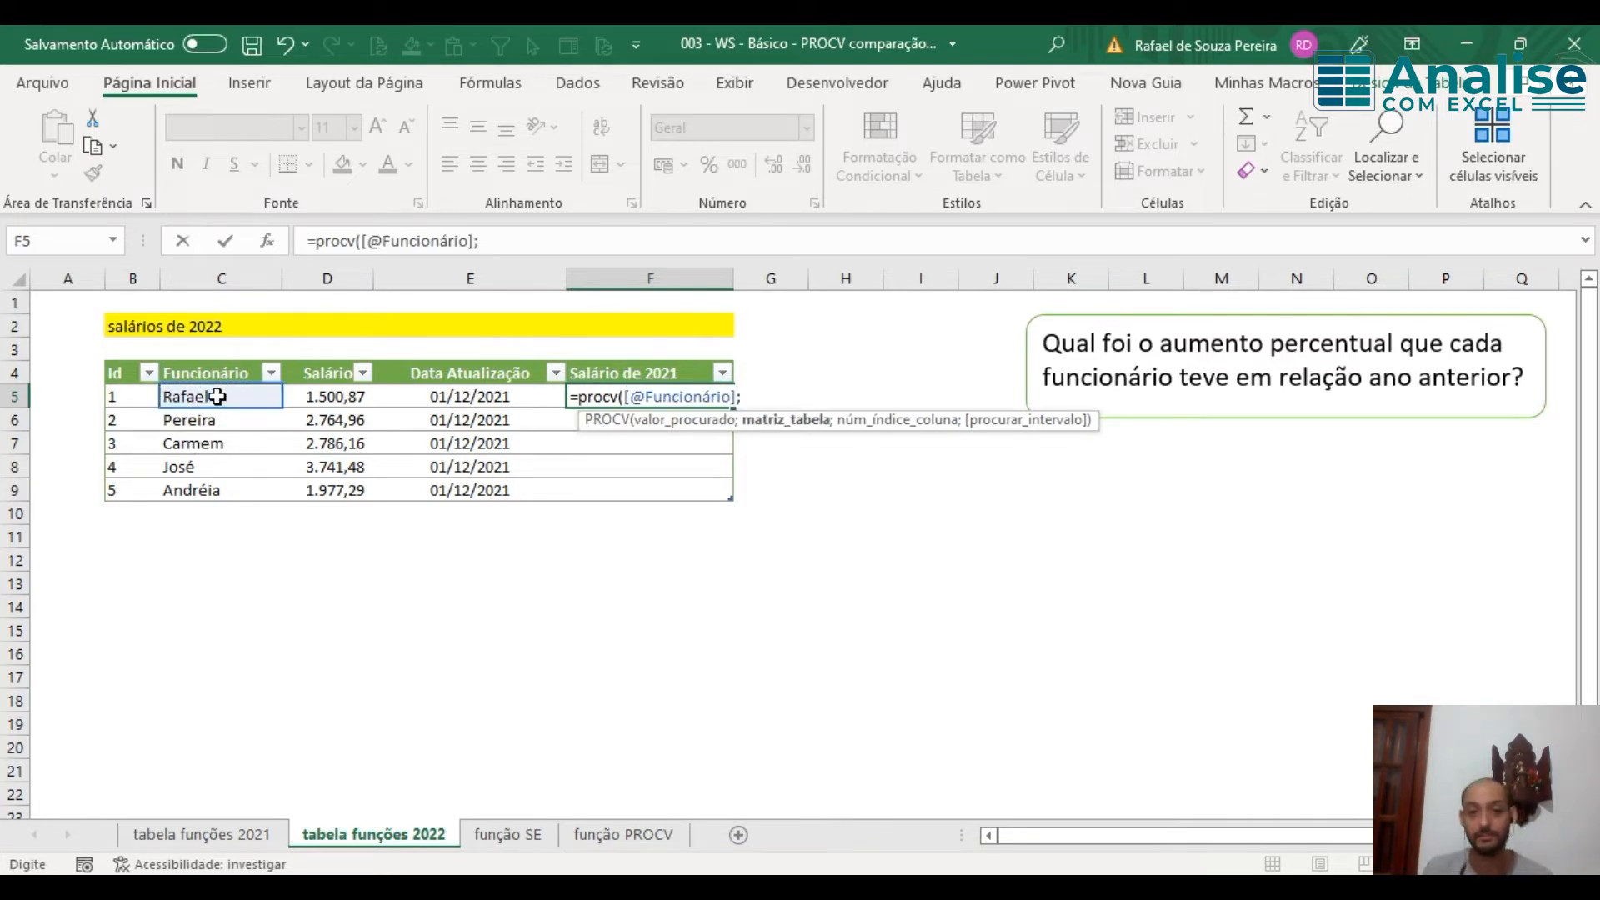
# Step: Try tblFunções2021[Funcionário] as the table array, tick off the employees down to the last one's salary in red, and clear the marks
pyautogui.click(260, 836)
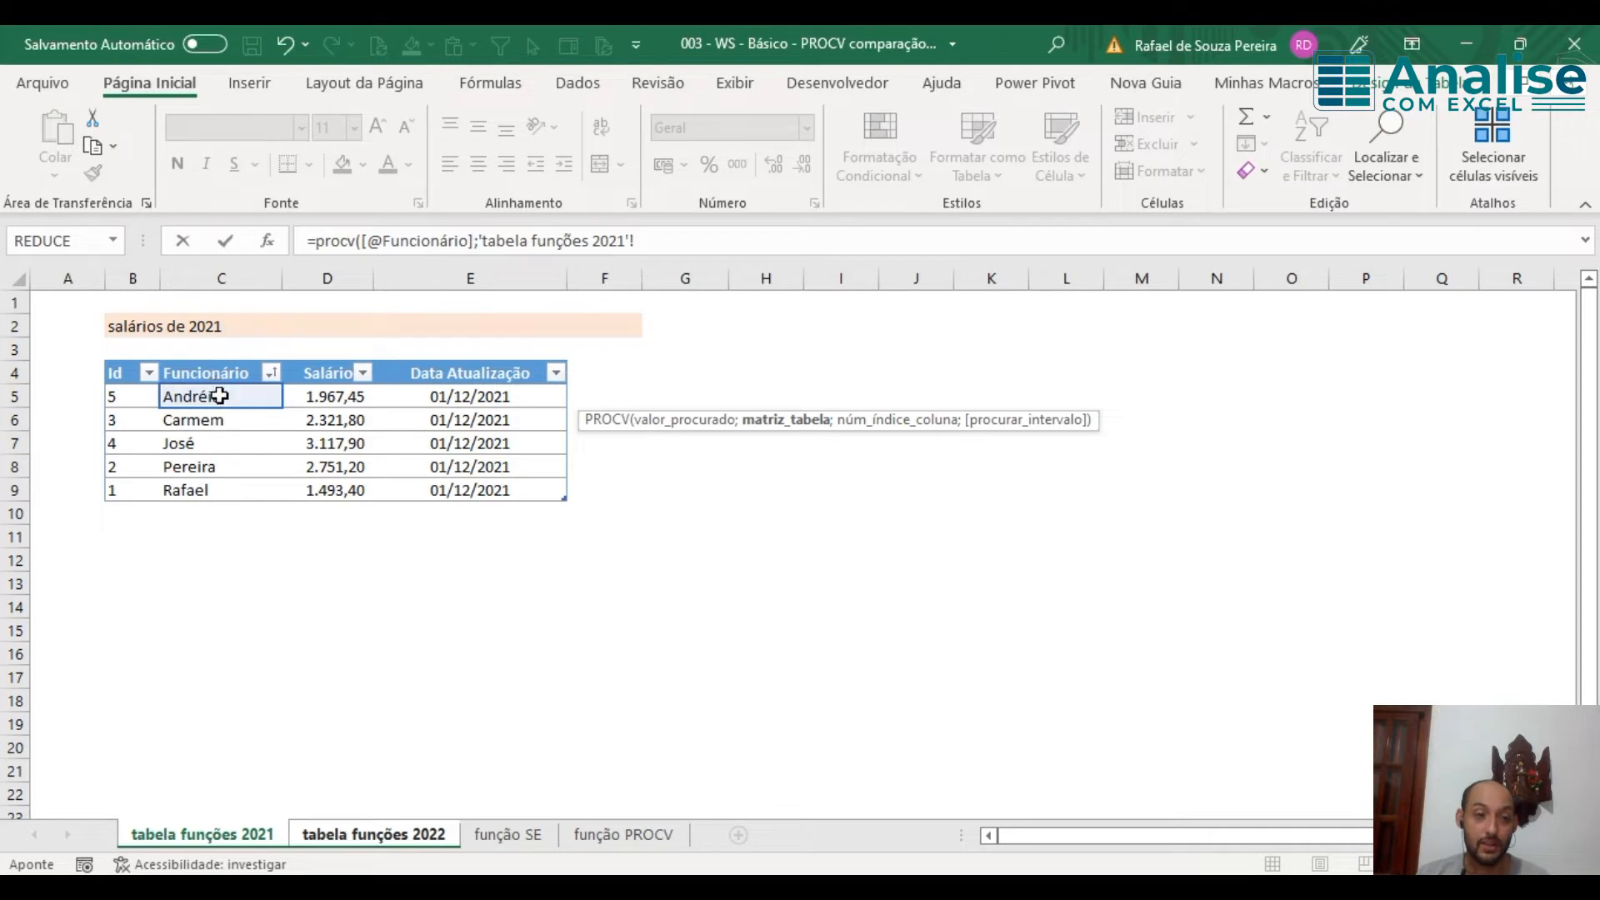
pyautogui.moveTo(219, 396); pyautogui.dragTo(221, 492)
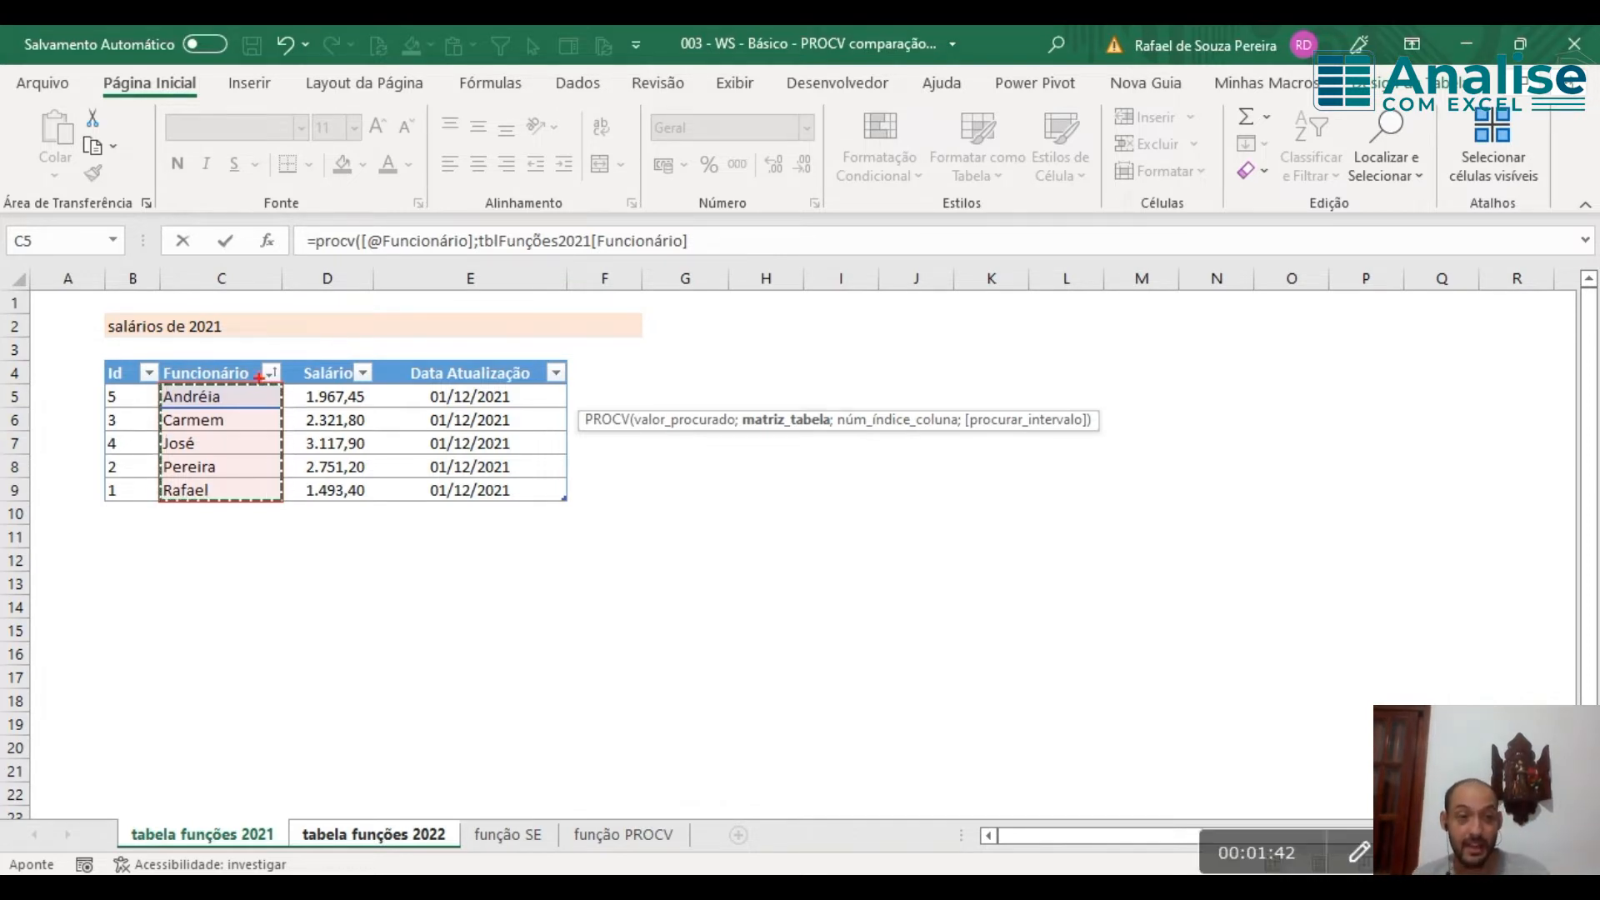
pyautogui.moveTo(280, 348); pyautogui.dragTo(267, 397)
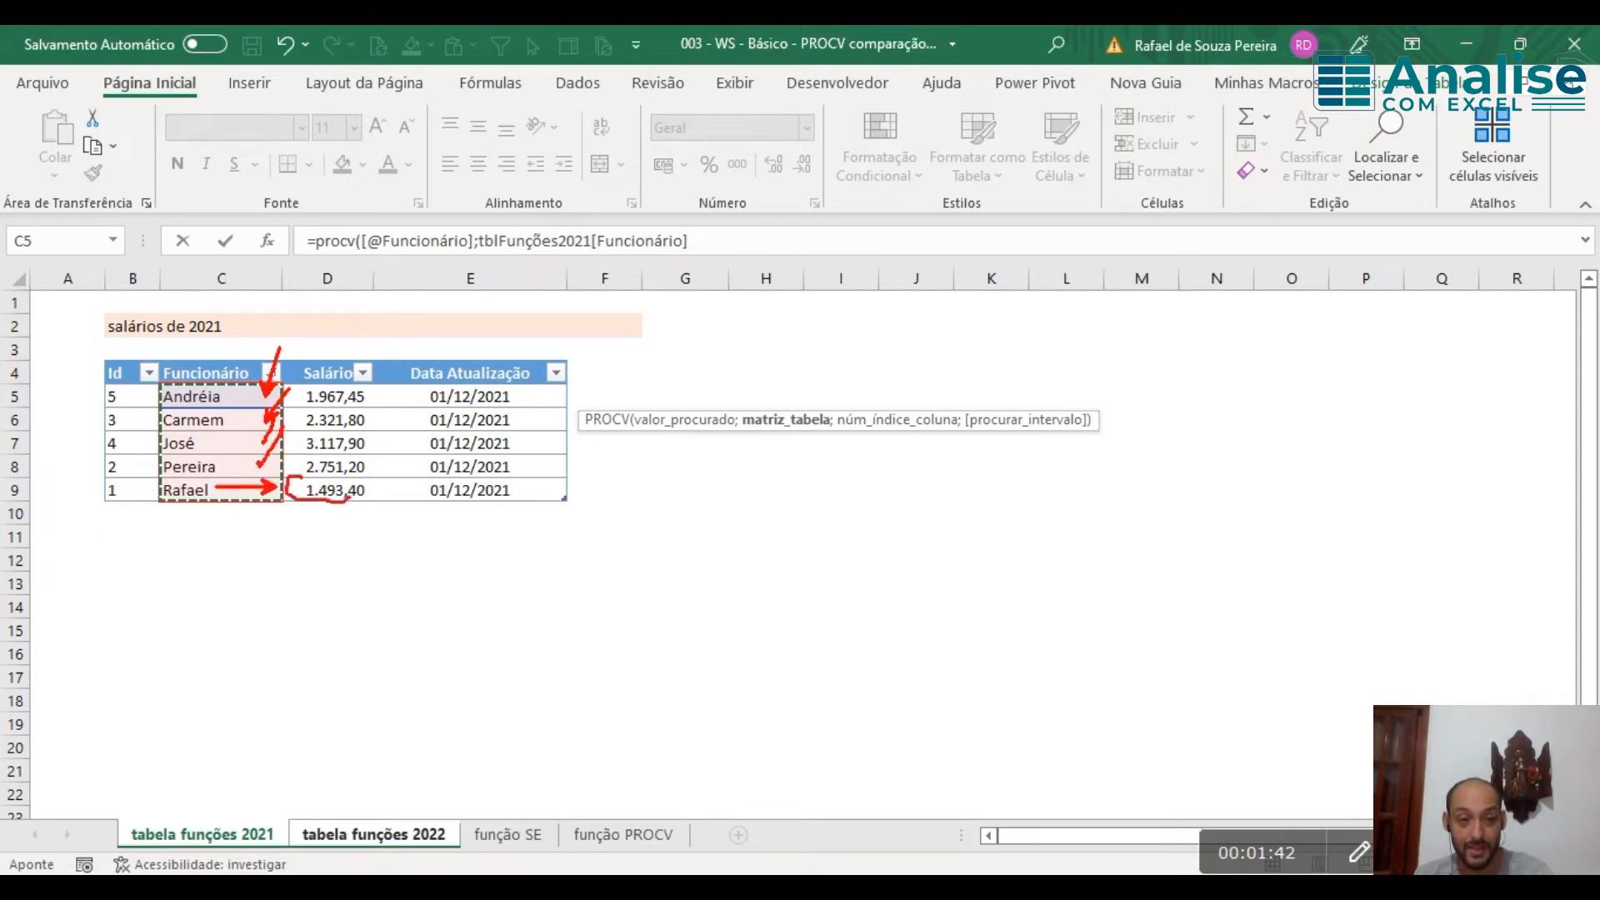
pyautogui.moveTo(349, 498); pyautogui.dragTo(375, 486)
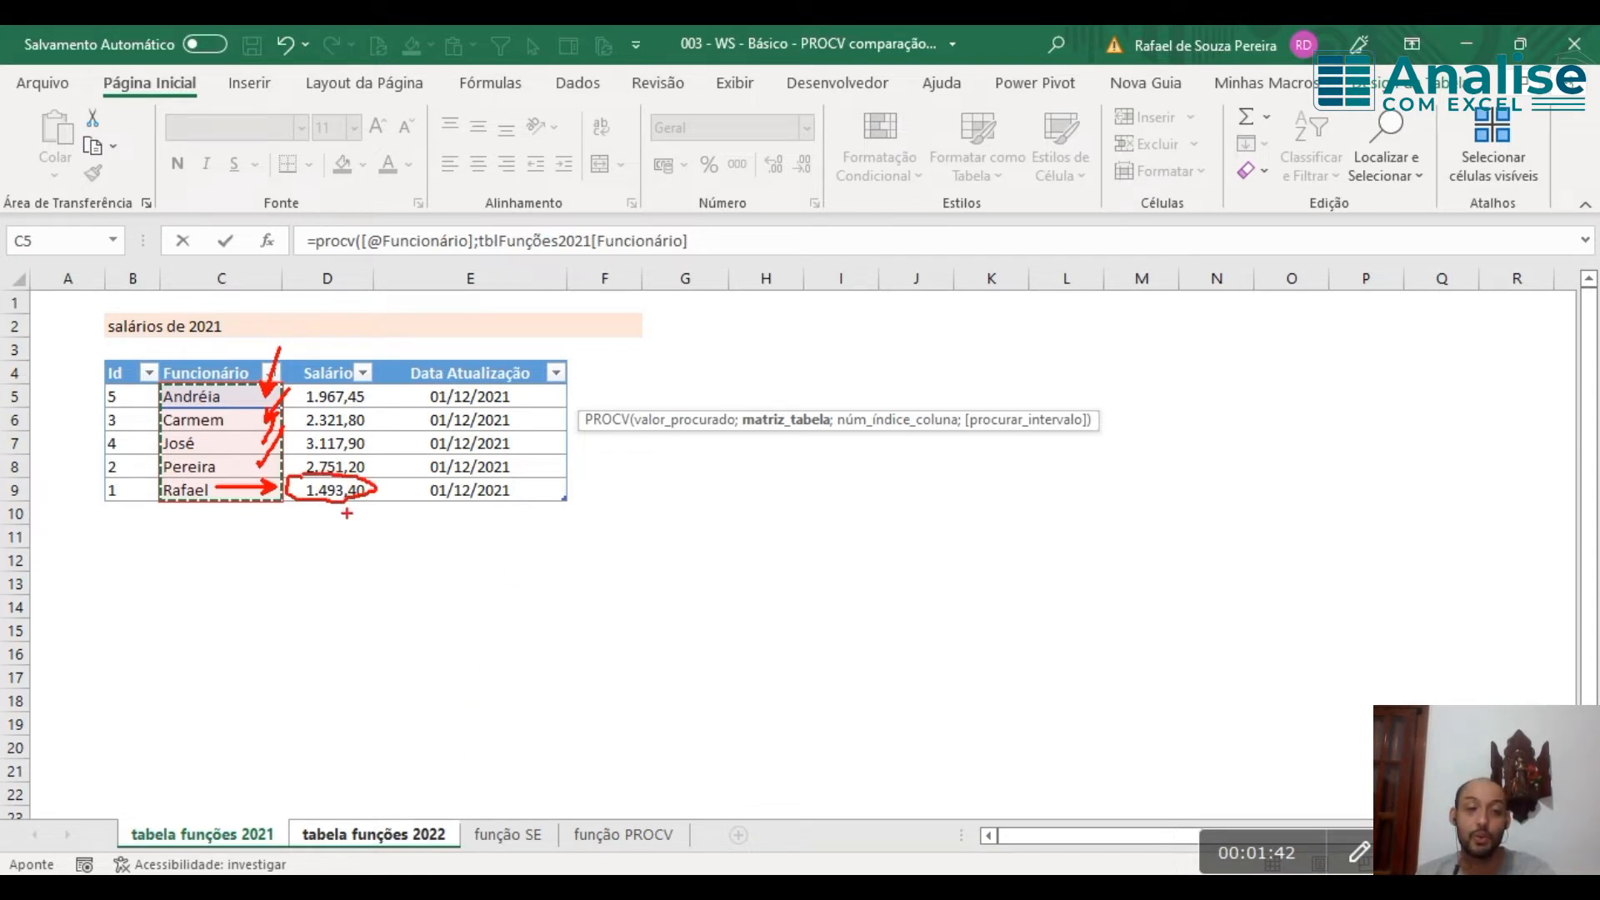
pyautogui.press('Escape')
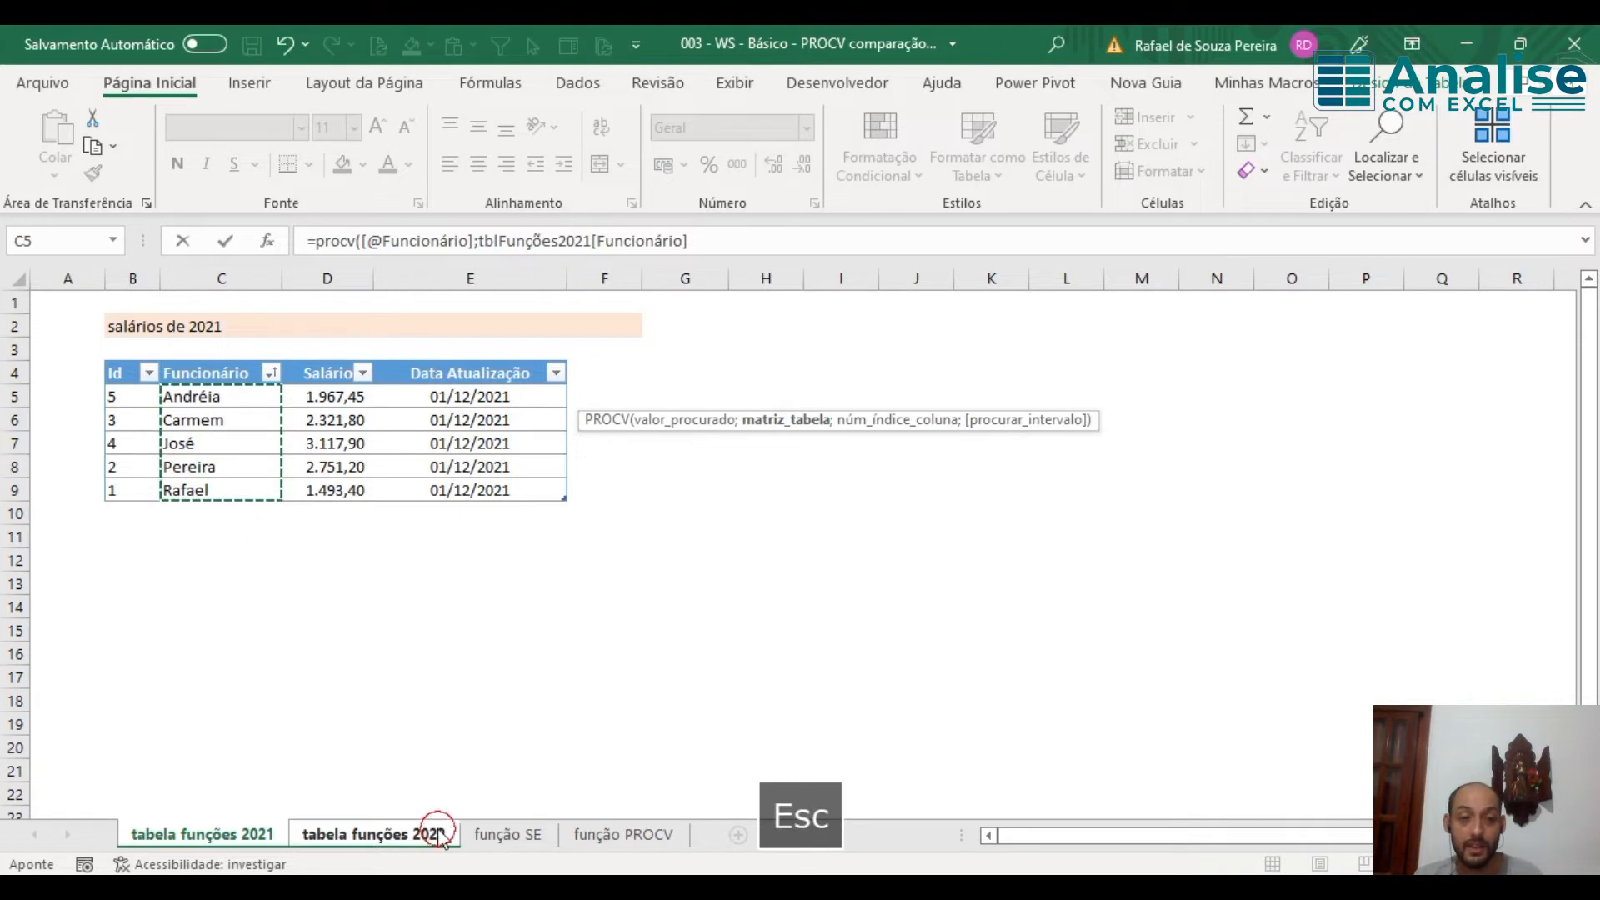
# Step: Set the PROCV table array to the 2021 table's Funcionário through Salário columns, tblFunções2021[[Funcionário]:[Salário]]
pyautogui.click(439, 836)
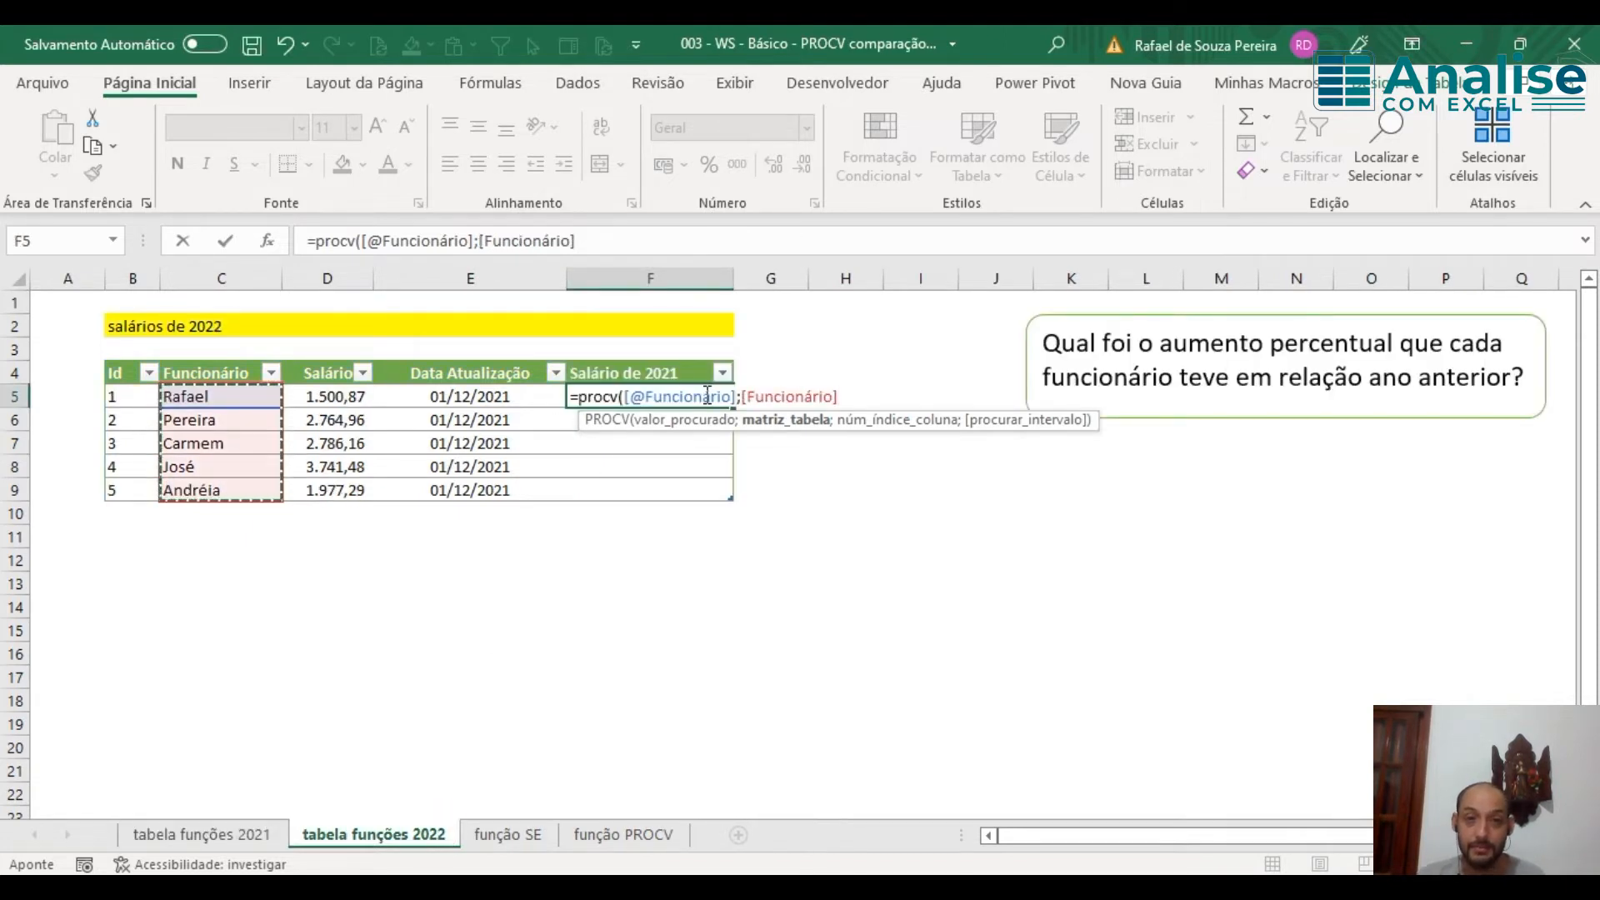
pyautogui.click(250, 835)
pyautogui.moveTo(218, 391); pyautogui.dragTo(216, 489)
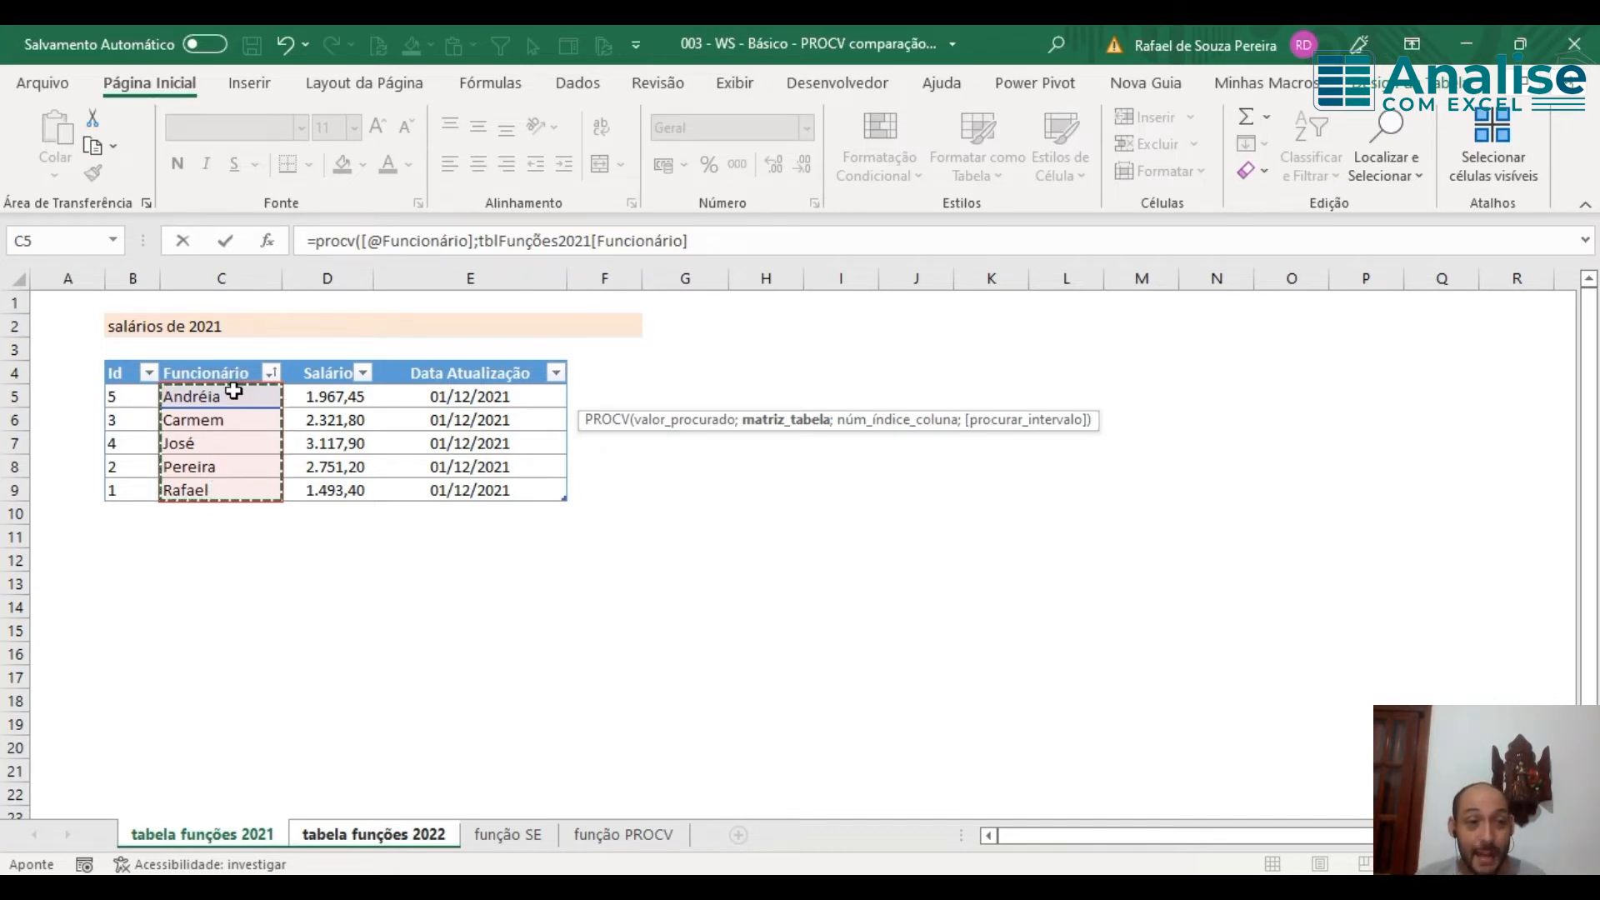
pyautogui.moveTo(233, 391); pyautogui.dragTo(254, 460)
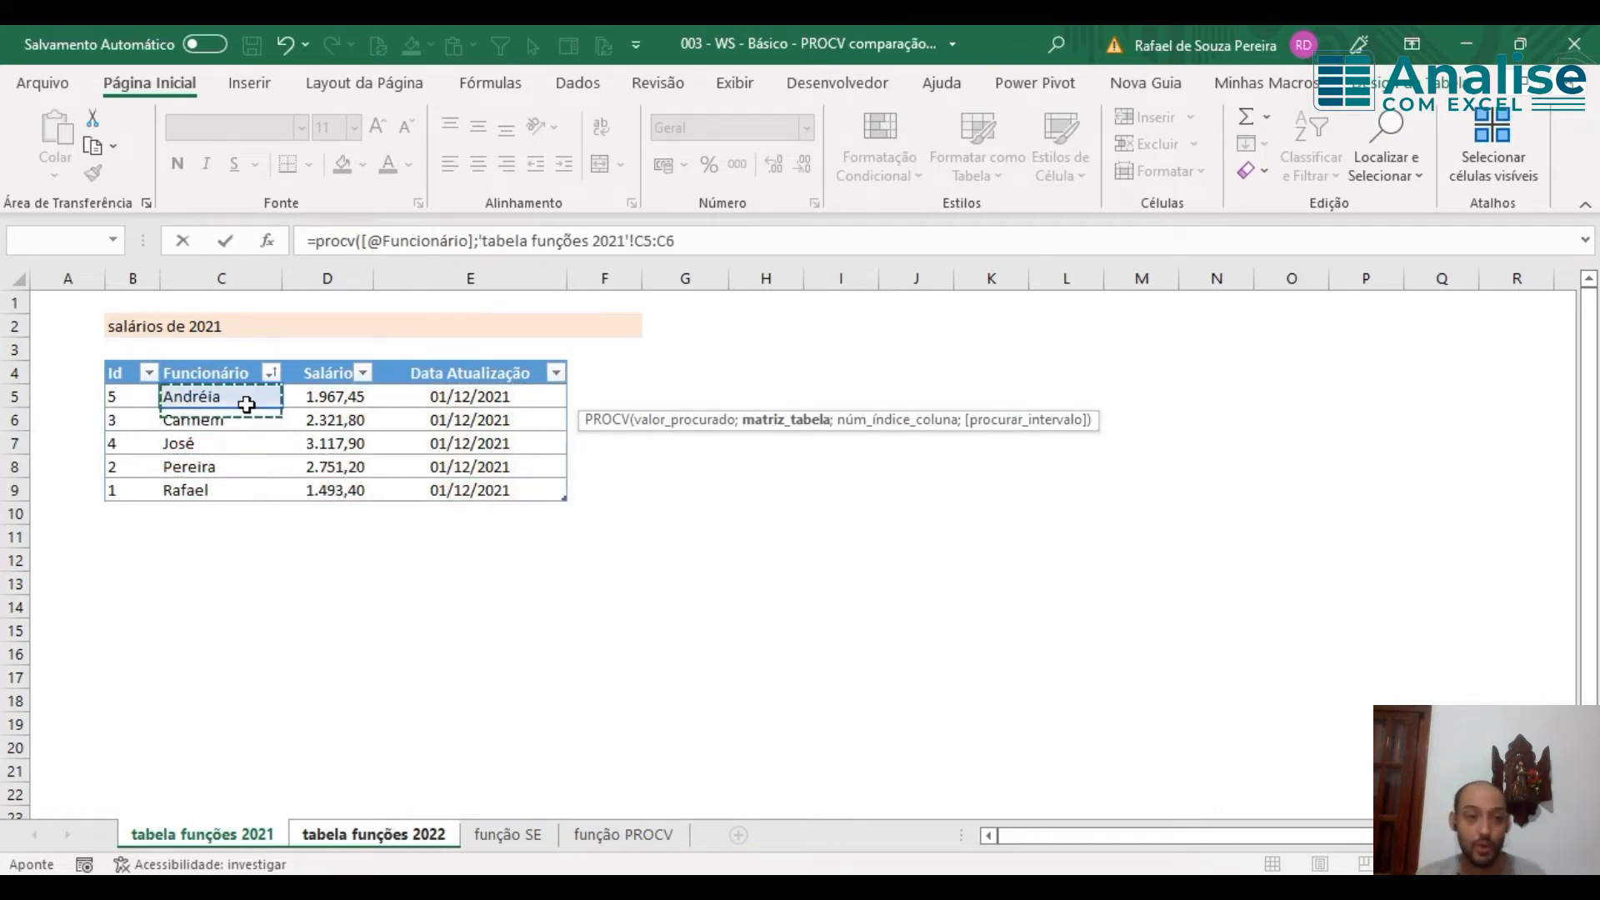
pyautogui.moveTo(247, 405); pyautogui.dragTo(243, 492)
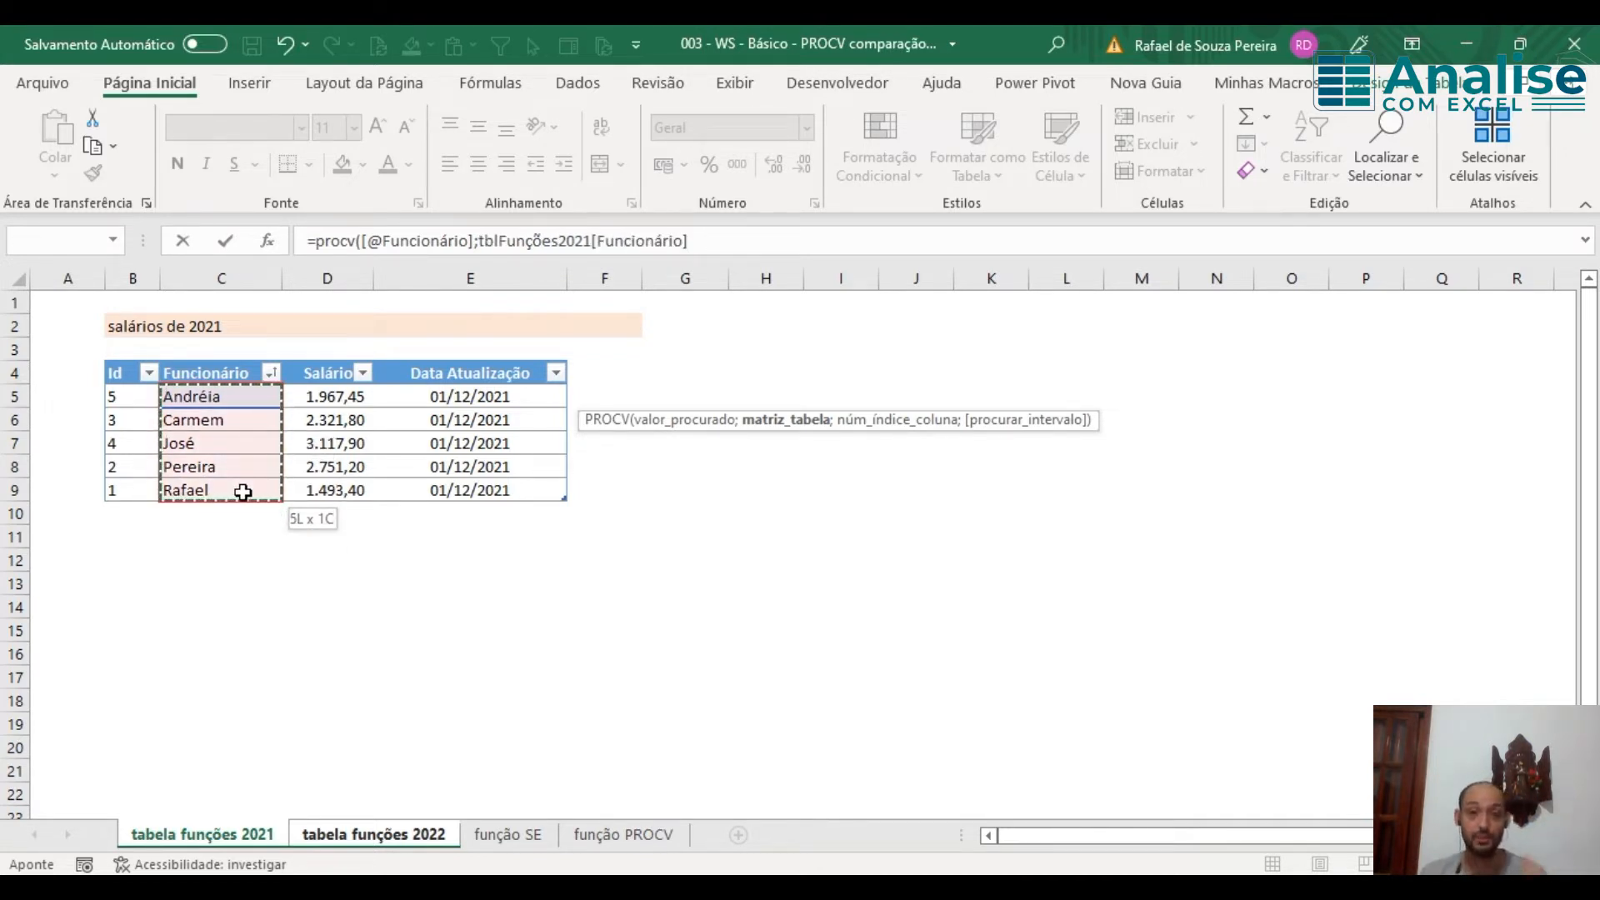
pyautogui.moveTo(243, 488); pyautogui.dragTo(310, 496)
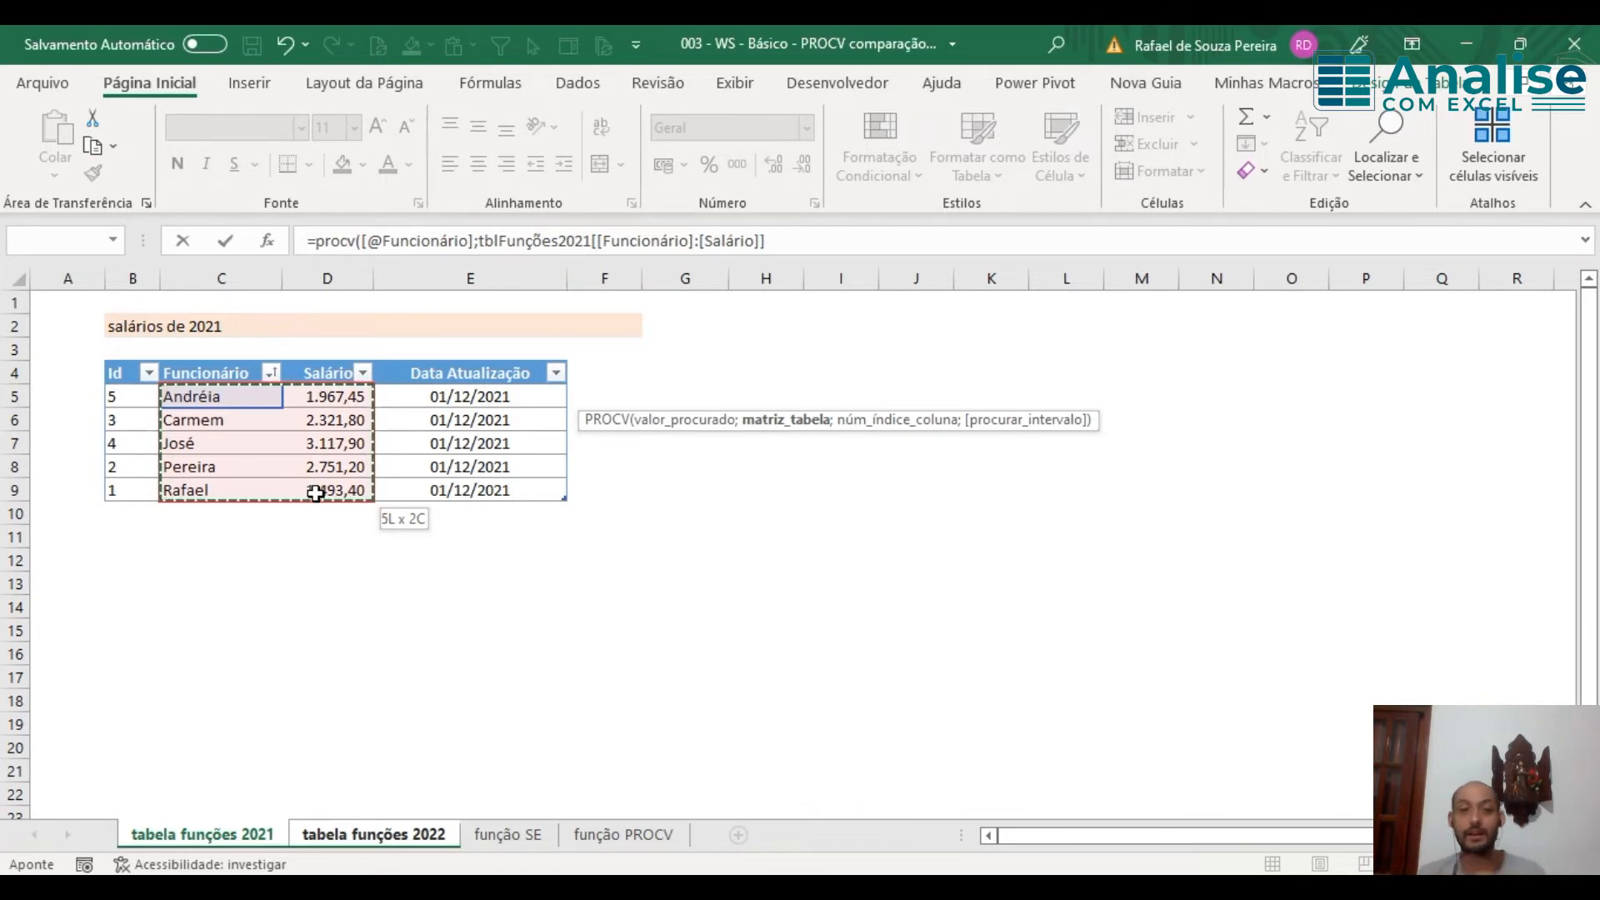
pyautogui.moveTo(316, 494); pyautogui.dragTo(316, 493)
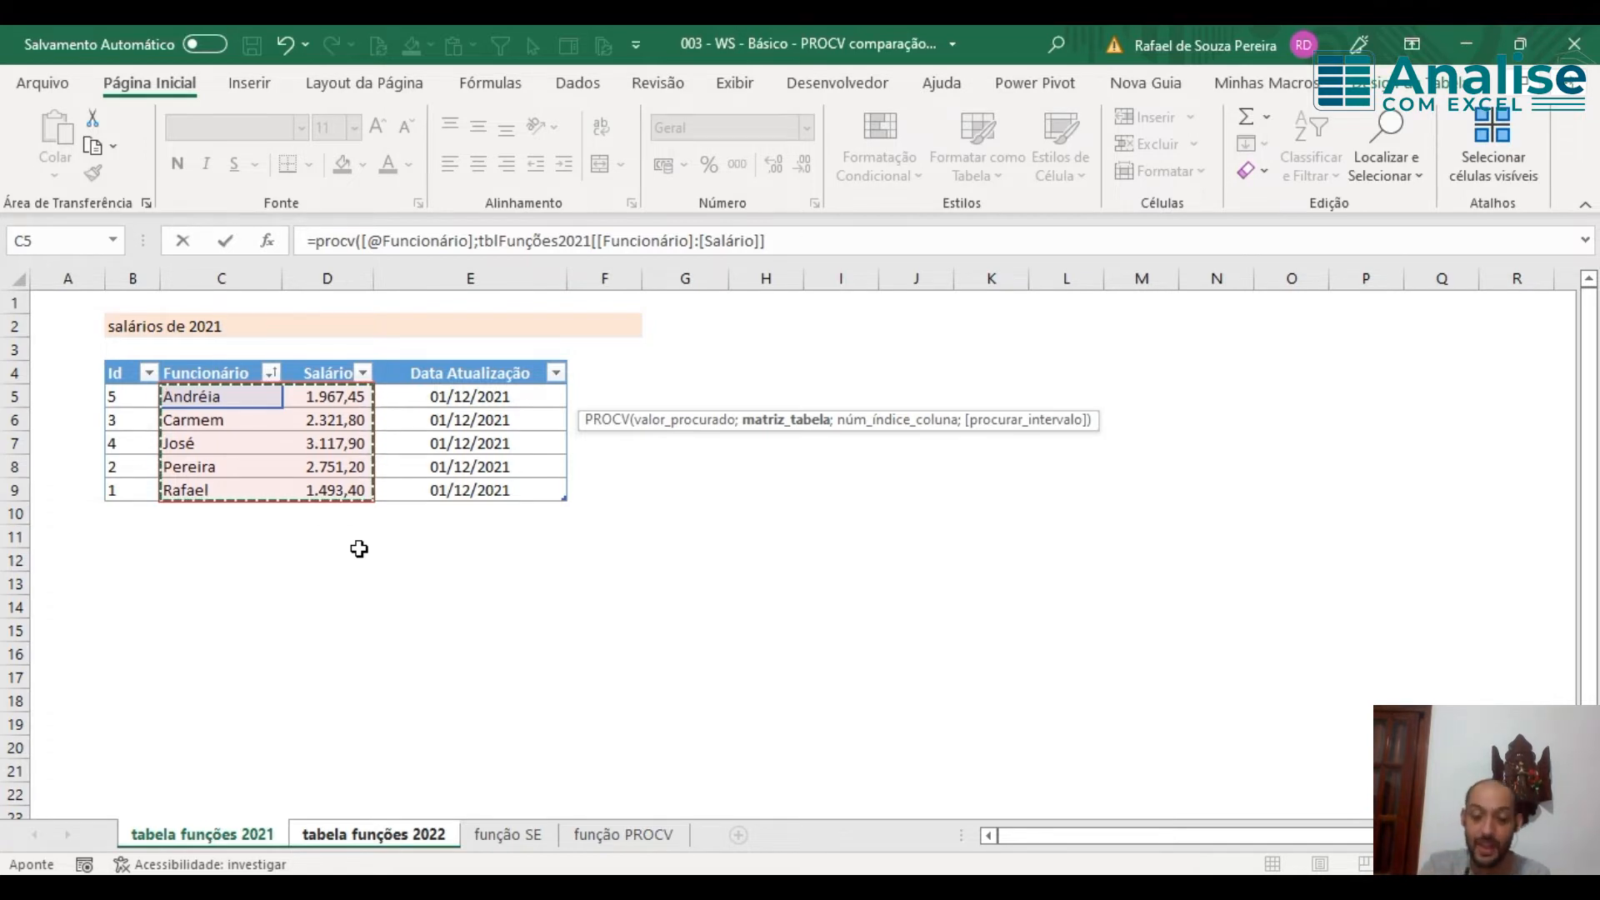
pyautogui.write(';')
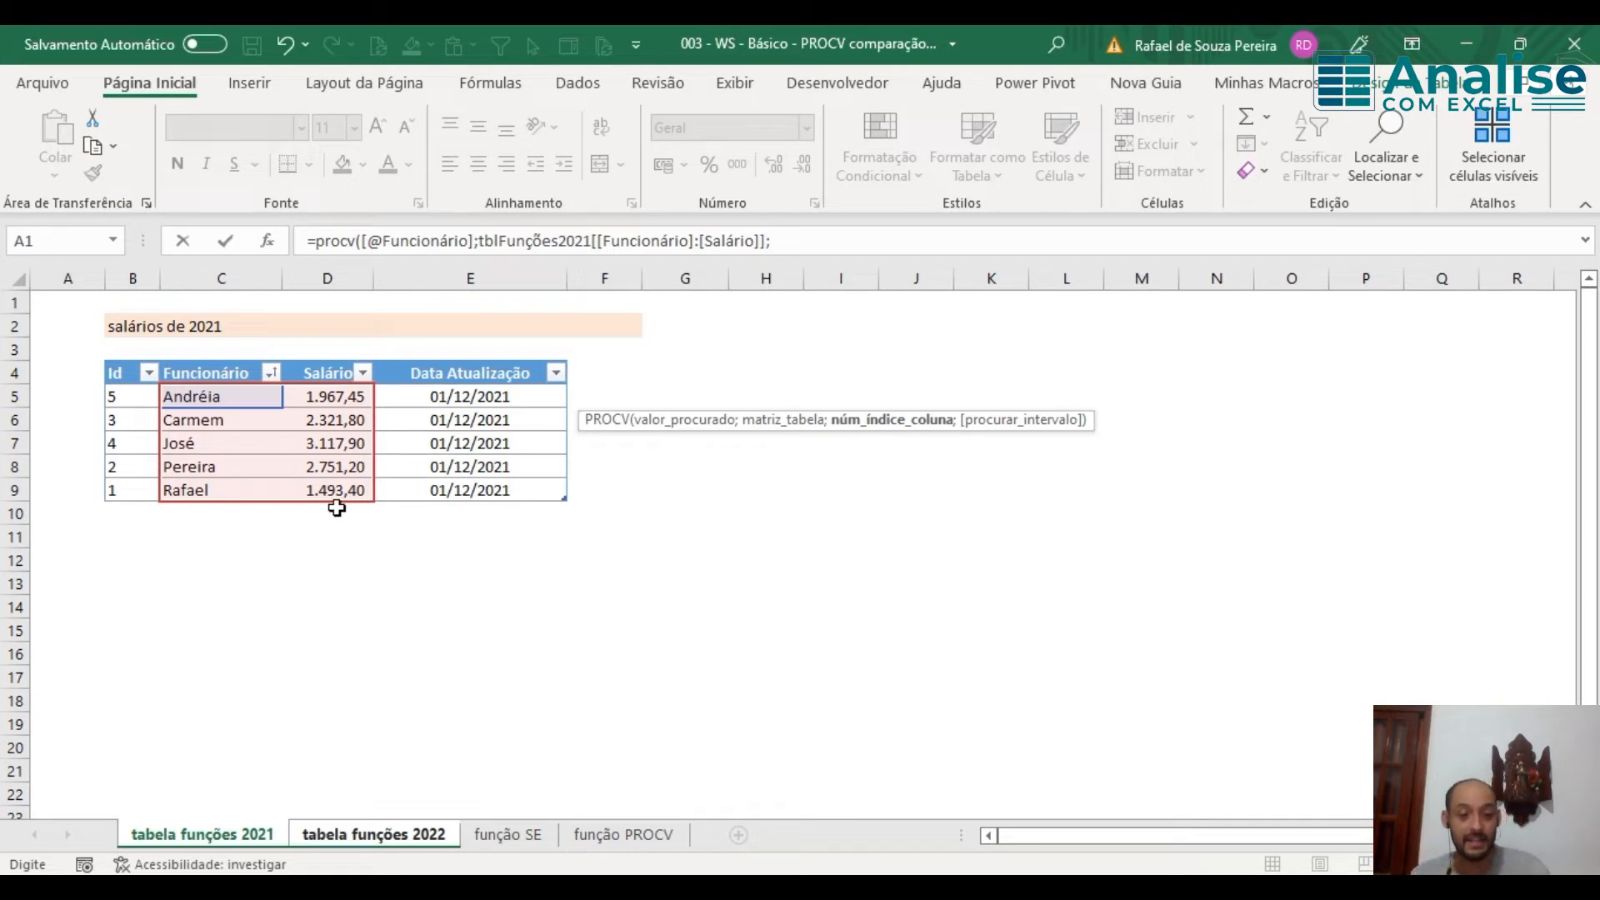
# Step: Mark the Funcionário column with an arrow and Salário with a handwritten 2, clear the marks, and enter 2 as the PROCV column index
pyautogui.moveTo(217, 358); pyautogui.dragTo(288, 163)
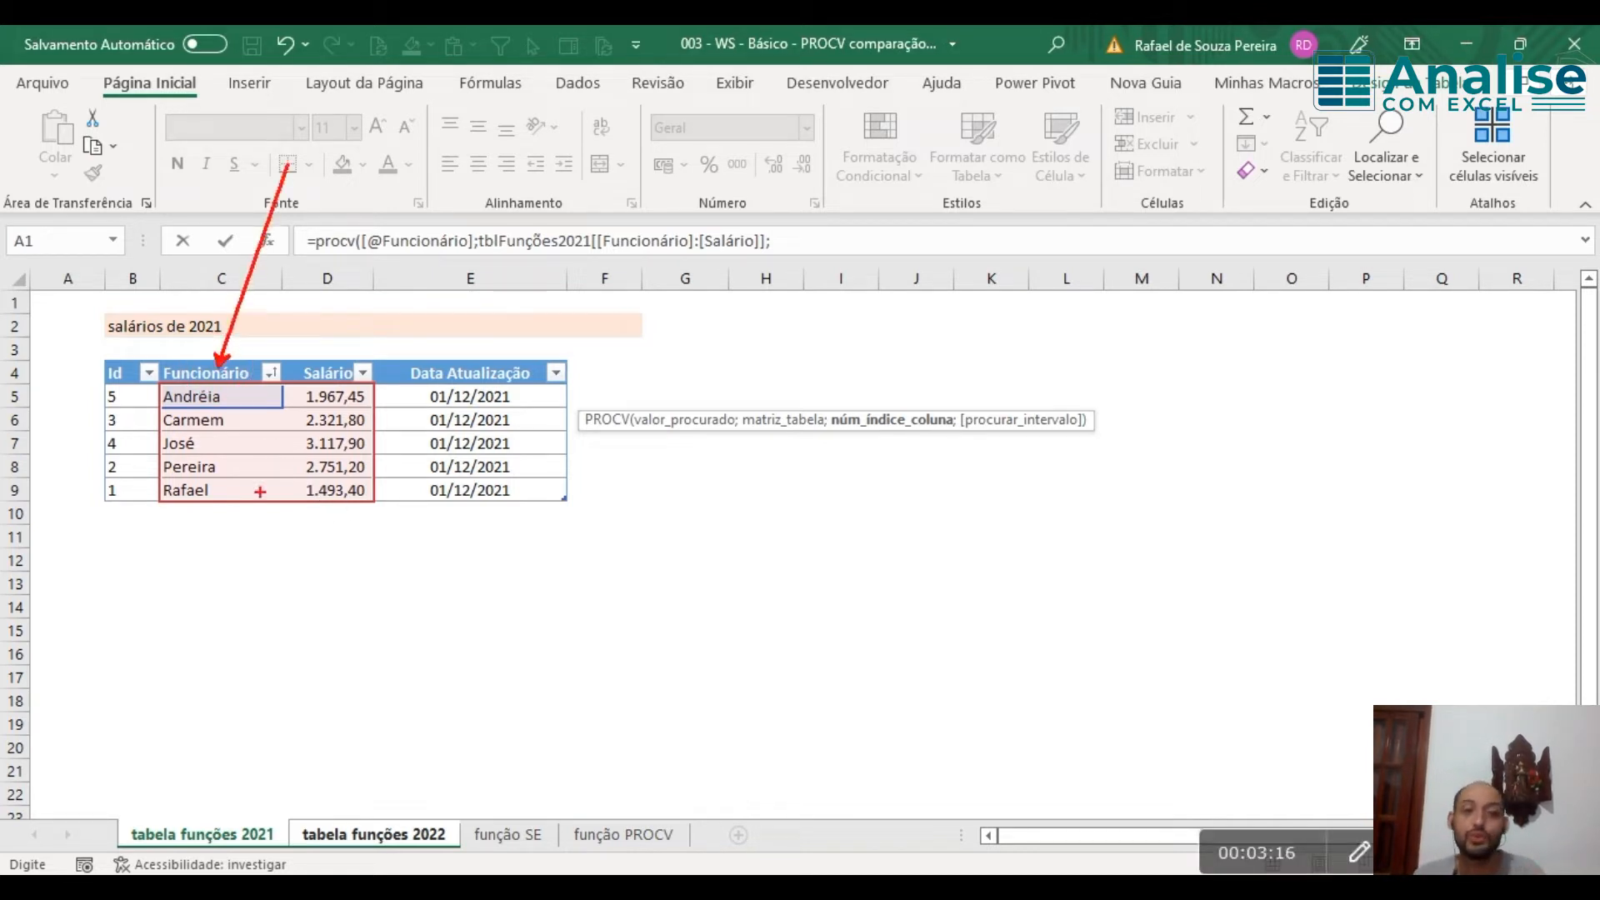
pyautogui.moveTo(302, 321)
pyautogui.mouseDown()
pyautogui.moveTo(308, 294)
pyautogui.moveTo(317, 359)
pyautogui.moveTo(301, 360)
pyautogui.mouseUp()
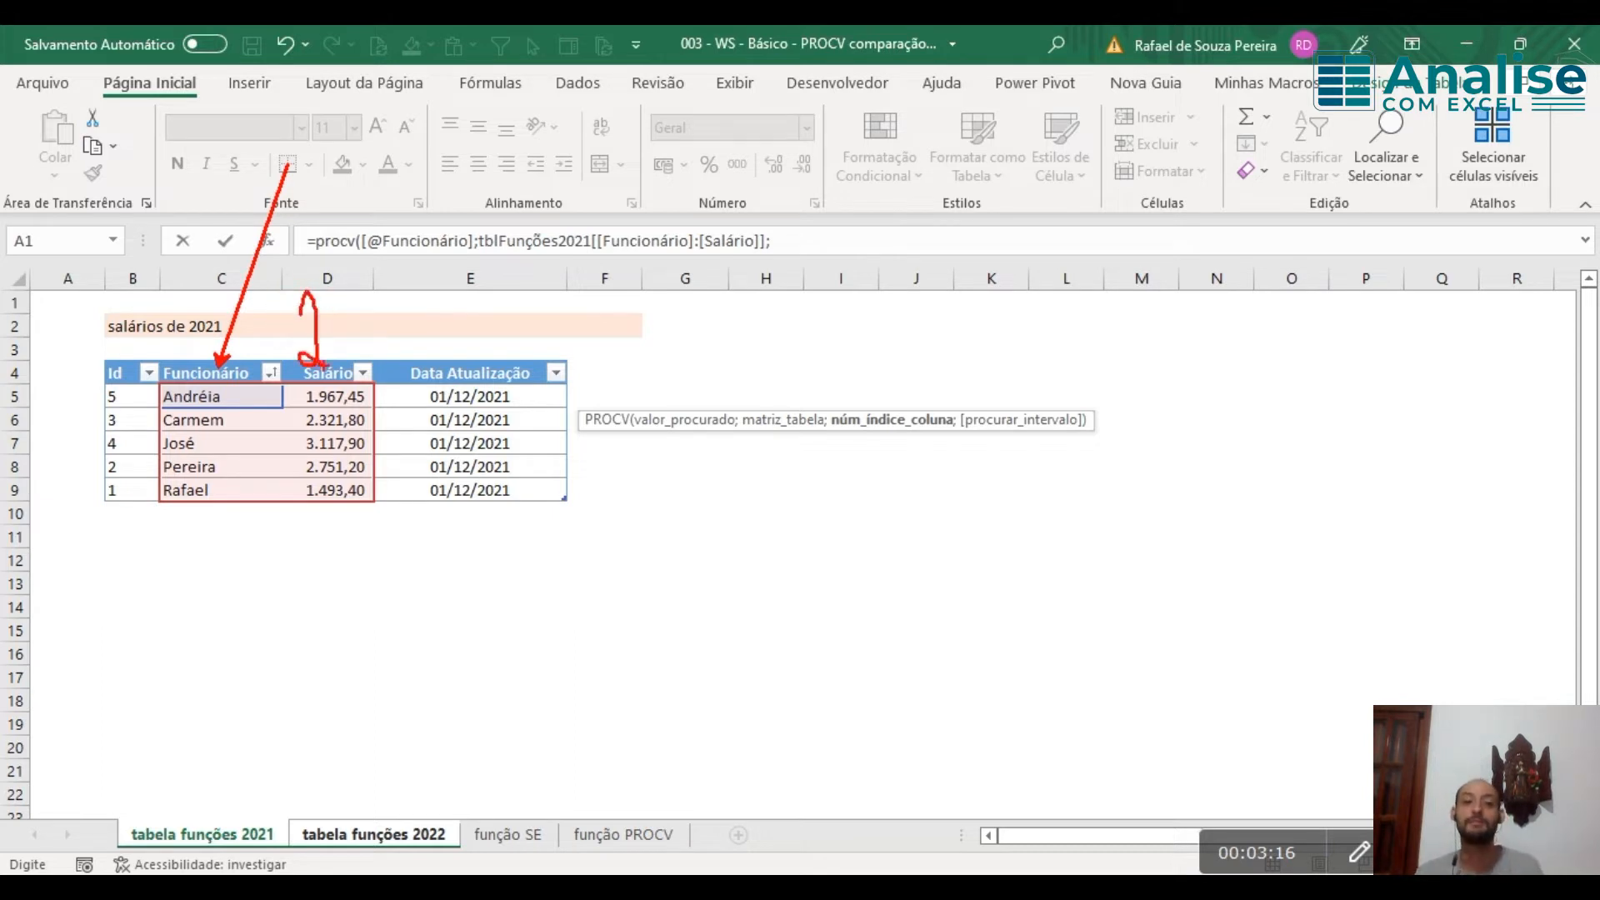
pyautogui.press('Escape')
pyautogui.write('2')
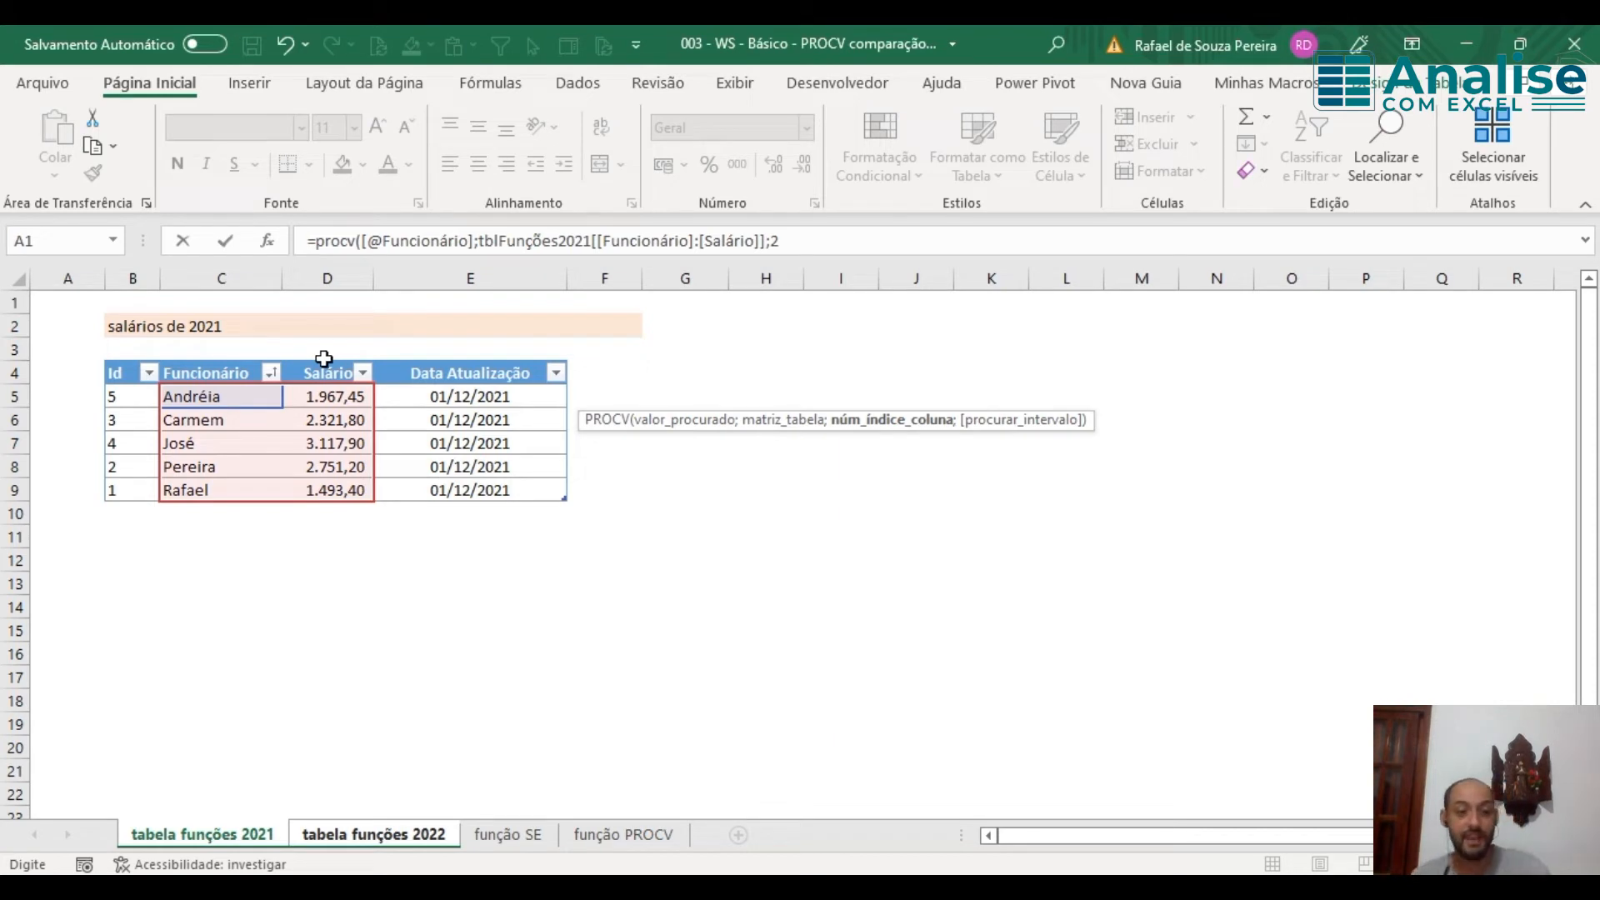
# Step: Illustrate the lookup with red ticks down the Funcionário column, a circle around the last salary and a large 2, and clear the marks
pyautogui.hotkey('ctrl', '2')
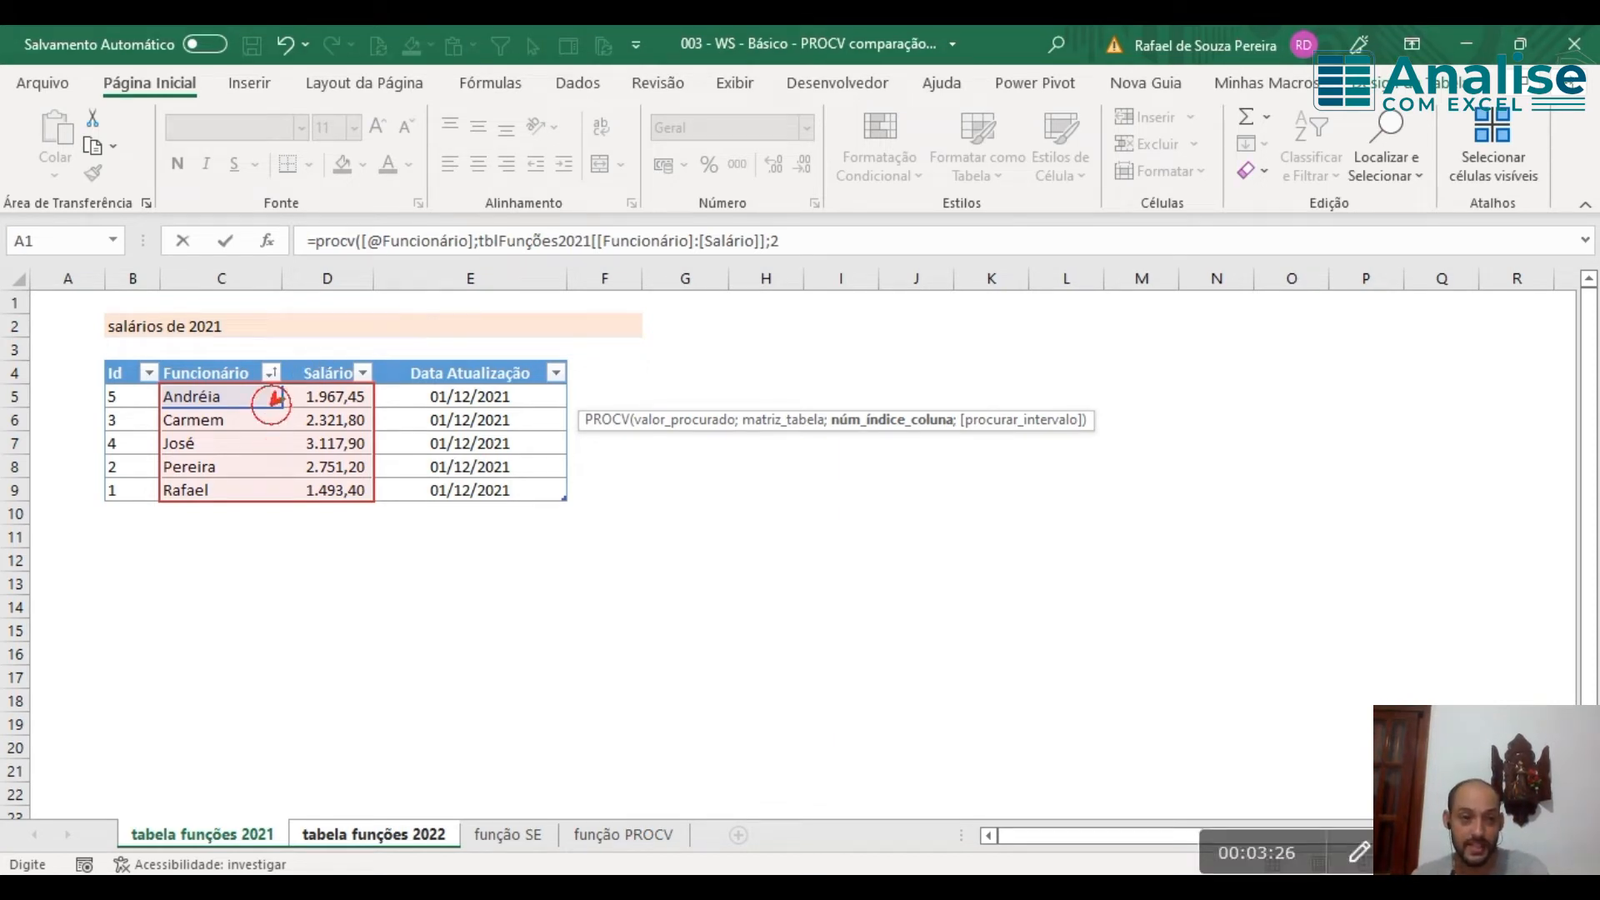
pyautogui.moveTo(271, 403); pyautogui.dragTo(271, 190)
pyautogui.moveTo(233, 391); pyautogui.dragTo(272, 334)
pyautogui.moveTo(239, 420); pyautogui.dragTo(269, 388)
pyautogui.moveTo(232, 444)
pyautogui.mouseDown()
pyautogui.moveTo(283, 392)
pyautogui.moveTo(265, 438)
pyautogui.moveTo(294, 400)
pyautogui.mouseUp()
pyautogui.moveTo(233, 490)
pyautogui.mouseDown()
pyautogui.moveTo(264, 455)
pyautogui.moveTo(338, 520)
pyautogui.moveTo(385, 487)
pyautogui.moveTo(298, 472)
pyautogui.mouseUp()
pyautogui.moveTo(320, 568)
pyautogui.mouseDown()
pyautogui.moveTo(359, 642)
pyautogui.moveTo(439, 686)
pyautogui.mouseUp()
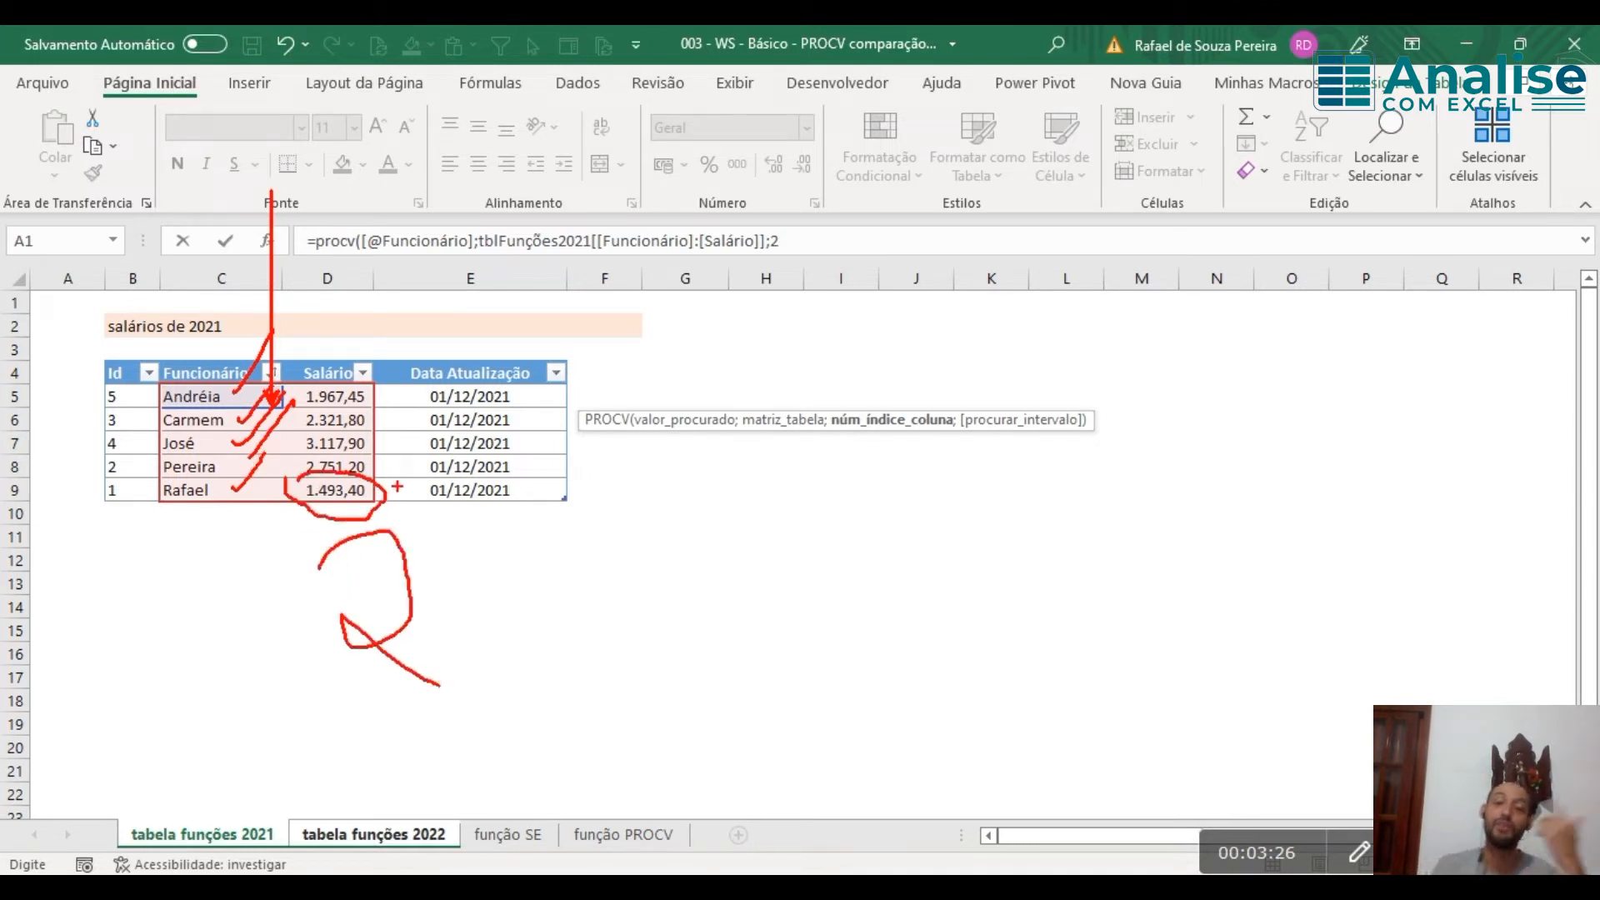
pyautogui.press('Escape')
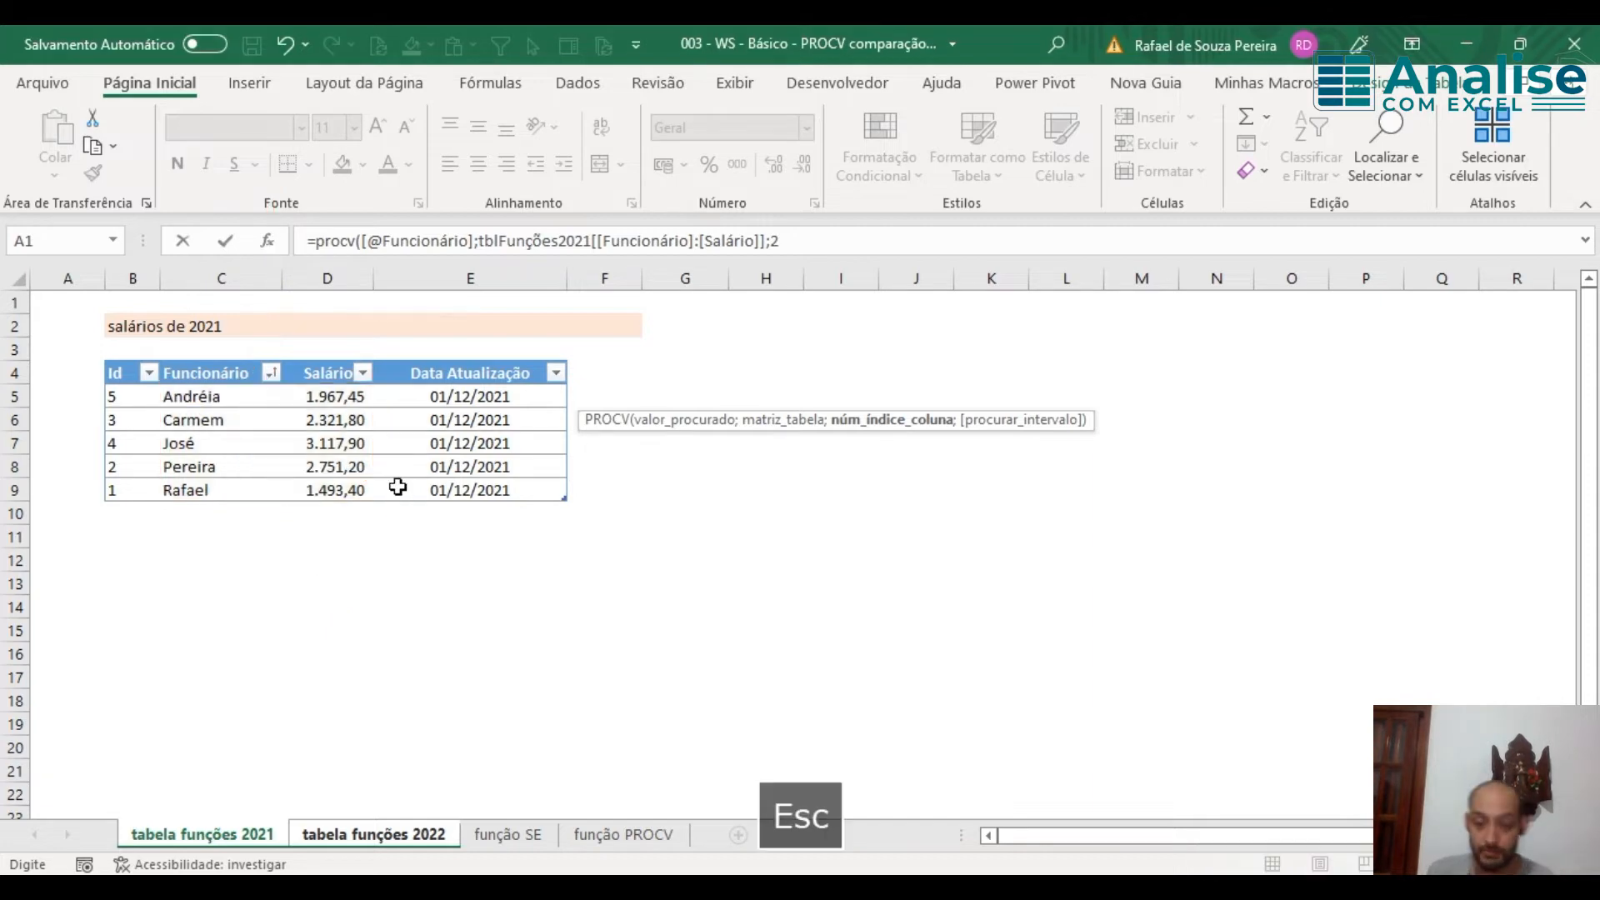
# Step: Add FALSO as the final PROCV argument for an exact match
pyautogui.write(';')
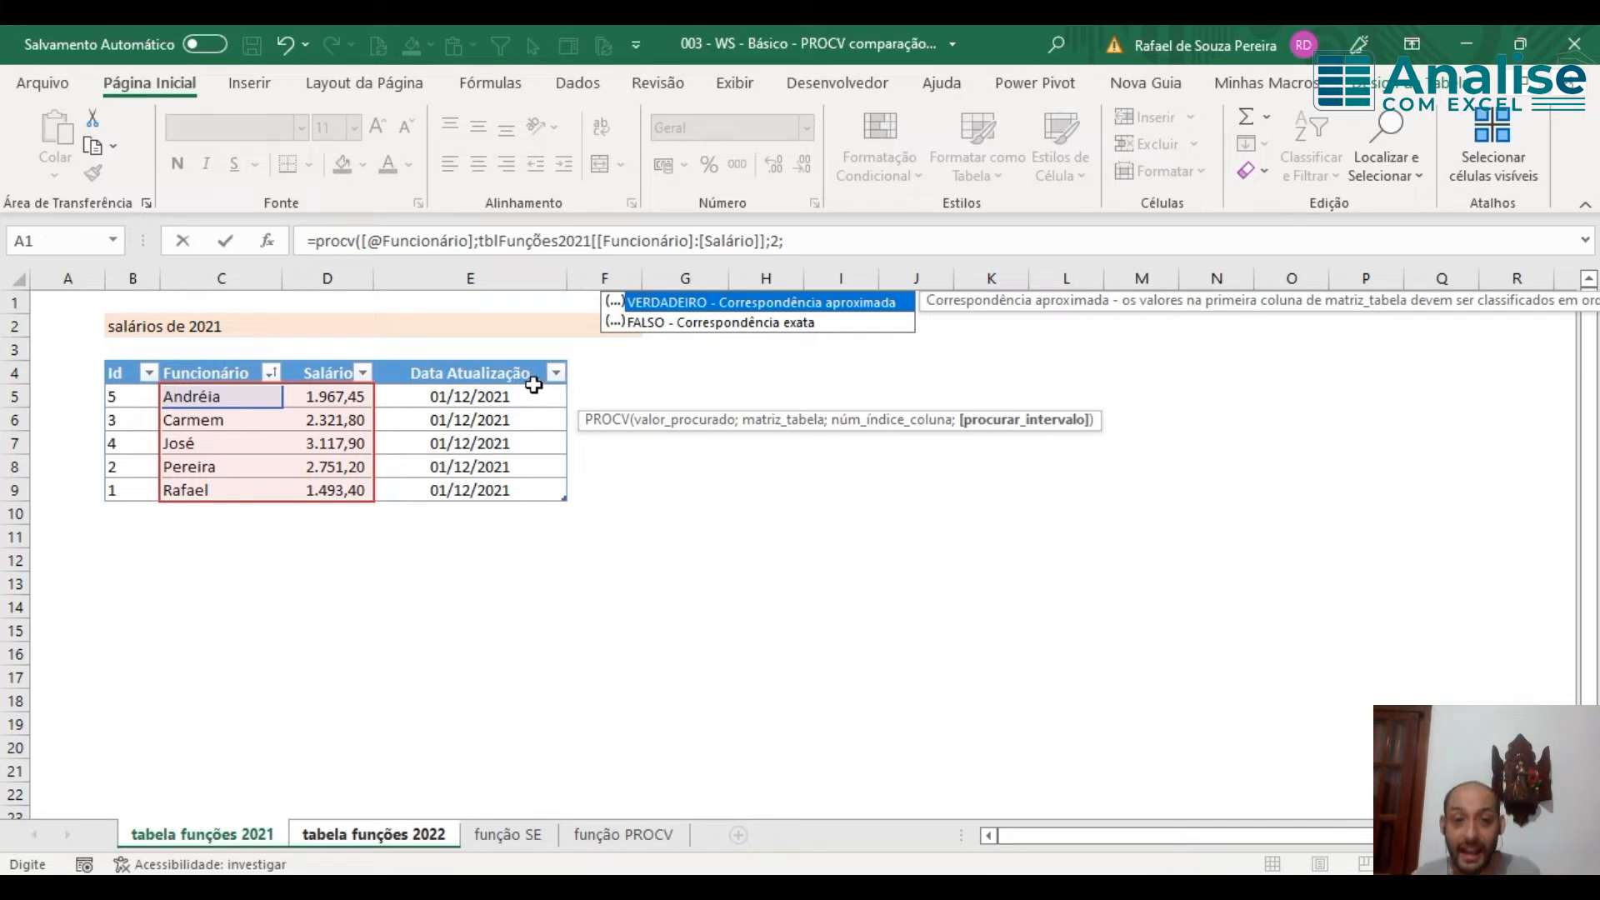
pyautogui.write('FA')
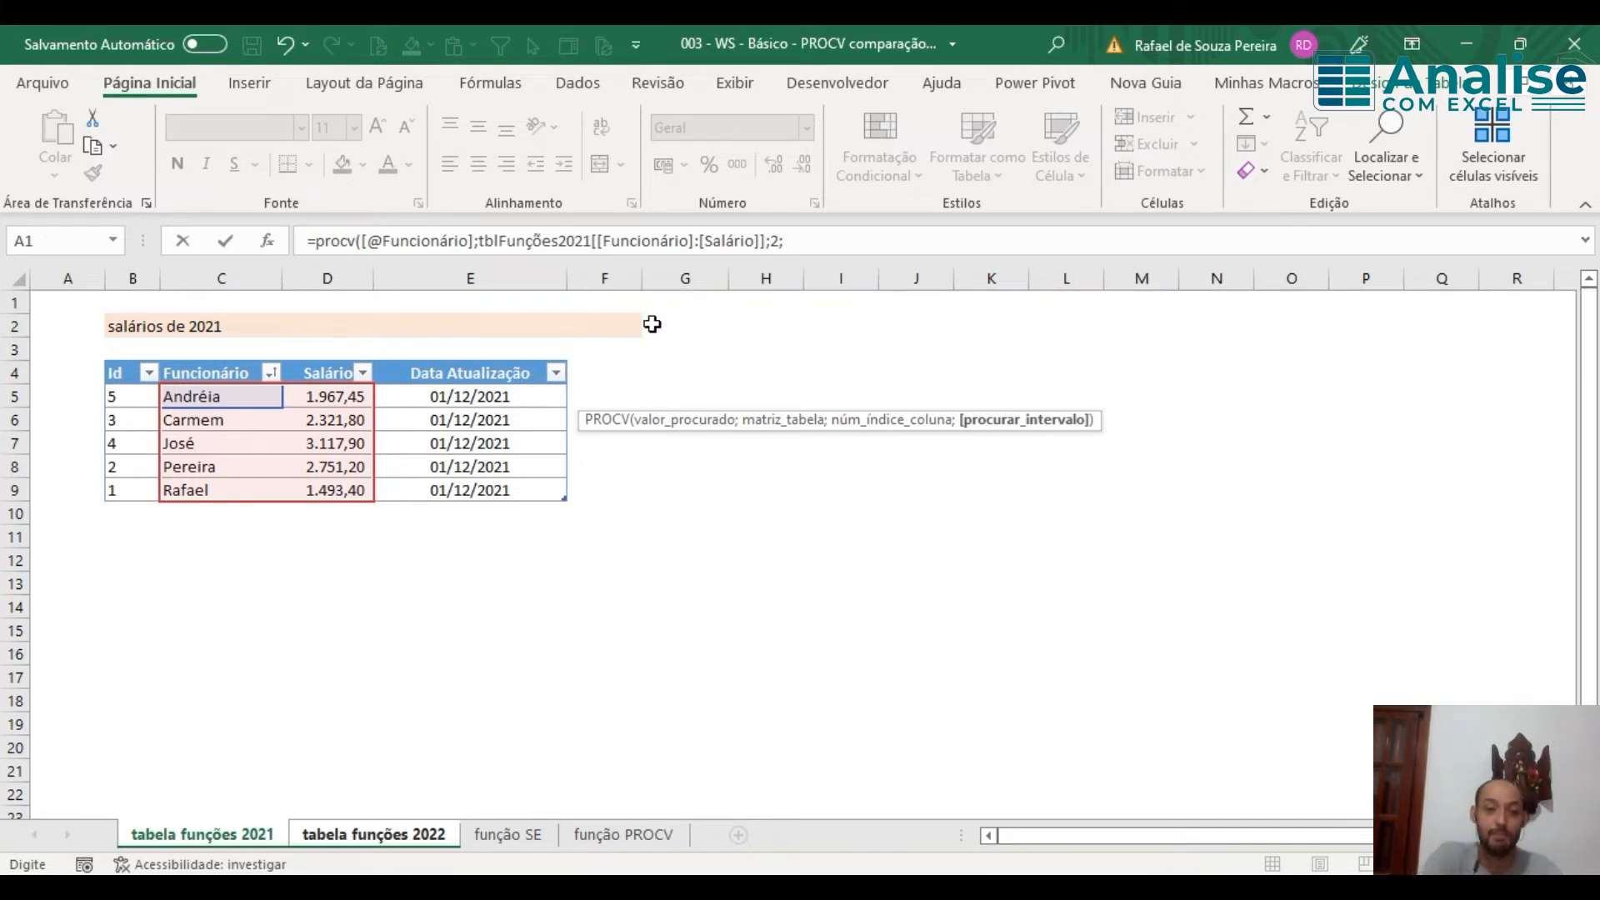
pyautogui.write('LSO')
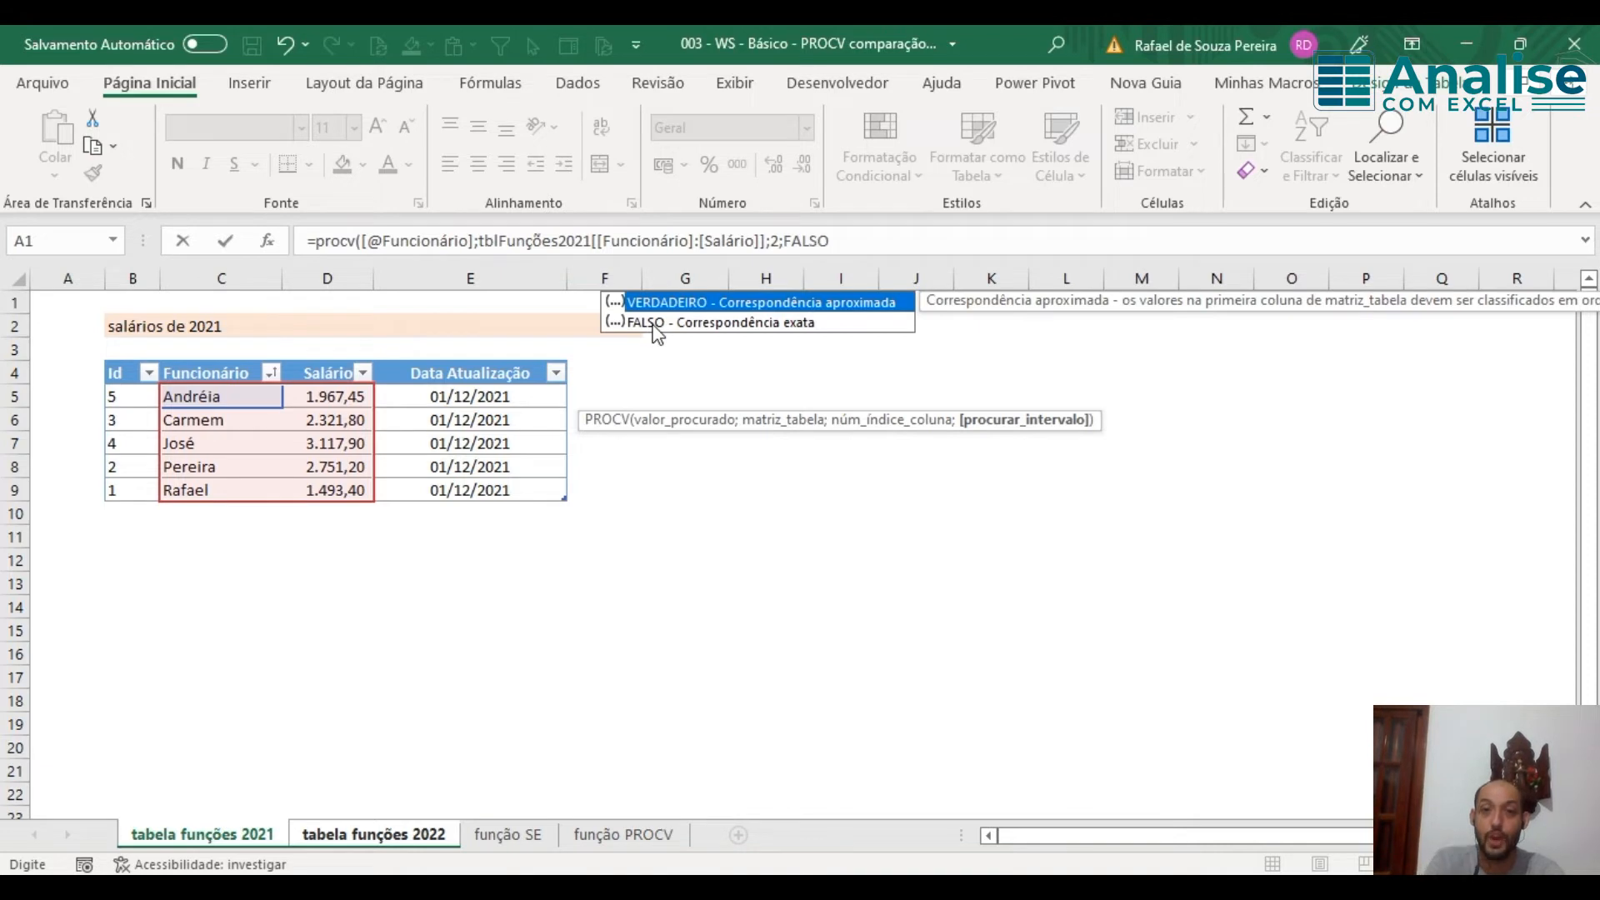
# Step: Replace FALSO with 0 as the PROCV match argument, close the function and enter the formula in the Salário de 2021 column
pyautogui.press('BackSpace')
pyautogui.press('BackSpace')
pyautogui.press('BackSpace')
pyautogui.press('BackSpace')
pyautogui.press('BackSpace')
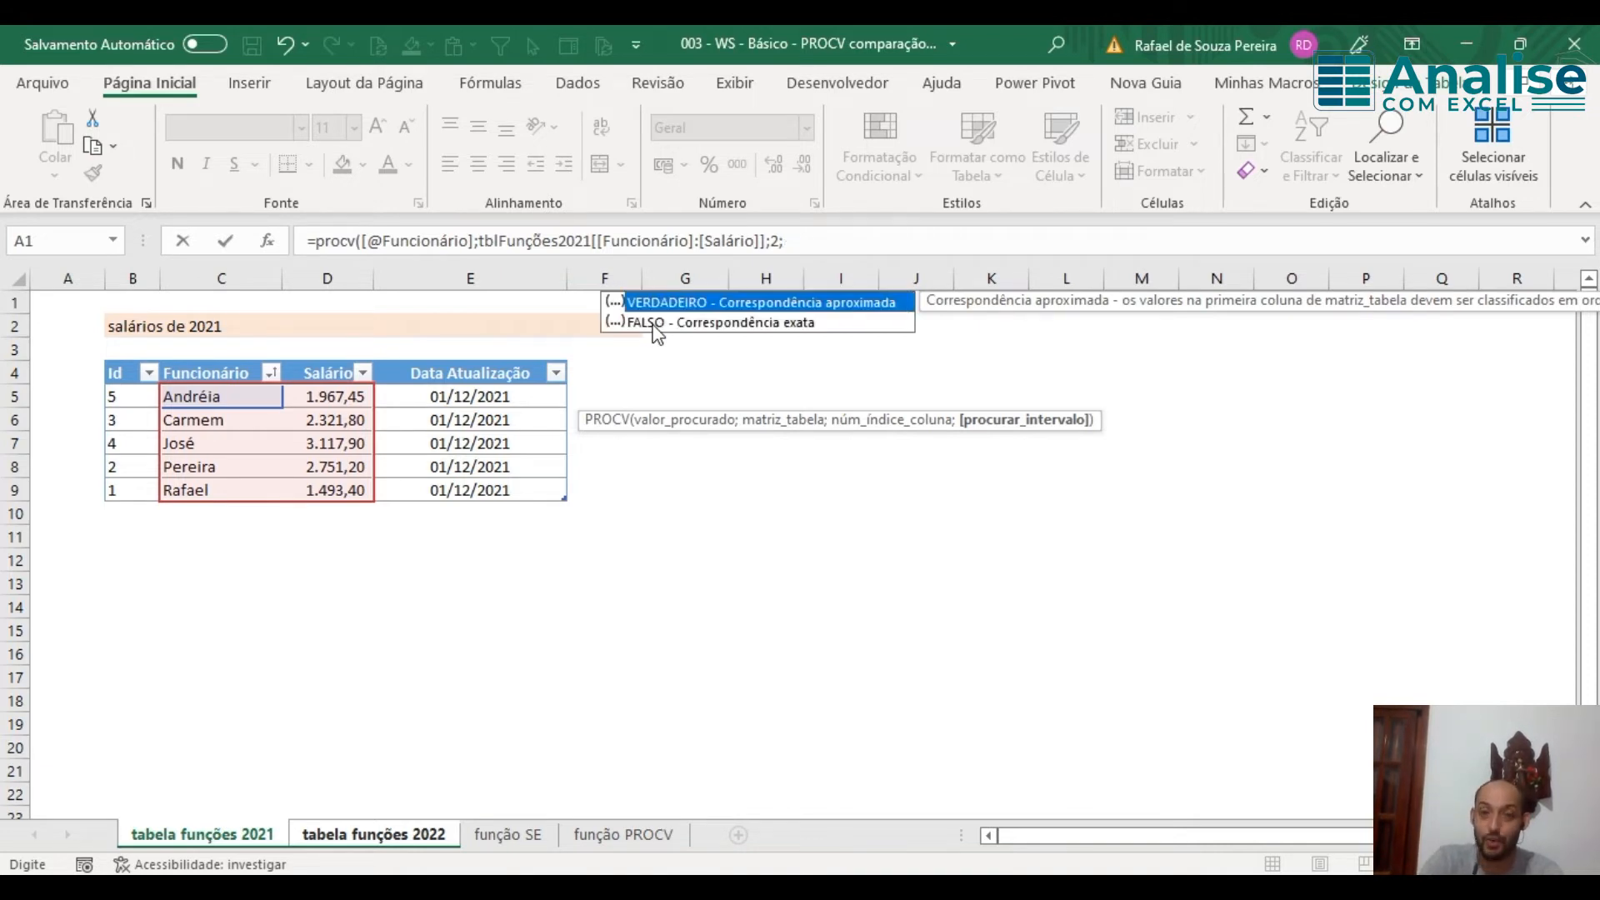
pyautogui.write('0')
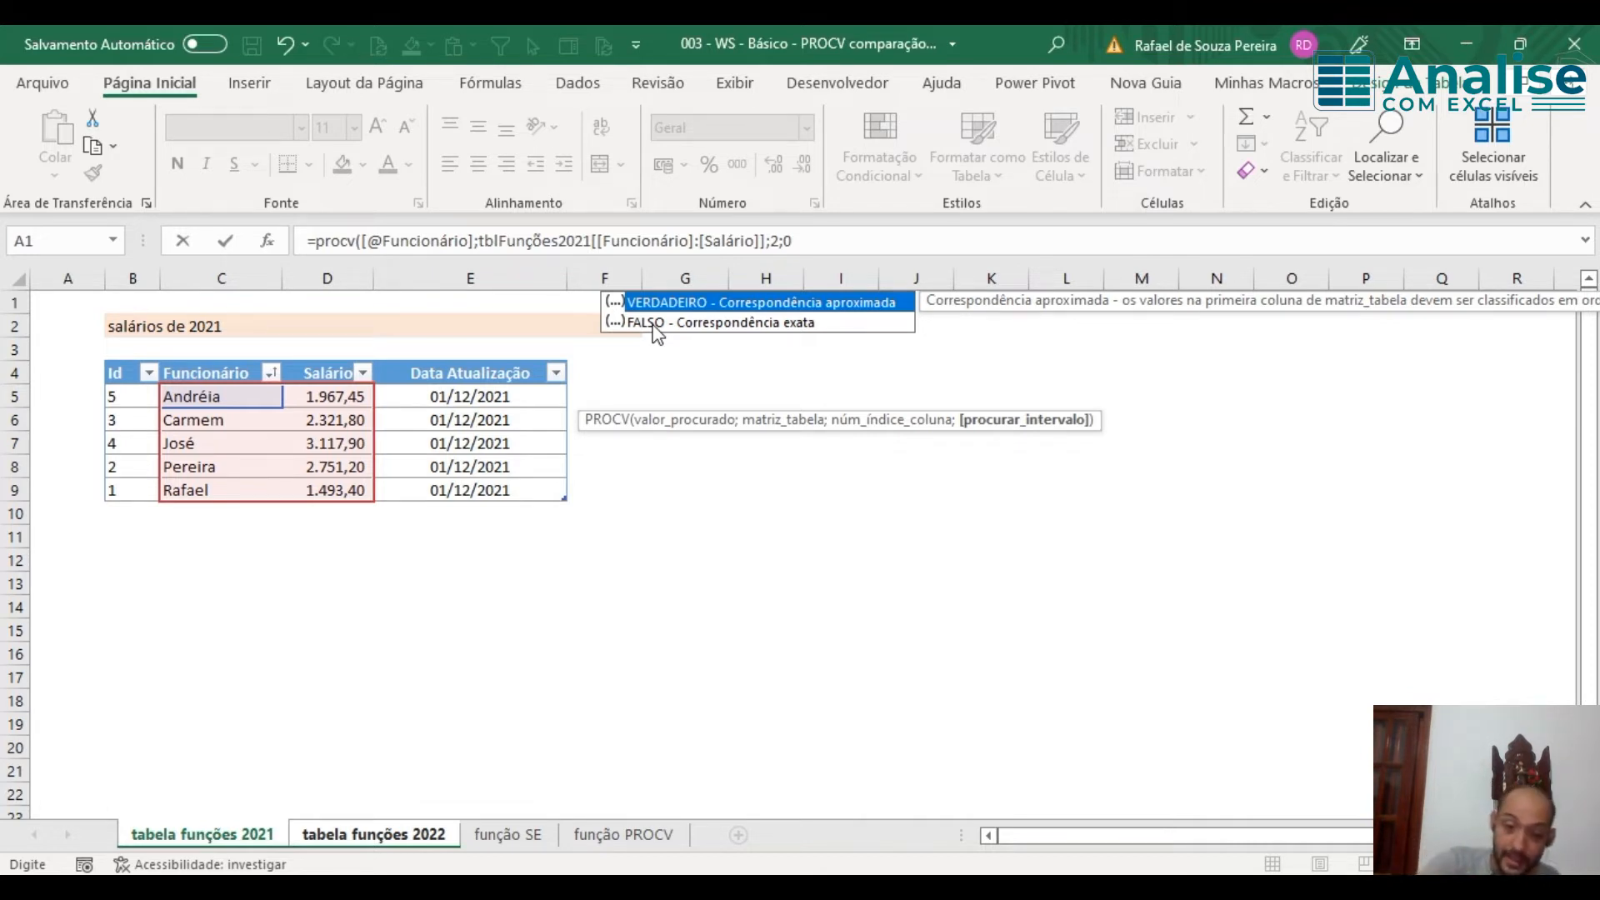
pyautogui.write(')')
pyautogui.press('Return')
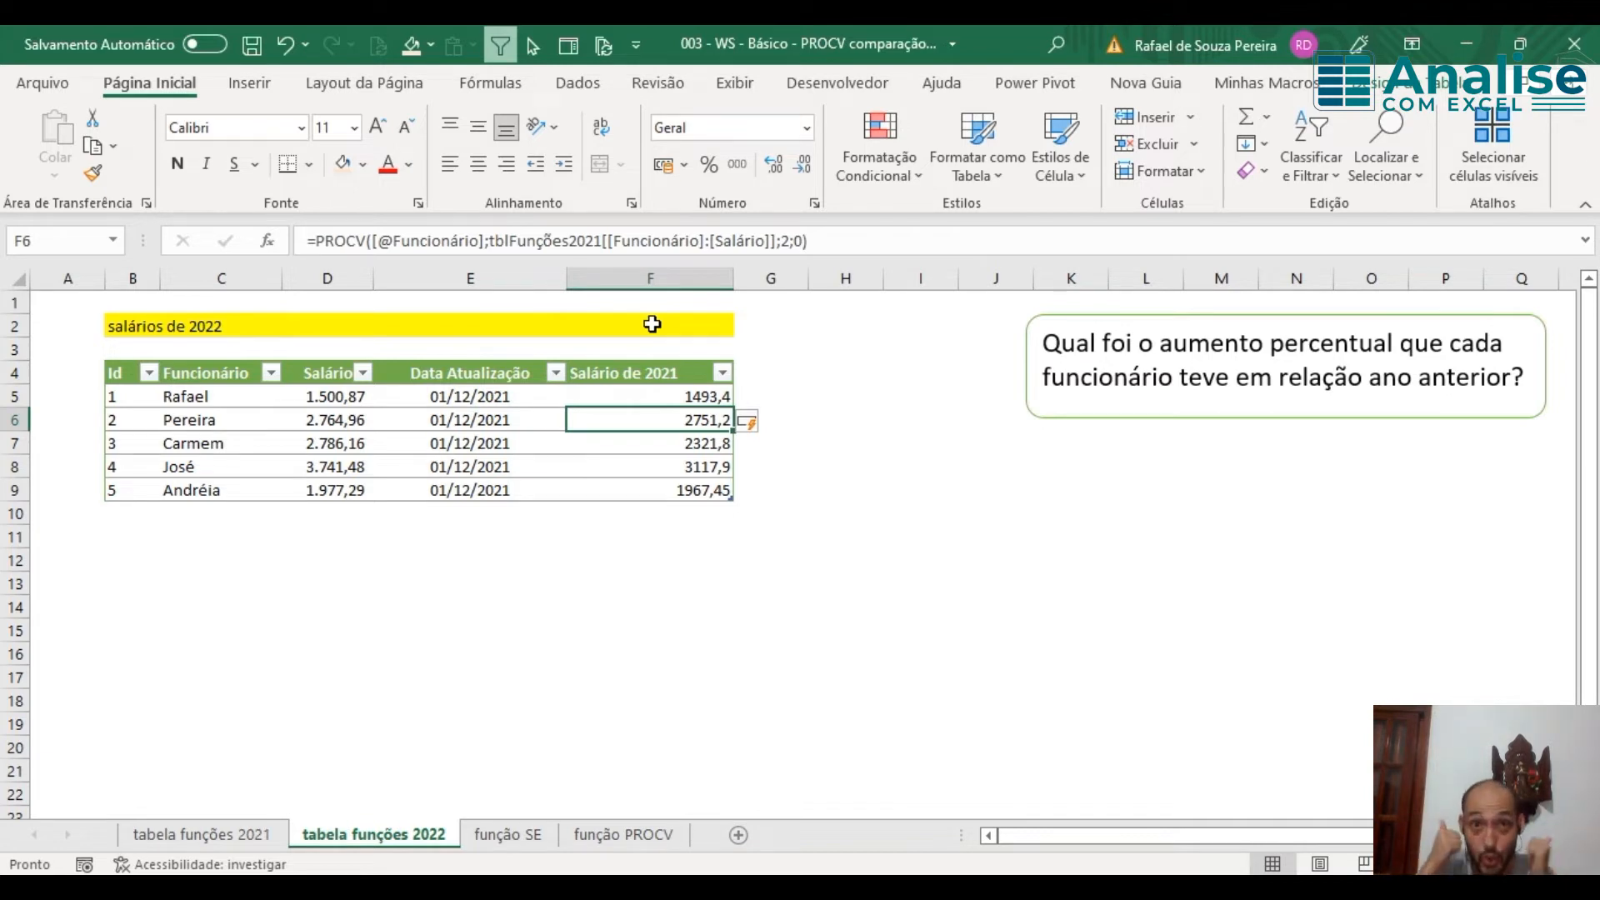
# Step: Add a column headed Diferênça after Salário de 2021 in the 2022 table and widen it to fit the heading
pyautogui.click(645, 392)
pyautogui.click(762, 374)
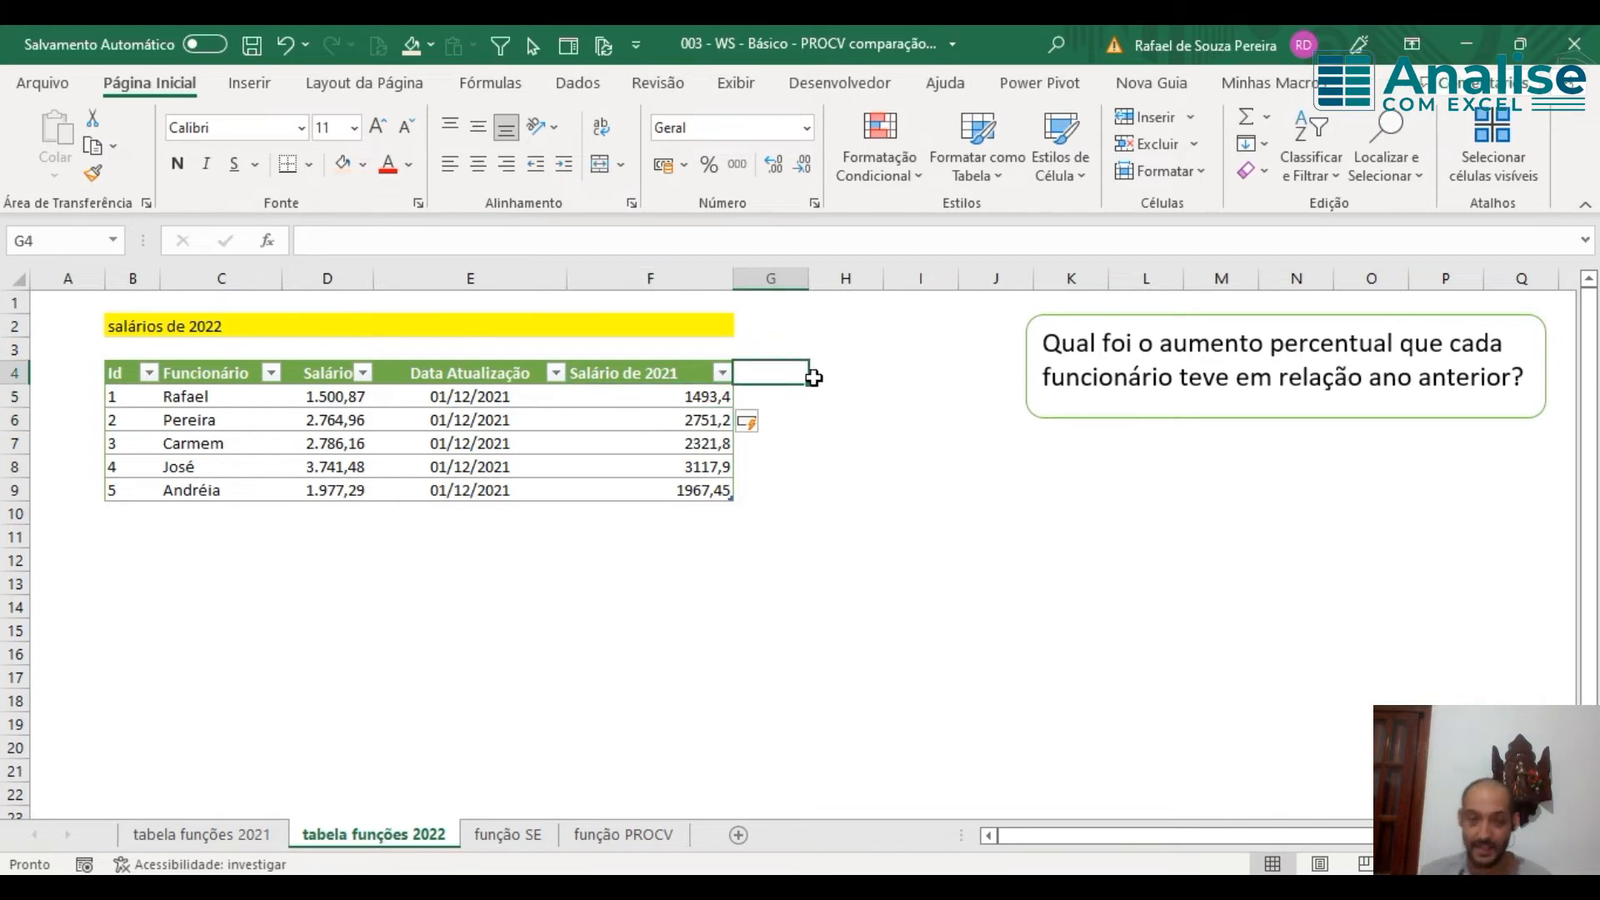
pyautogui.write('dI')
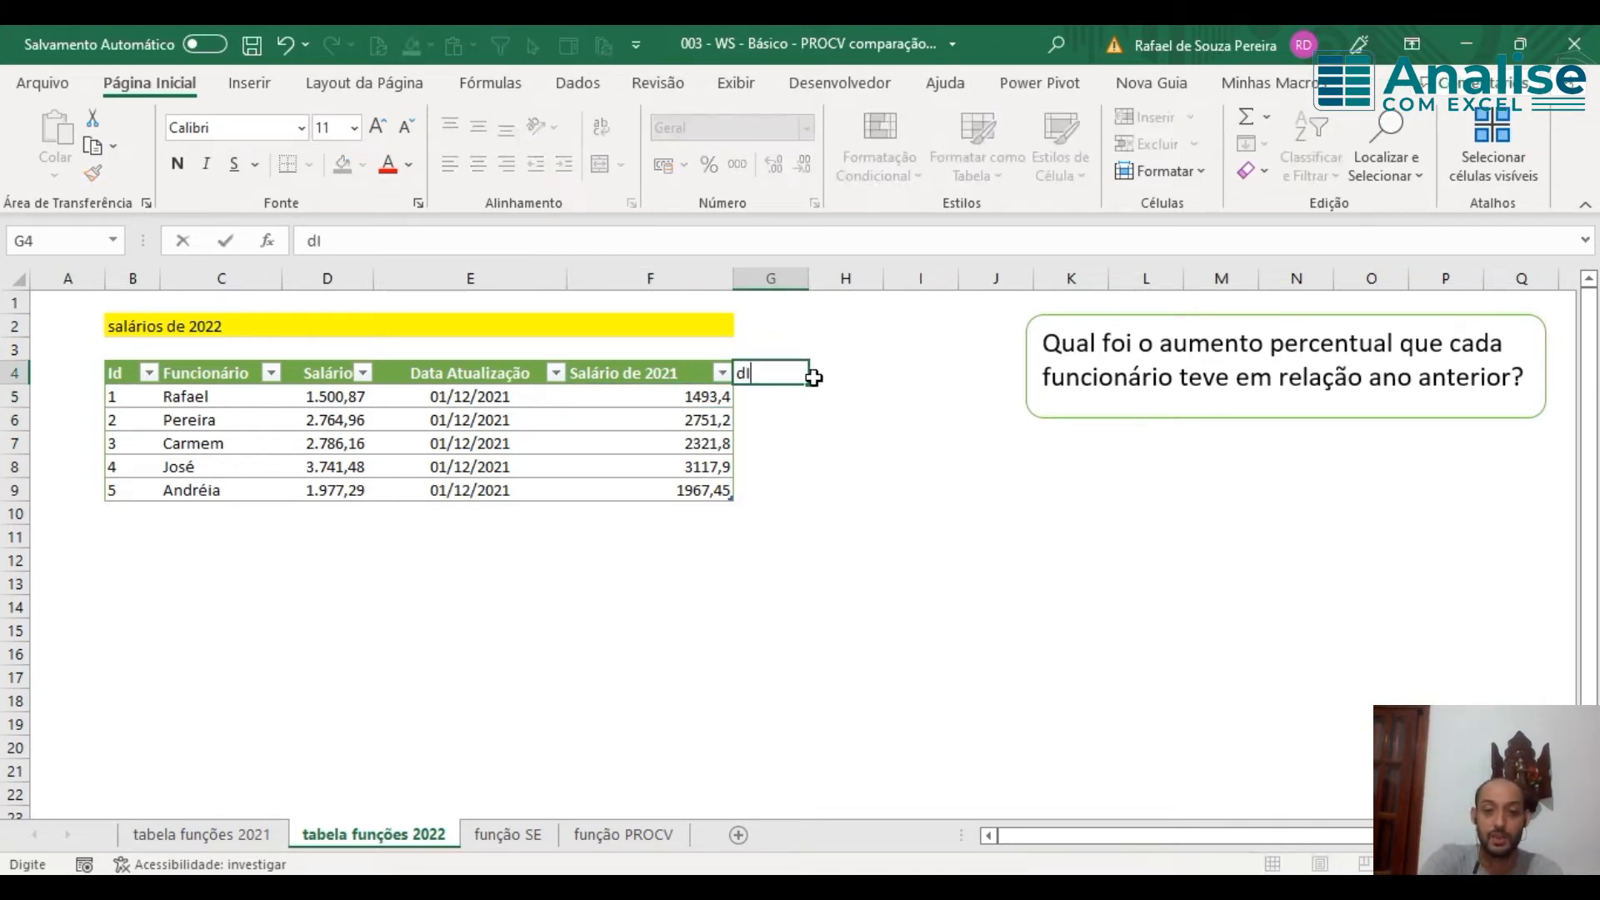
pyautogui.write('FER')
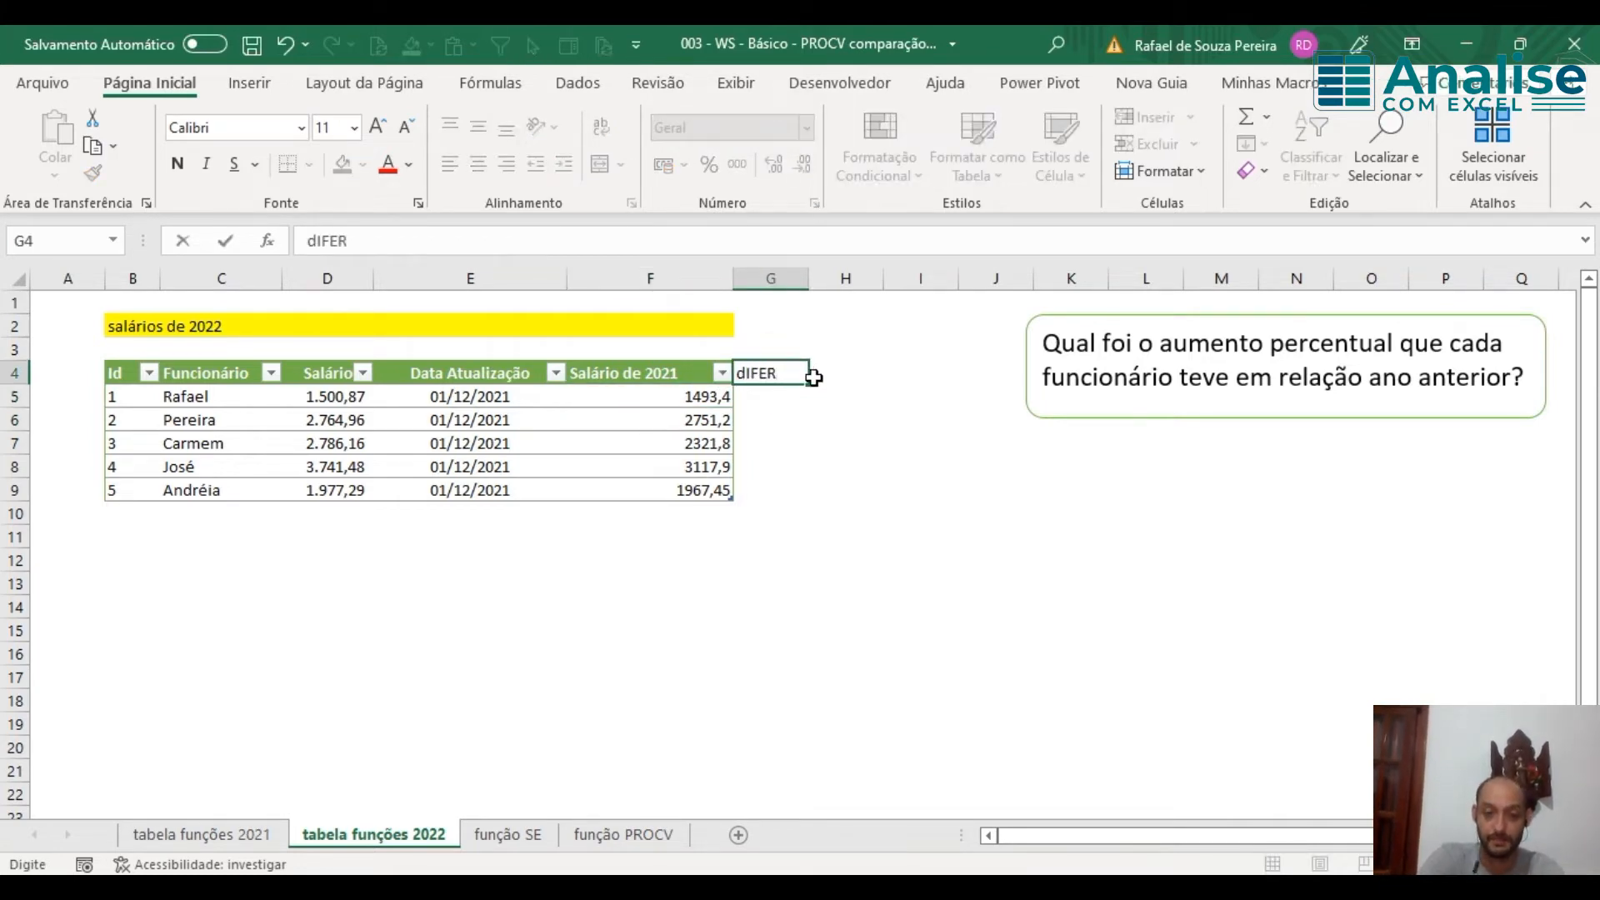
pyautogui.write('ENÇA')
pyautogui.press('Return')
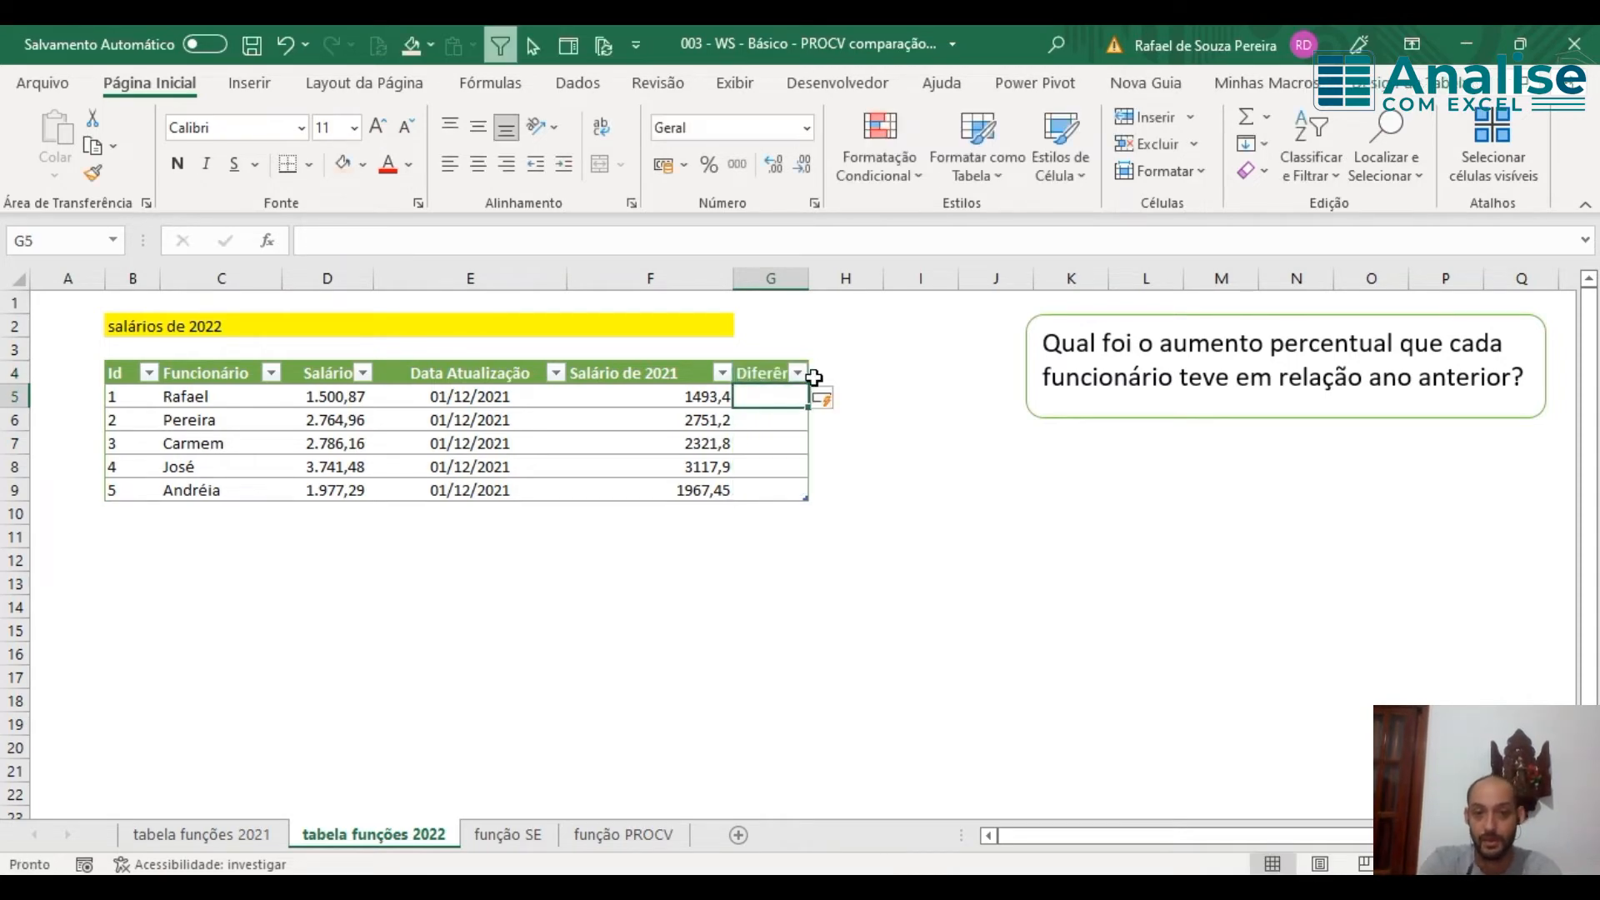
pyautogui.moveTo(808, 278); pyautogui.dragTo(857, 287)
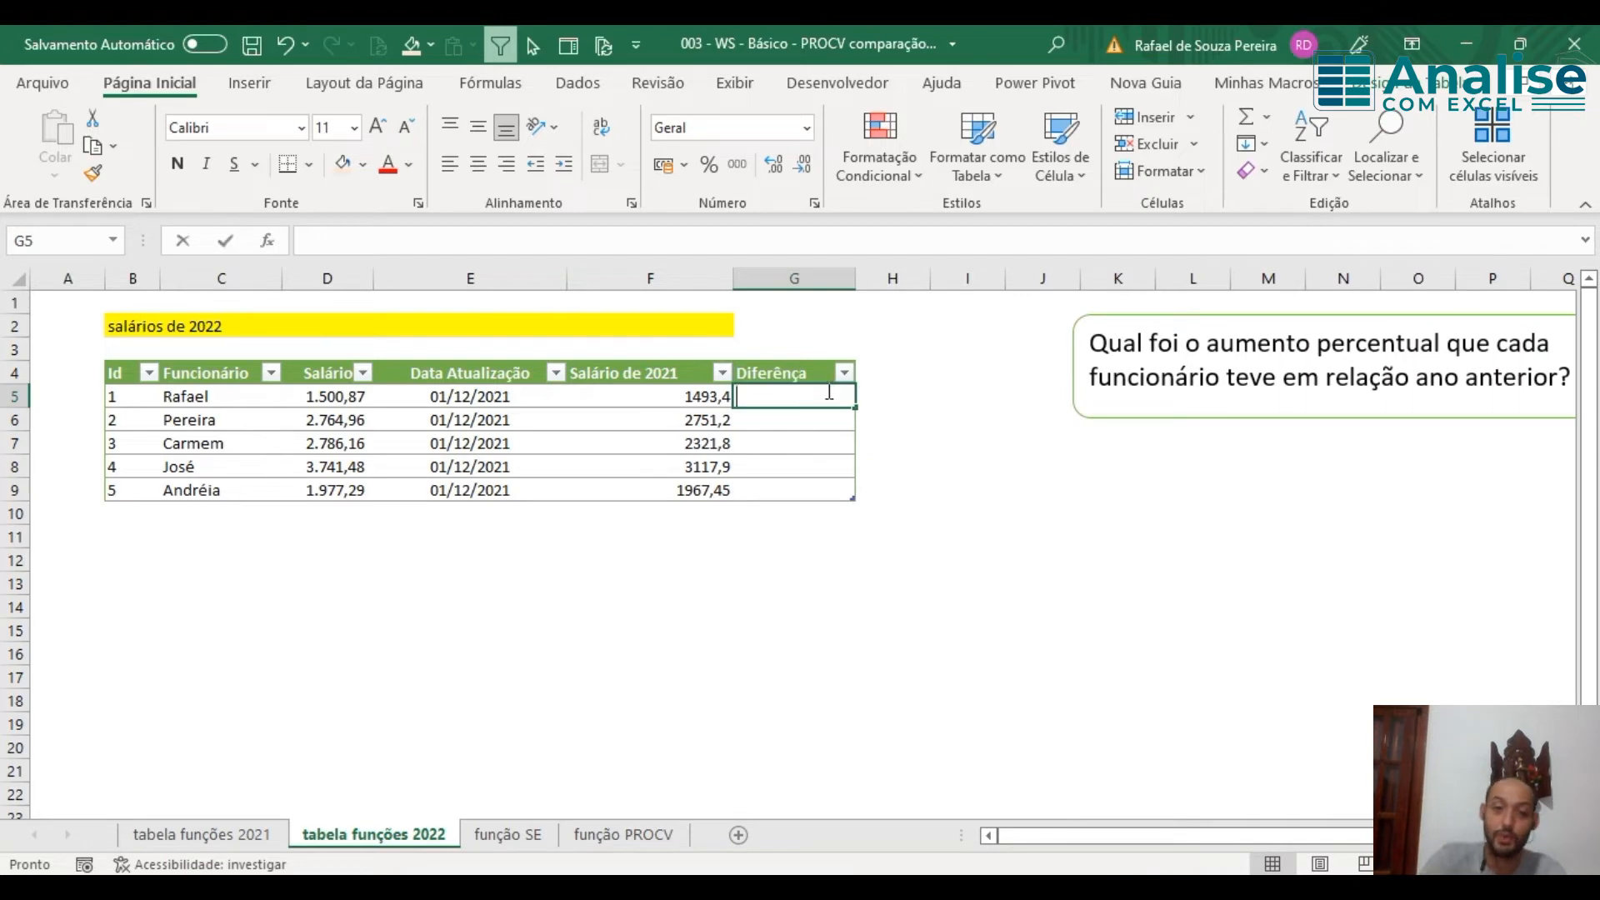
pyautogui.write('=')
pyautogui.press('Left')
pyautogui.press('Left')
pyautogui.press('Left')
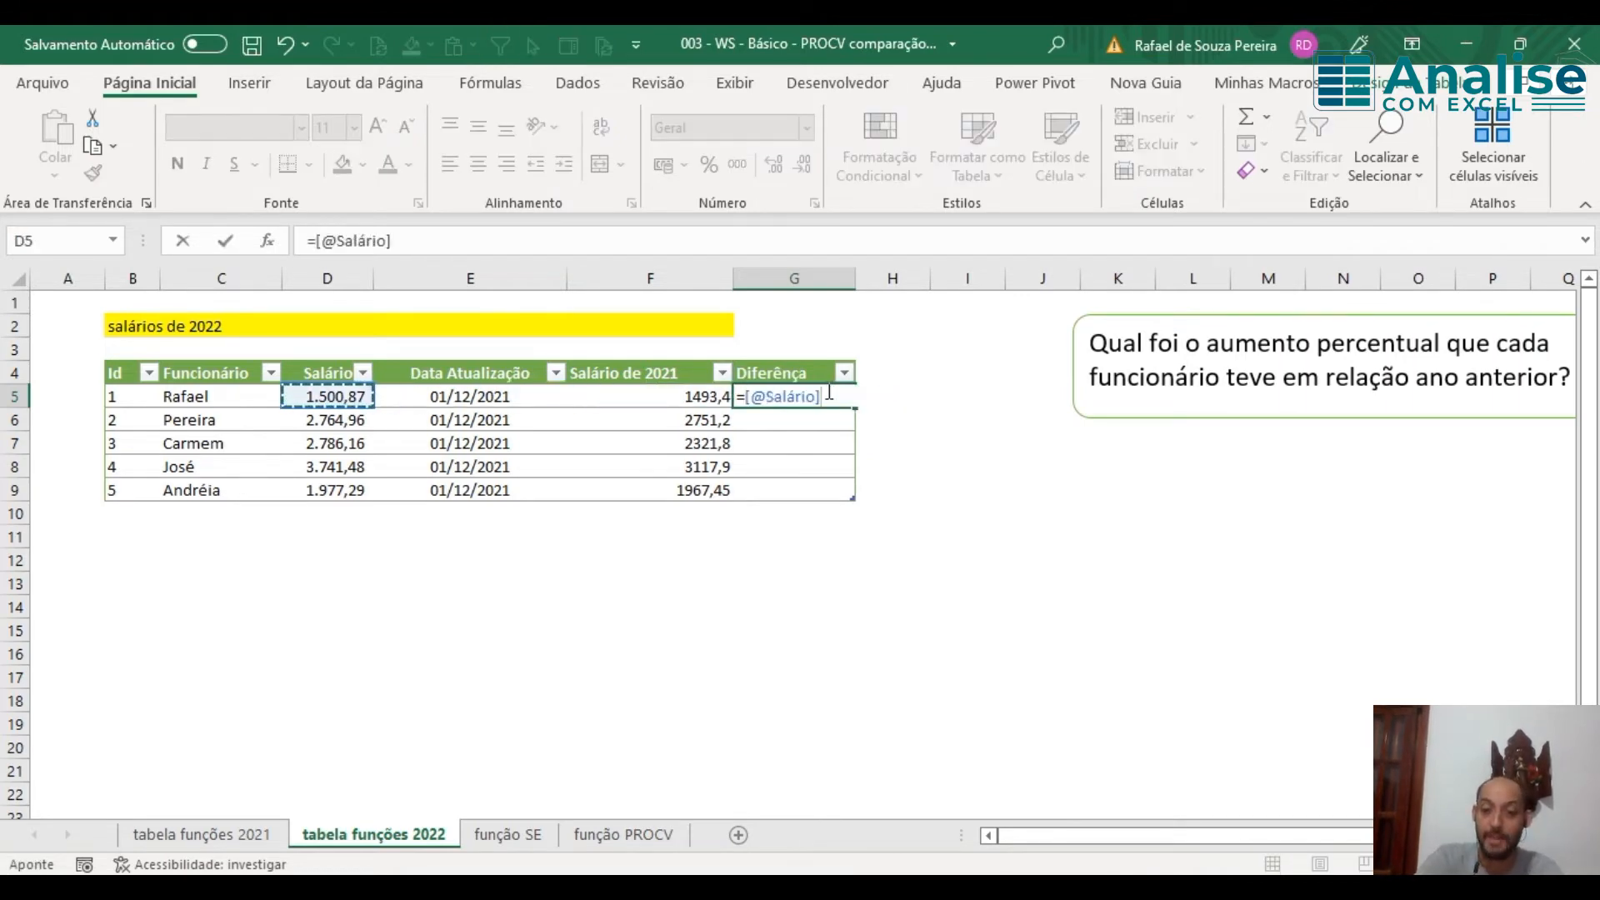
pyautogui.write('-')
pyautogui.press('Left')
pyautogui.press('Return')
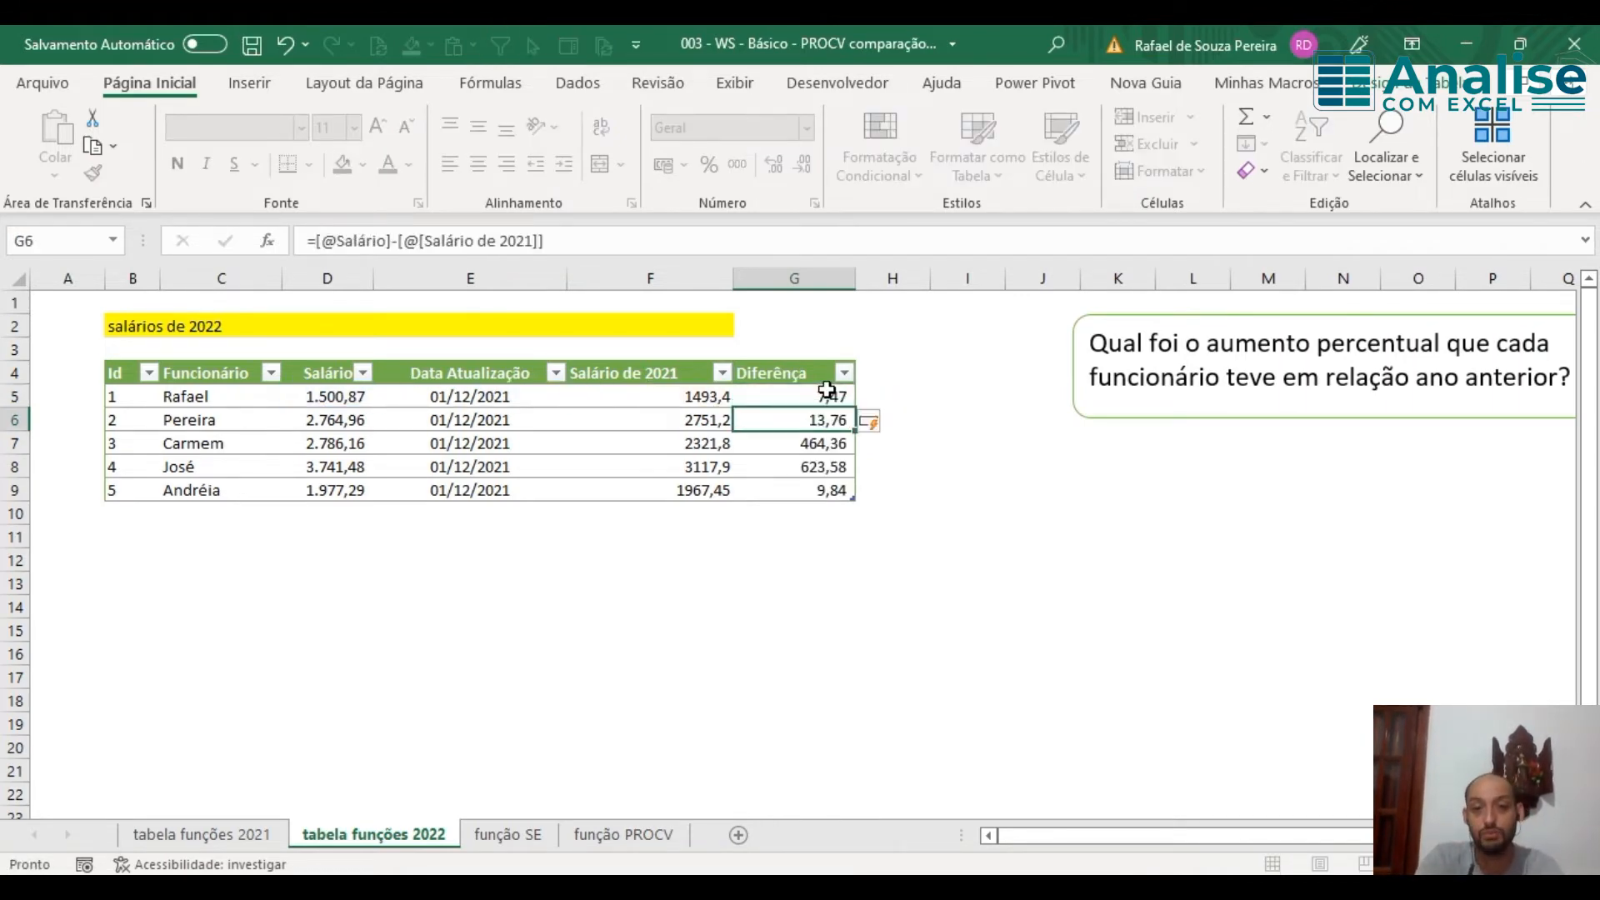
# Step: Add a column headed % after Diferênça in the 2022 table
pyautogui.press('Right')
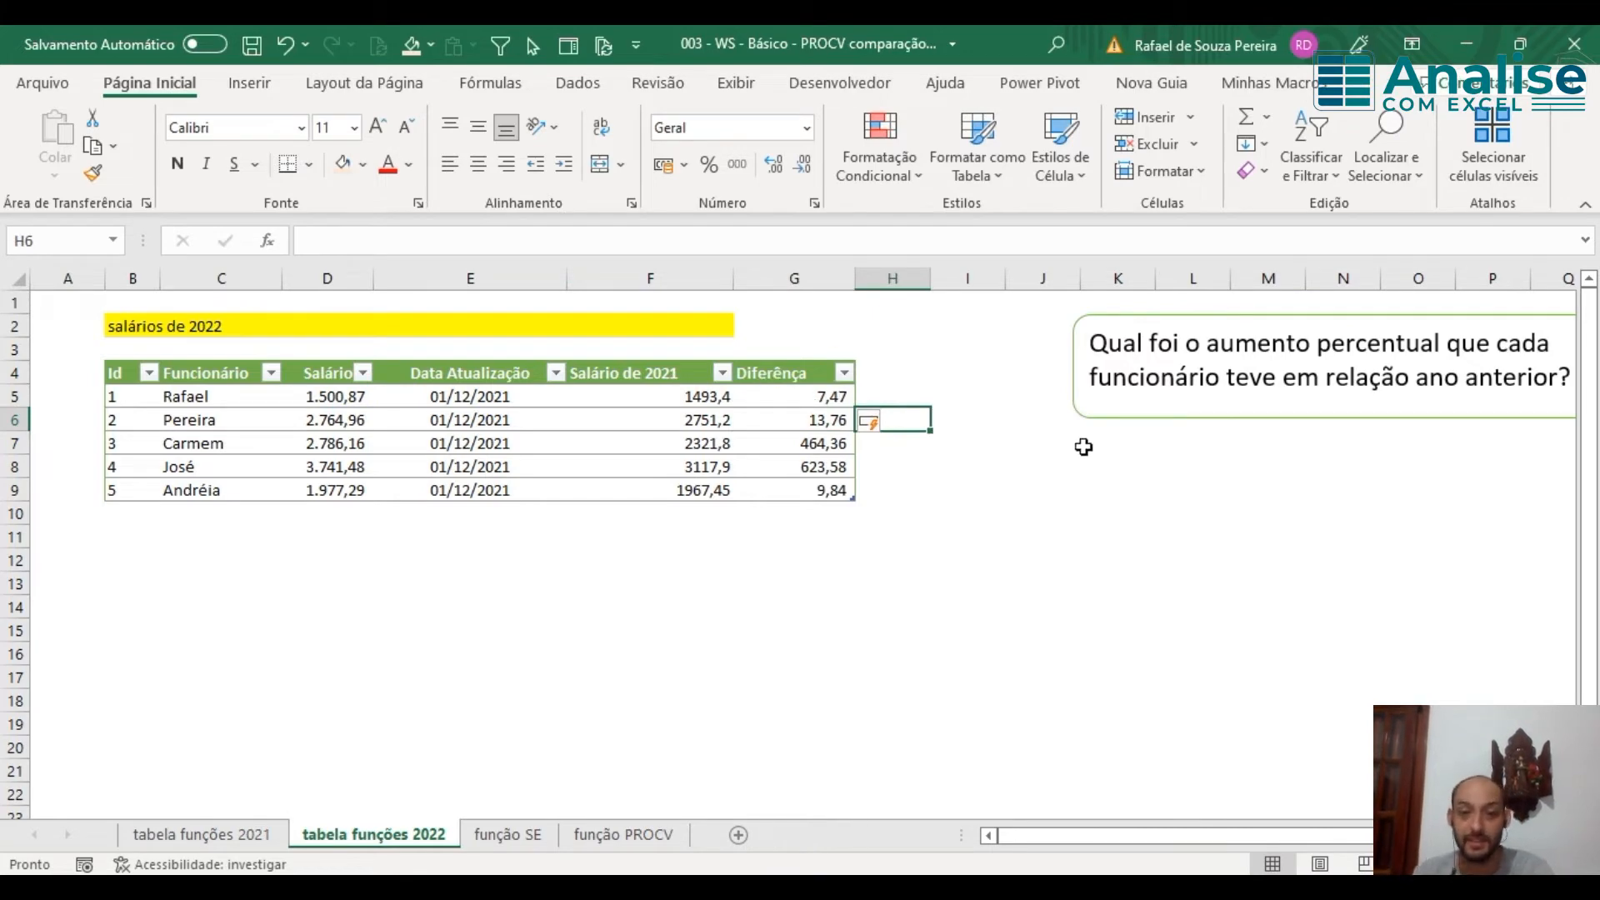
pyautogui.click(890, 372)
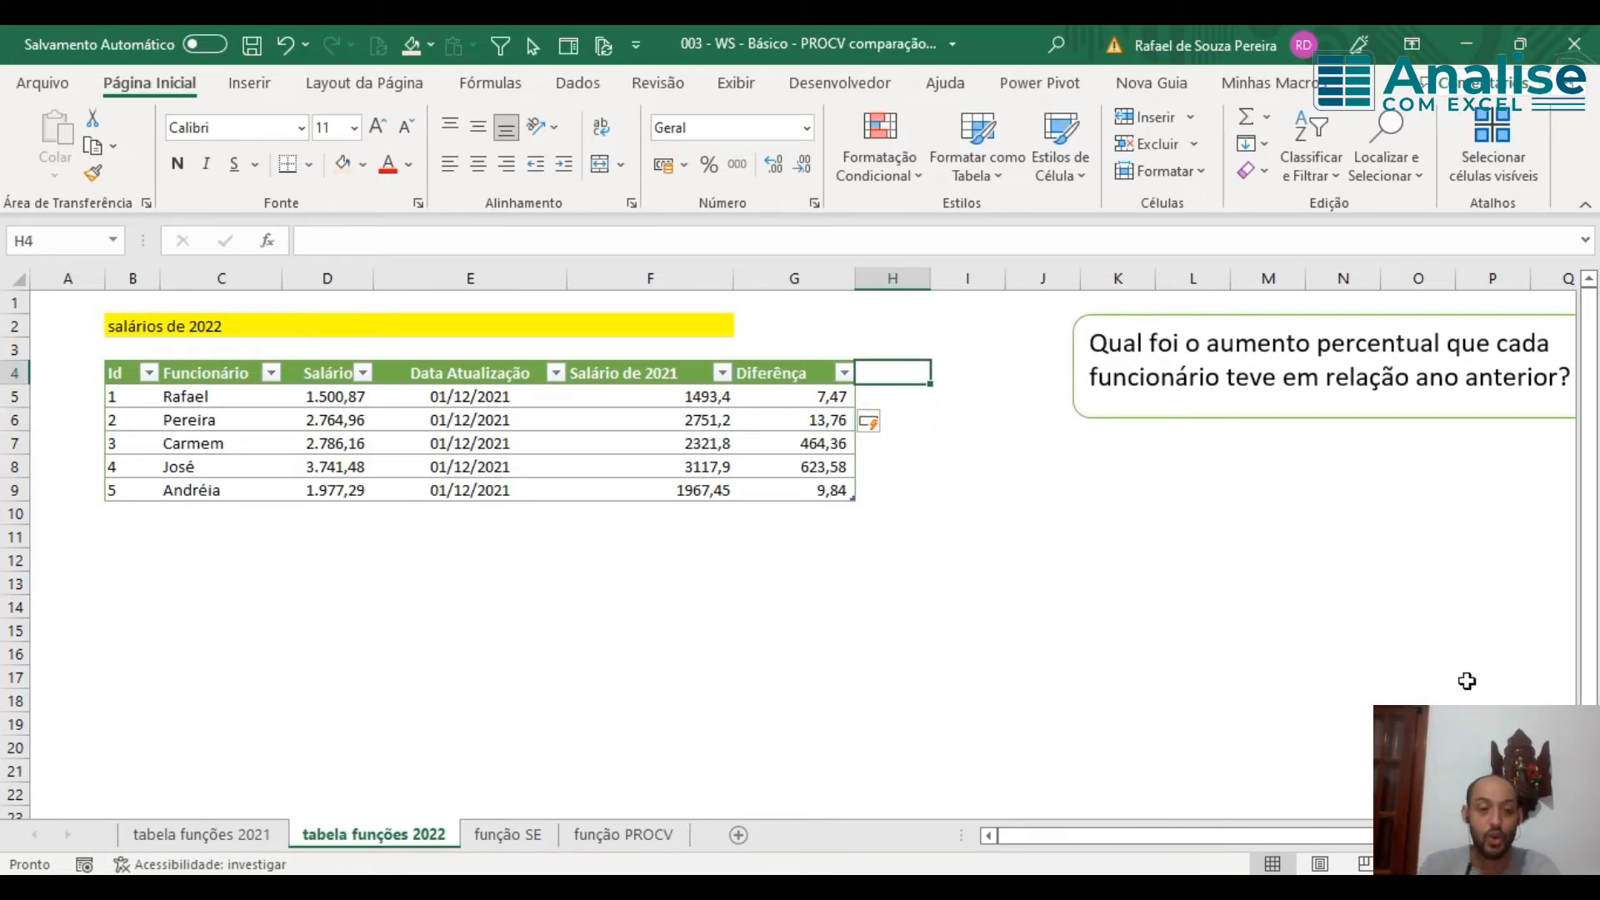
pyautogui.write('%')
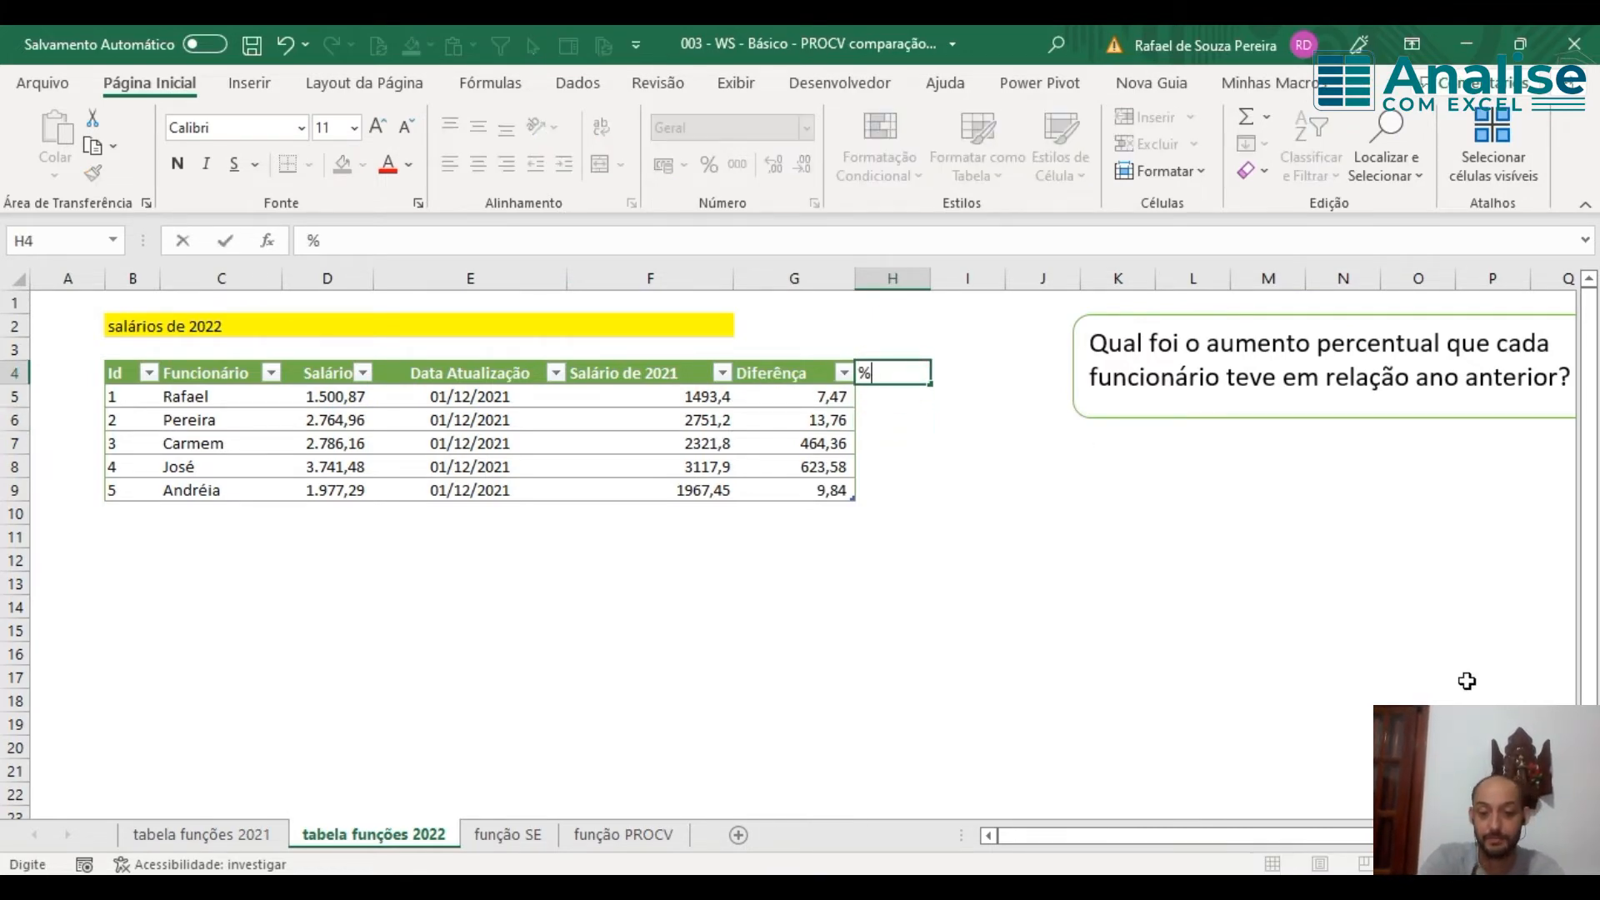
pyautogui.press('Return')
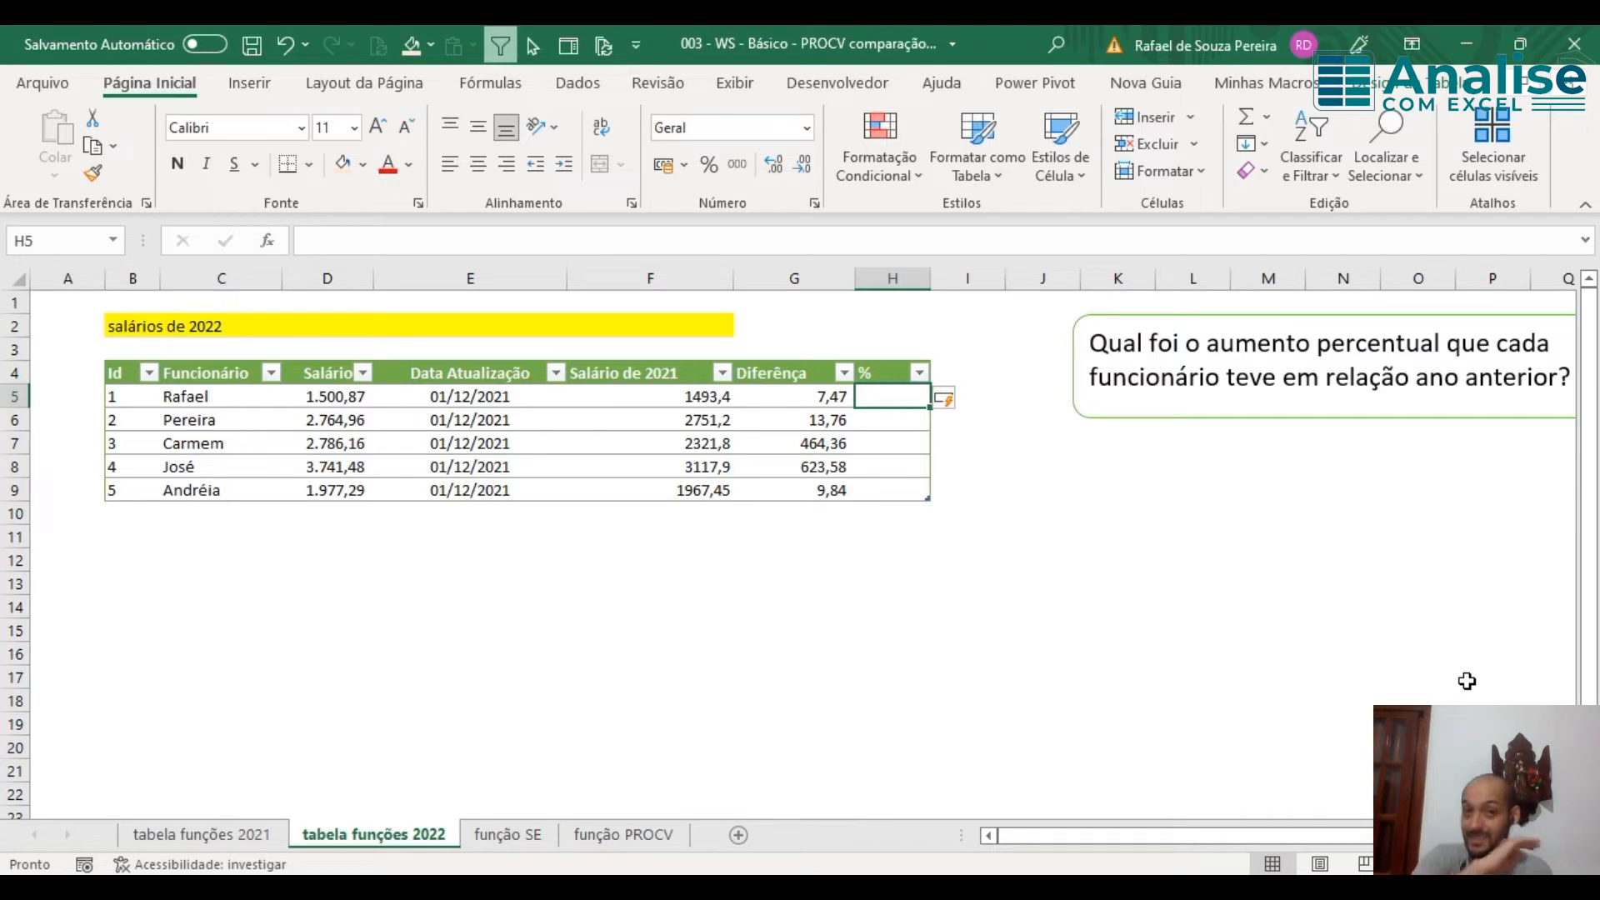
pyautogui.write('=')
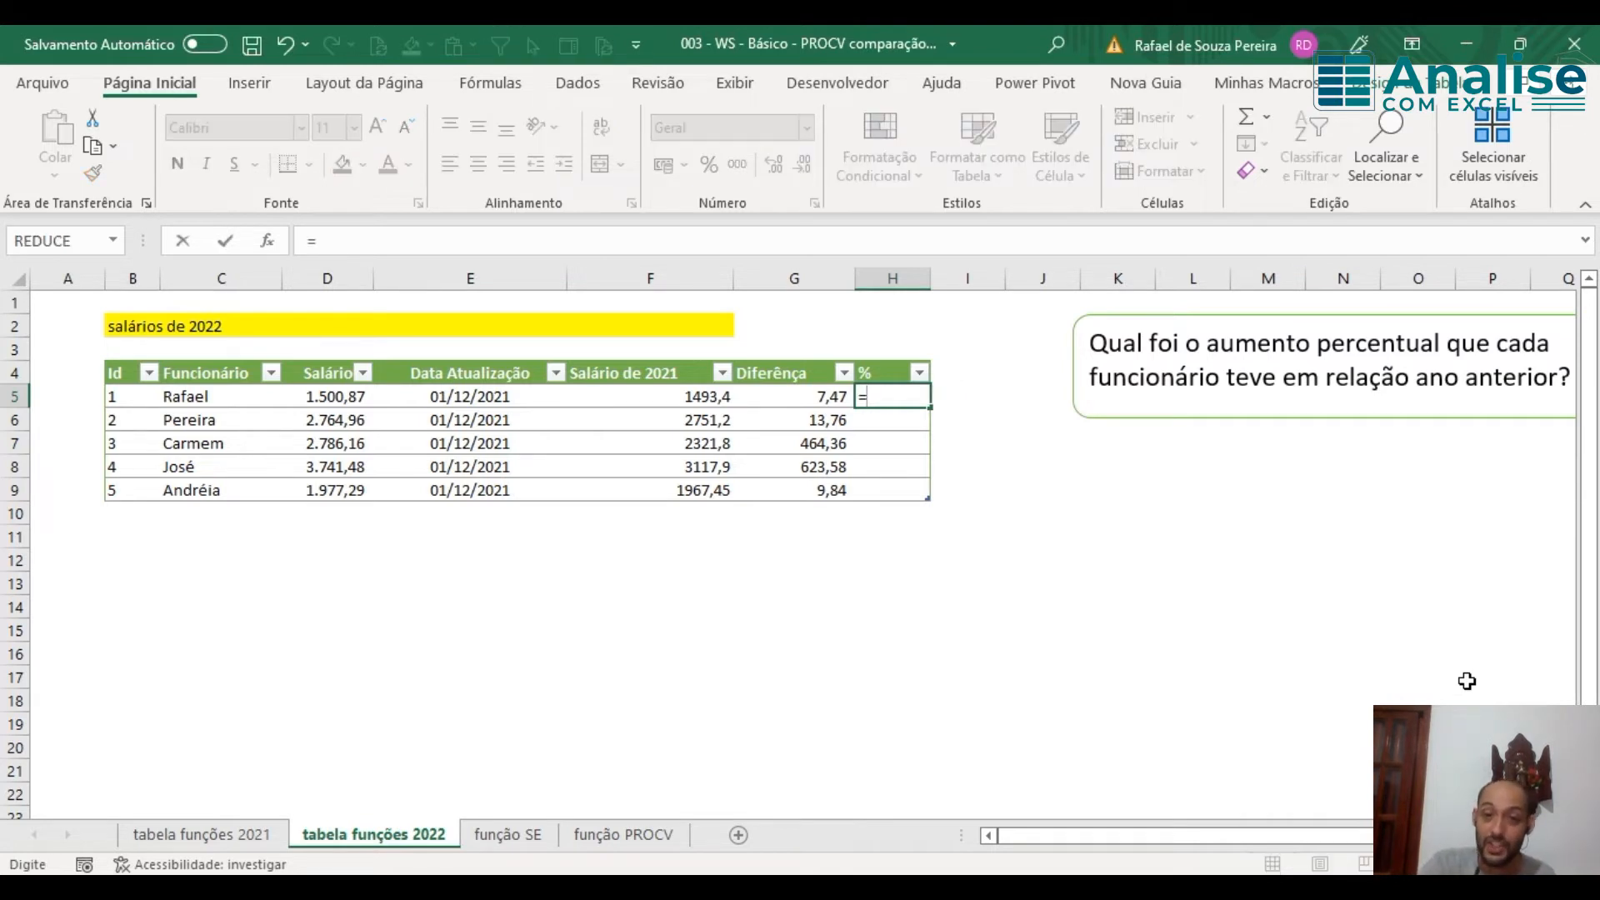
pyautogui.press('Left')
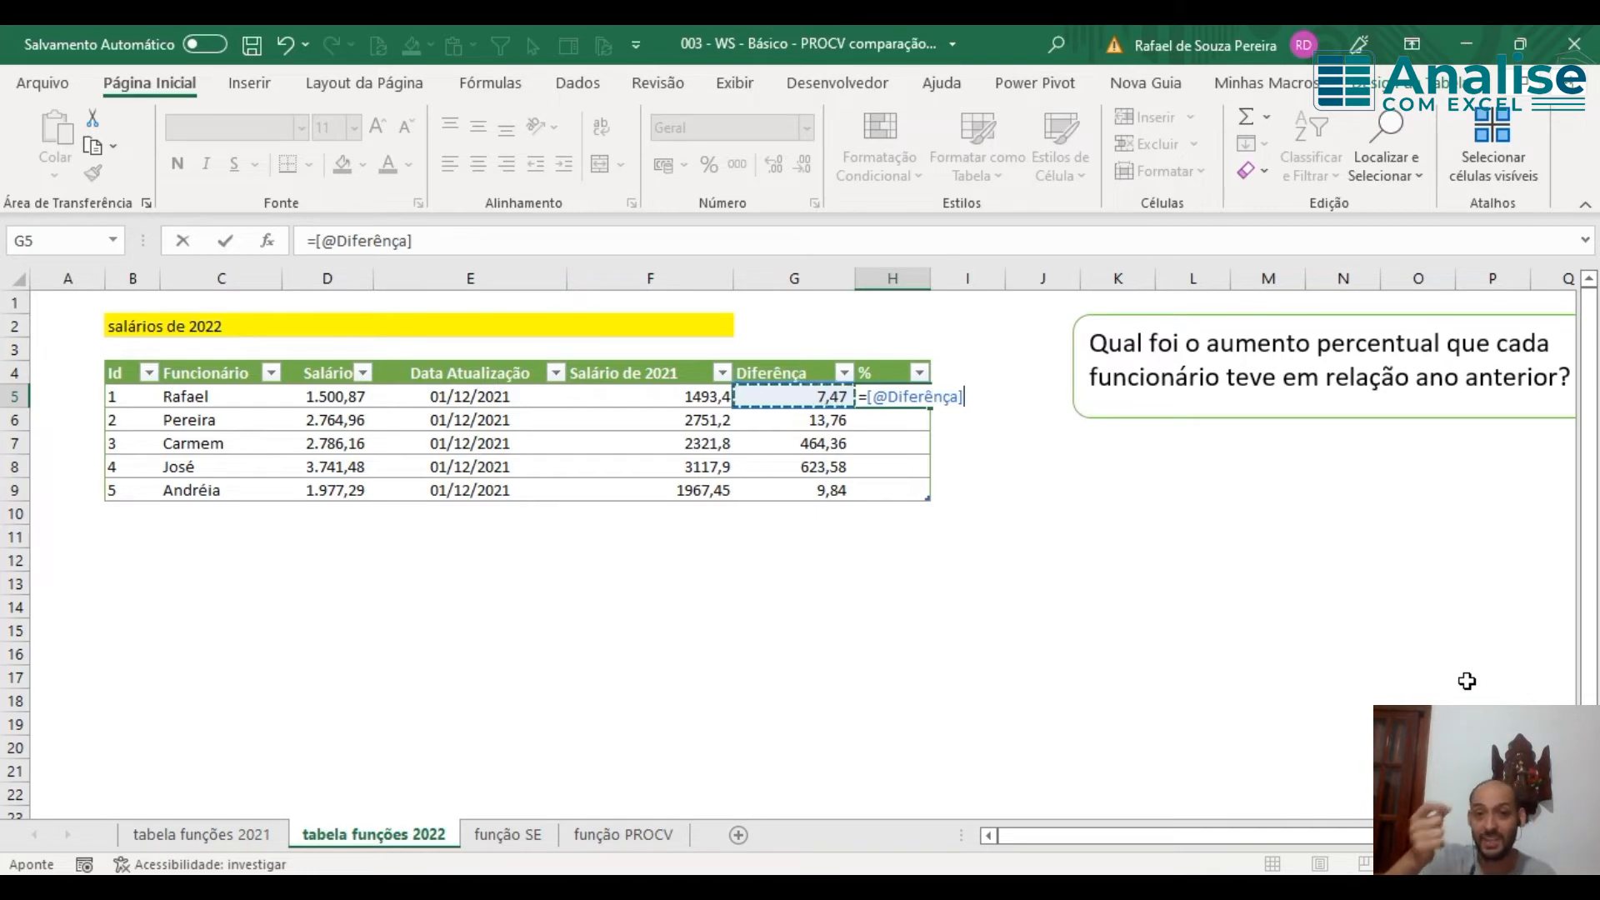
pyautogui.write('/')
pyautogui.press('Left')
pyautogui.press('Left')
pyautogui.press('Left')
pyautogui.press('Left')
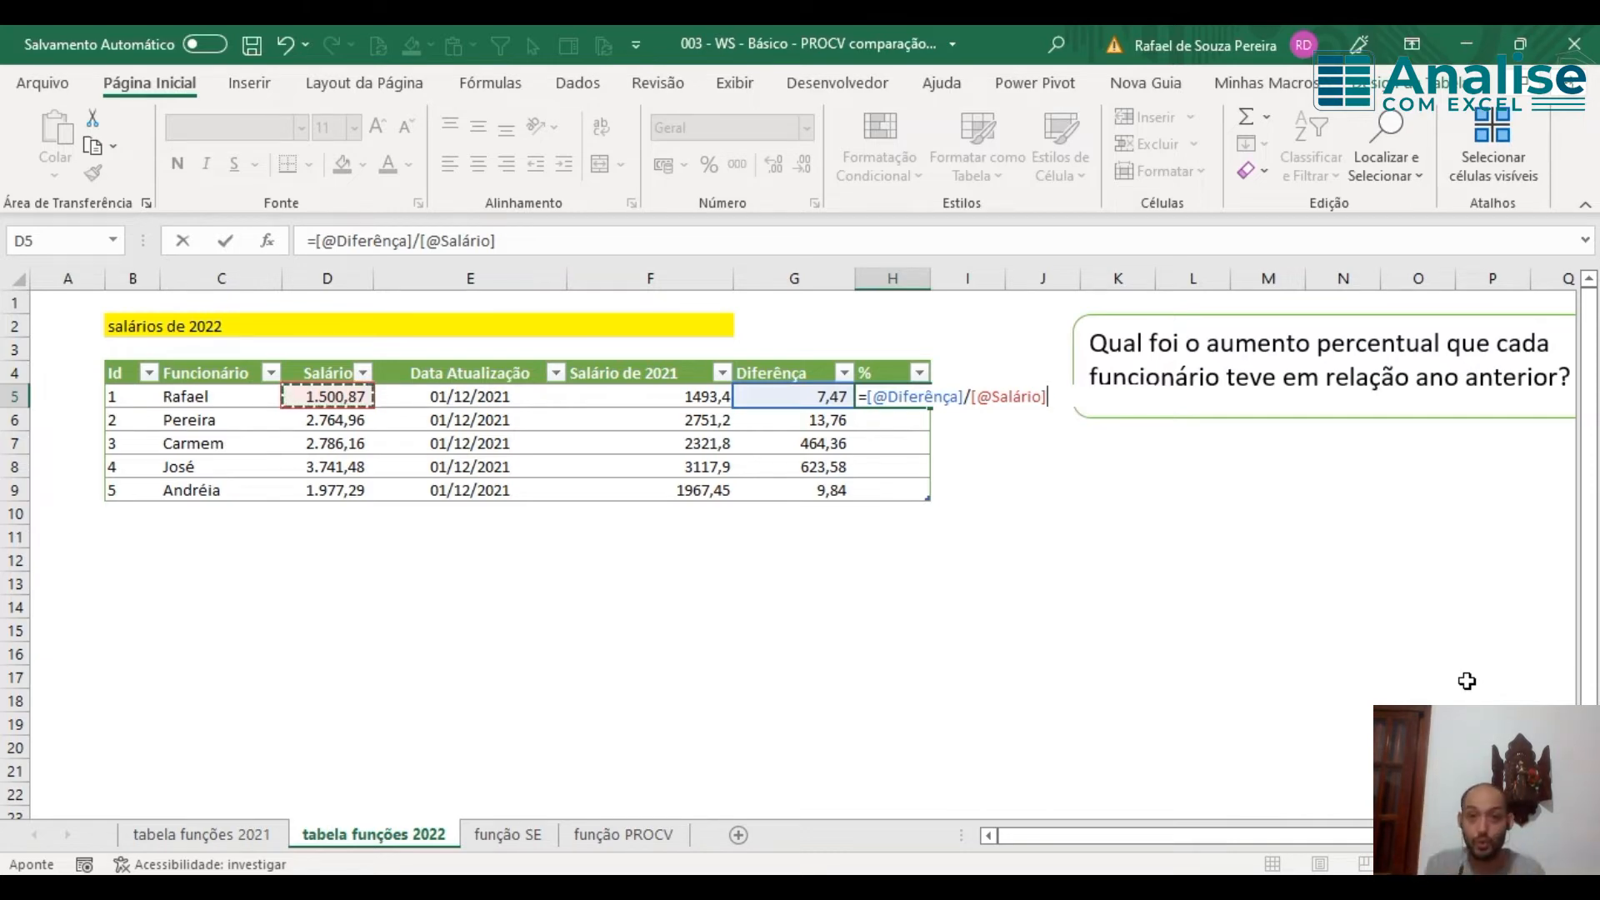
pyautogui.press('Return')
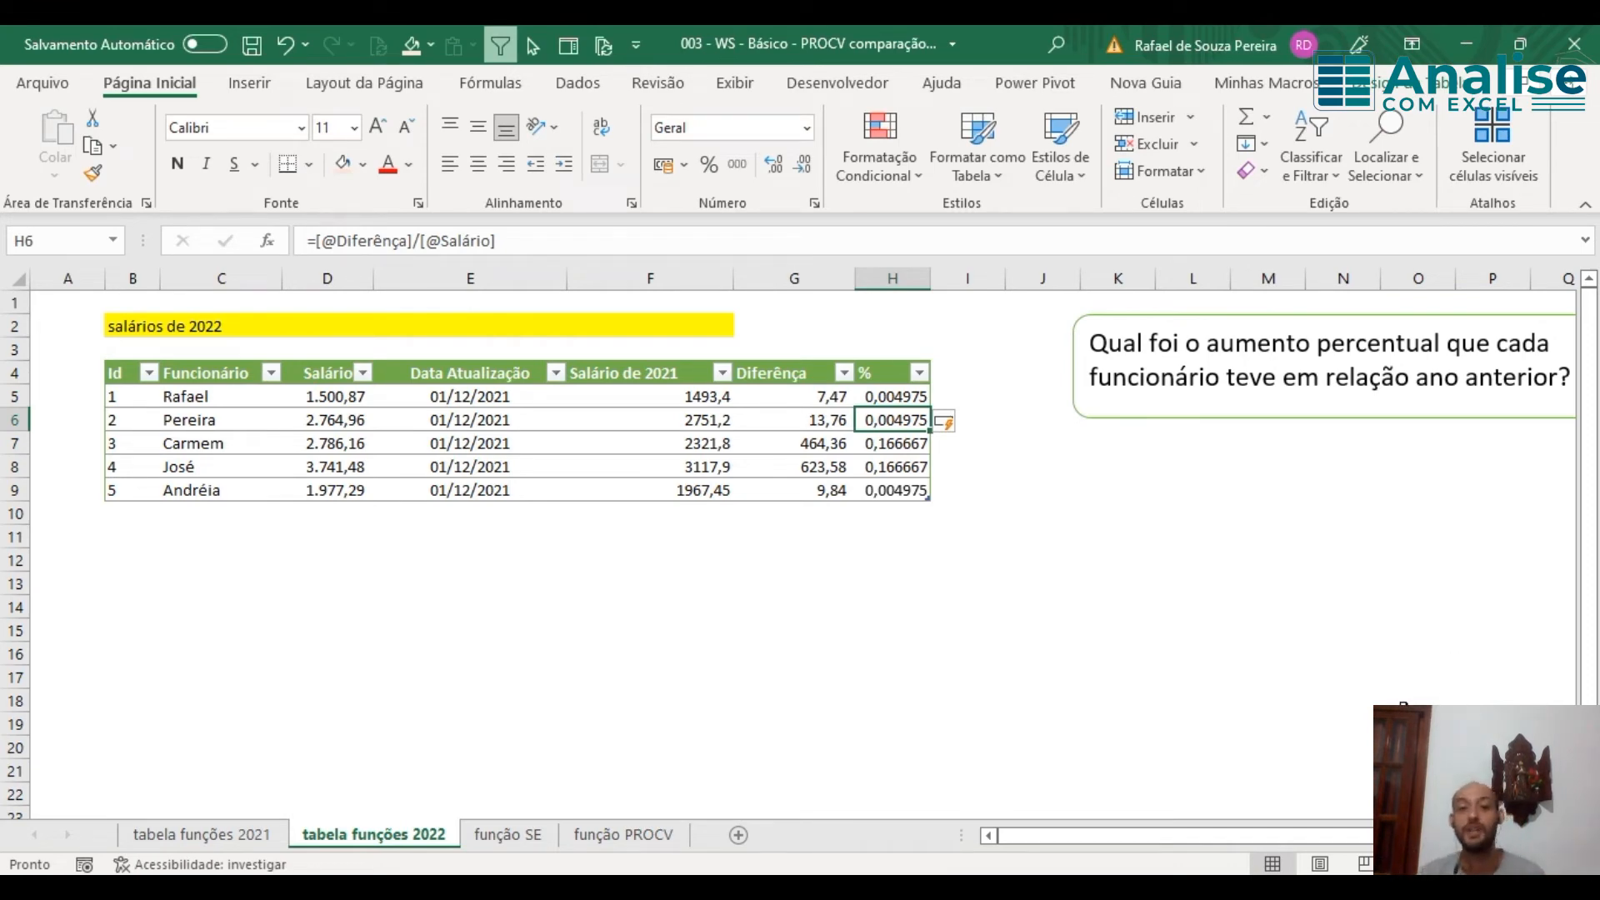
# Step: Format the % column values as percentages with two decimal places
pyautogui.click(886, 361)
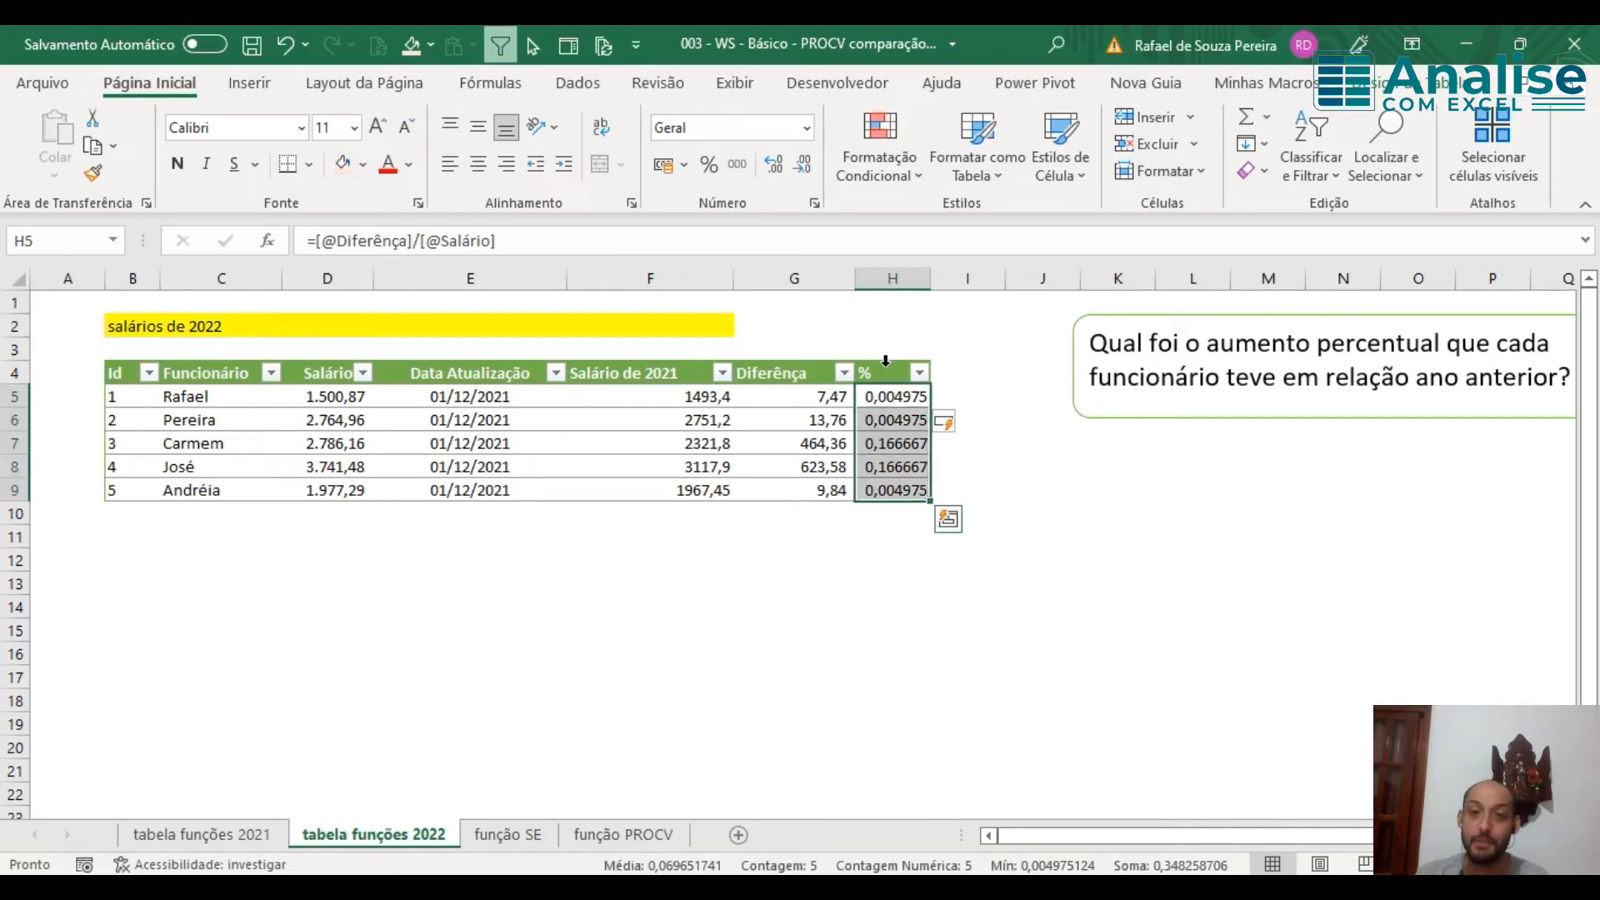
pyautogui.click(710, 165)
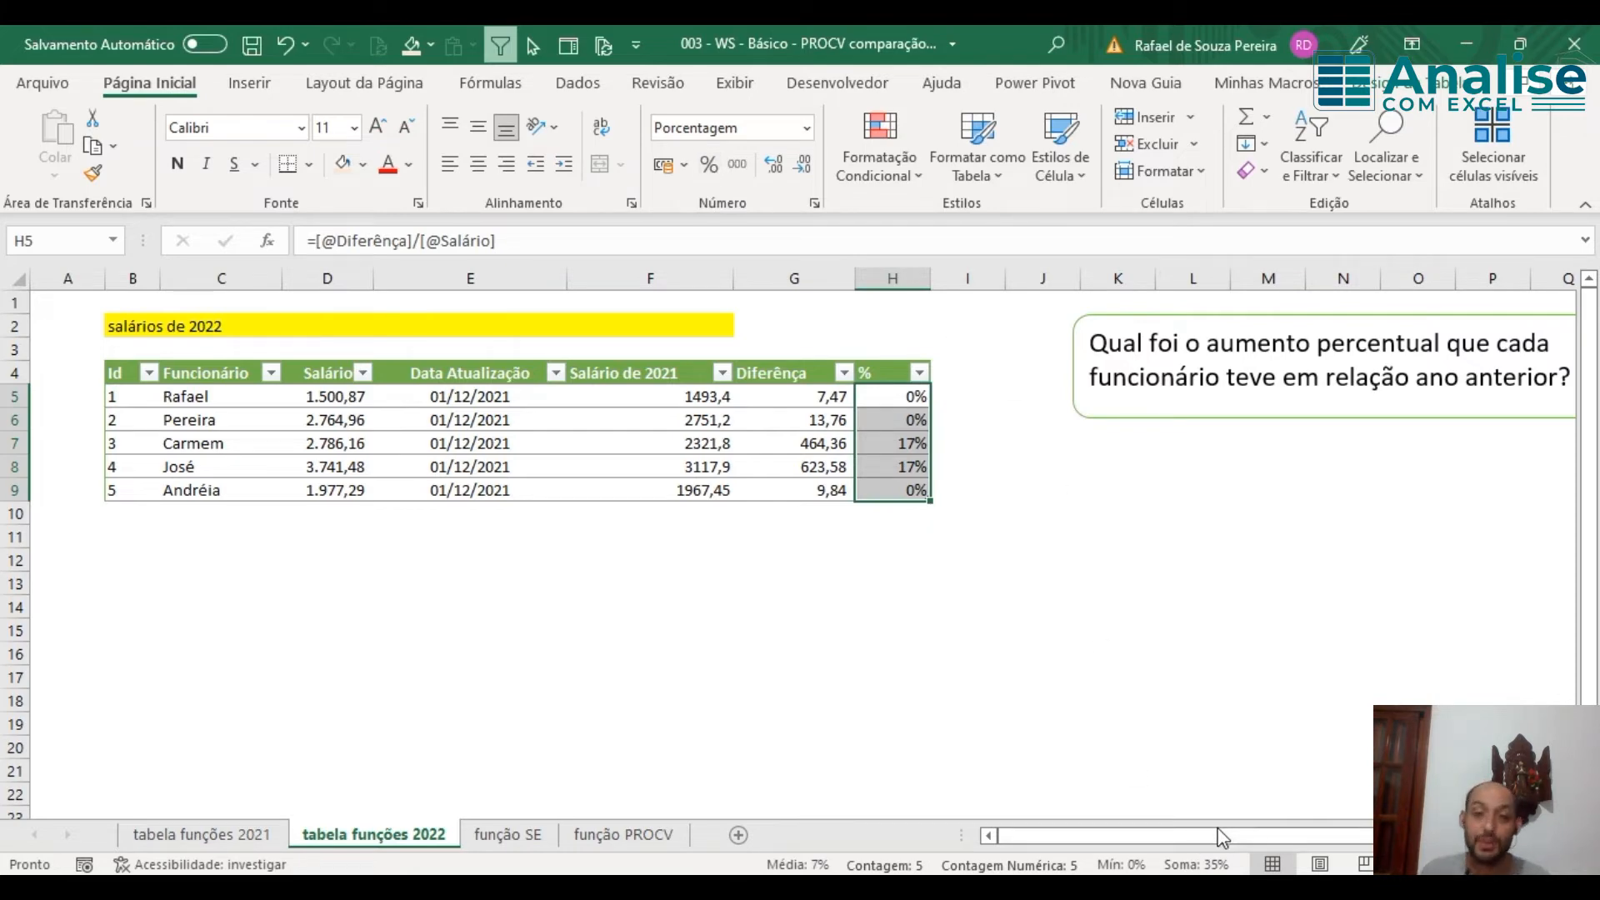
pyautogui.click(783, 164)
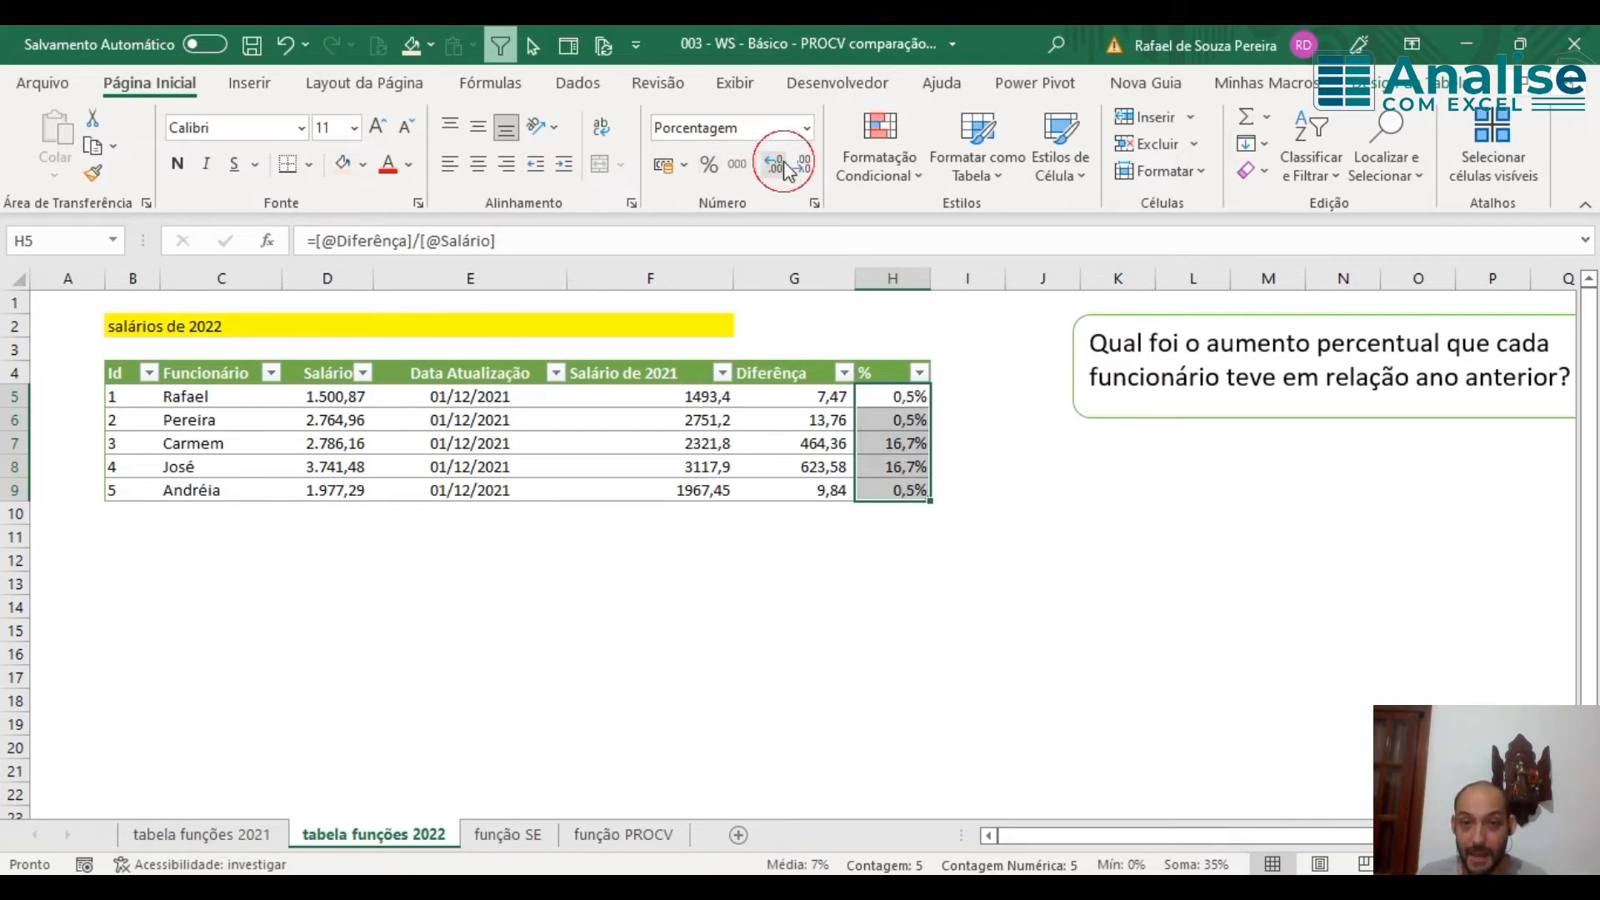
pyautogui.click(784, 164)
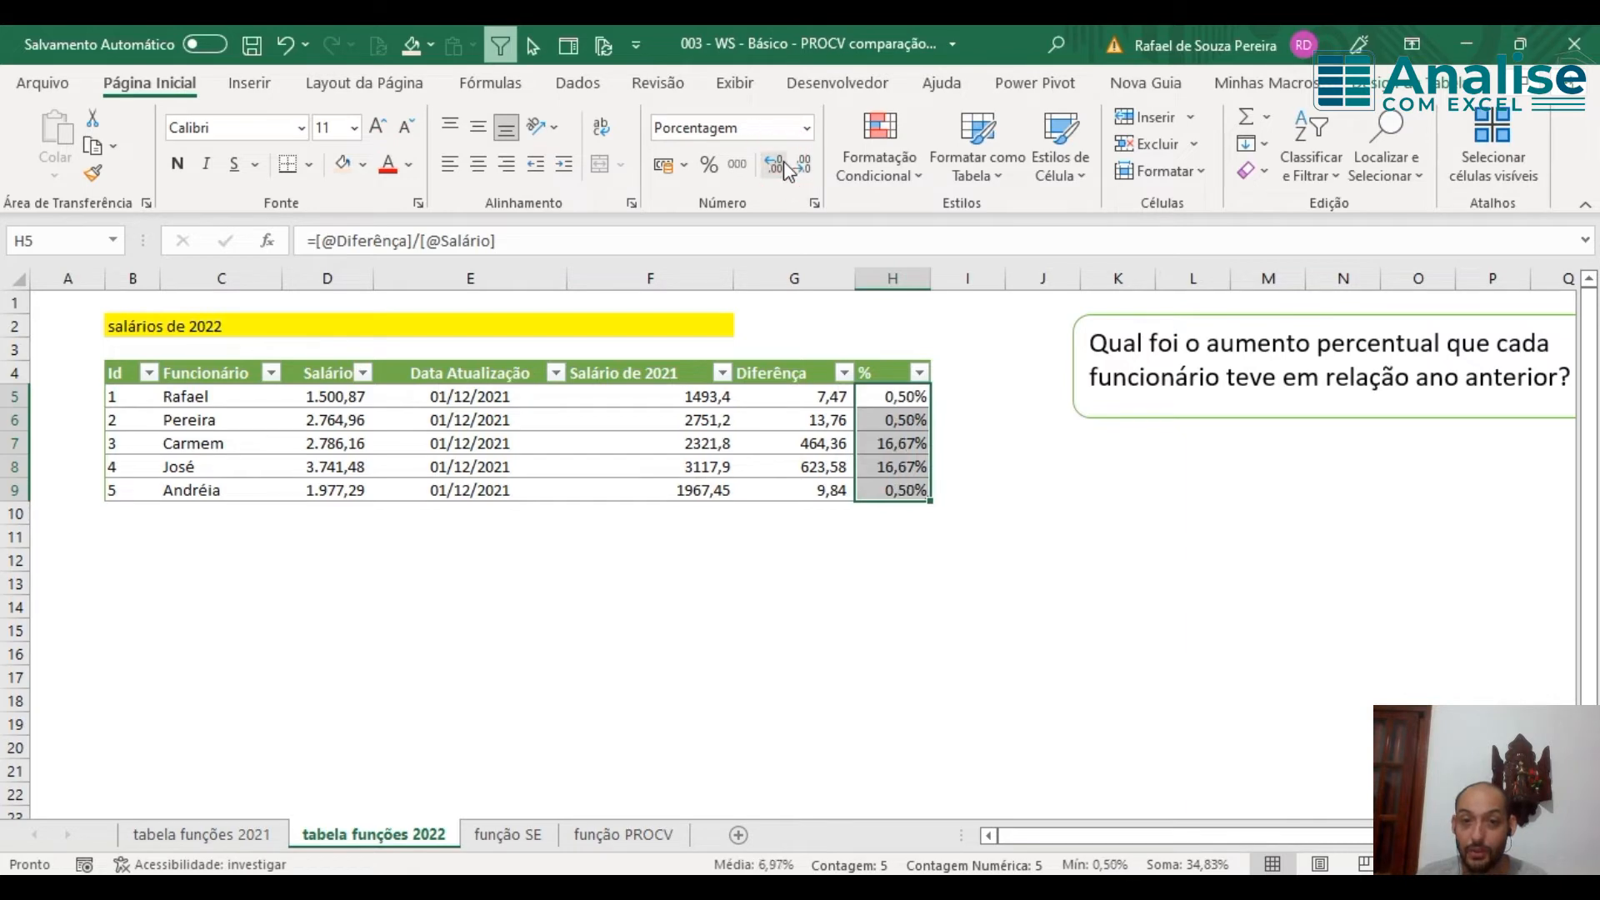
# Step: Review the employees' percentage raises and the Id column of the 2022 table
pyautogui.moveTo(919, 388); pyautogui.dragTo(921, 514)
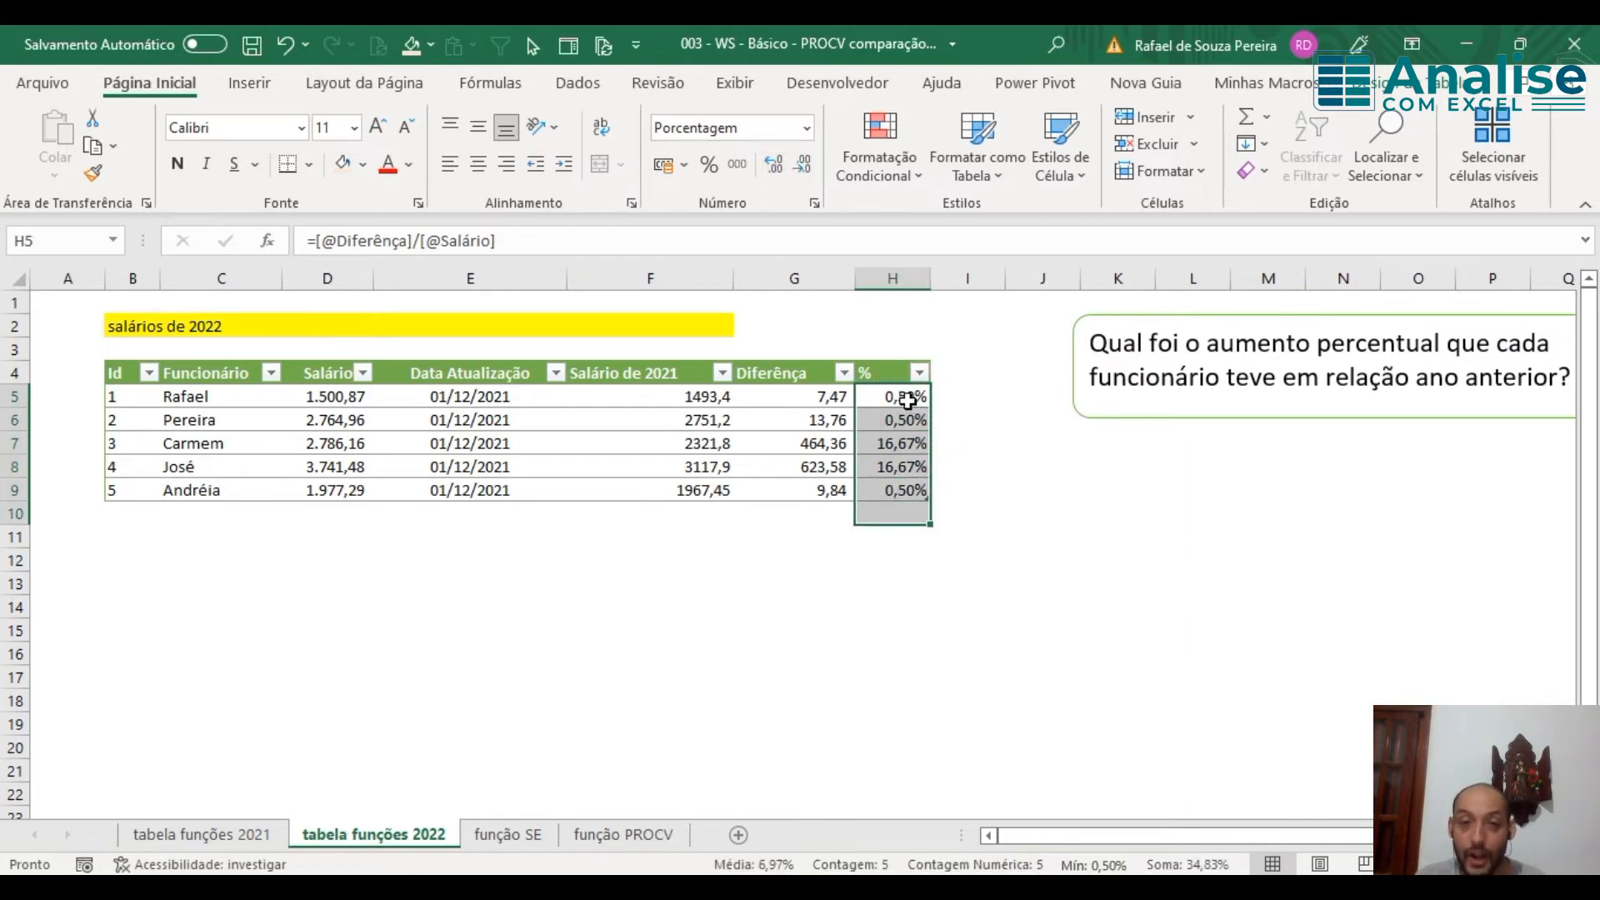
pyautogui.moveTo(911, 400); pyautogui.dragTo(917, 492)
pyautogui.click(1018, 533)
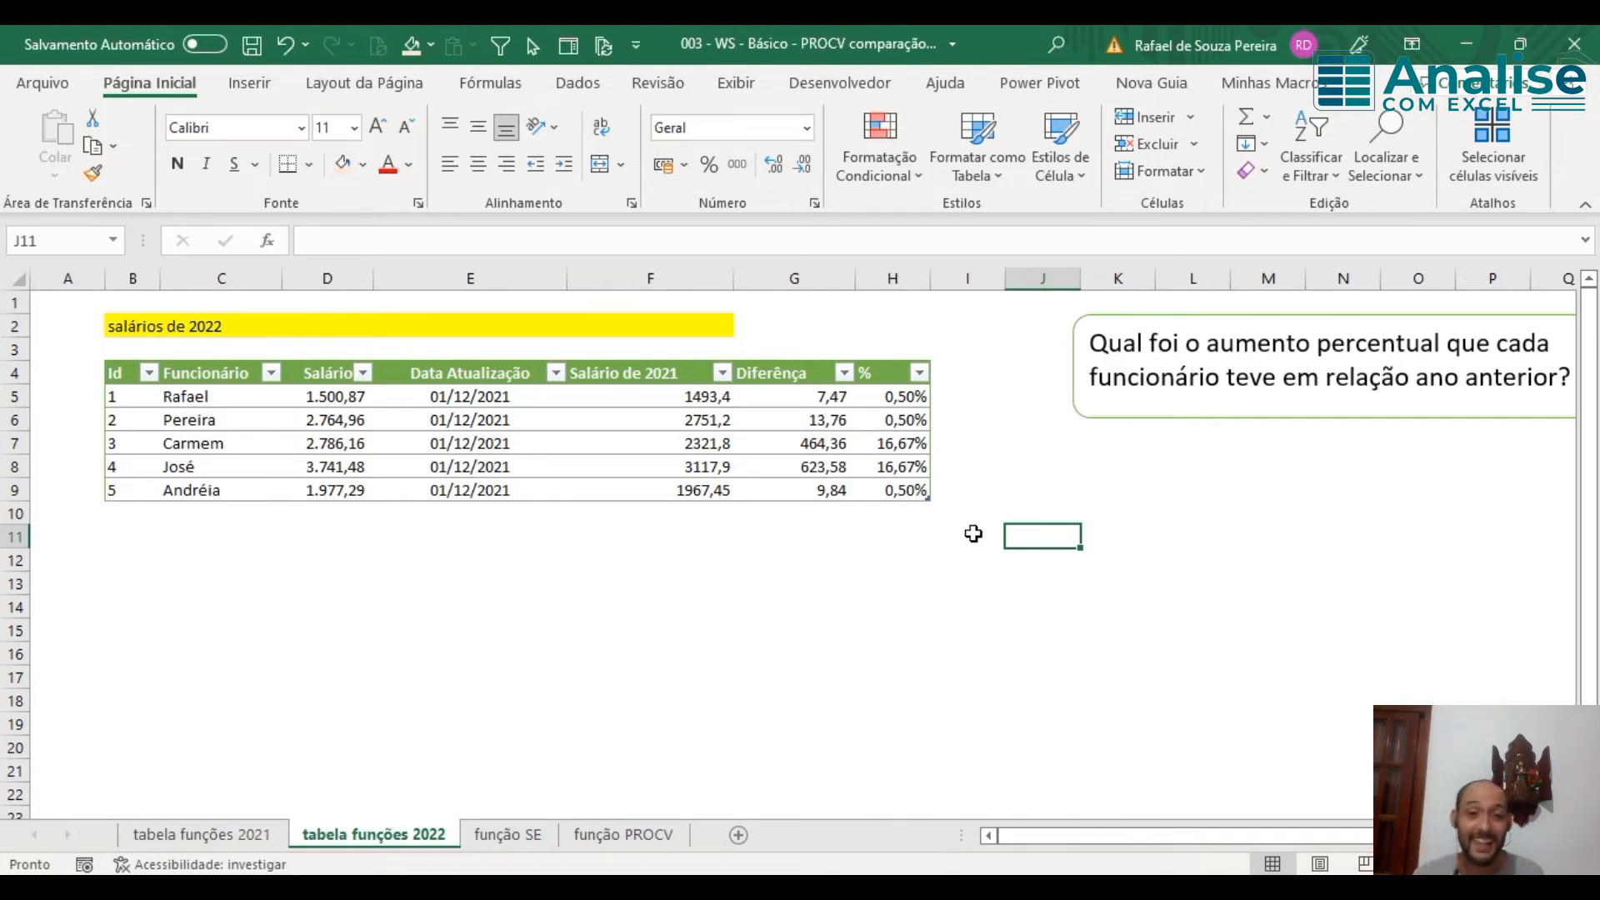
pyautogui.click(254, 394)
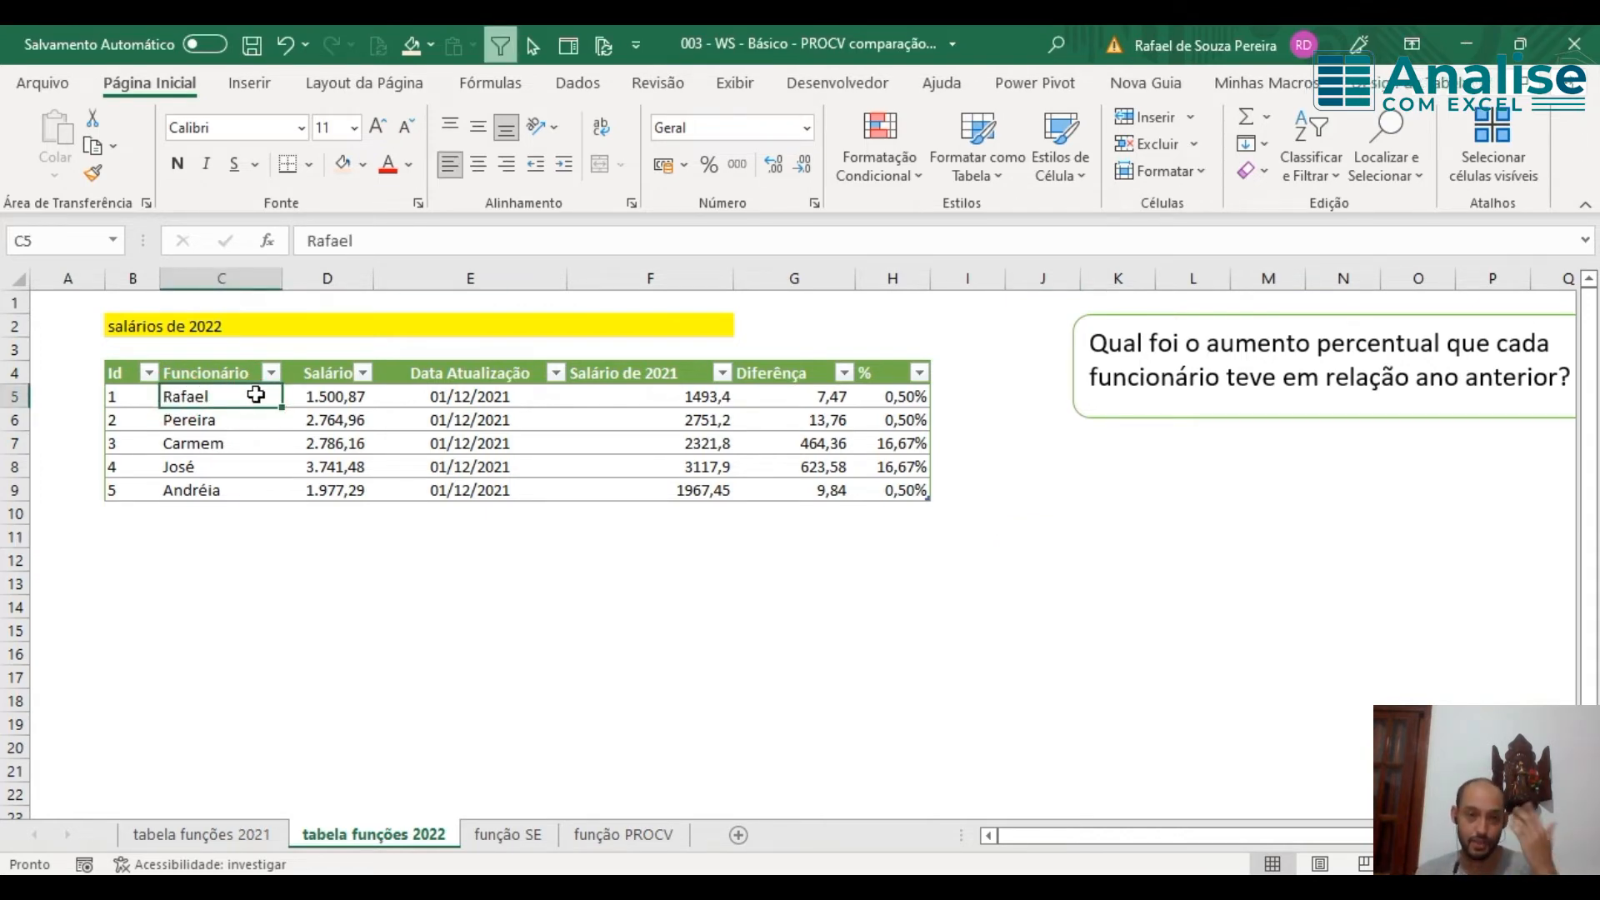
pyautogui.moveTo(130, 373); pyautogui.dragTo(131, 489)
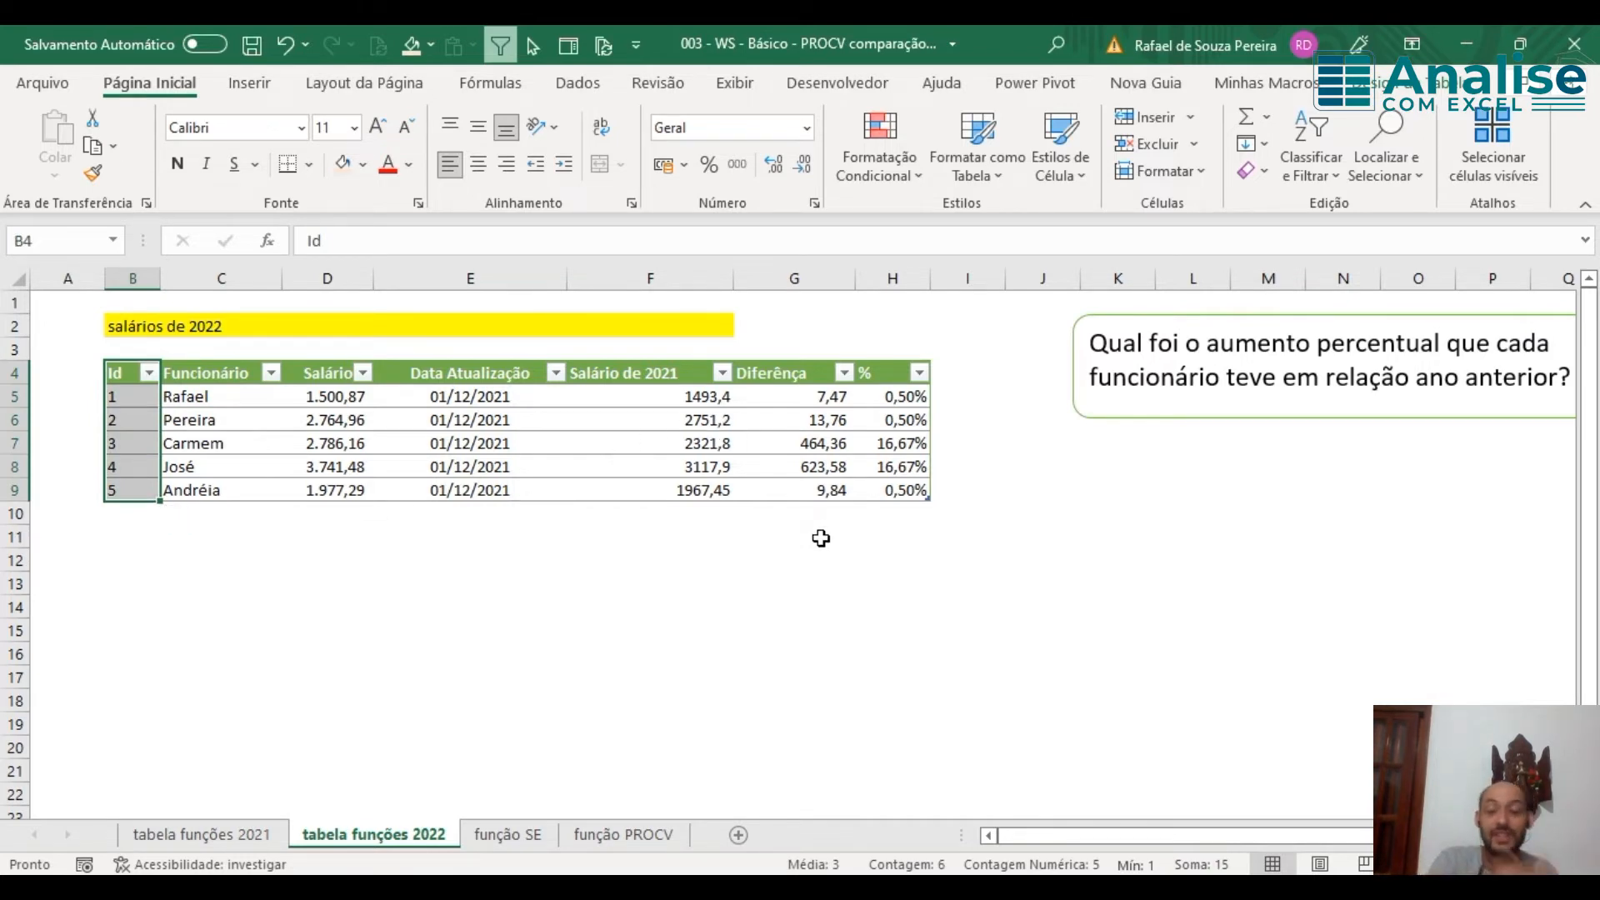
# Step: Change the employee name for Id 3 in the 2022 table to duplicate the name for Id 1
pyautogui.click(208, 449)
pyautogui.write('Rafael')
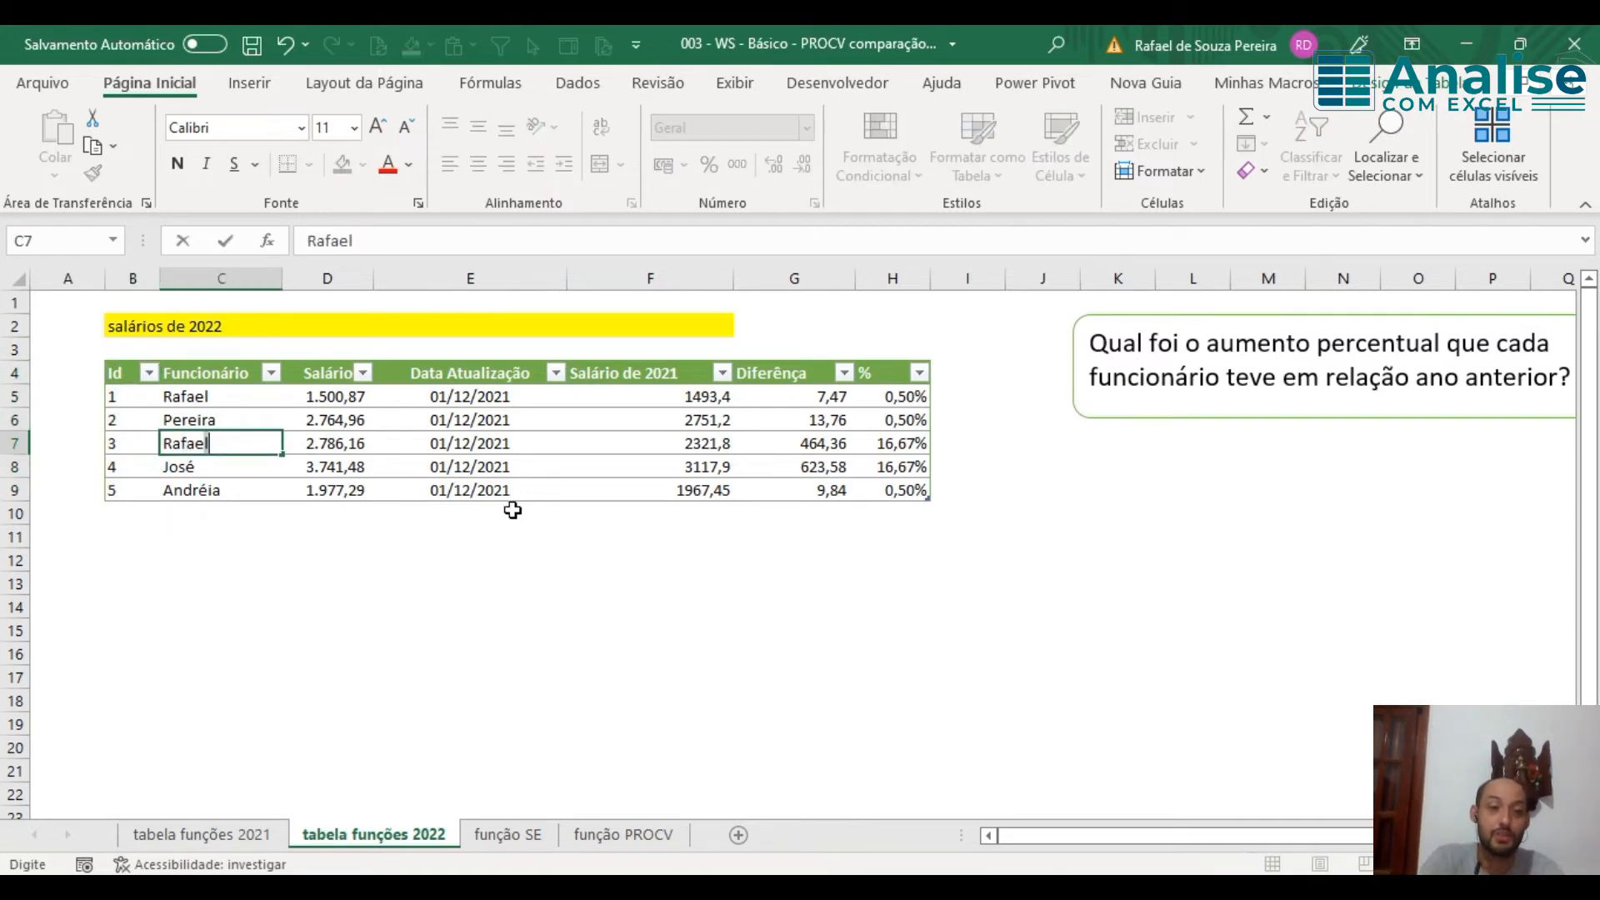
pyautogui.press('Return')
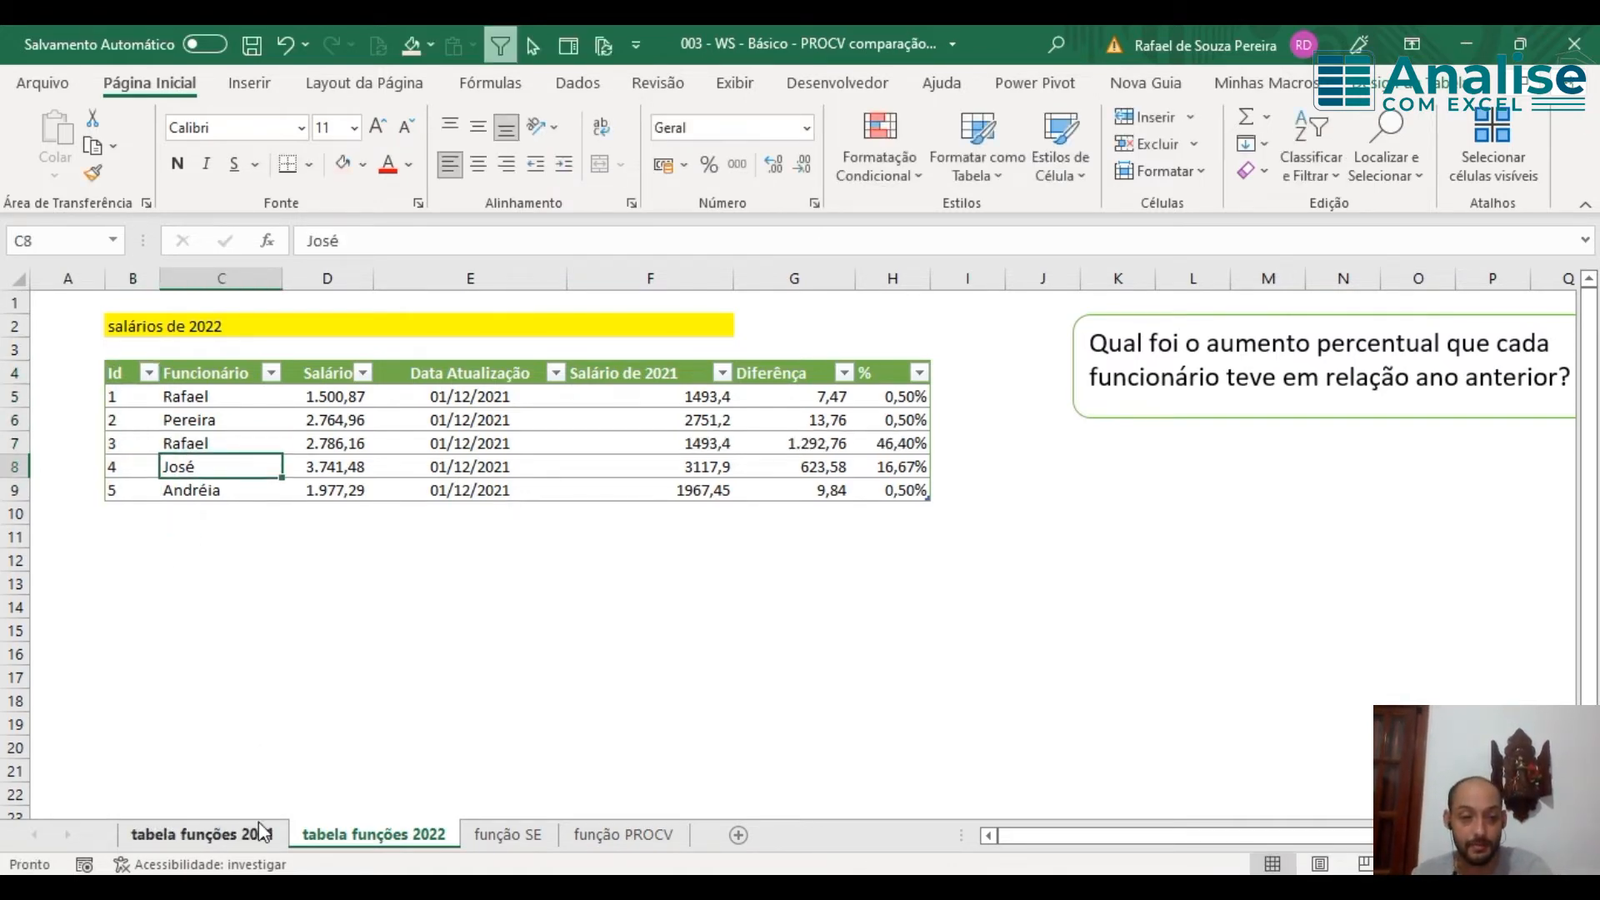
# Step: On the tabela funções 2021 sheet, change the employee name for Id 3 to duplicate the name for Id 1
pyautogui.click(234, 834)
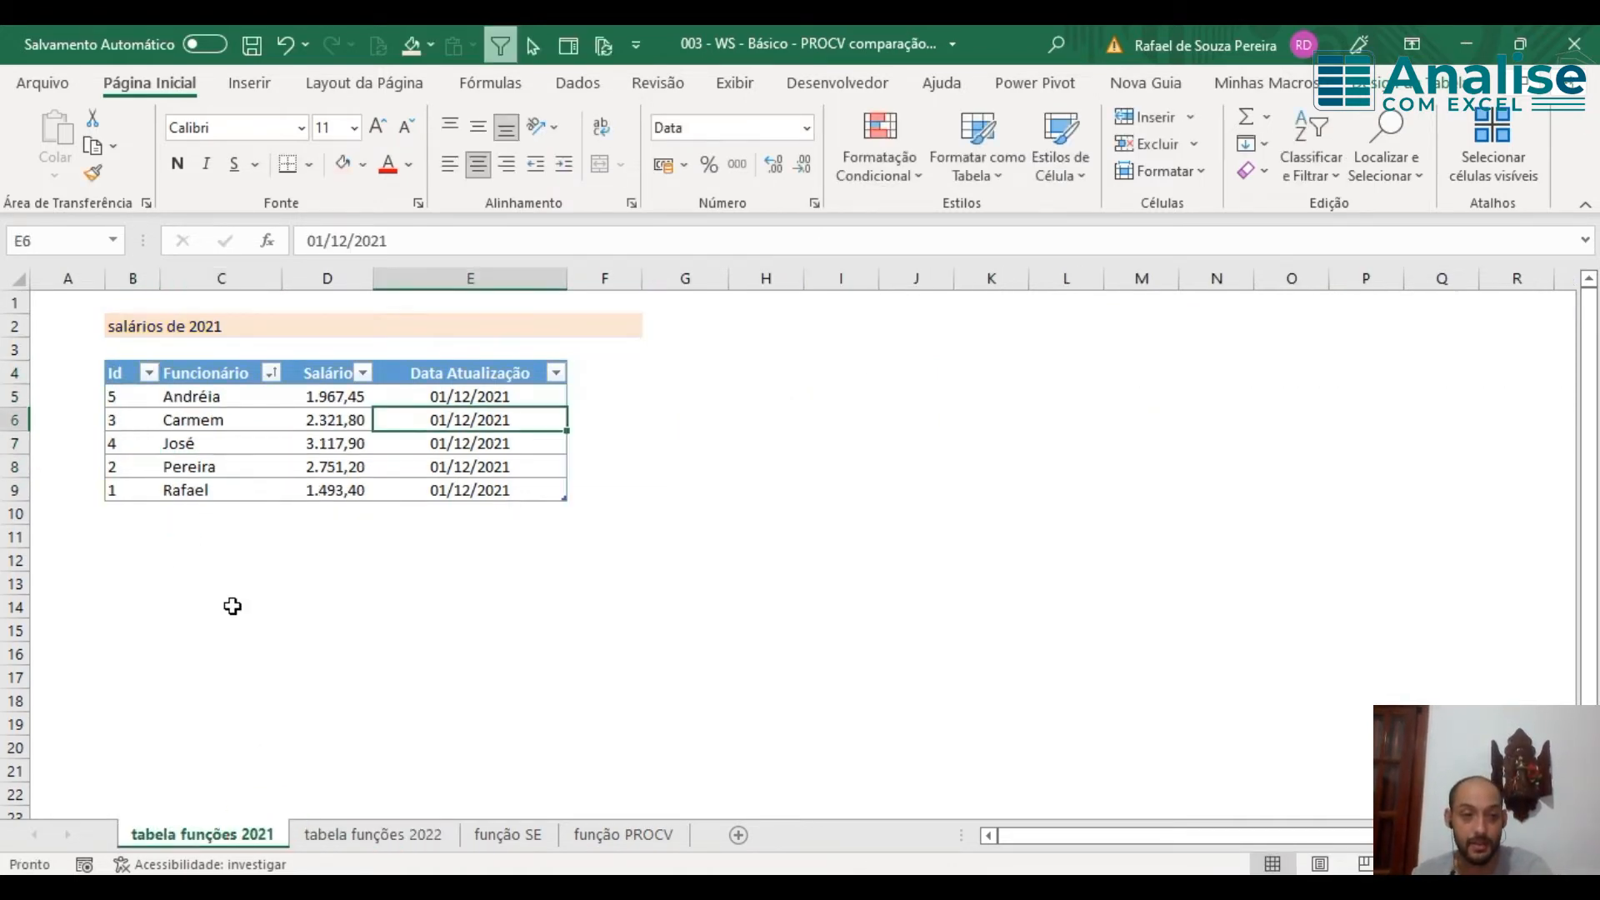
pyautogui.click(405, 835)
pyautogui.click(250, 840)
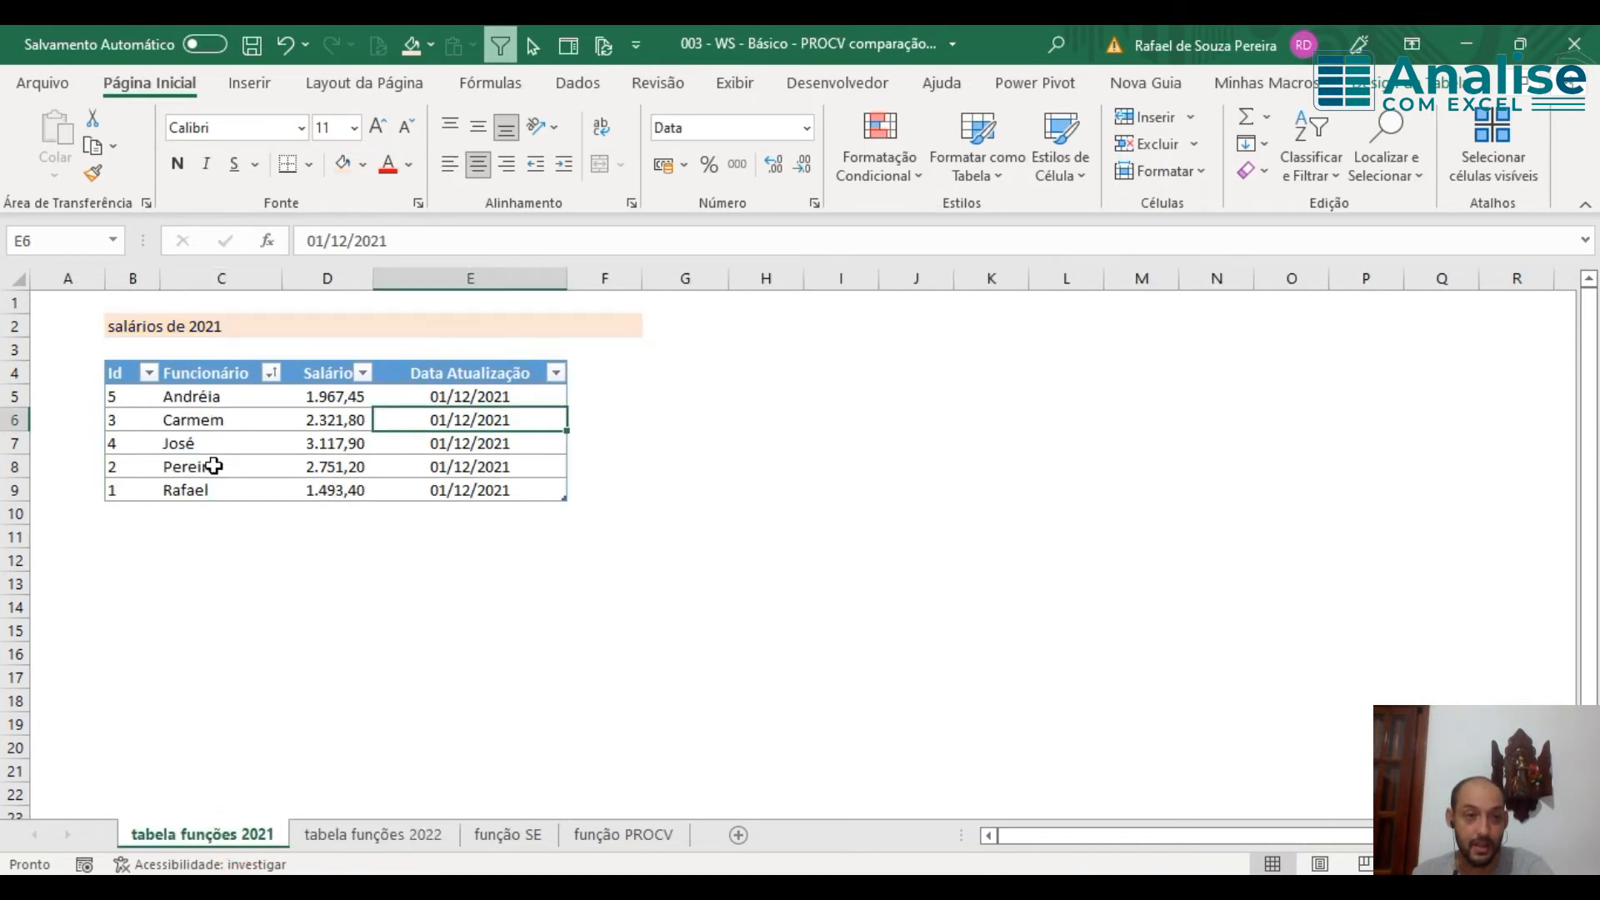
pyautogui.click(214, 421)
pyautogui.write('Rafael')
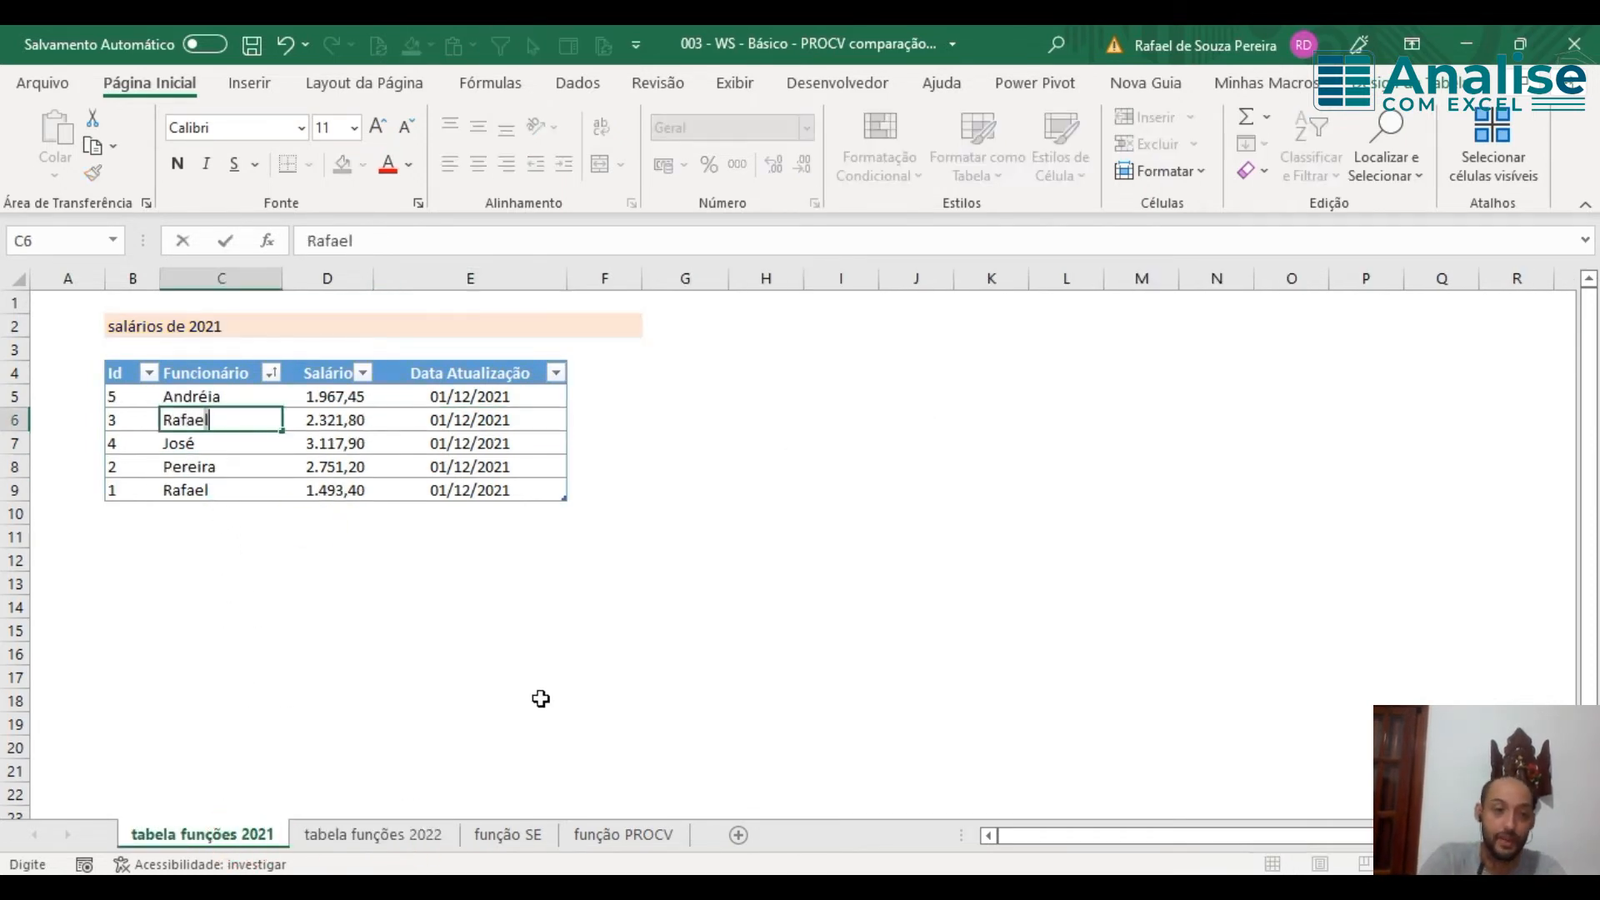
pyautogui.press('Return')
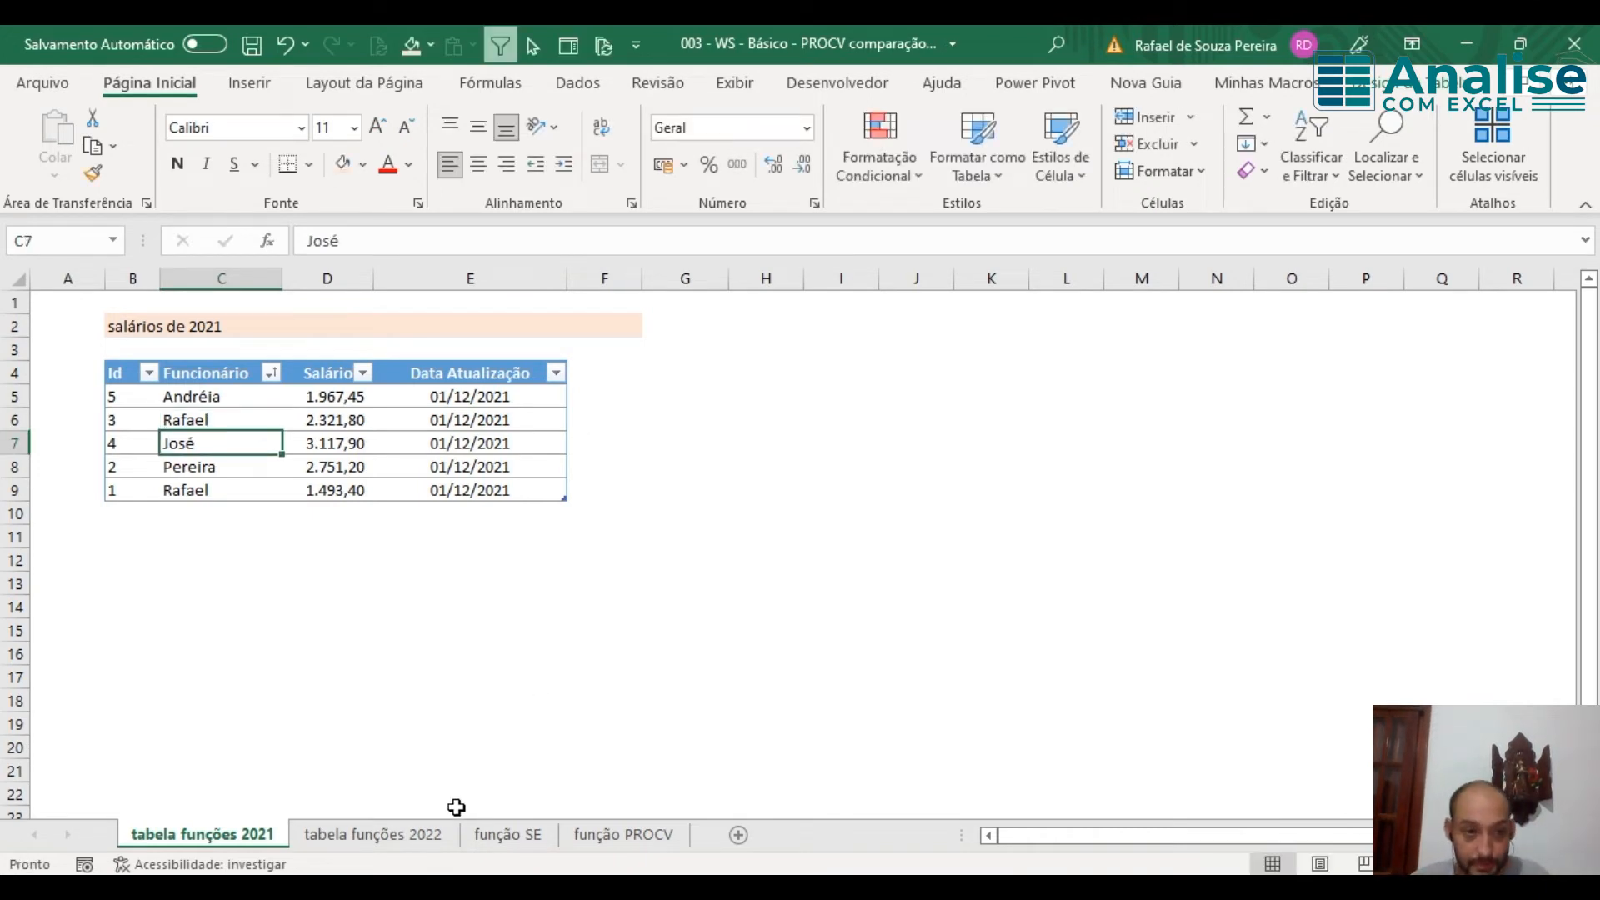
# Step: Compare the 2021 salaries of the two employees sharing the same name, Id 3 and Id 1
pyautogui.click(340, 418)
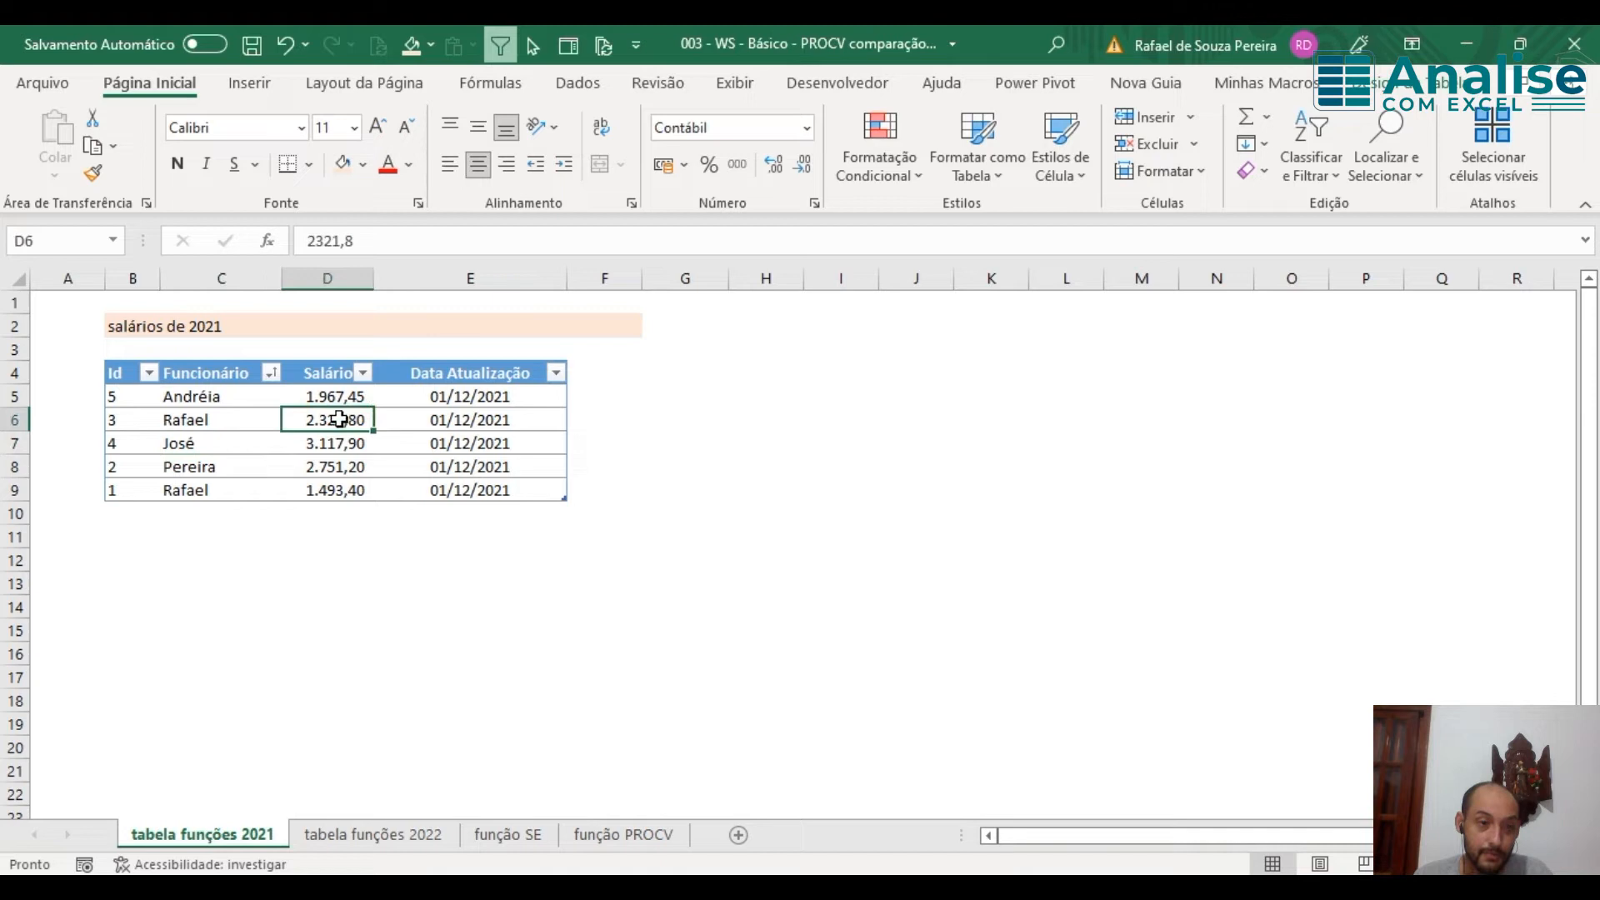
pyautogui.click(340, 491)
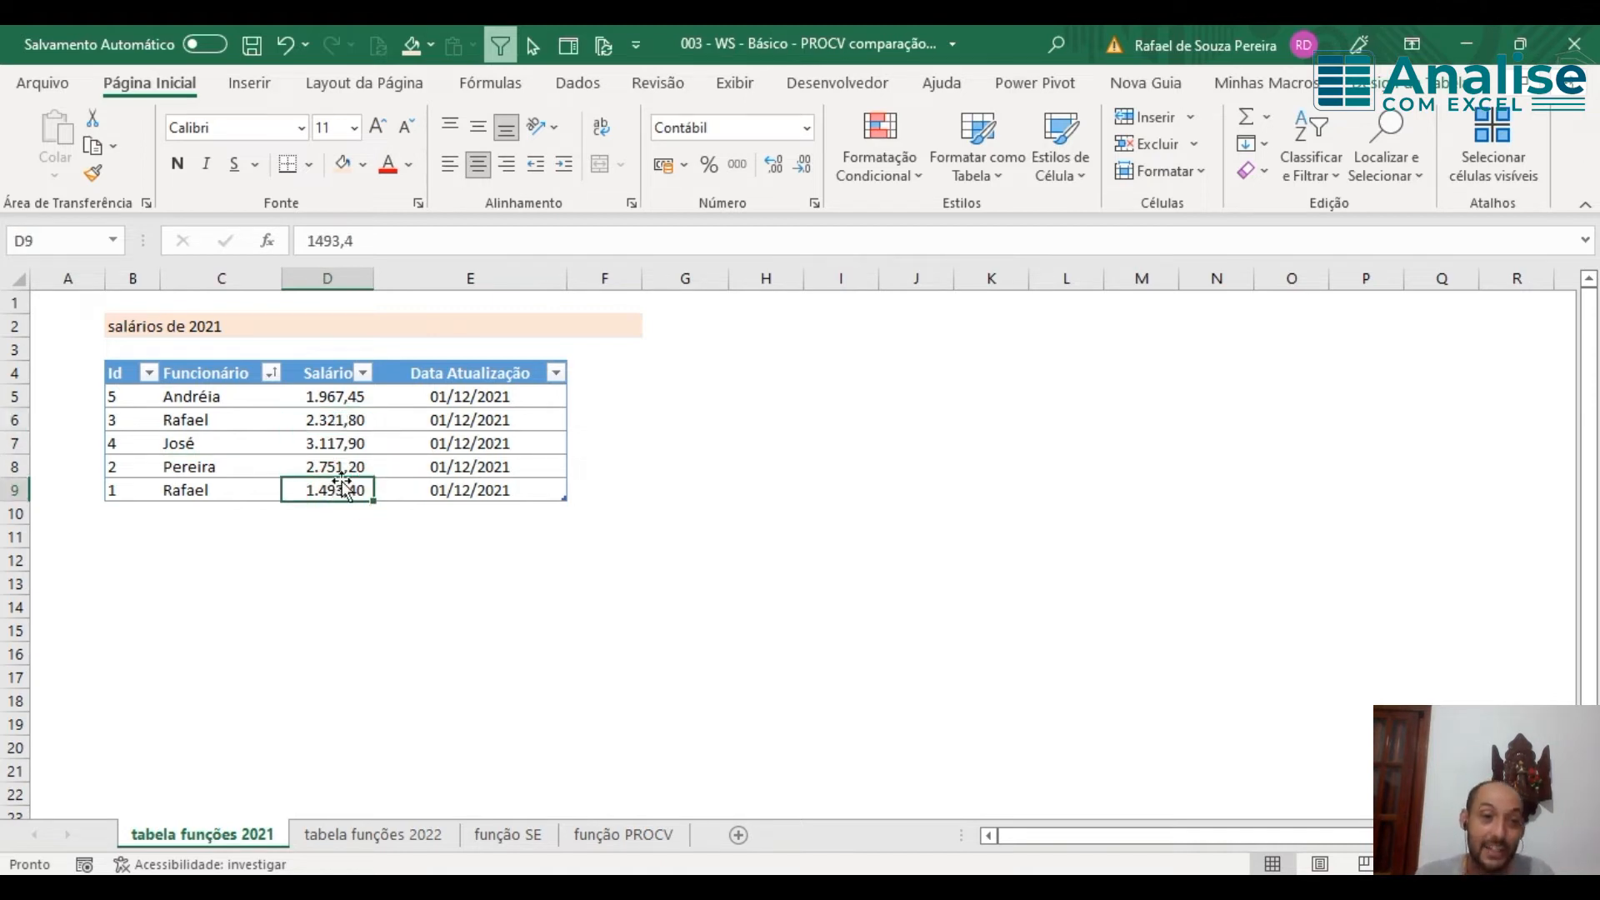
pyautogui.click(339, 424)
pyautogui.click(334, 492)
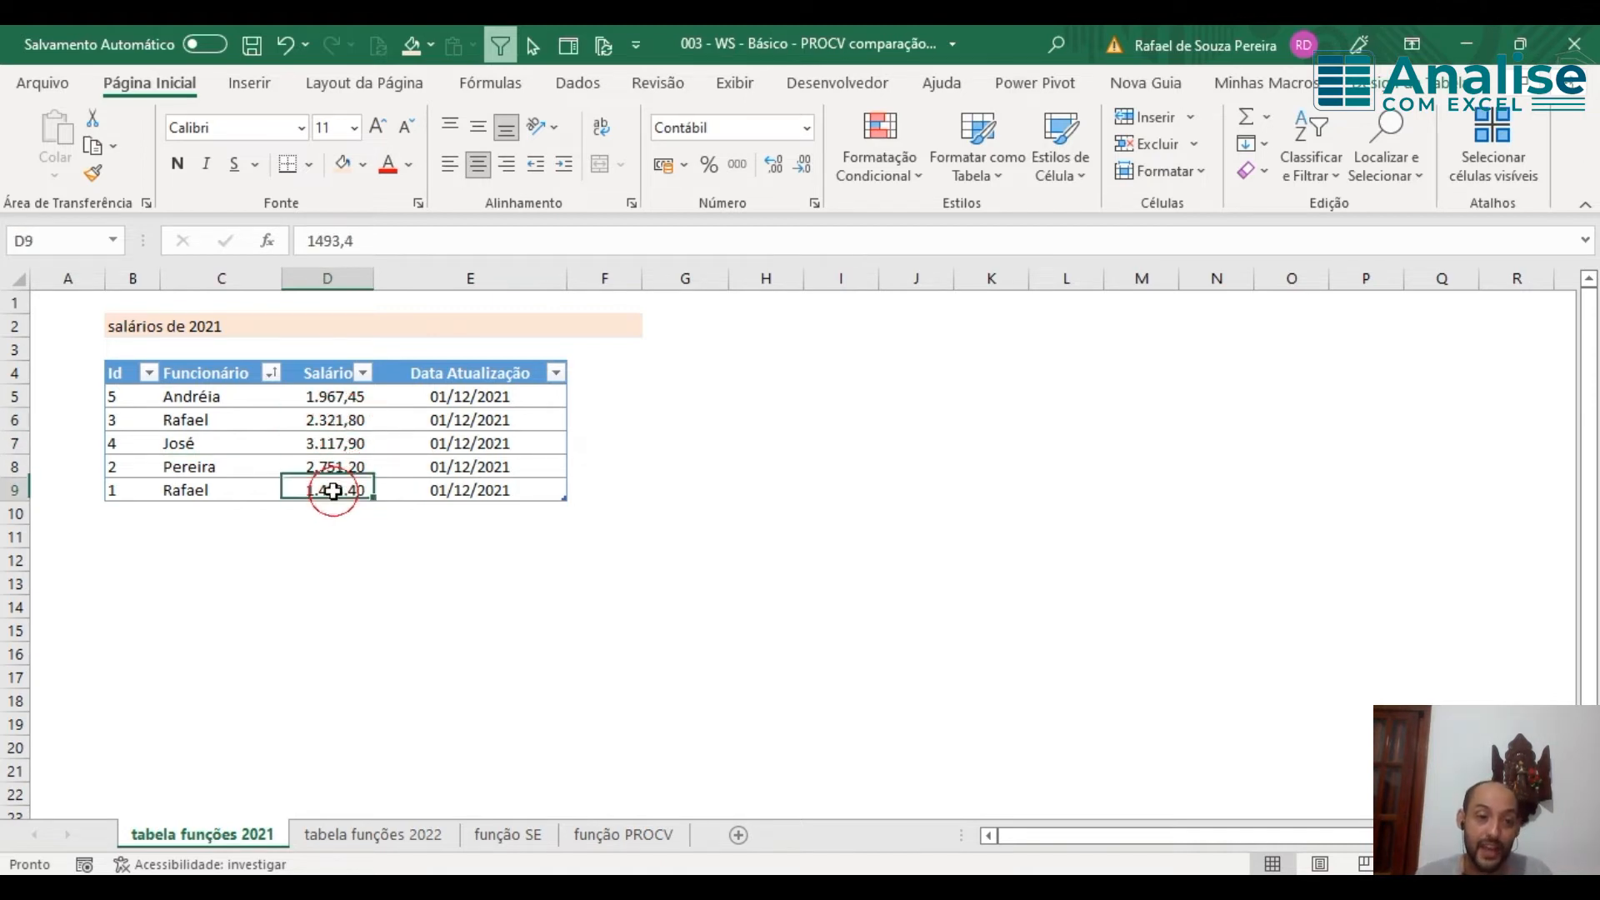
# Step: Highlight the complete rows for Id 1 and Id 3 in the tabela funções 2022 table with a light orange fill
pyautogui.click(423, 834)
pyautogui.click(688, 395)
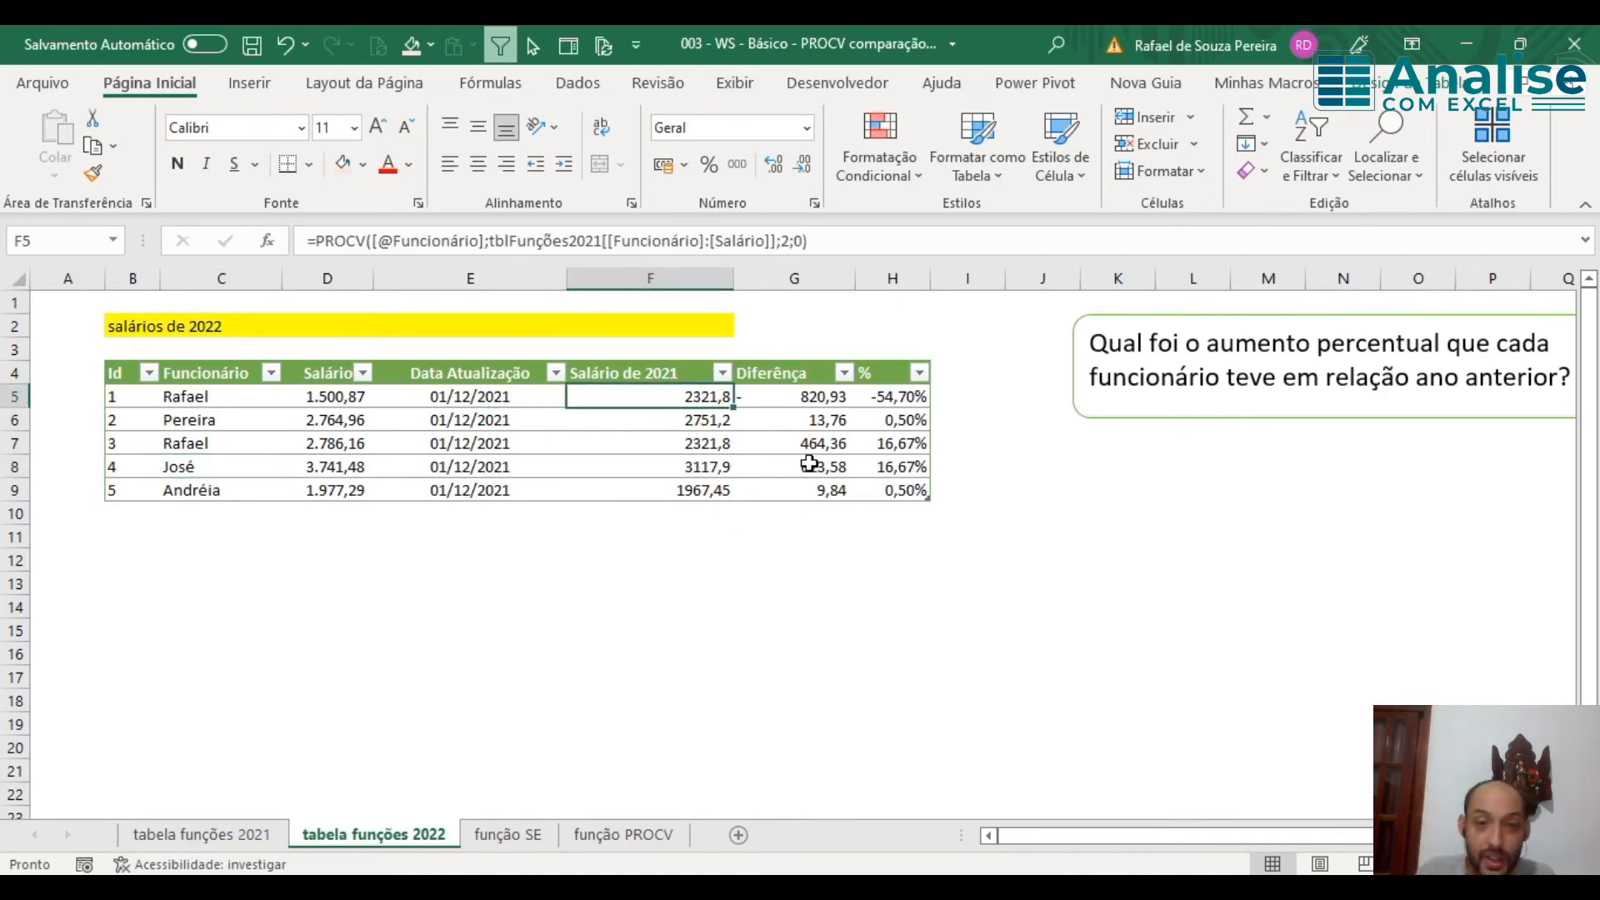
pyautogui.keyDown('ctrl'); pyautogui.click(708, 443); pyautogui.keyUp('ctrl')
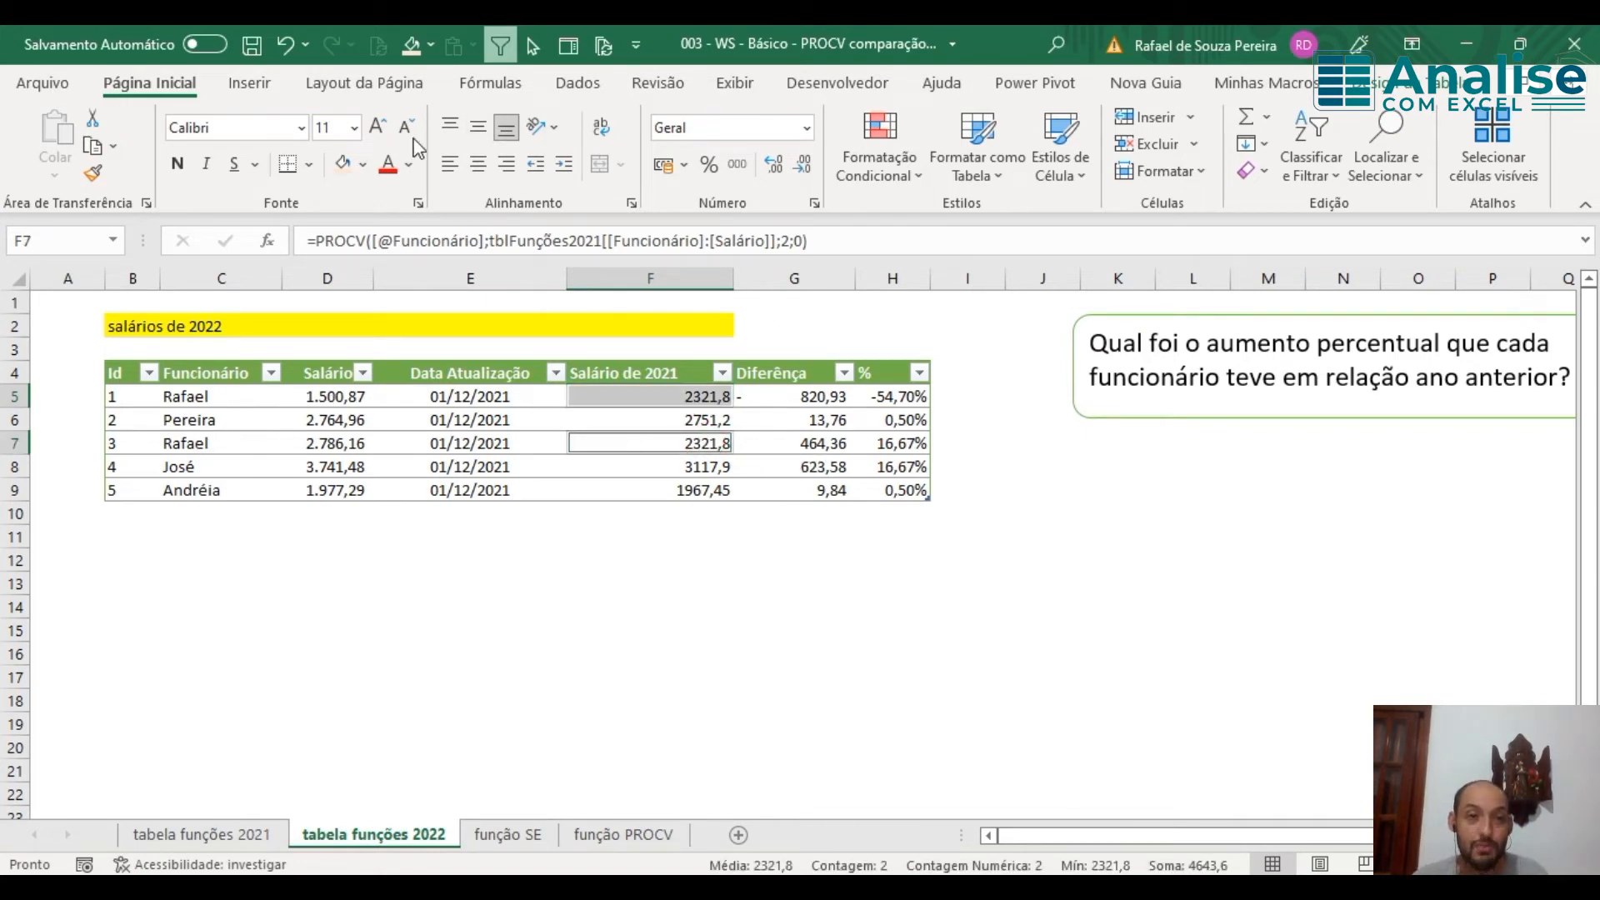
pyautogui.click(347, 171)
pyautogui.moveTo(805, 444); pyautogui.dragTo(190, 444)
pyautogui.click(109, 396)
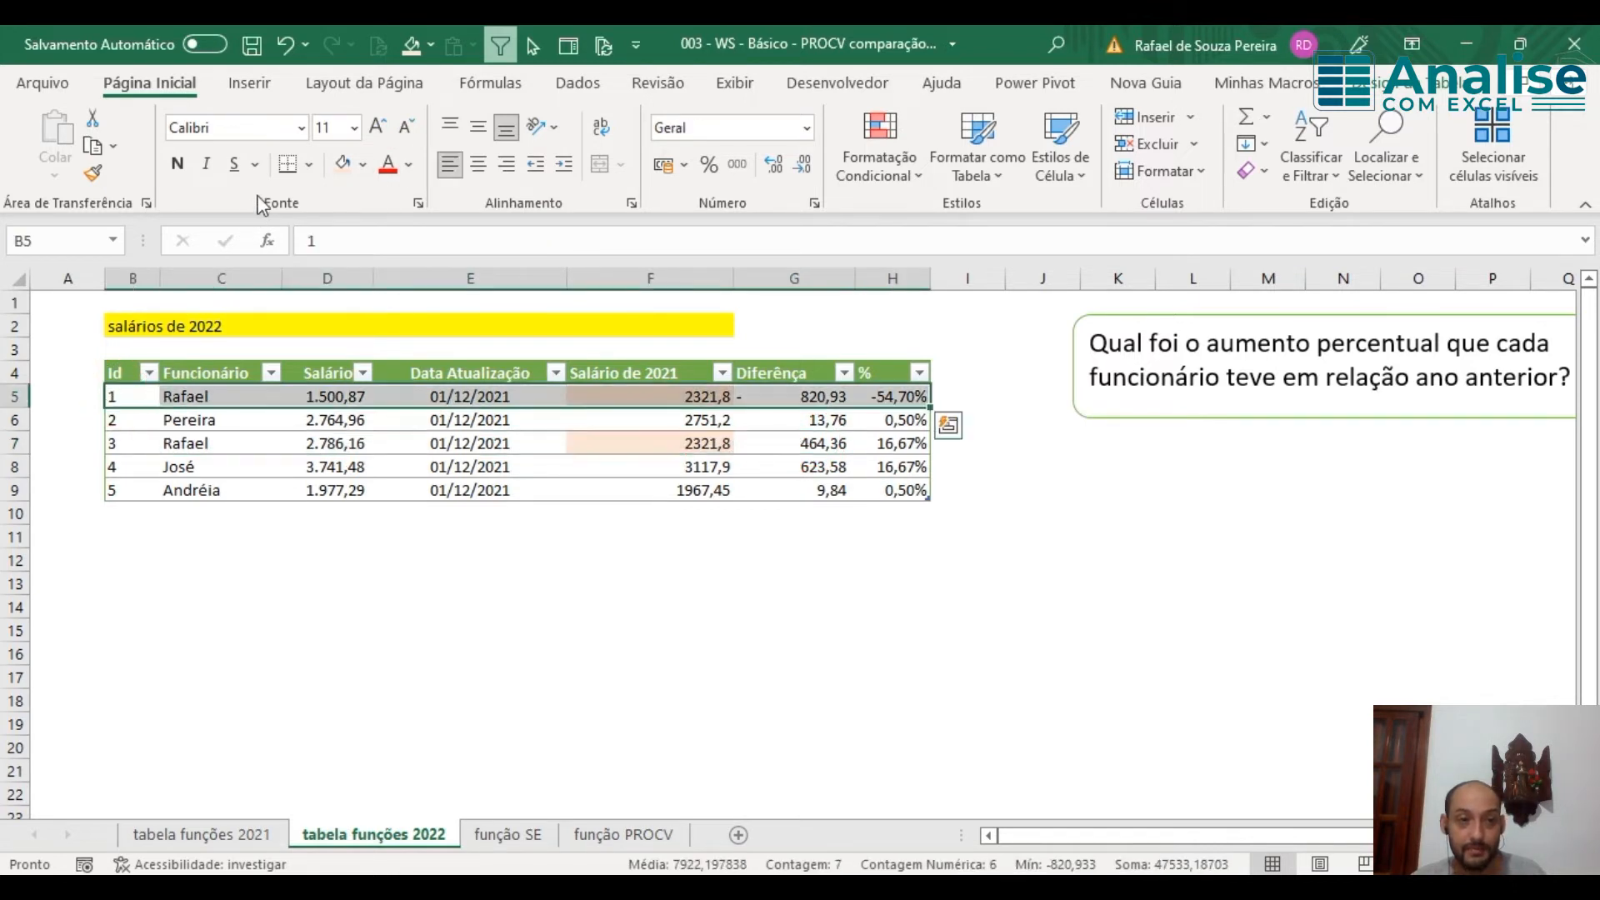
pyautogui.click(338, 167)
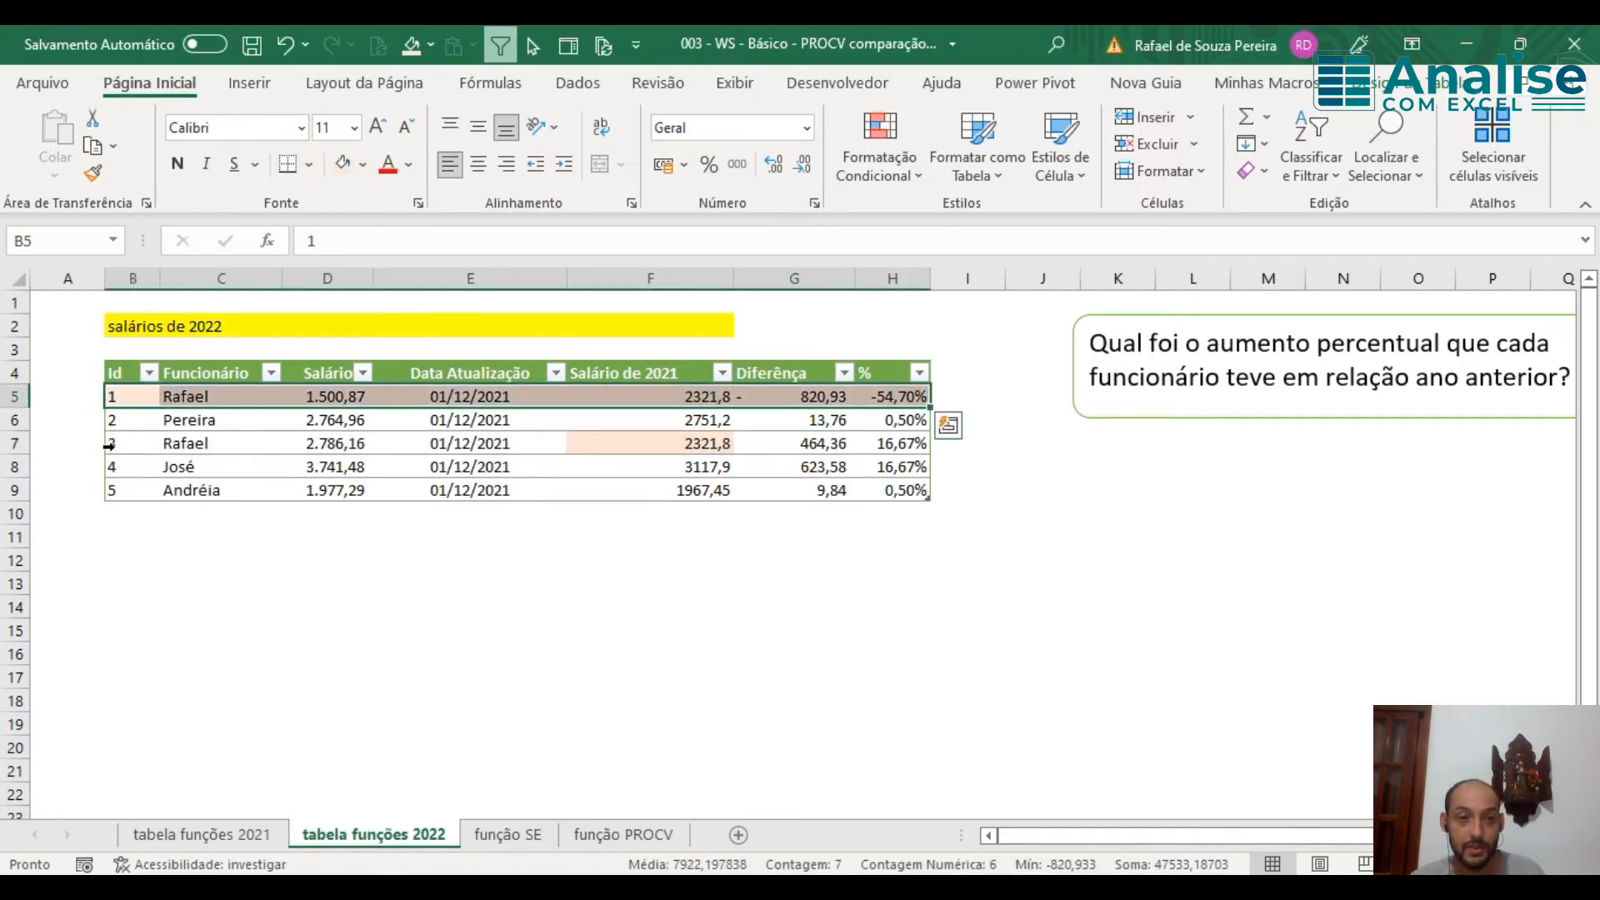
pyautogui.click(109, 442)
pyautogui.click(341, 164)
pyautogui.click(667, 468)
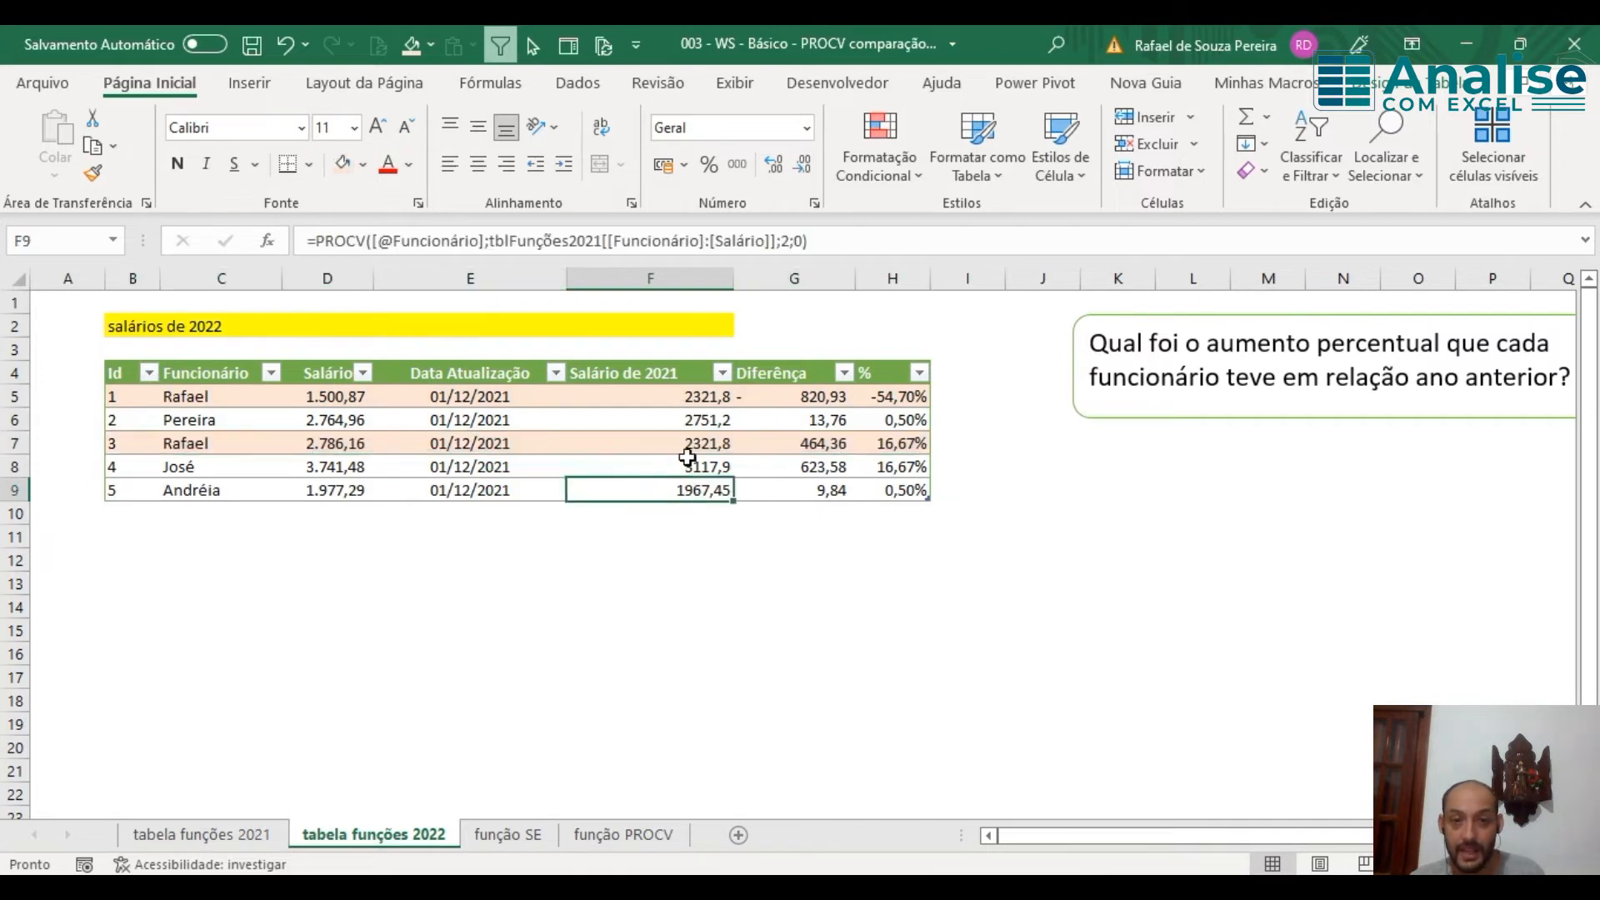
# Step: Compare the Salário de 2021 lookups for Id 1 and Id 3, and examine the Id column as a unique key
pyautogui.click(682, 392)
pyautogui.click(698, 442)
pyautogui.click(707, 399)
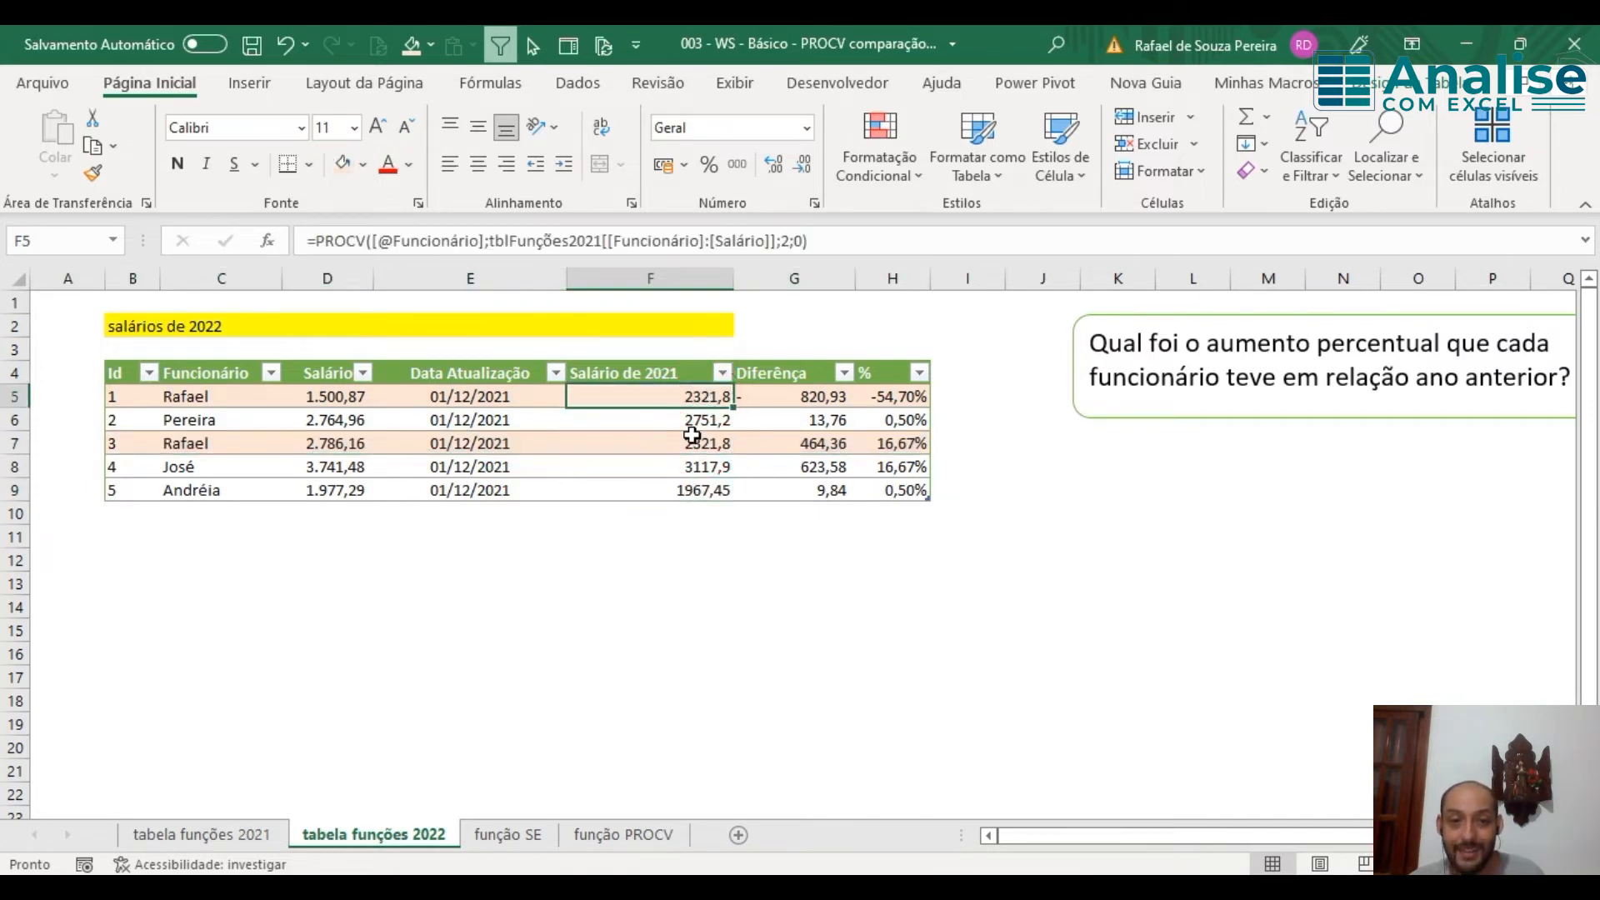
pyautogui.click(692, 442)
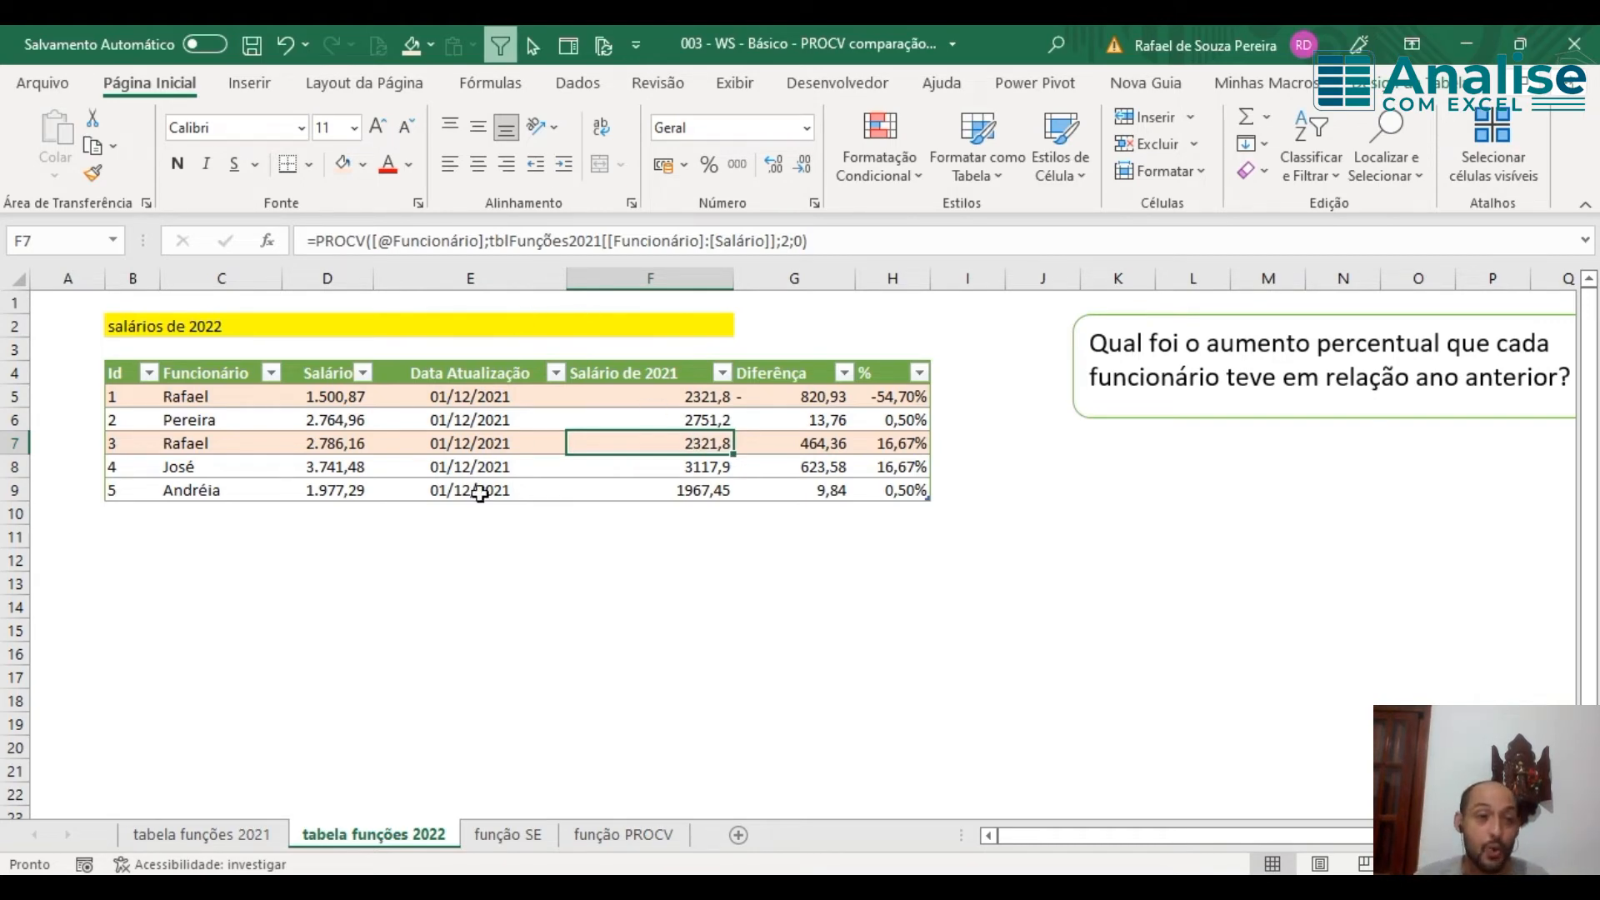
pyautogui.moveTo(140, 397); pyautogui.dragTo(141, 489)
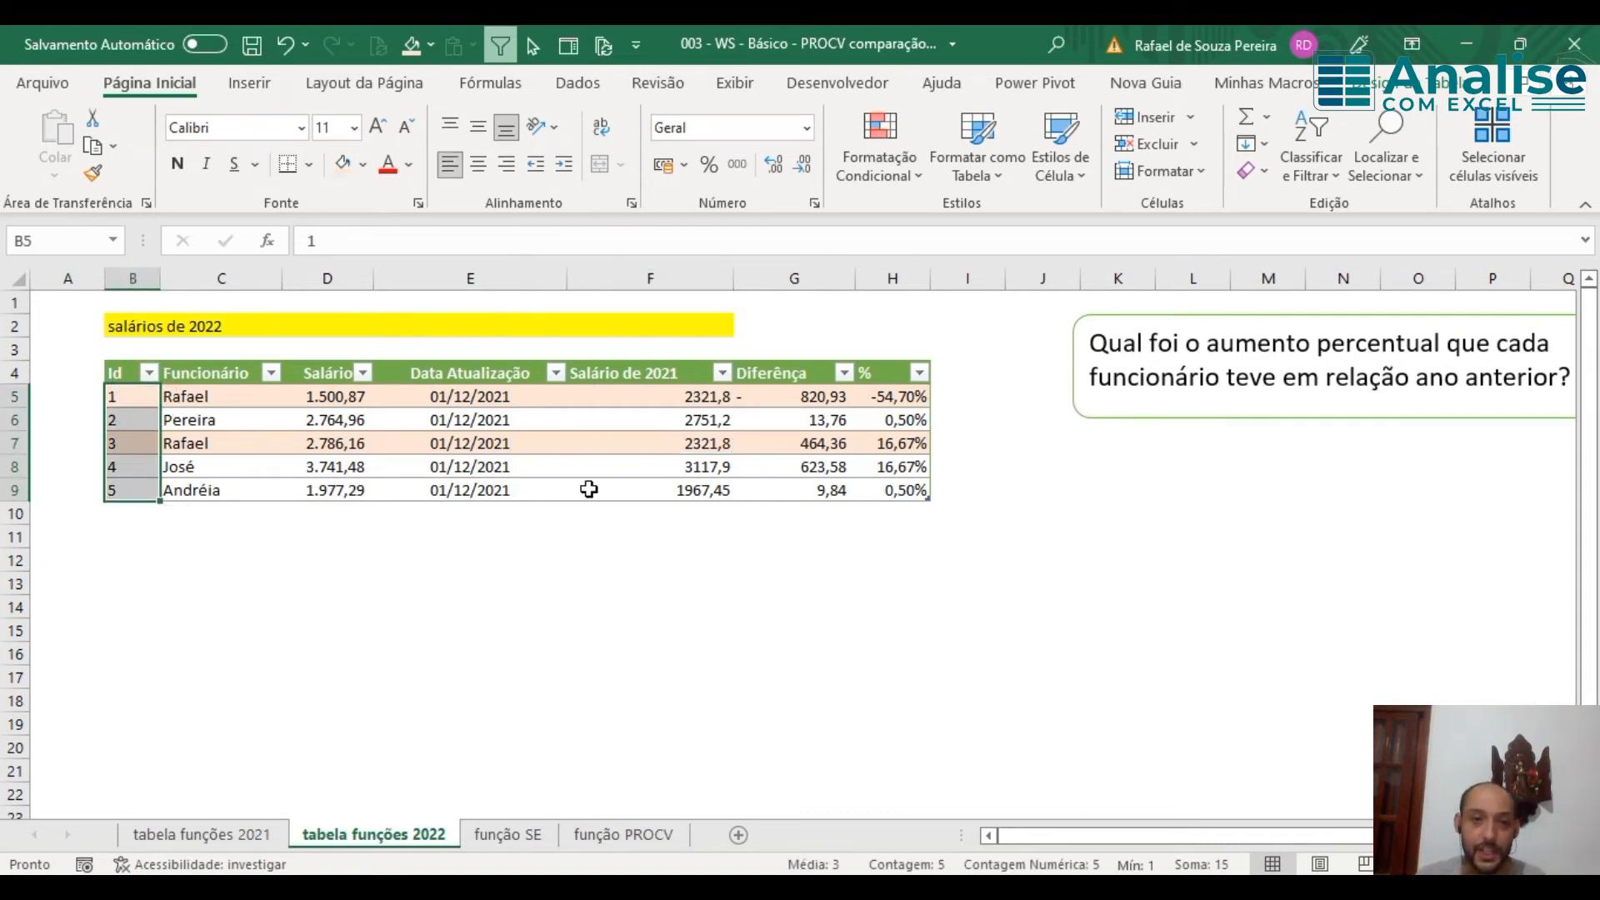
# Step: Clear the name-based PROCV formulas from the Salário de 2021 column and check the dependent Diferênça and % columns
pyautogui.click(683, 393)
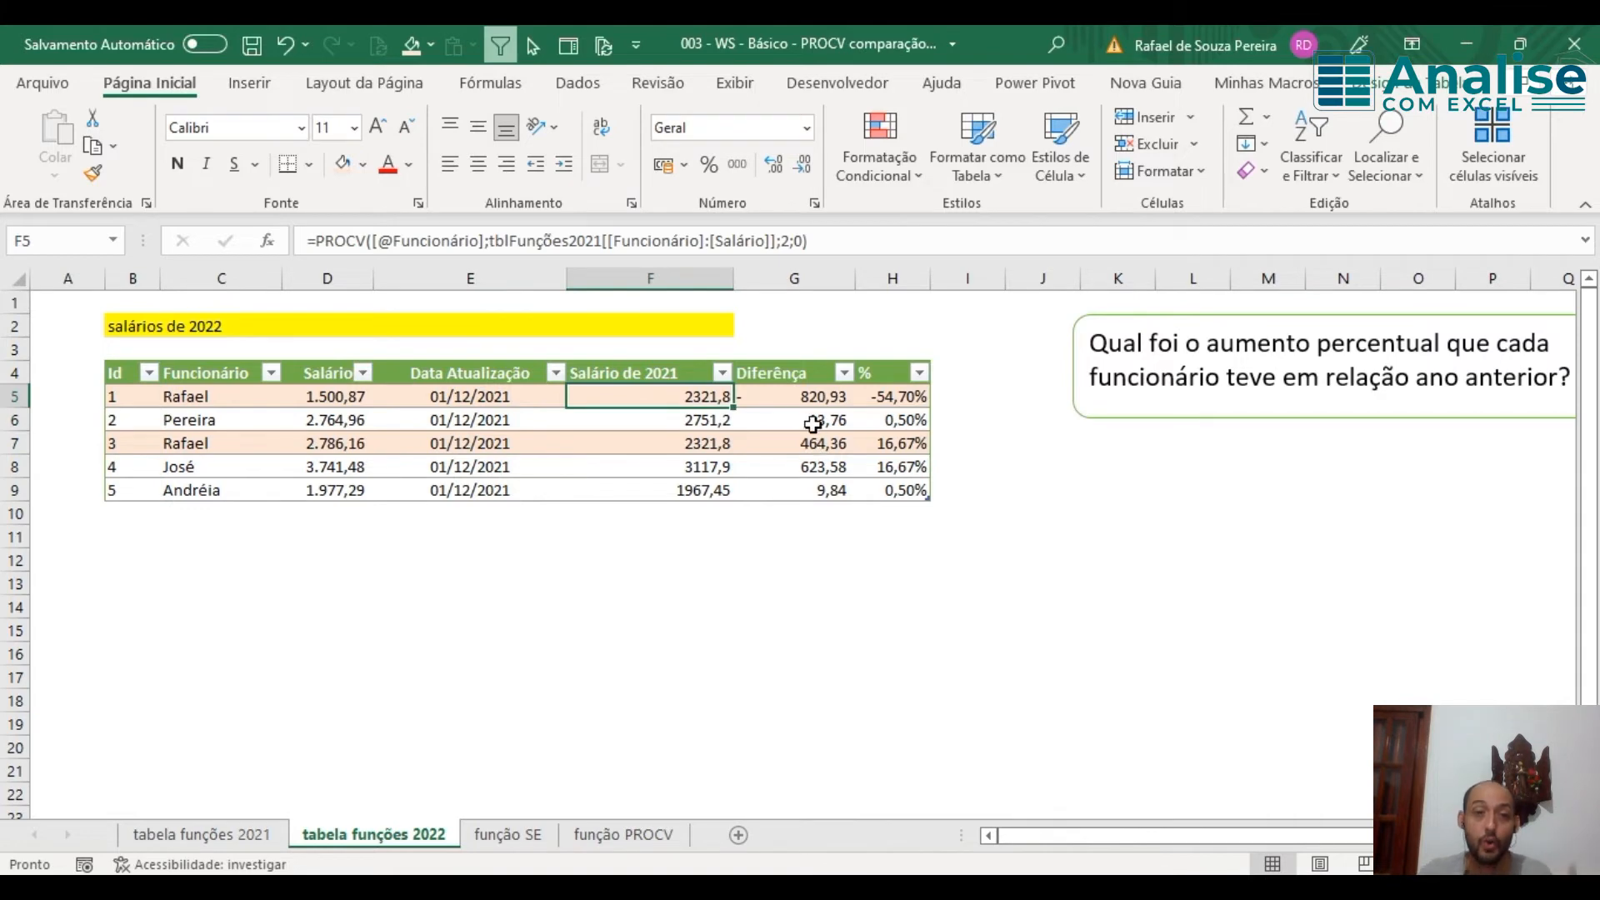
pyautogui.hotkey('ctrl', 'shift', 'Down')
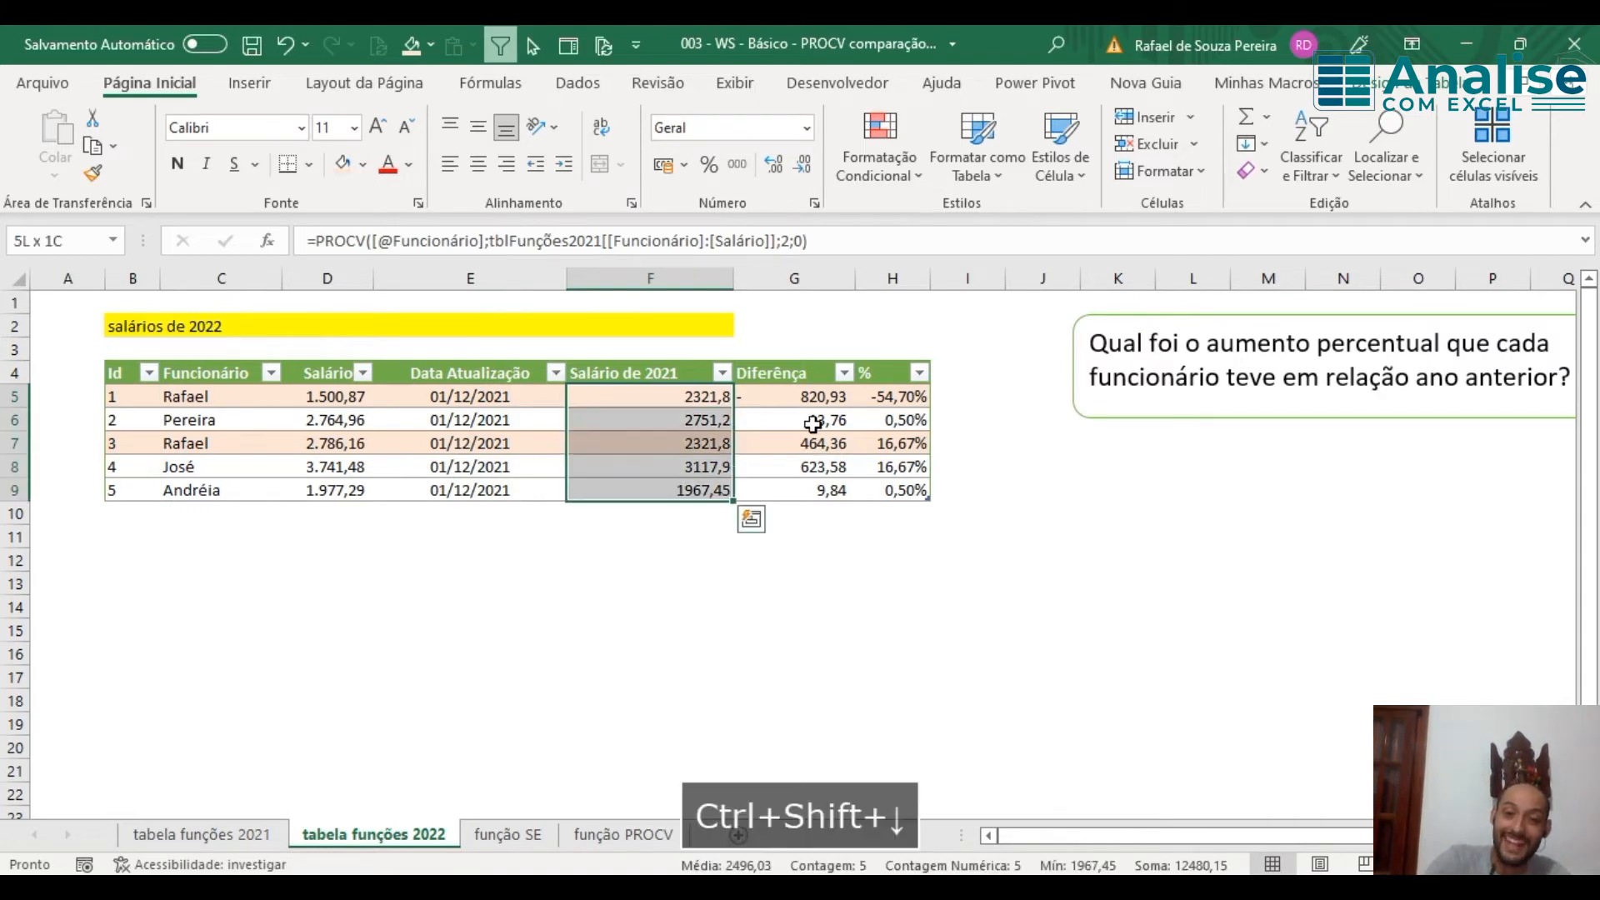
pyautogui.press('Delete')
pyautogui.press('Right')
pyautogui.hotkey('shift', 'Down')
pyautogui.hotkey('shift', 'Down')
pyautogui.hotkey('shift', 'Down')
pyautogui.hotkey('shift', 'Down')
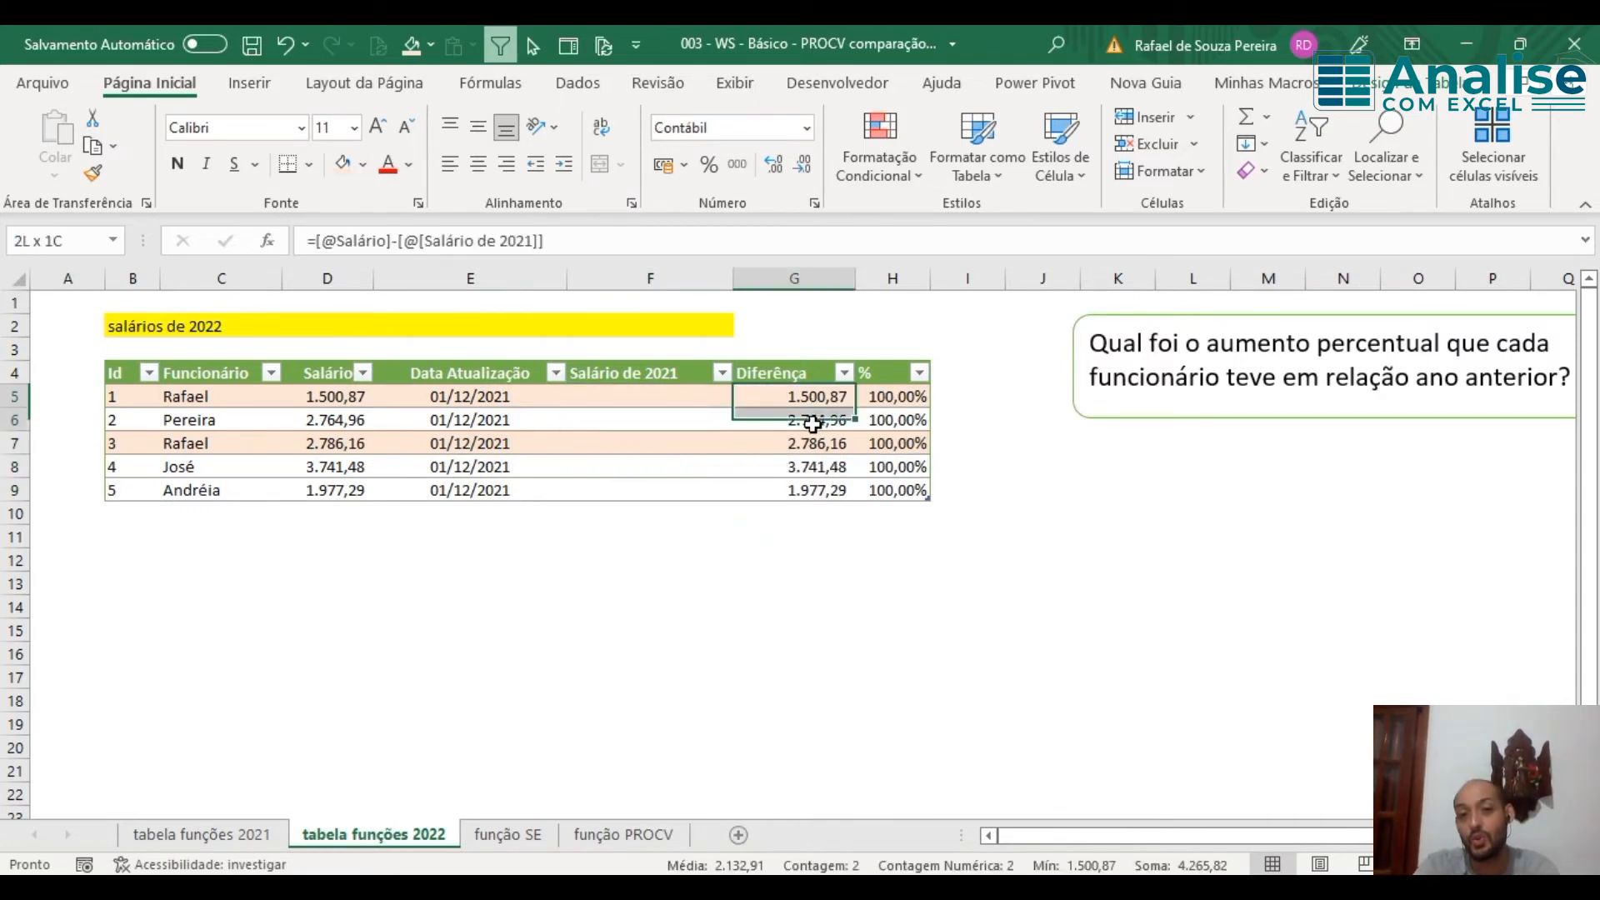
pyautogui.hotkey('shift', 'Right')
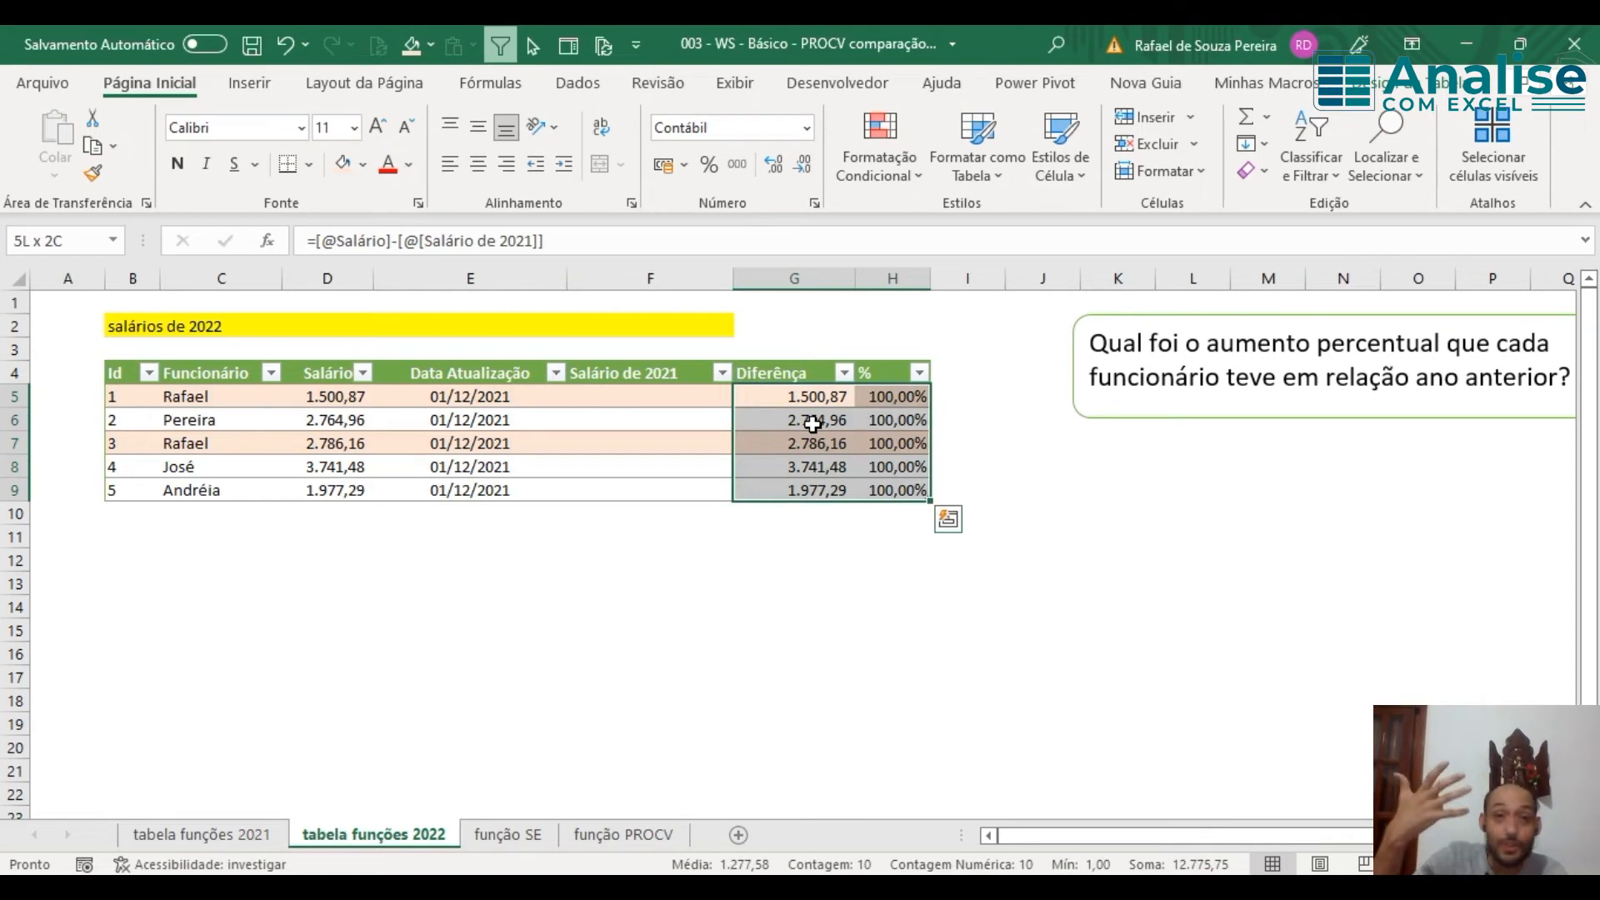
pyautogui.press('Left')
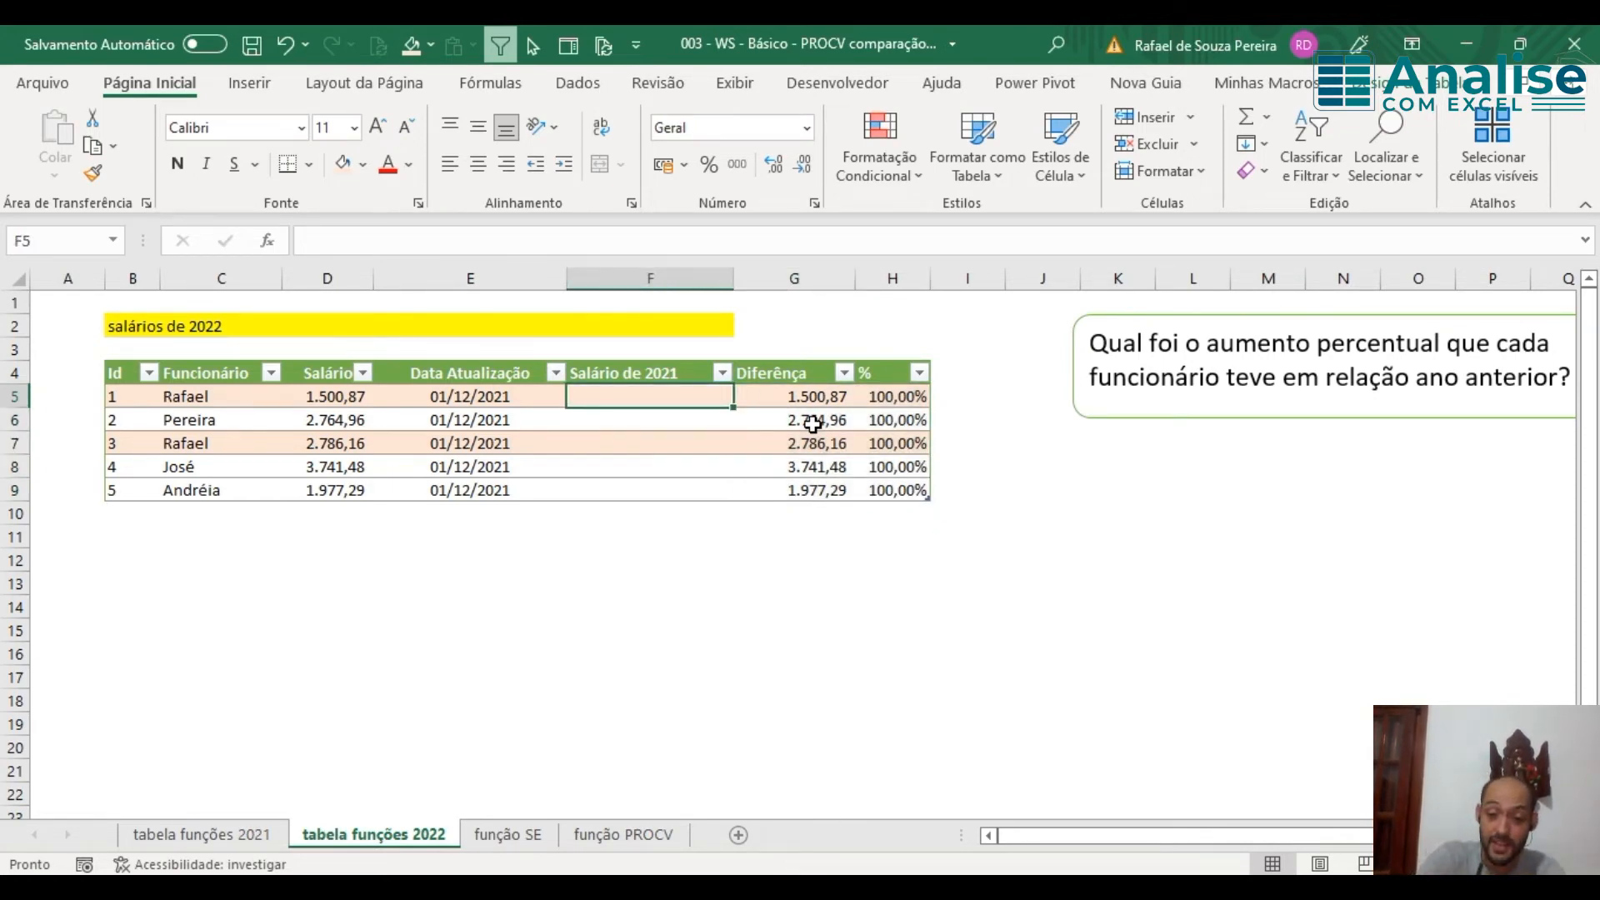
pyautogui.write('=procv')
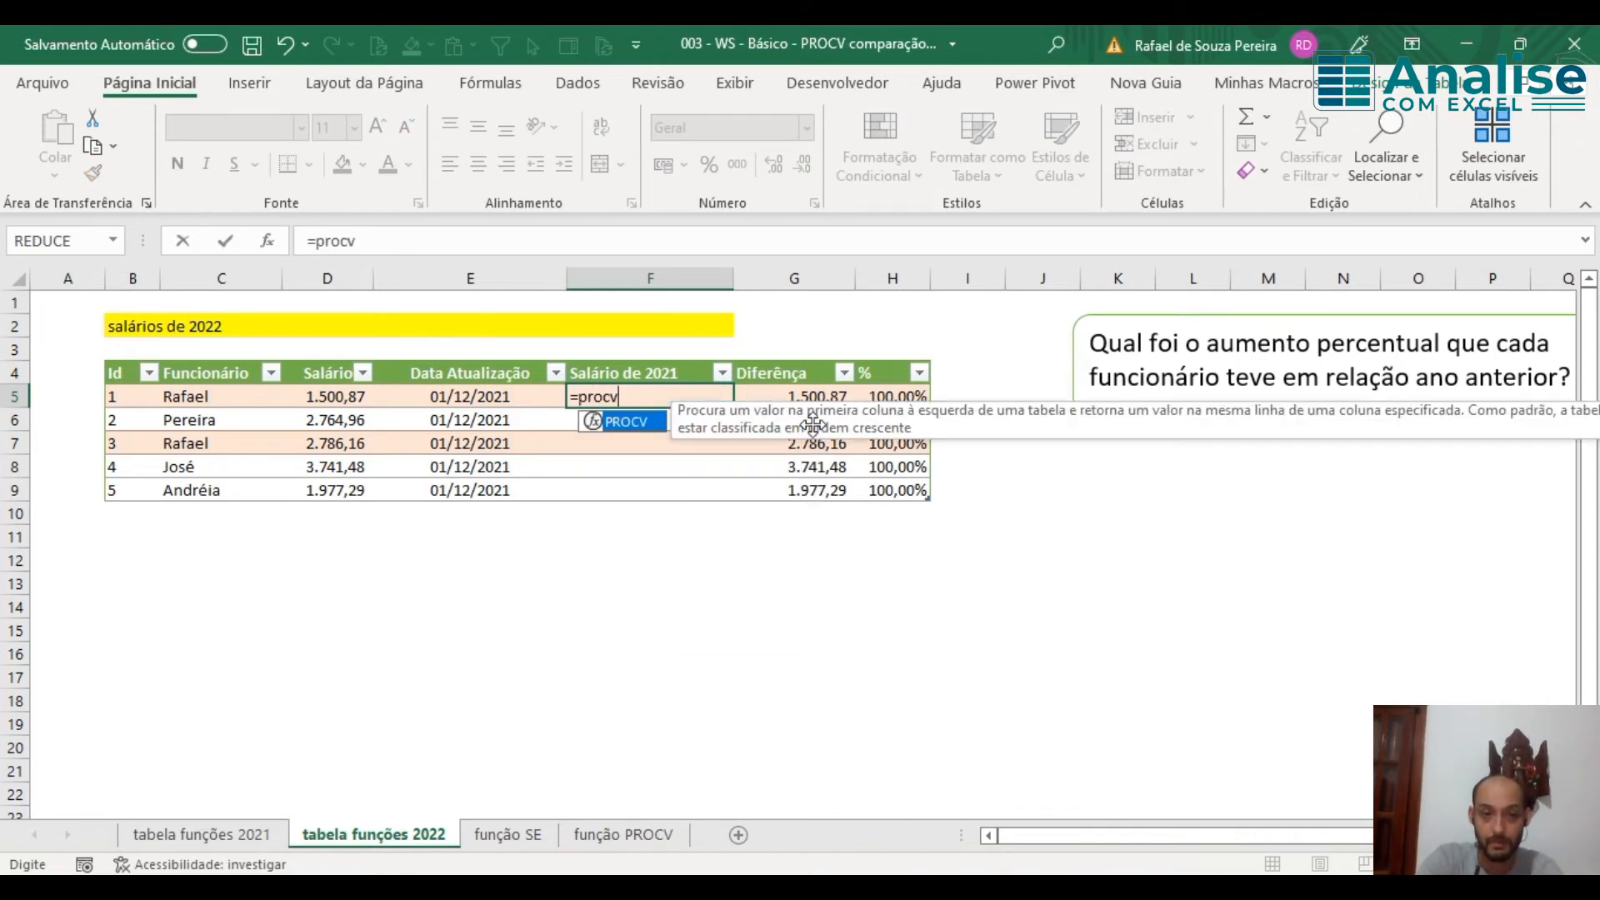
pyautogui.press('Tab')
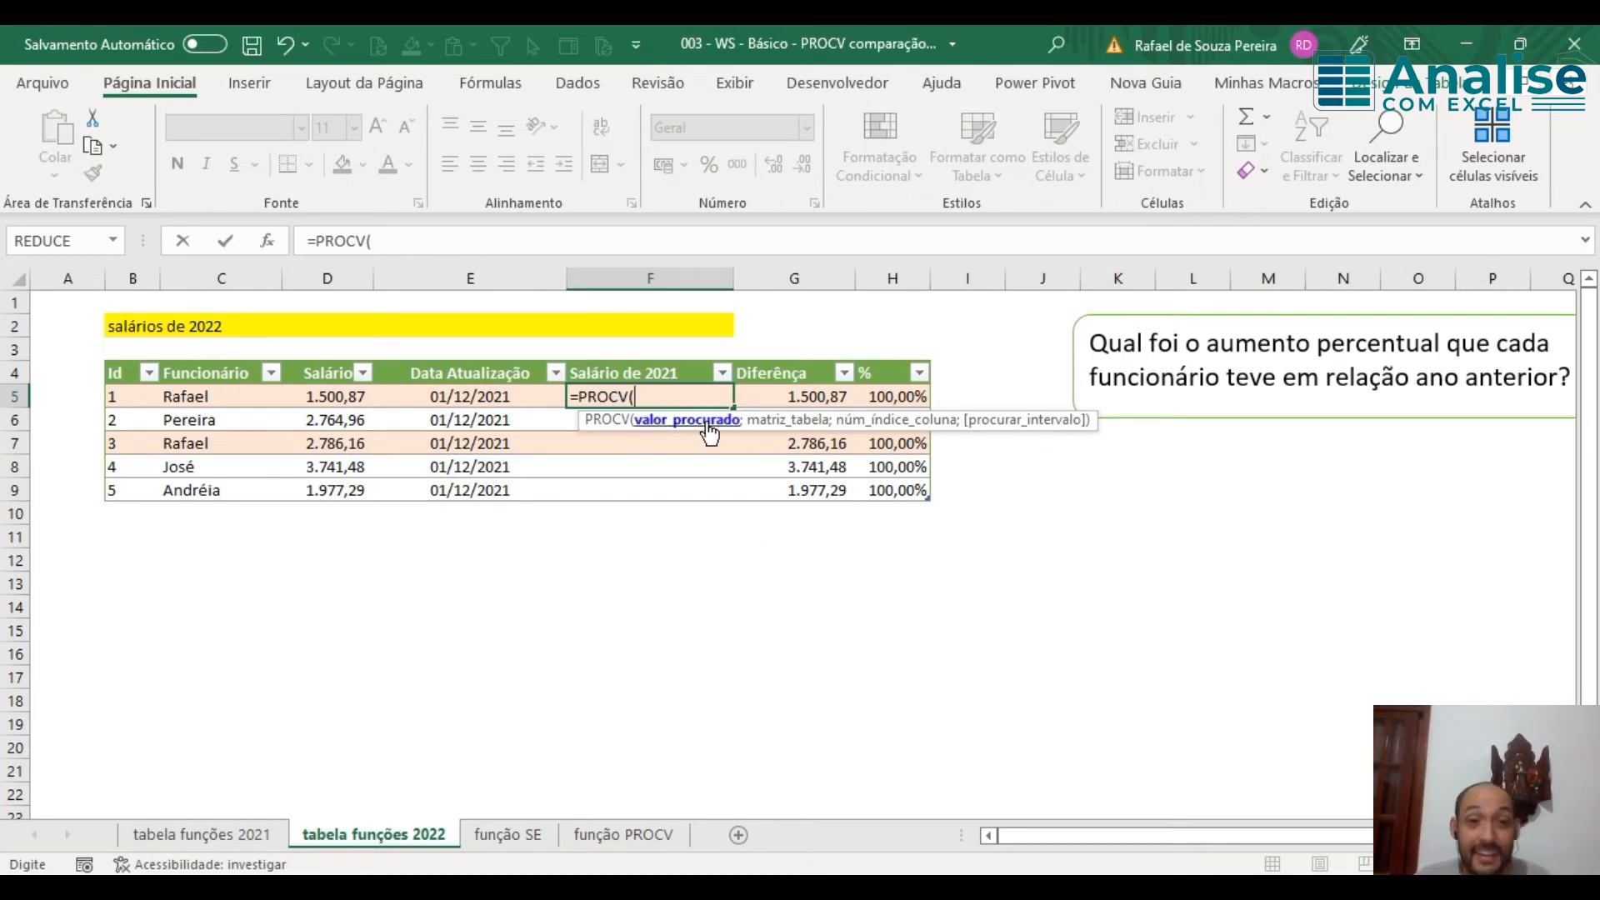
pyautogui.click(144, 406)
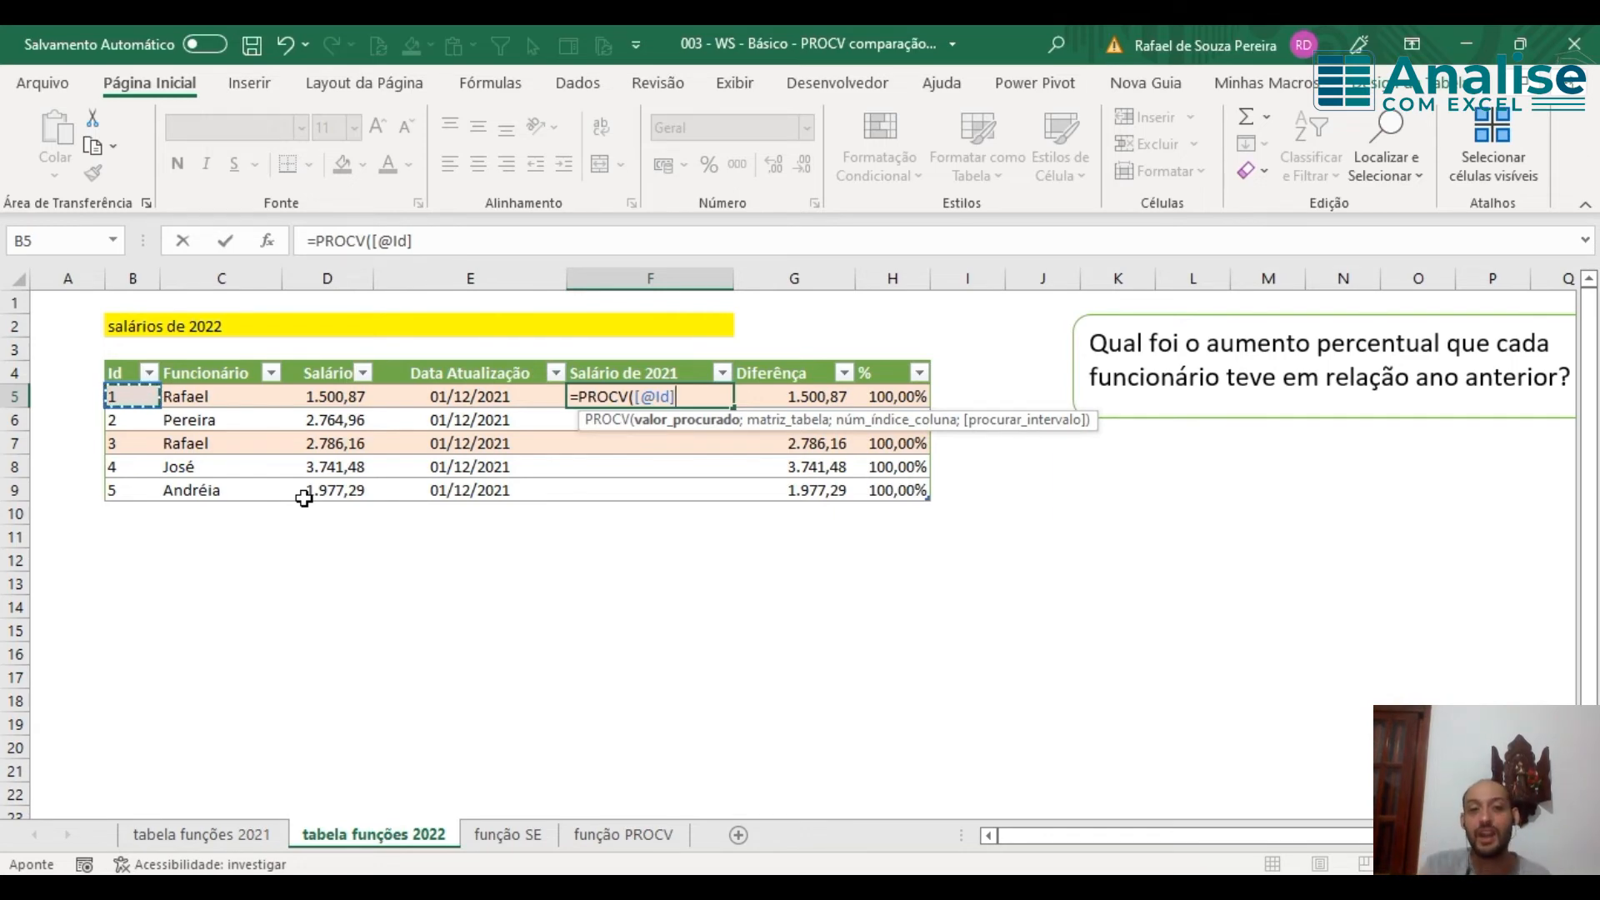
pyautogui.write(';')
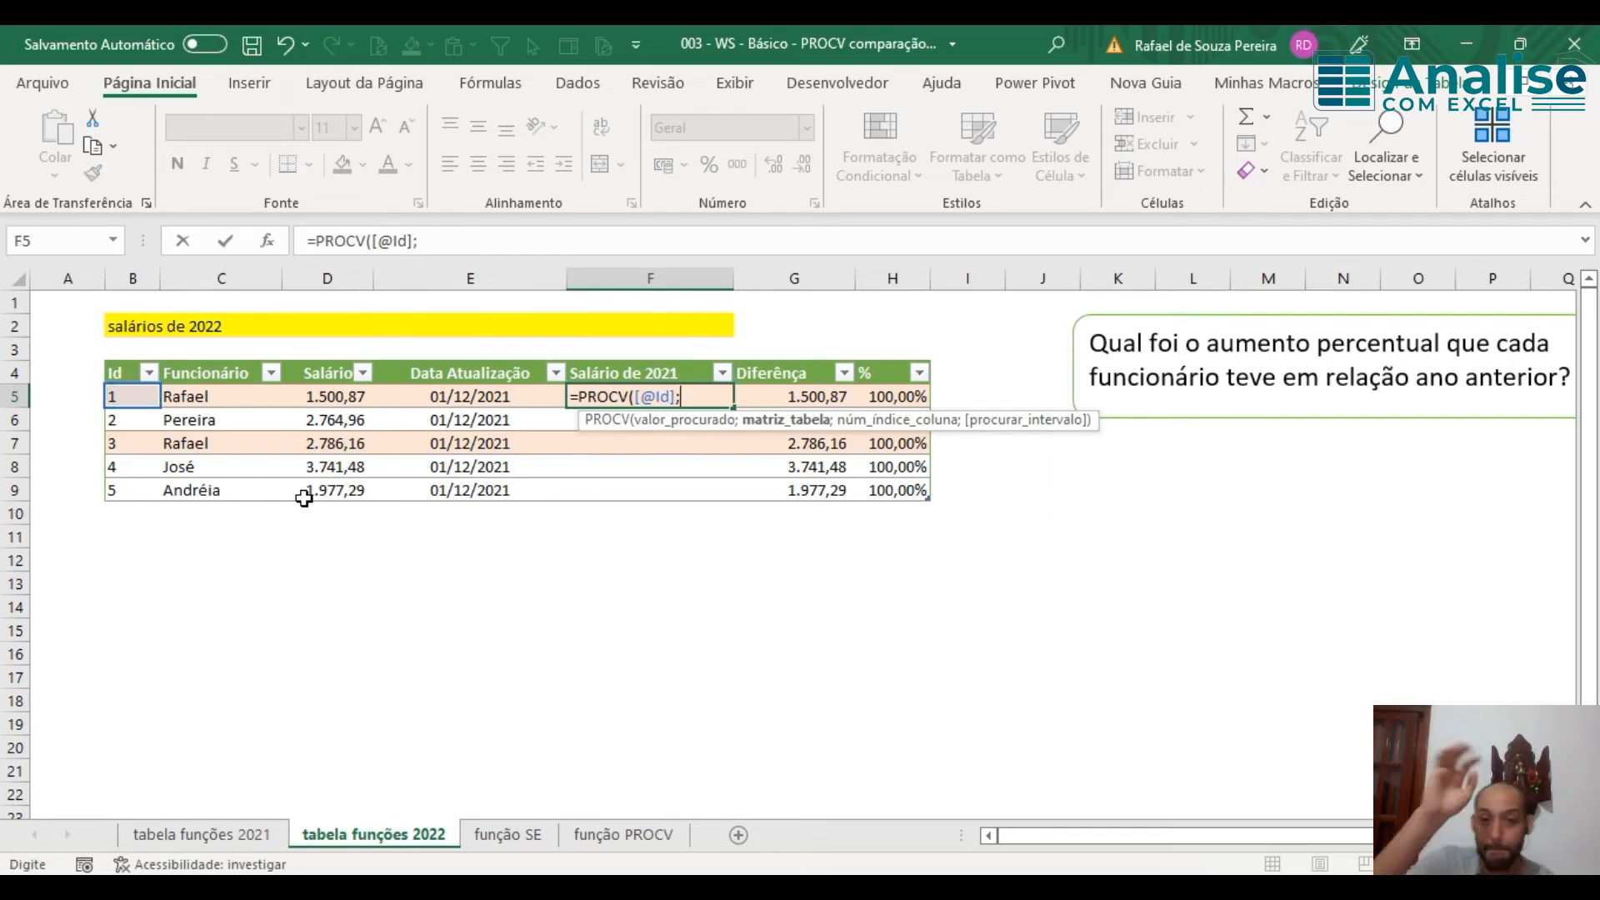
# Step: Set the formula's table array to the Id through Salário columns of the 2021 table, tblFunções2021[[Id]:[Salário]]
pyautogui.click(233, 834)
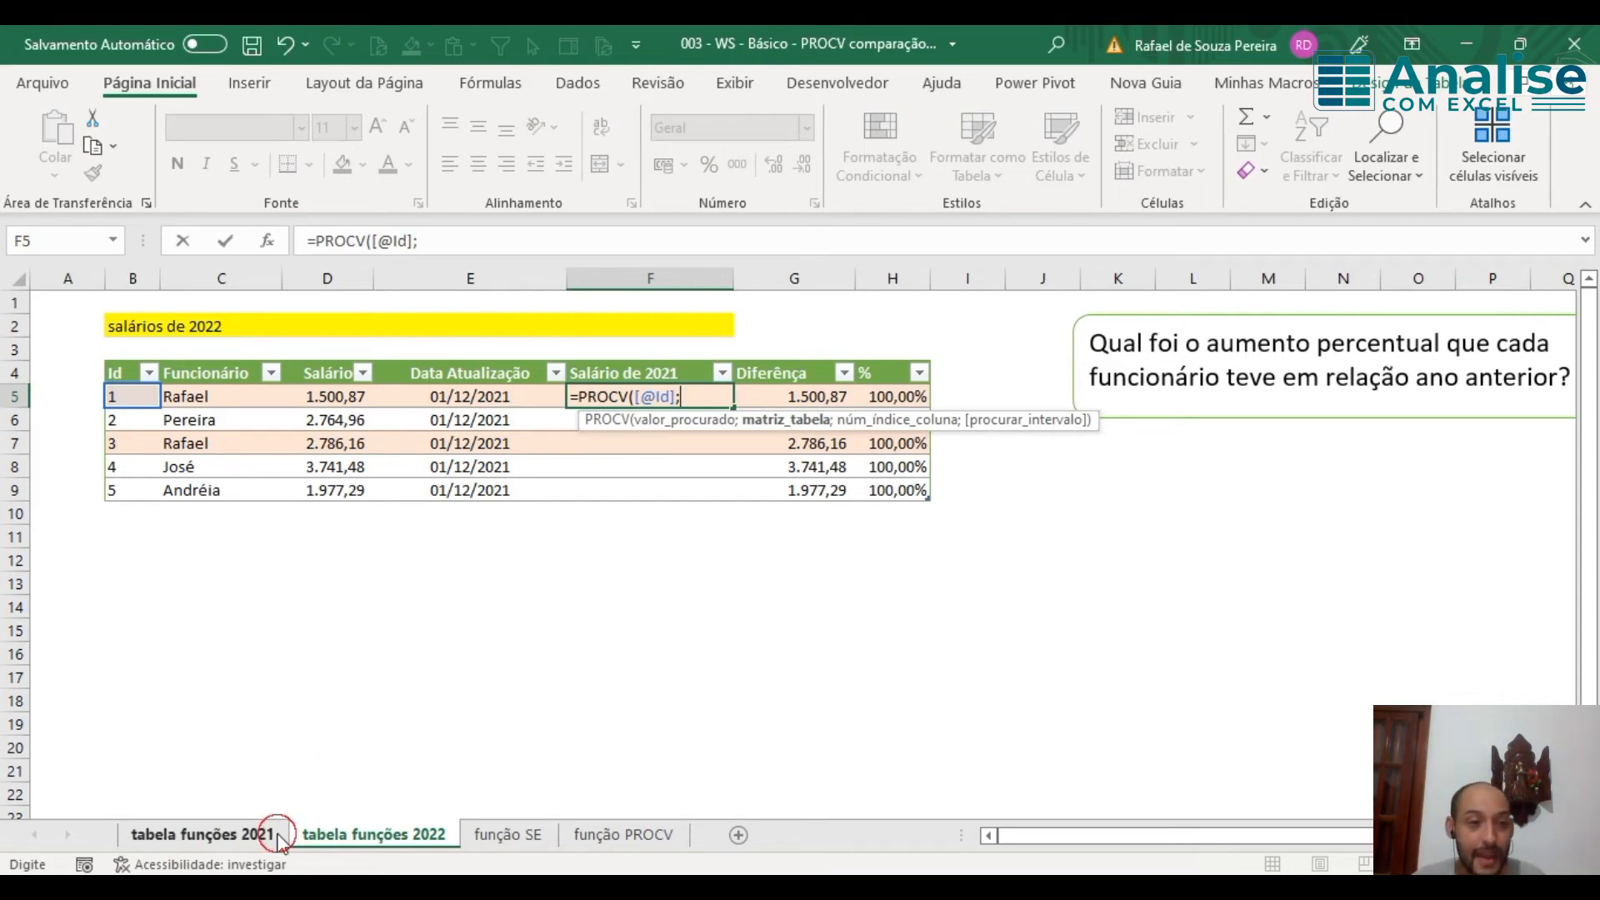
pyautogui.moveTo(132, 388); pyautogui.dragTo(300, 478)
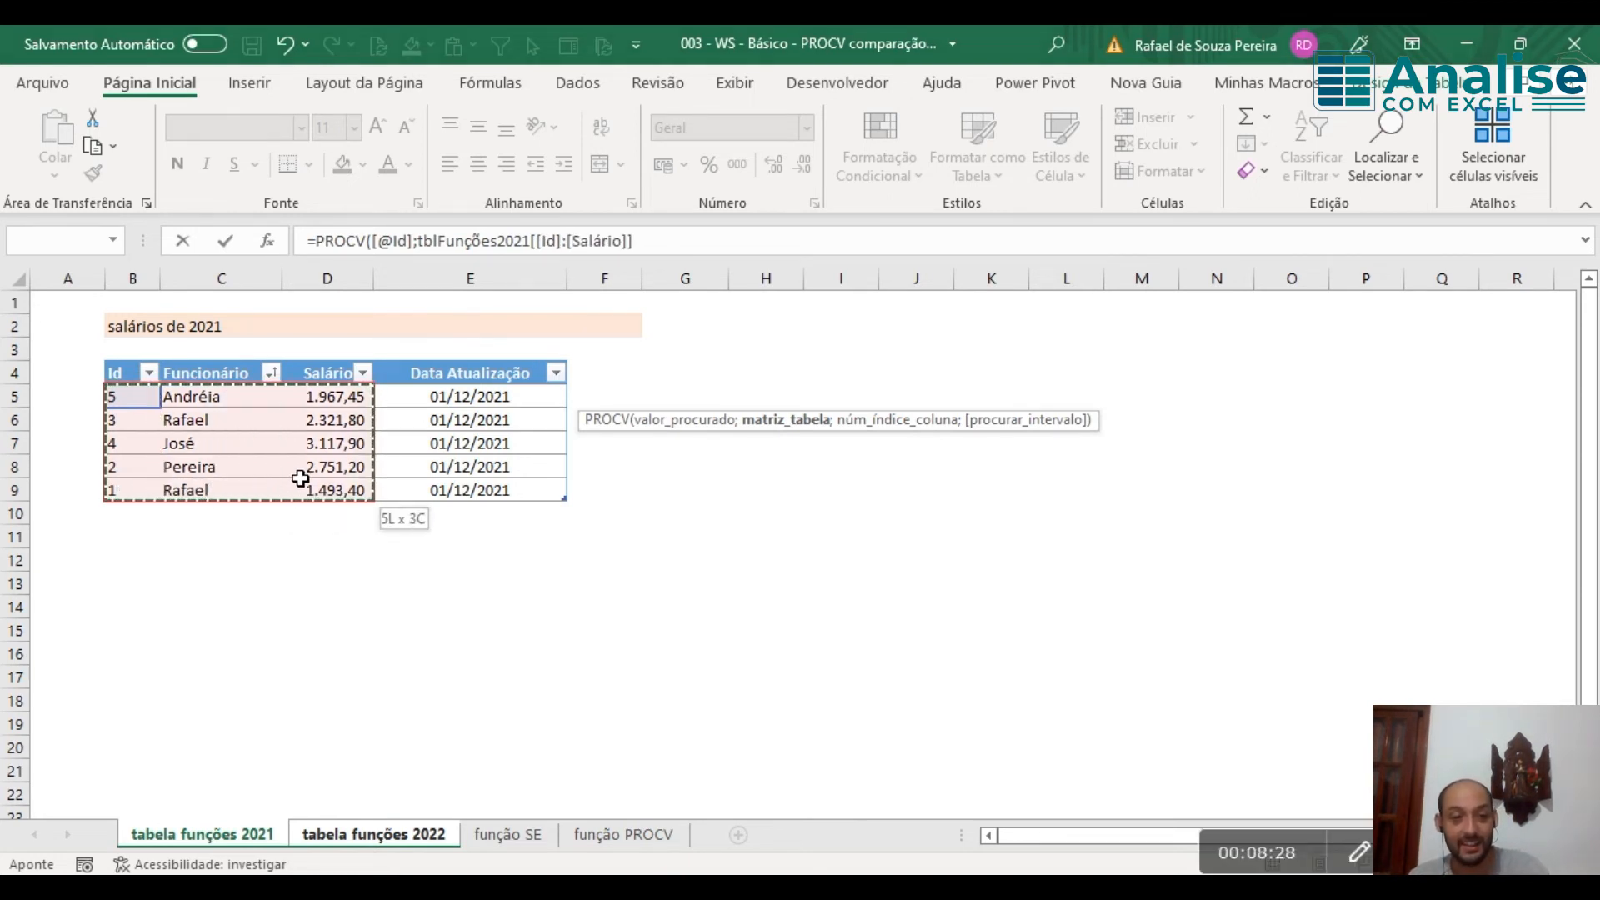
pyautogui.moveTo(440, 490)
pyautogui.mouseDown()
pyautogui.moveTo(346, 500)
pyautogui.moveTo(381, 576)
pyautogui.moveTo(463, 505)
pyautogui.moveTo(443, 480)
pyautogui.moveTo(392, 492)
pyautogui.moveTo(424, 534)
pyautogui.moveTo(414, 562)
pyautogui.mouseUp()
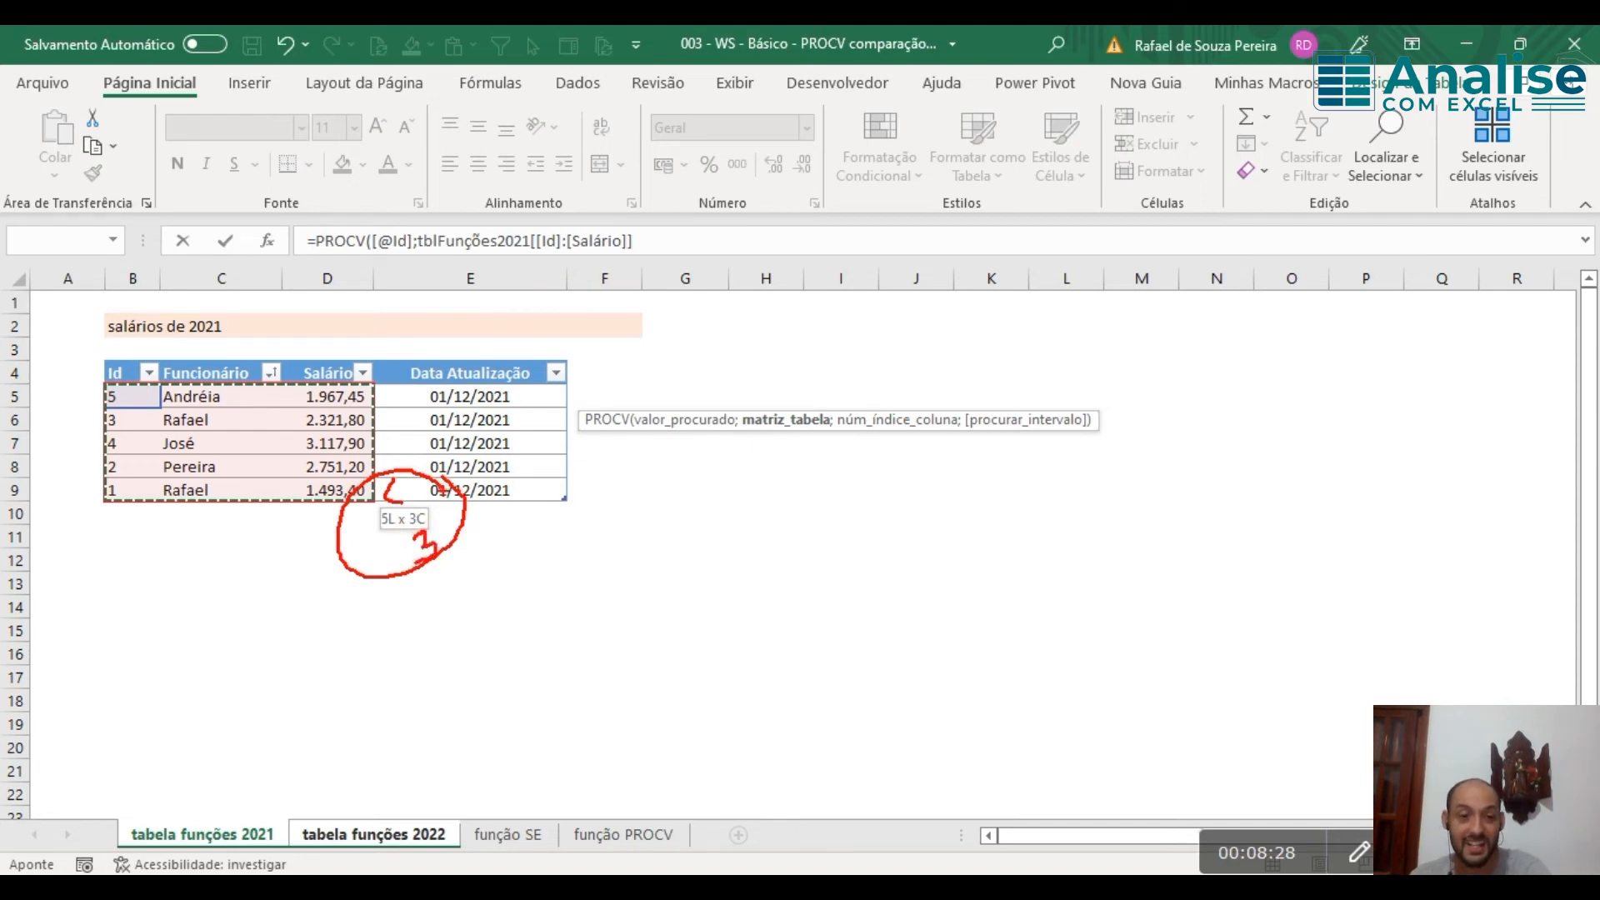
pyautogui.moveTo(442, 490)
pyautogui.mouseDown()
pyautogui.moveTo(402, 500)
pyautogui.moveTo(417, 544)
pyautogui.moveTo(450, 496)
pyautogui.mouseUp()
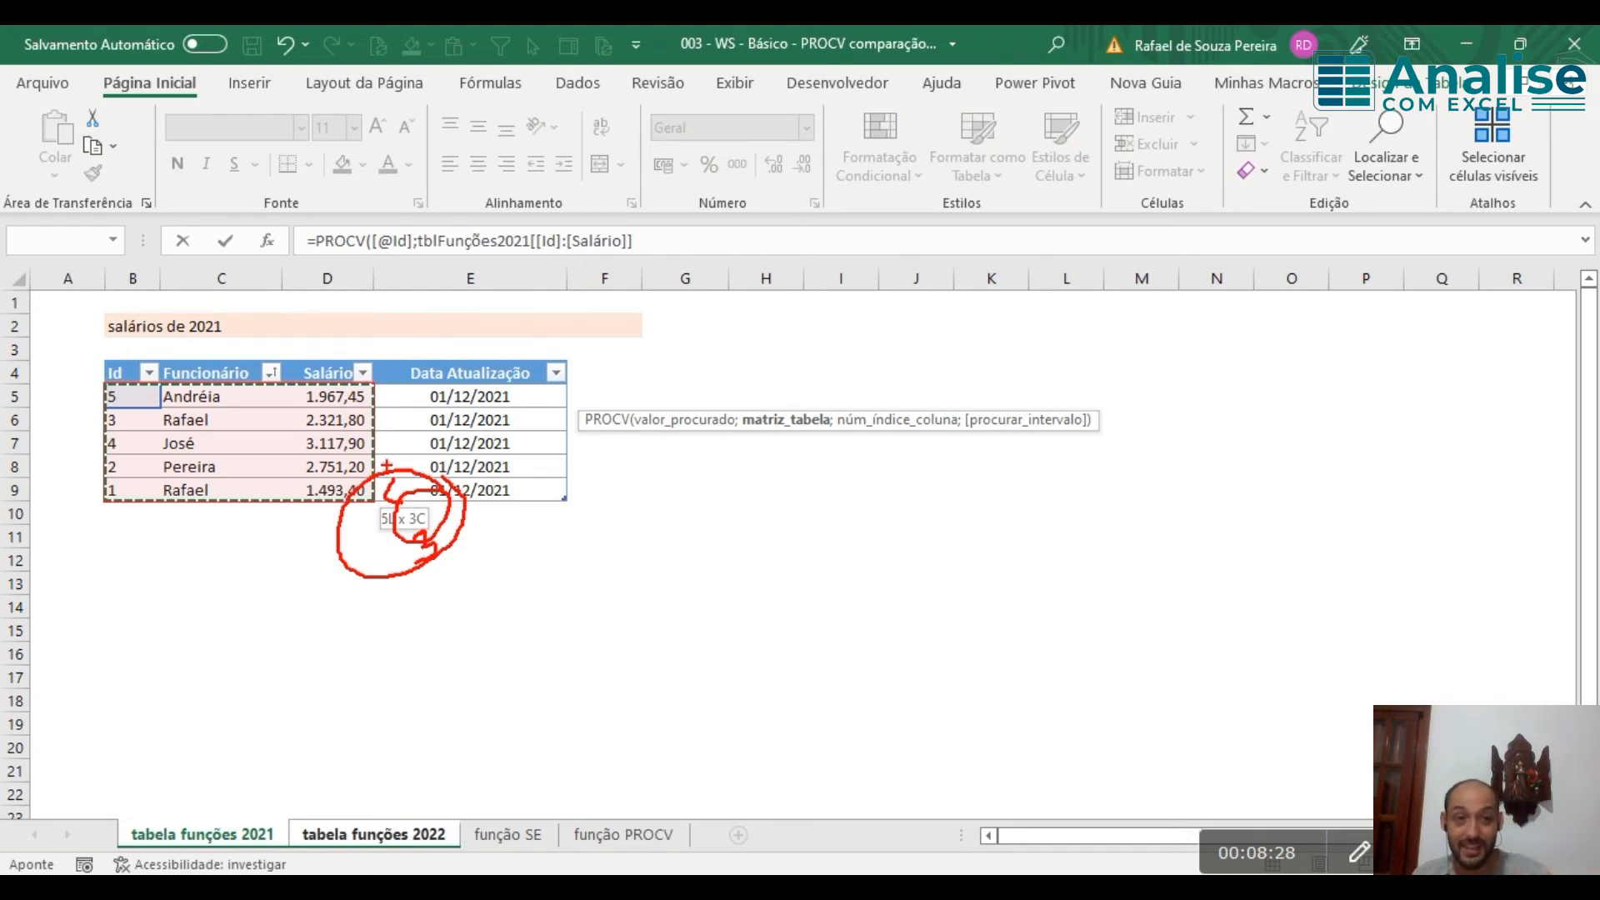
pyautogui.press('Escape')
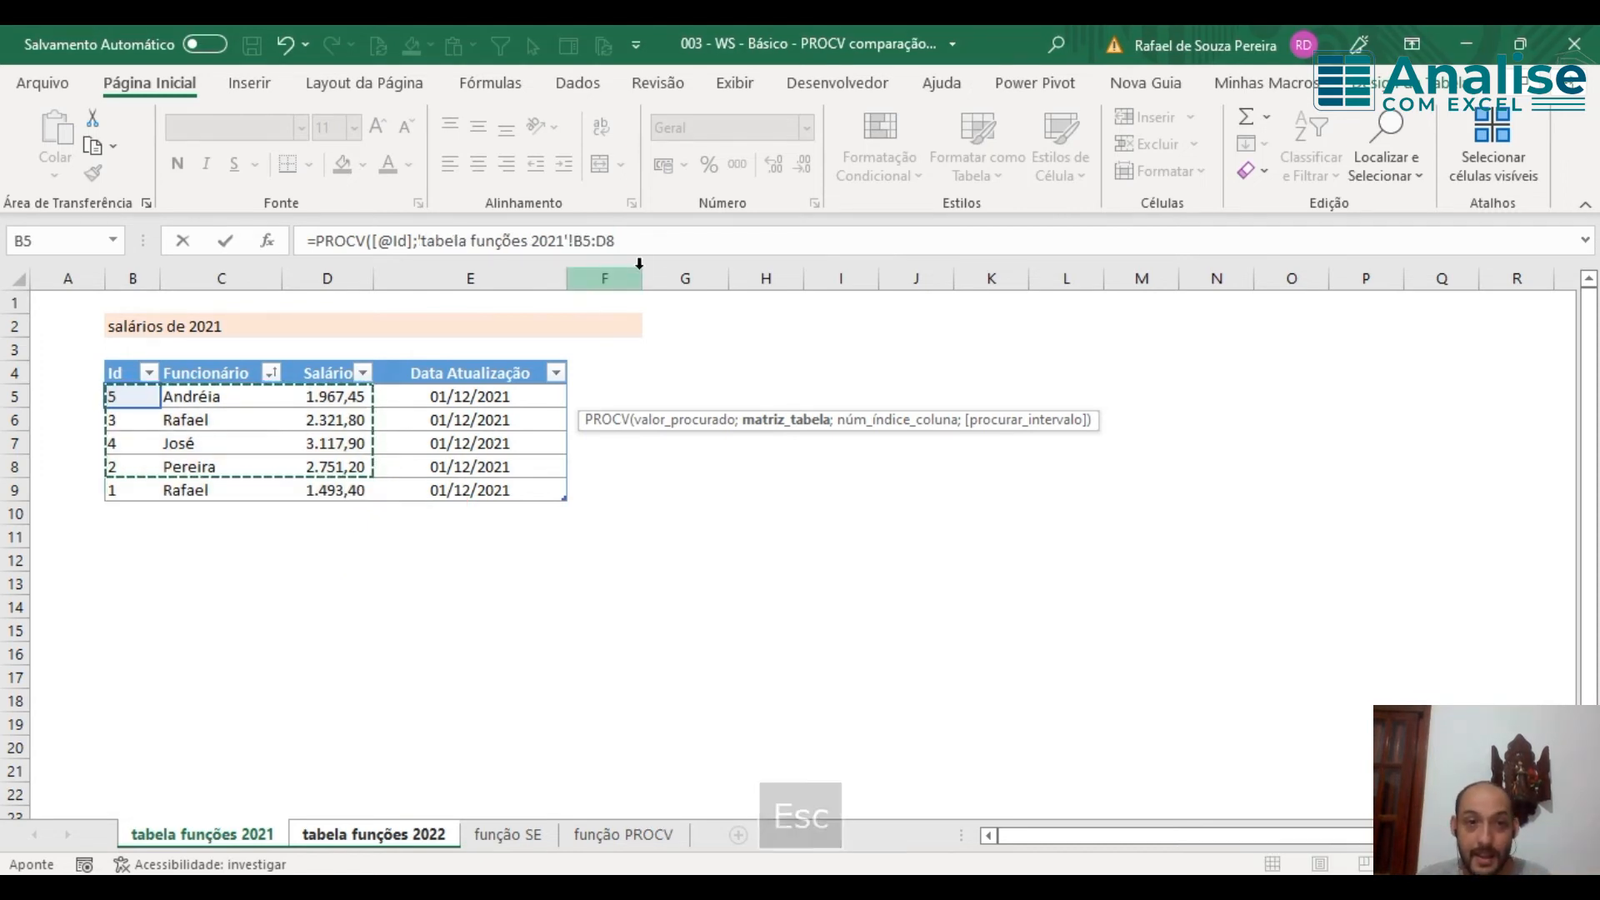
pyautogui.moveTo(120, 398); pyautogui.dragTo(345, 484)
pyautogui.click(345, 484)
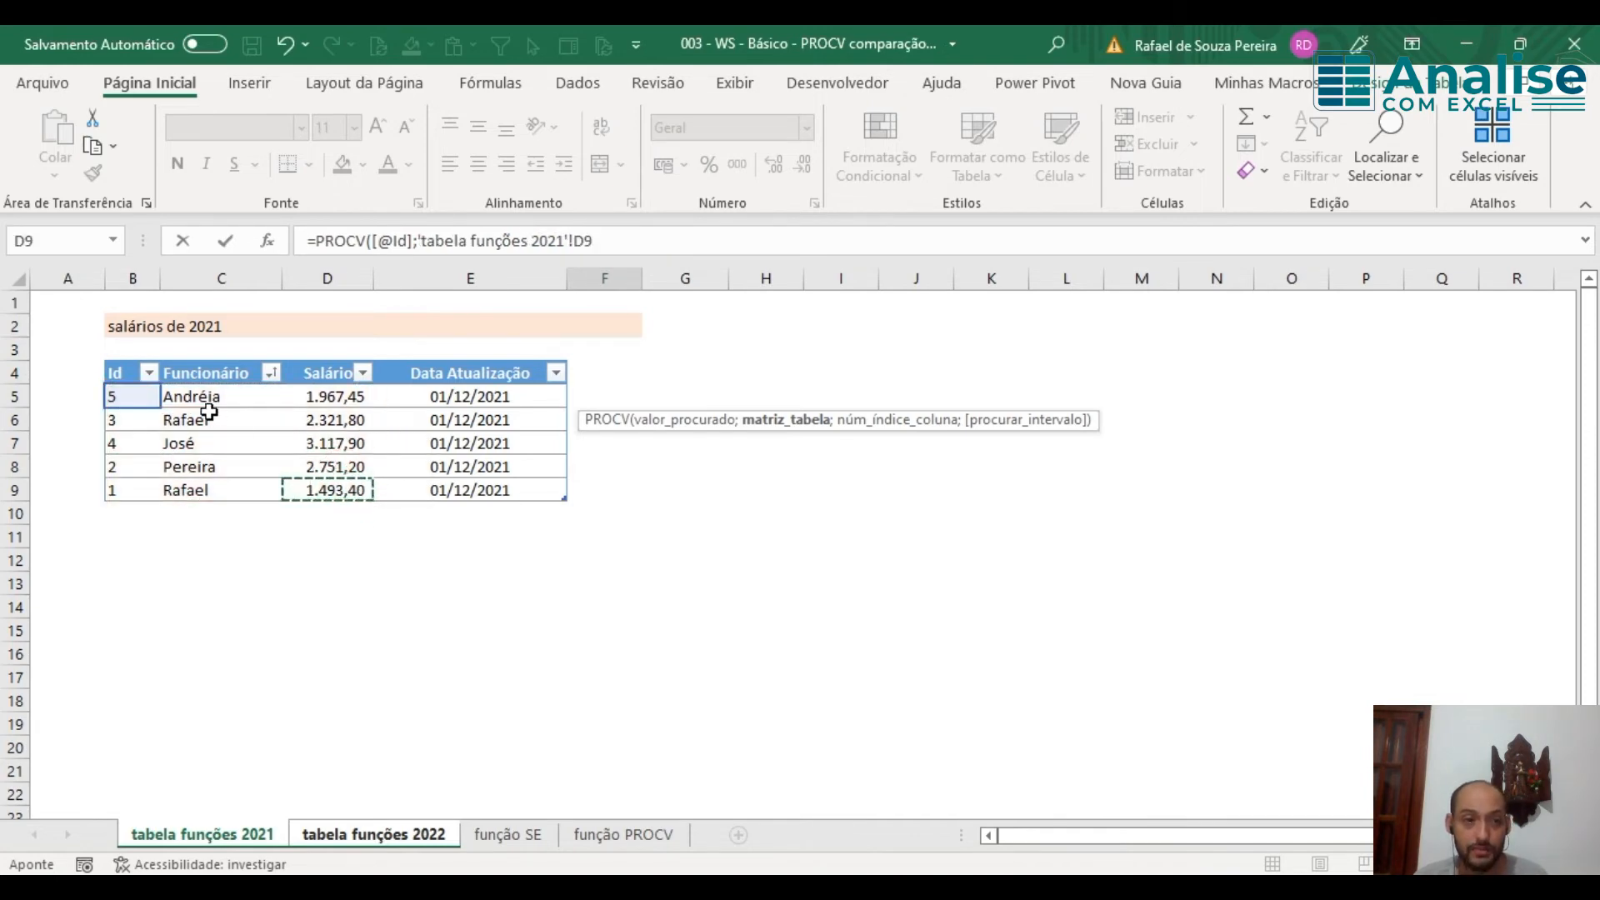
pyautogui.click(140, 389)
pyautogui.moveTo(140, 389); pyautogui.dragTo(360, 497)
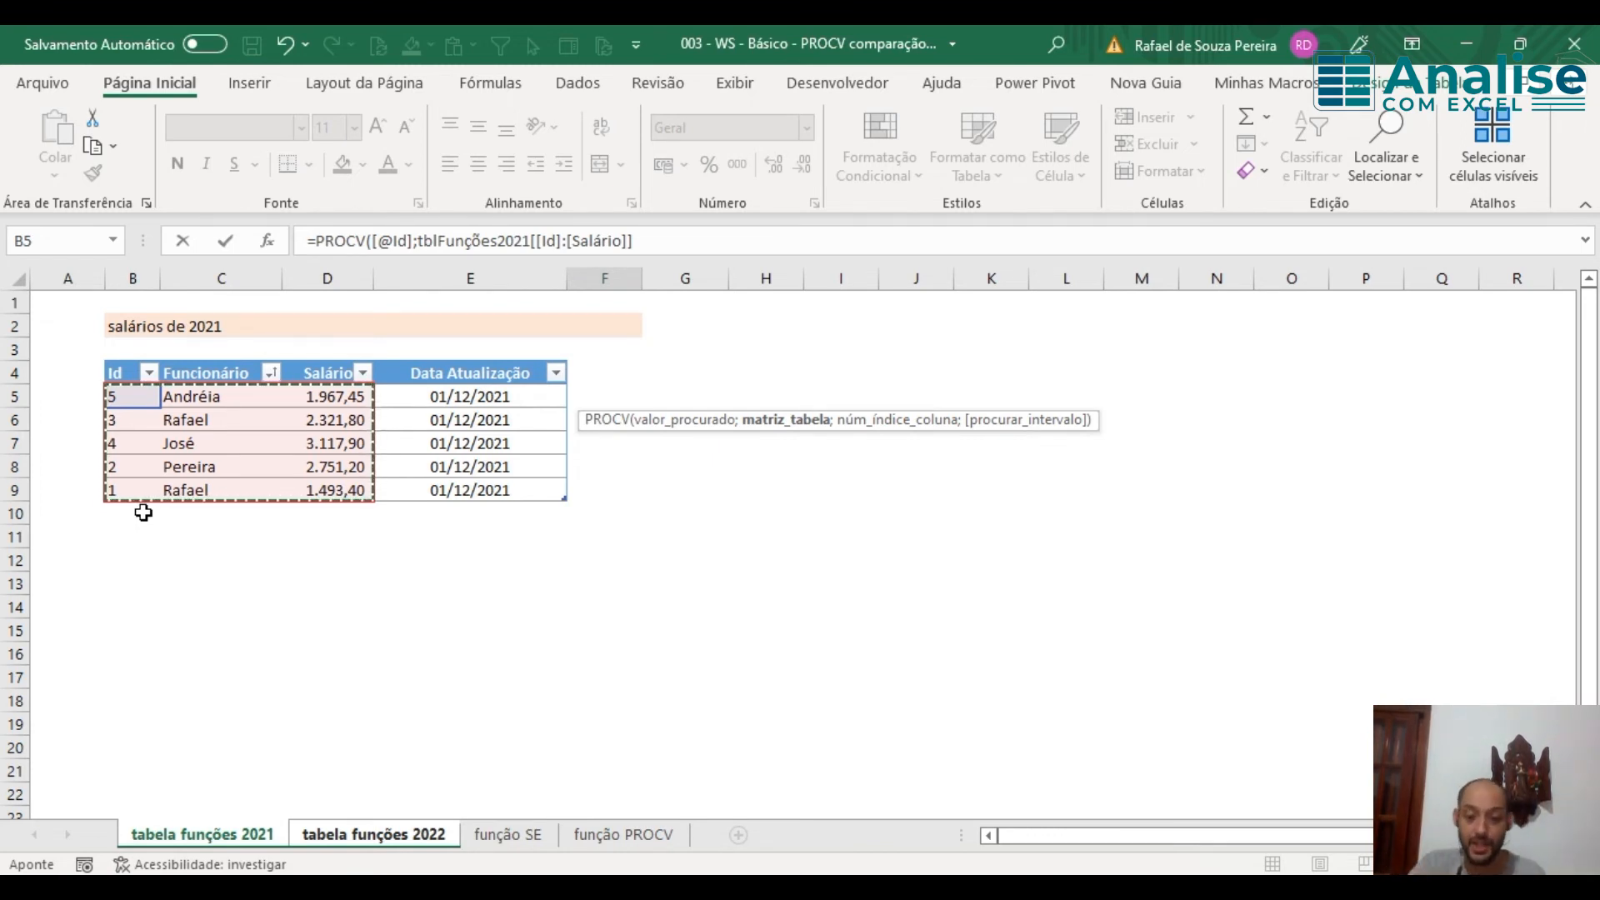
pyautogui.write(';')
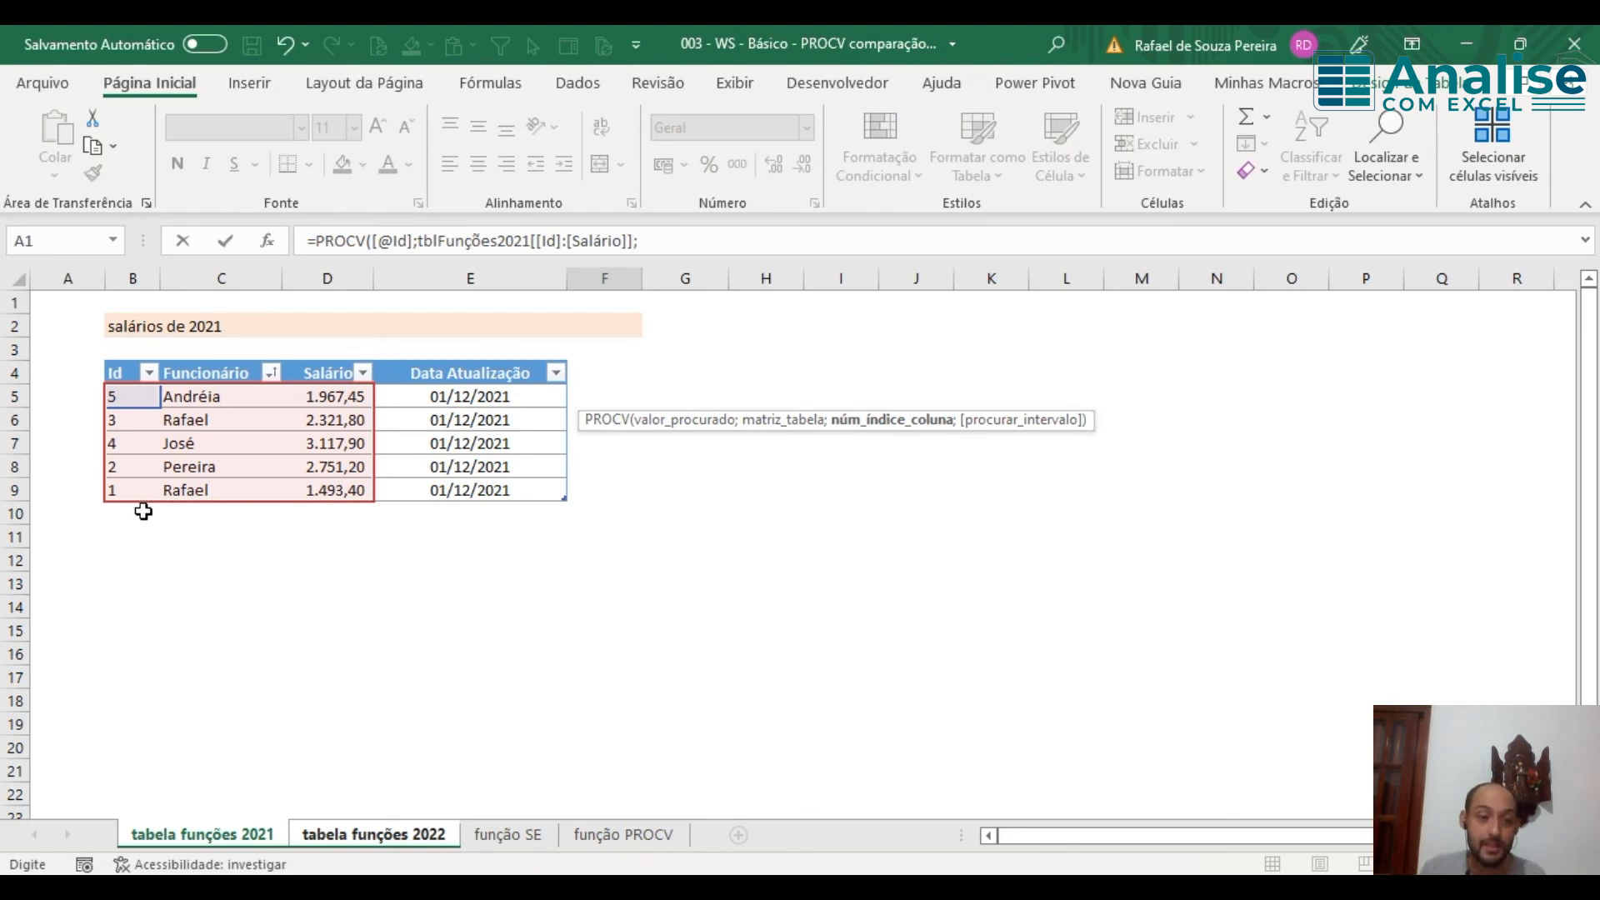
pyautogui.moveTo(325, 328)
pyautogui.mouseDown()
pyautogui.moveTo(265, 366)
pyautogui.moveTo(254, 283)
pyautogui.mouseUp()
pyautogui.moveTo(196, 546)
pyautogui.mouseDown()
pyautogui.moveTo(73, 545)
pyautogui.moveTo(395, 550)
pyautogui.mouseUp()
pyautogui.moveTo(414, 510); pyautogui.dragTo(429, 596)
pyautogui.moveTo(53, 523); pyautogui.dragTo(44, 592)
pyautogui.moveTo(304, 583)
pyautogui.mouseDown()
pyautogui.moveTo(330, 602)
pyautogui.moveTo(307, 639)
pyautogui.mouseUp()
pyautogui.press('Escape')
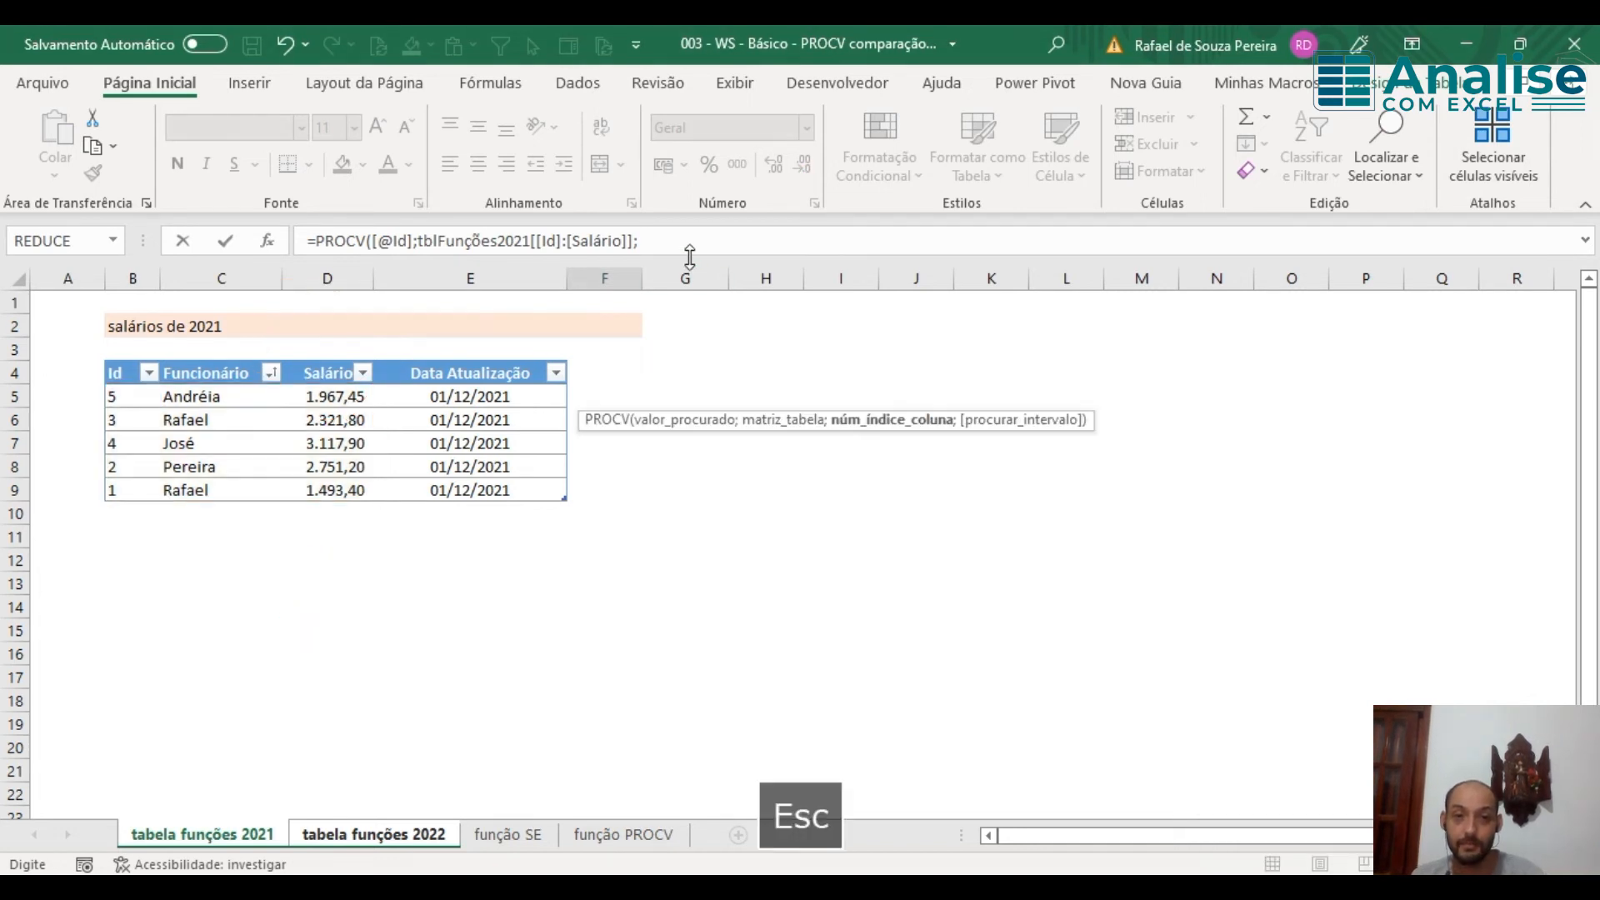
# Step: Complete the PROCV formula with column index 3 and exact match 0, and apply it to the Salário de 2021 column
pyautogui.click(685, 250)
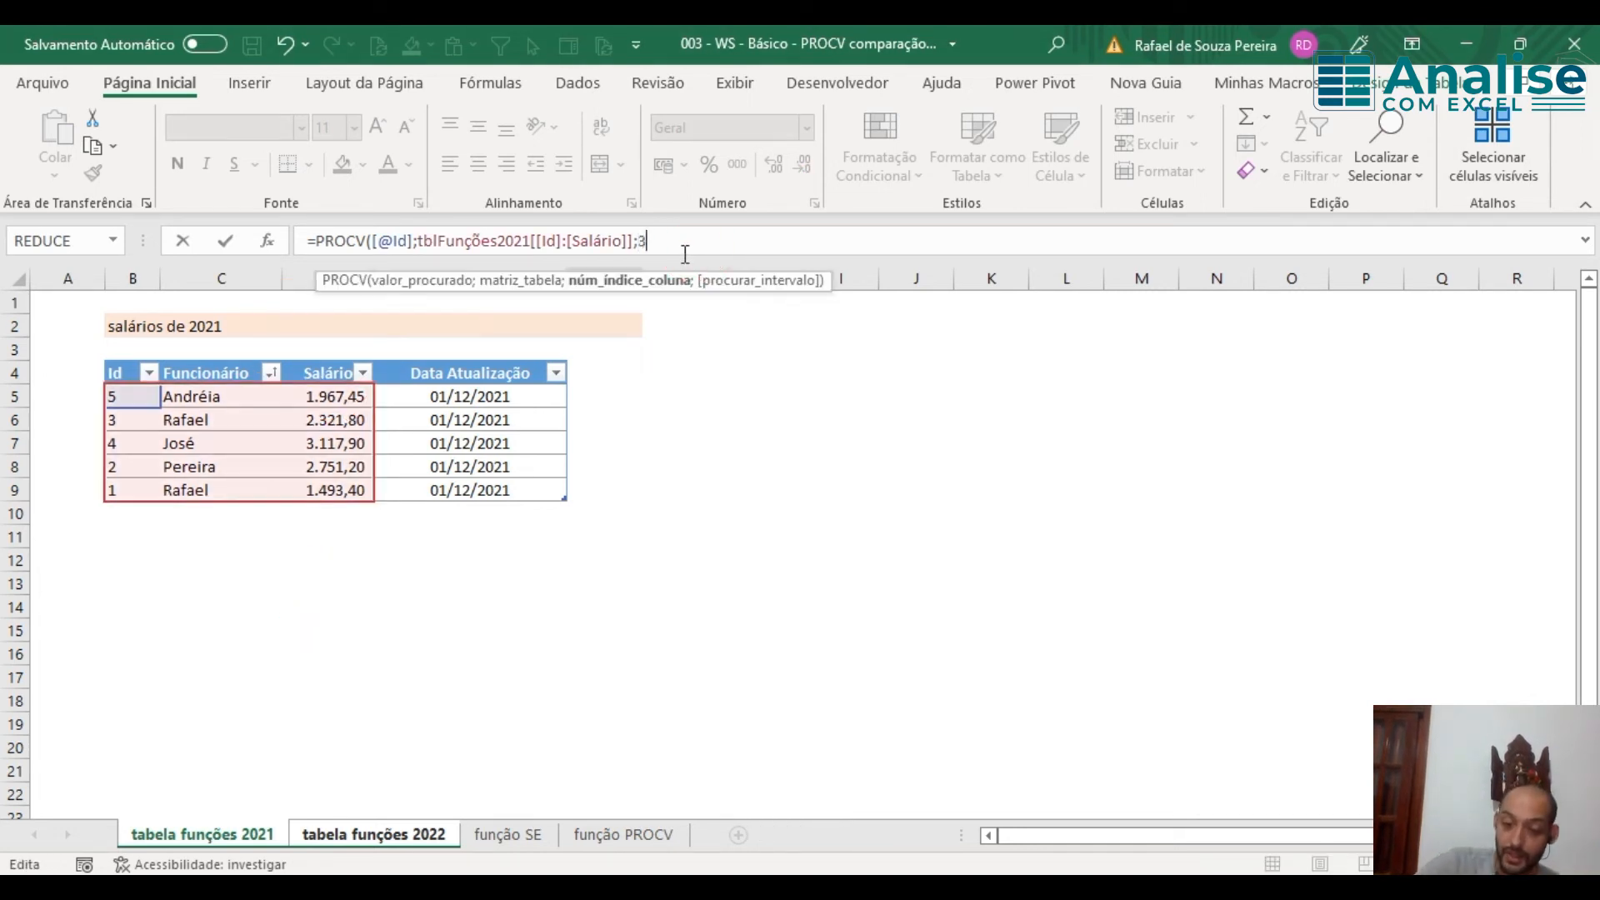
pyautogui.write('3;')
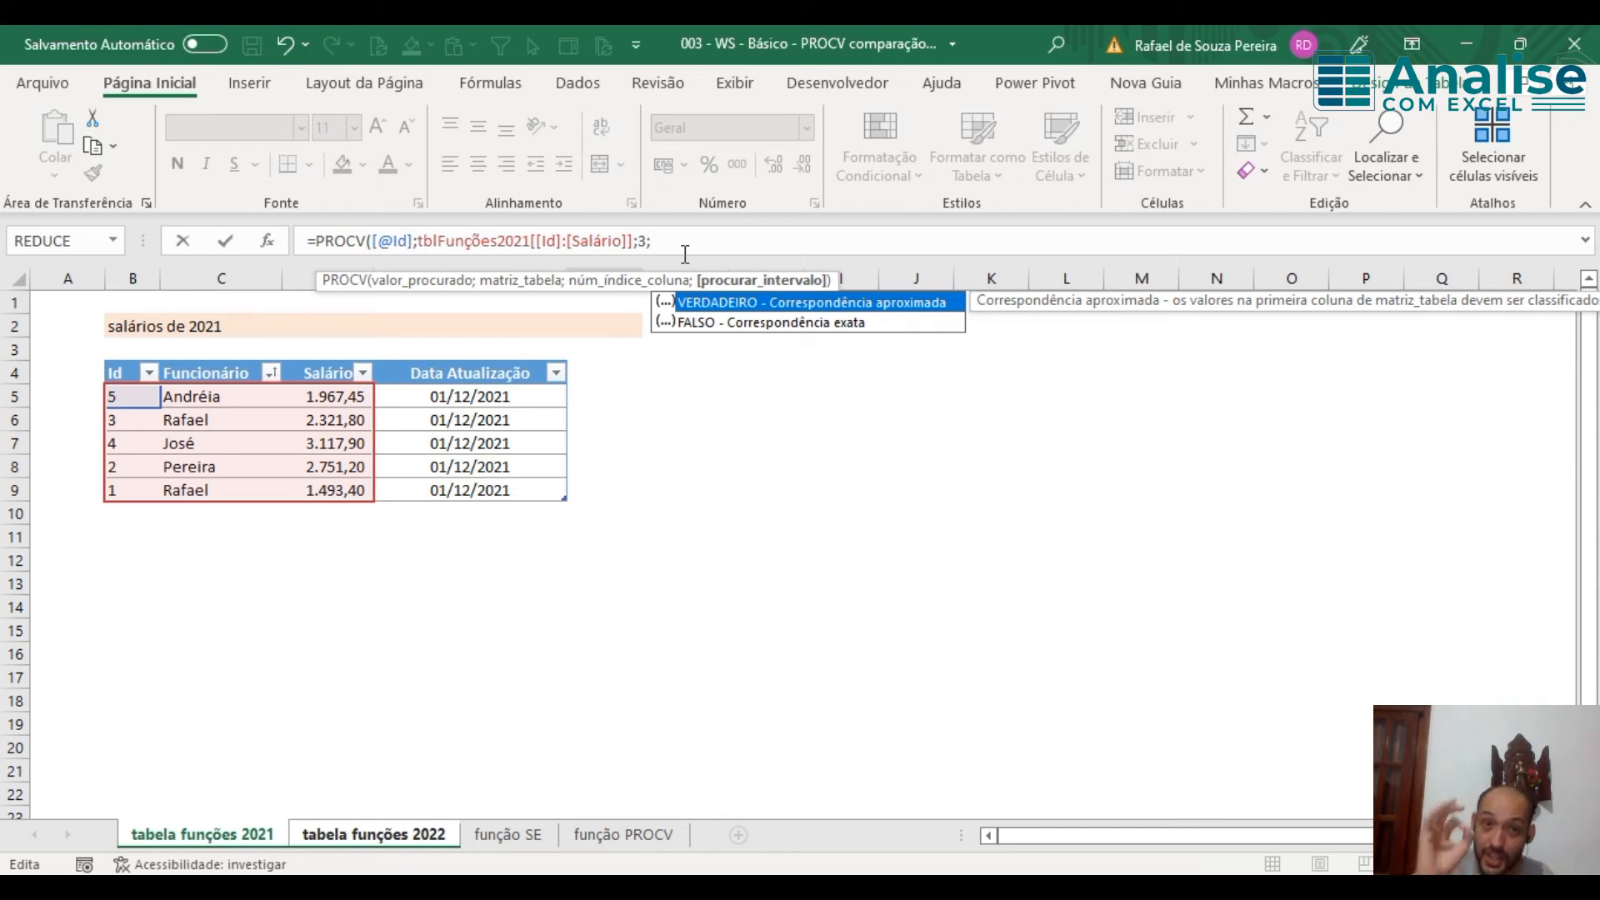
pyautogui.write('0)')
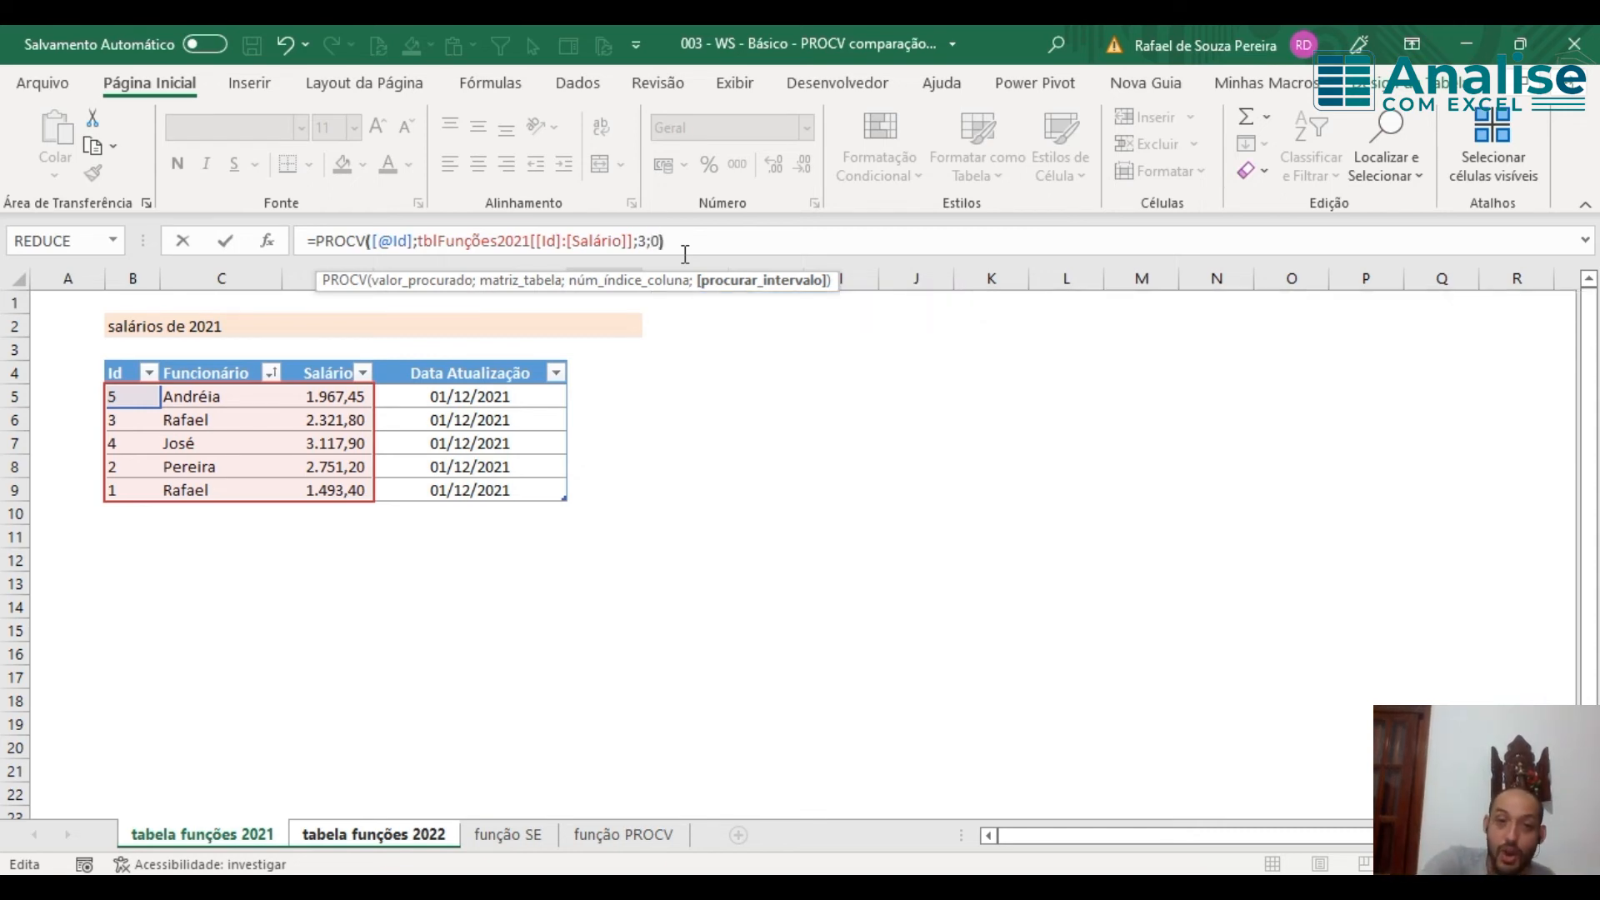
pyautogui.press('Return')
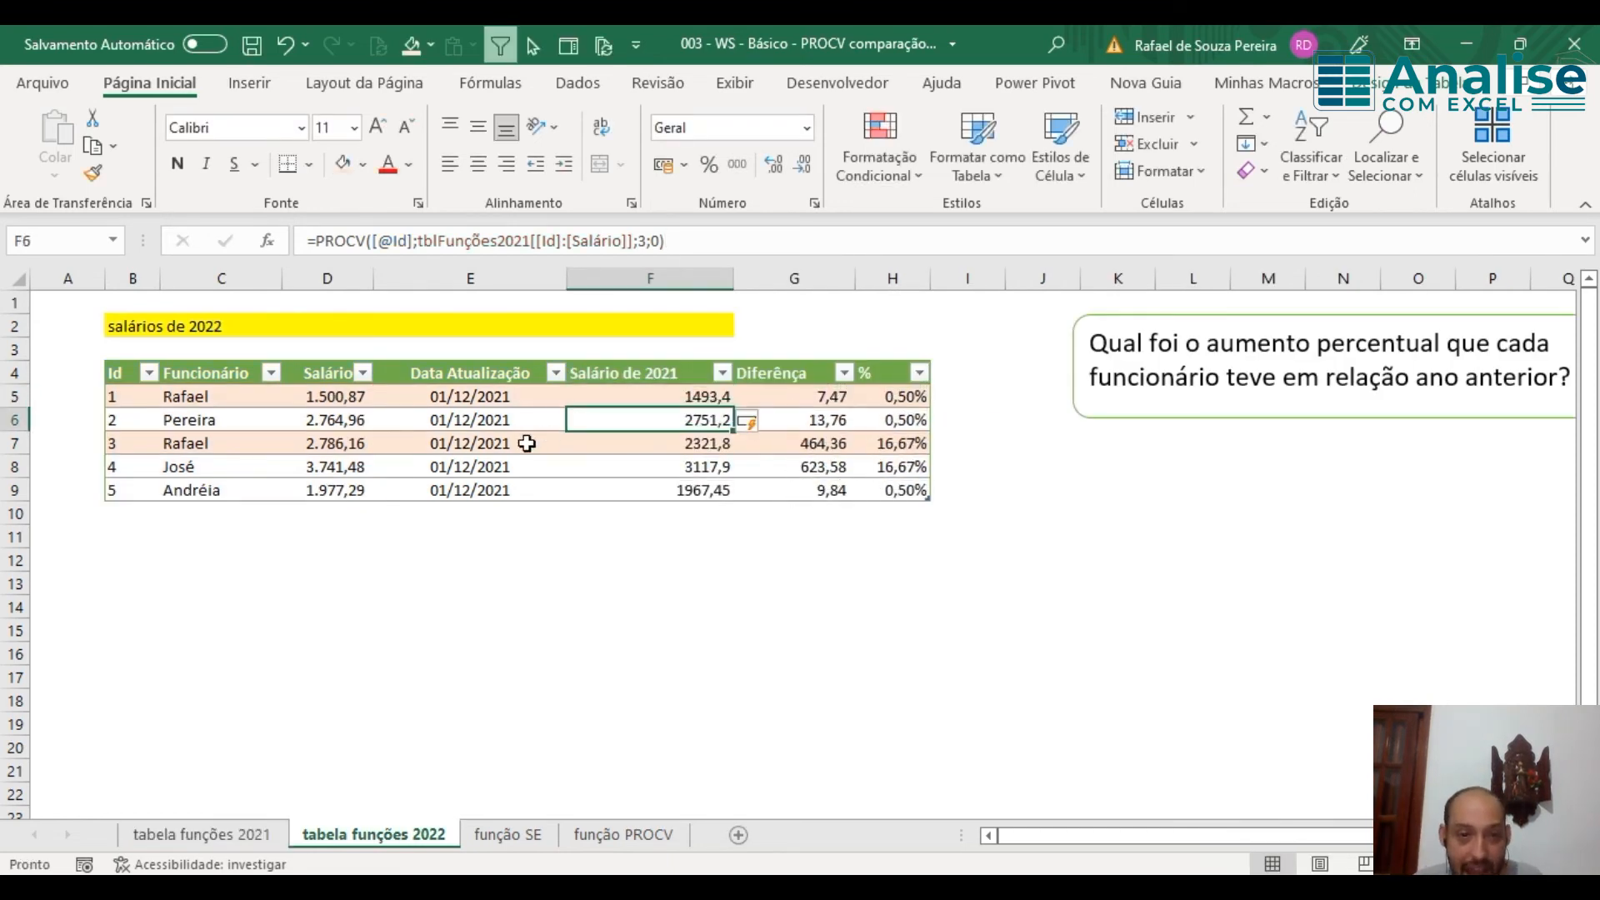
# Step: Highlight the Salário de 2021 cells for Ids 1 and 3 with a gold fill
pyautogui.click(707, 441)
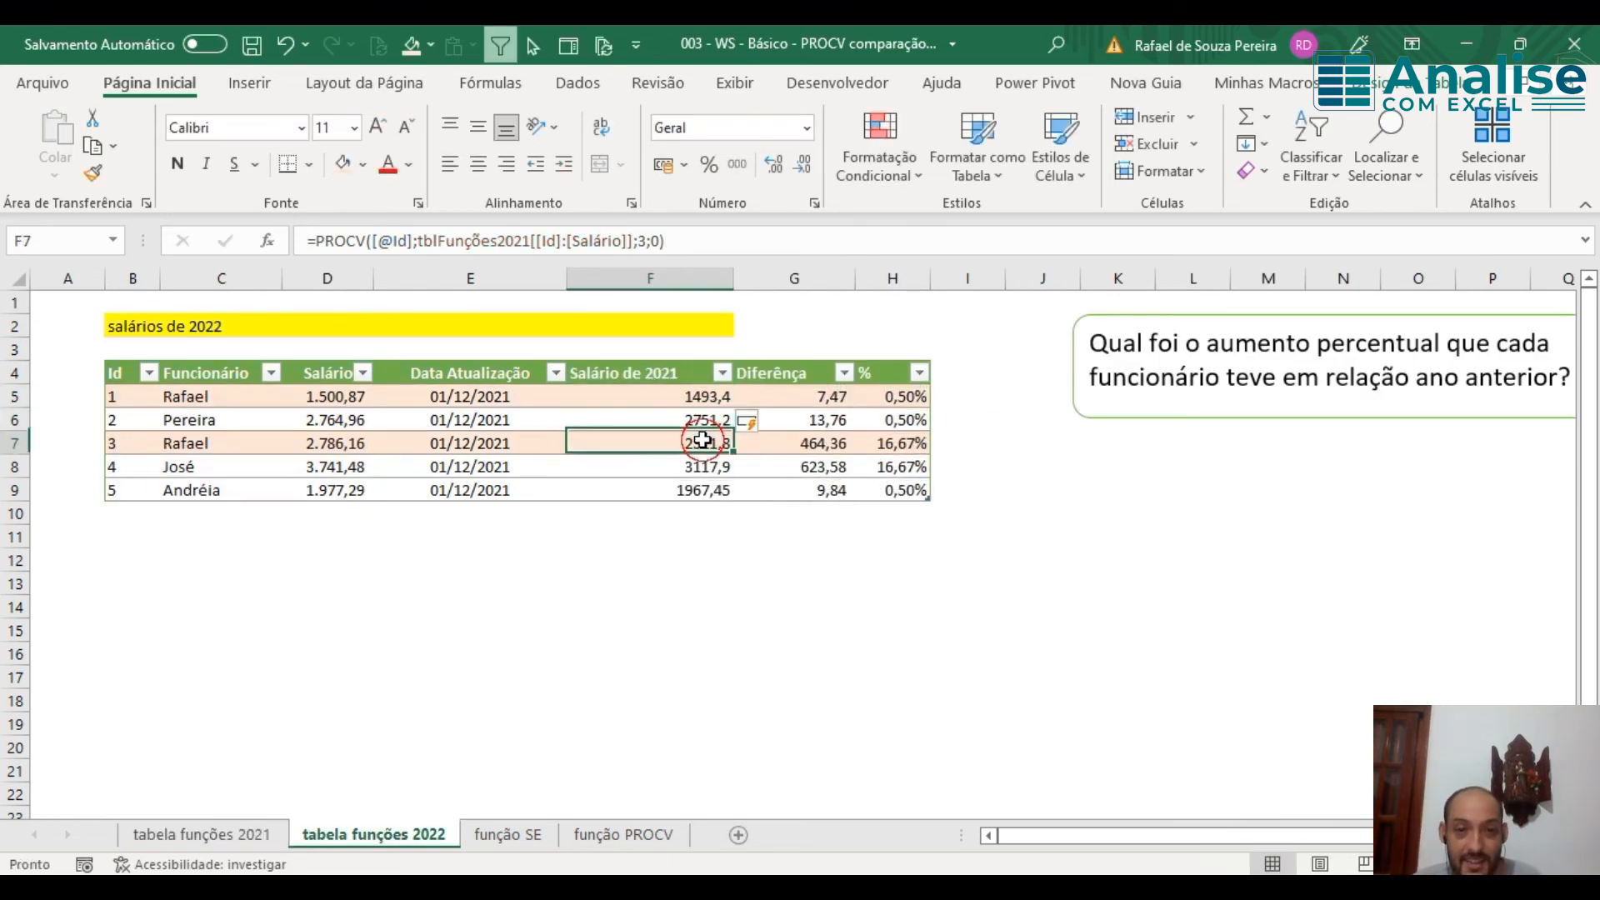
pyautogui.keyDown('ctrl'); pyautogui.click(713, 398); pyautogui.keyUp('ctrl')
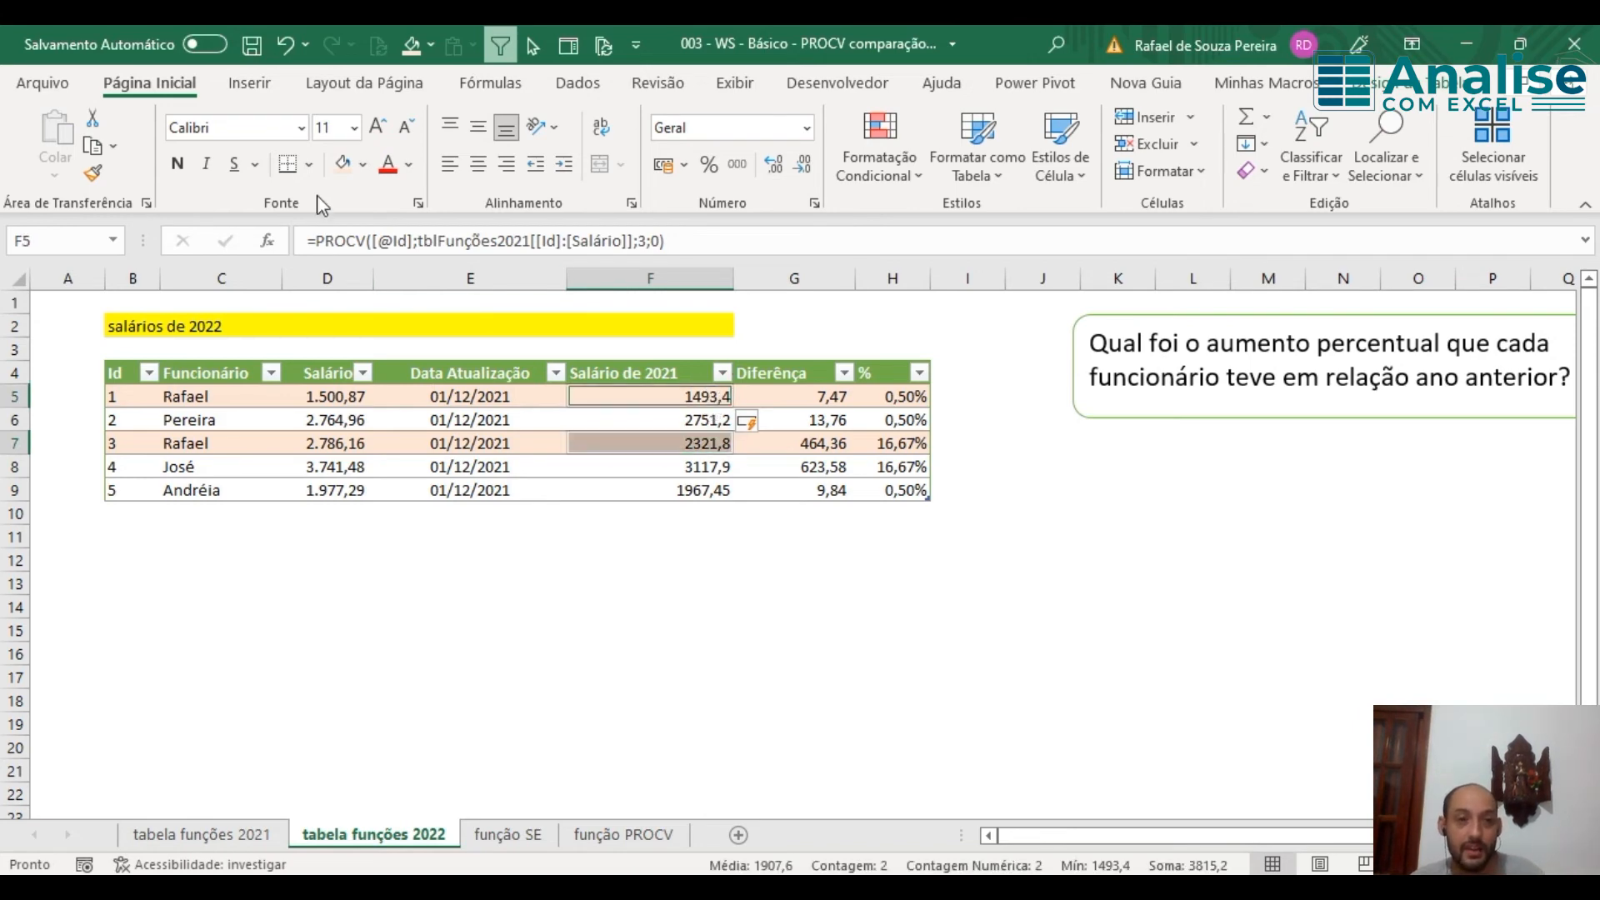
pyautogui.click(363, 164)
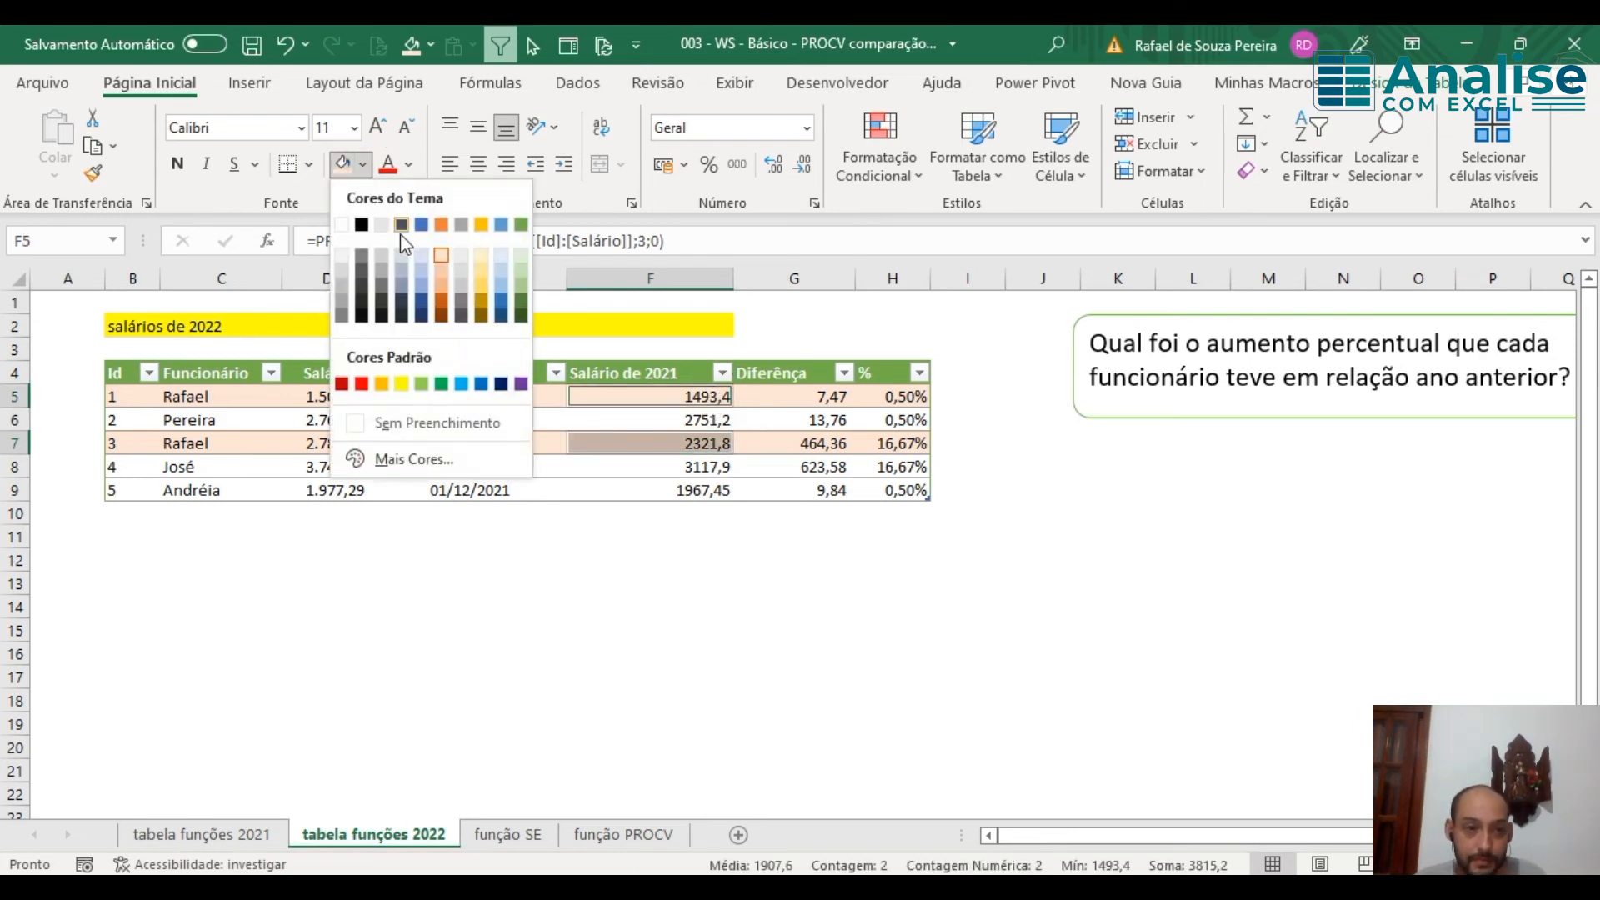
pyautogui.click(482, 225)
pyautogui.click(1062, 492)
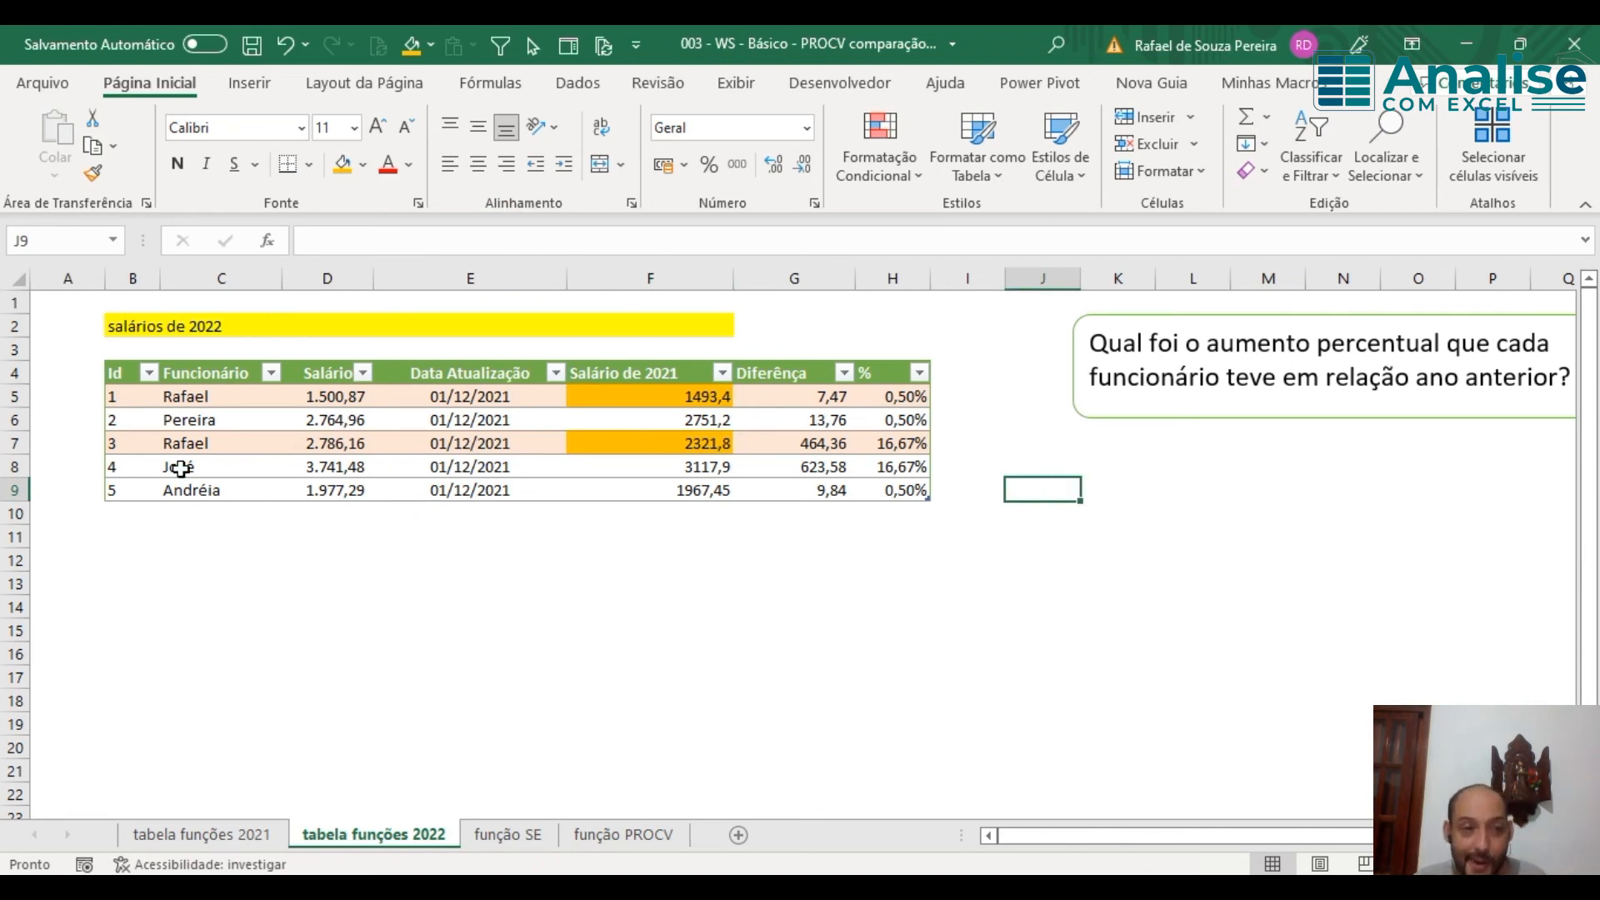
# Step: Check the Id, Salário, Salário de 2021 and % values of the two same-name employees, Ids 1 and 3
pyautogui.click(150, 405)
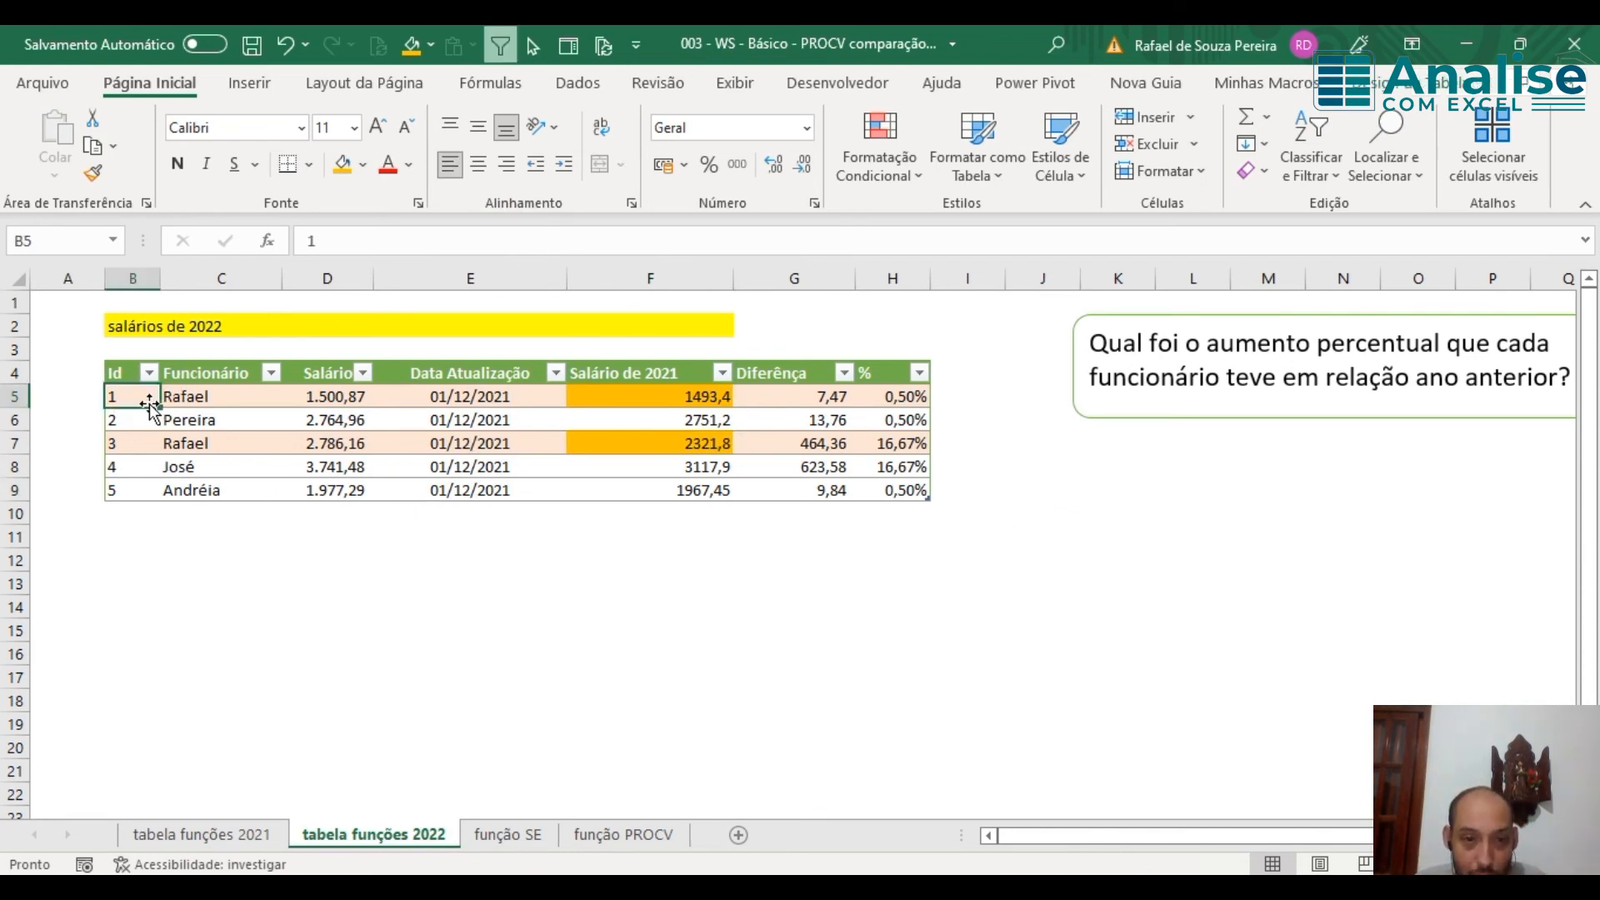
pyautogui.click(698, 393)
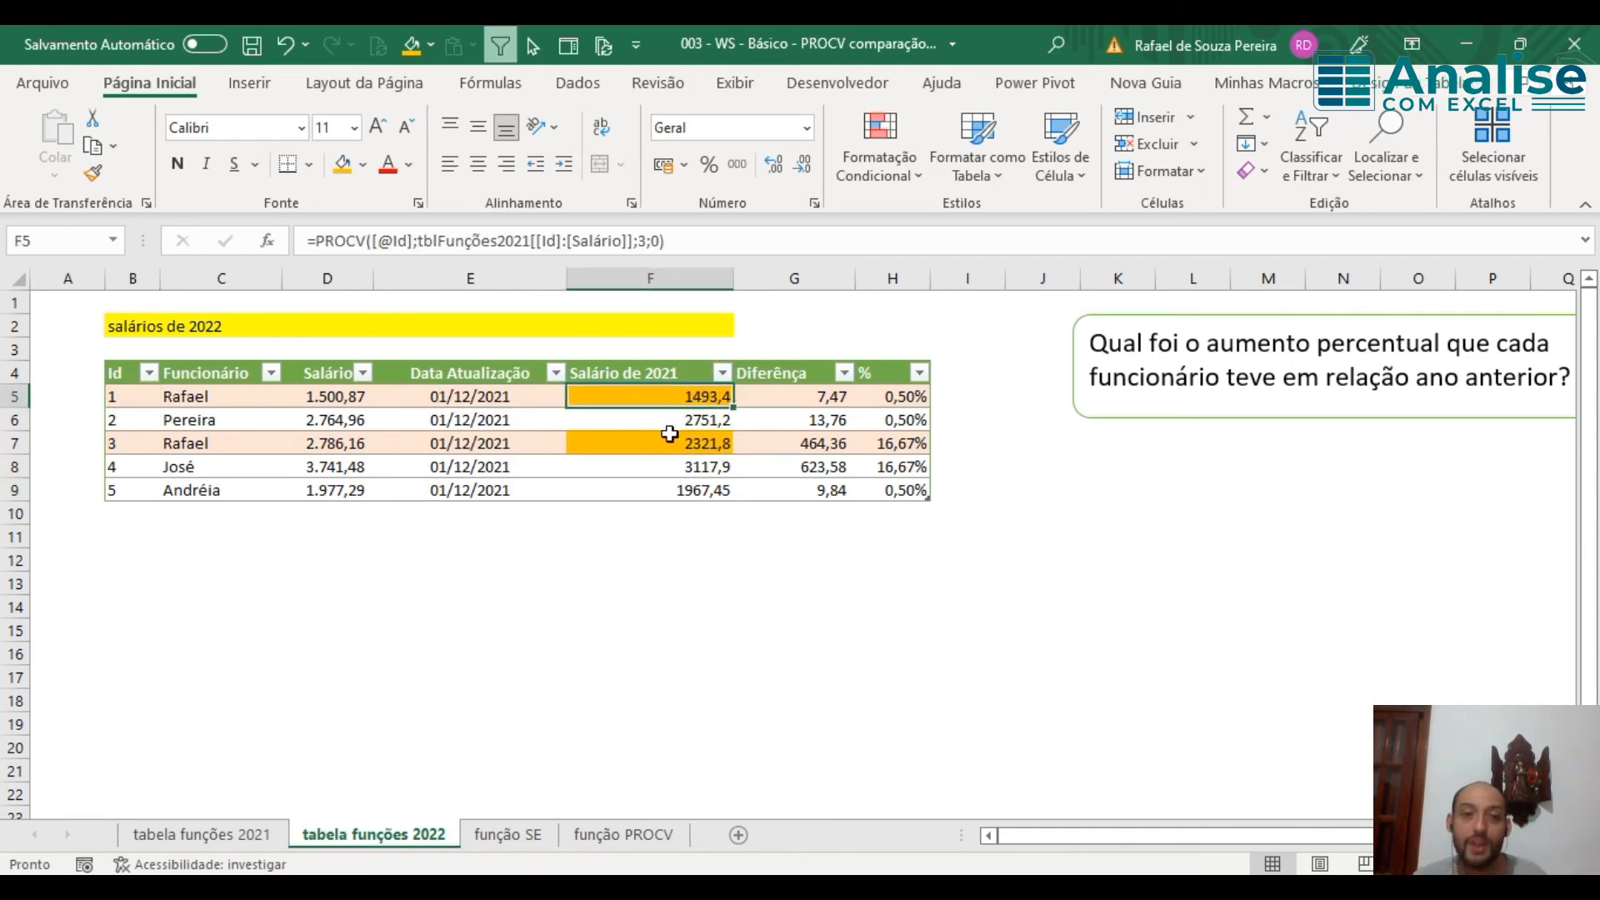
pyautogui.click(127, 449)
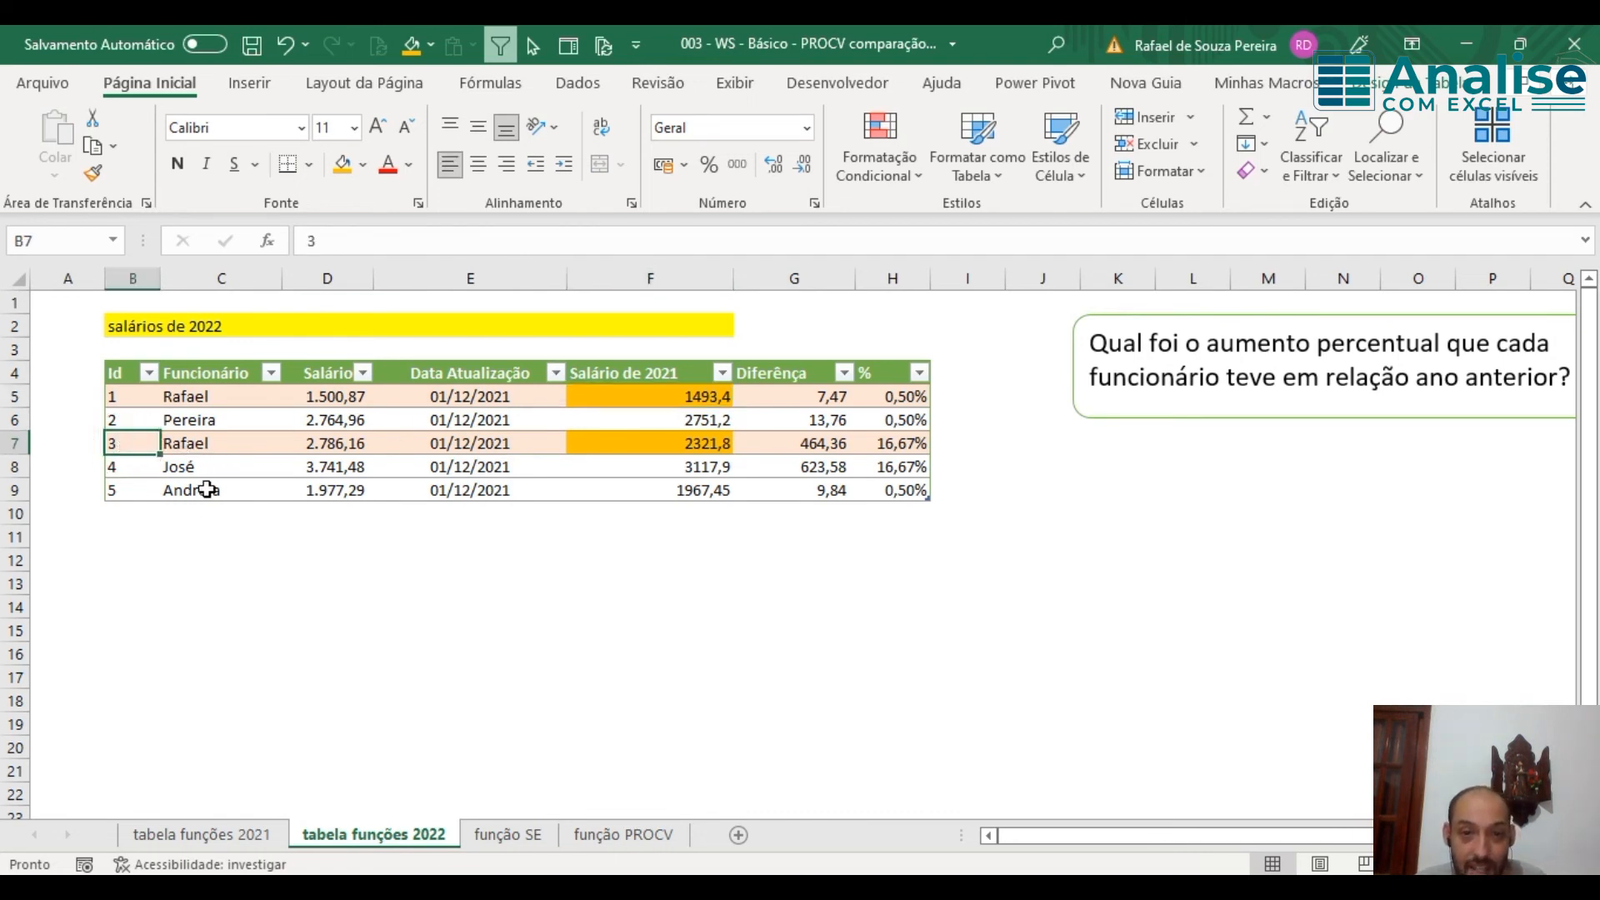
pyautogui.click(677, 448)
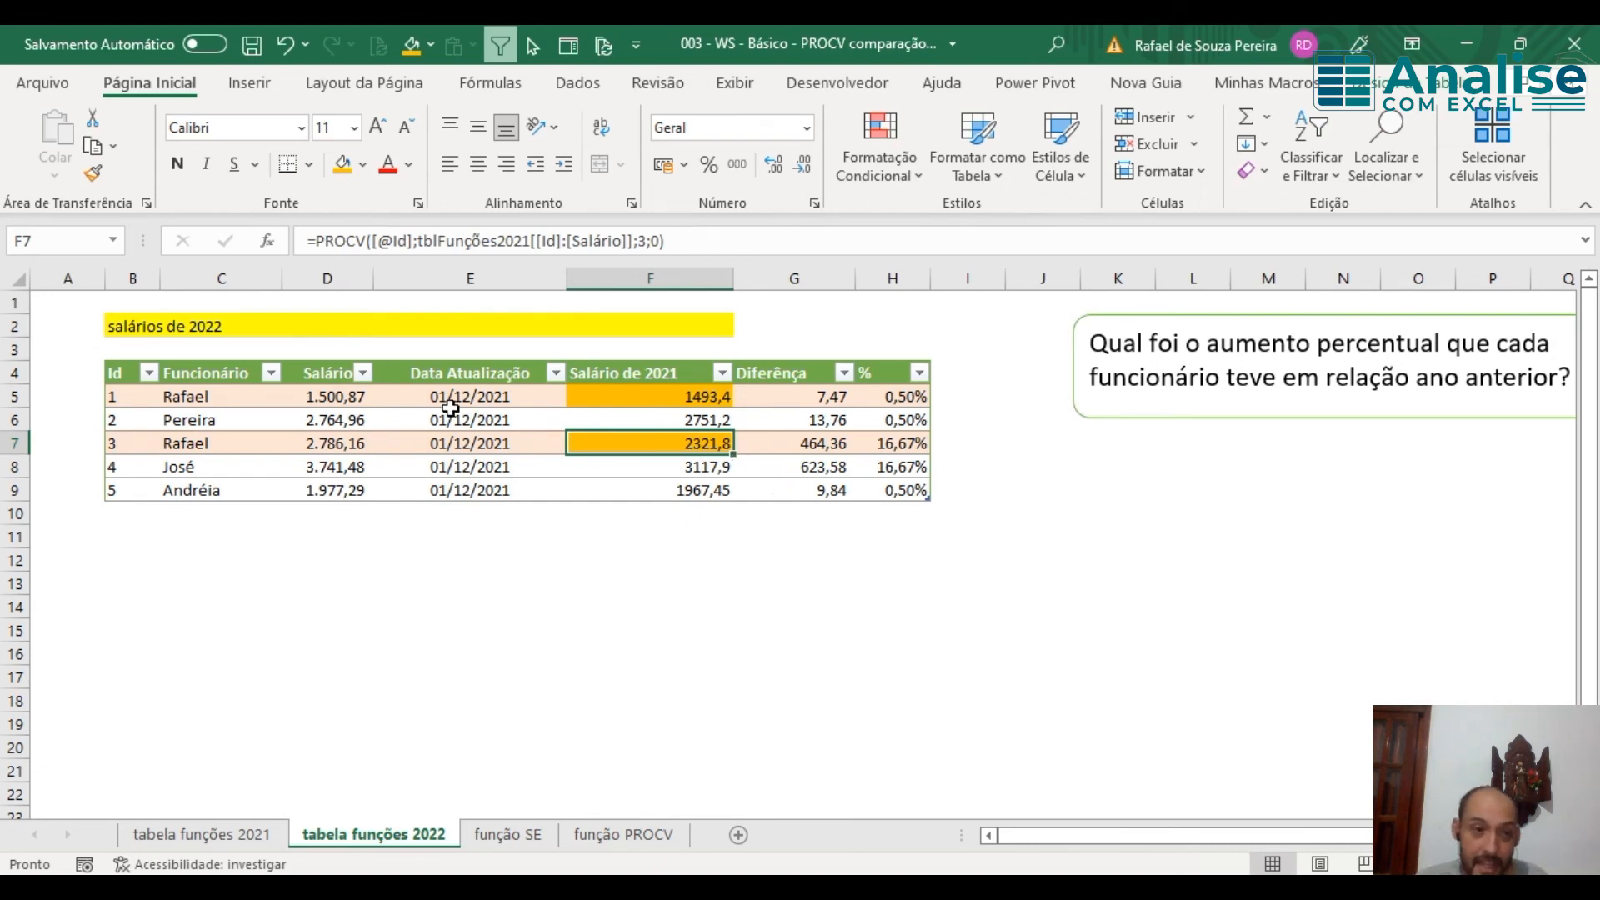
pyautogui.click(905, 400)
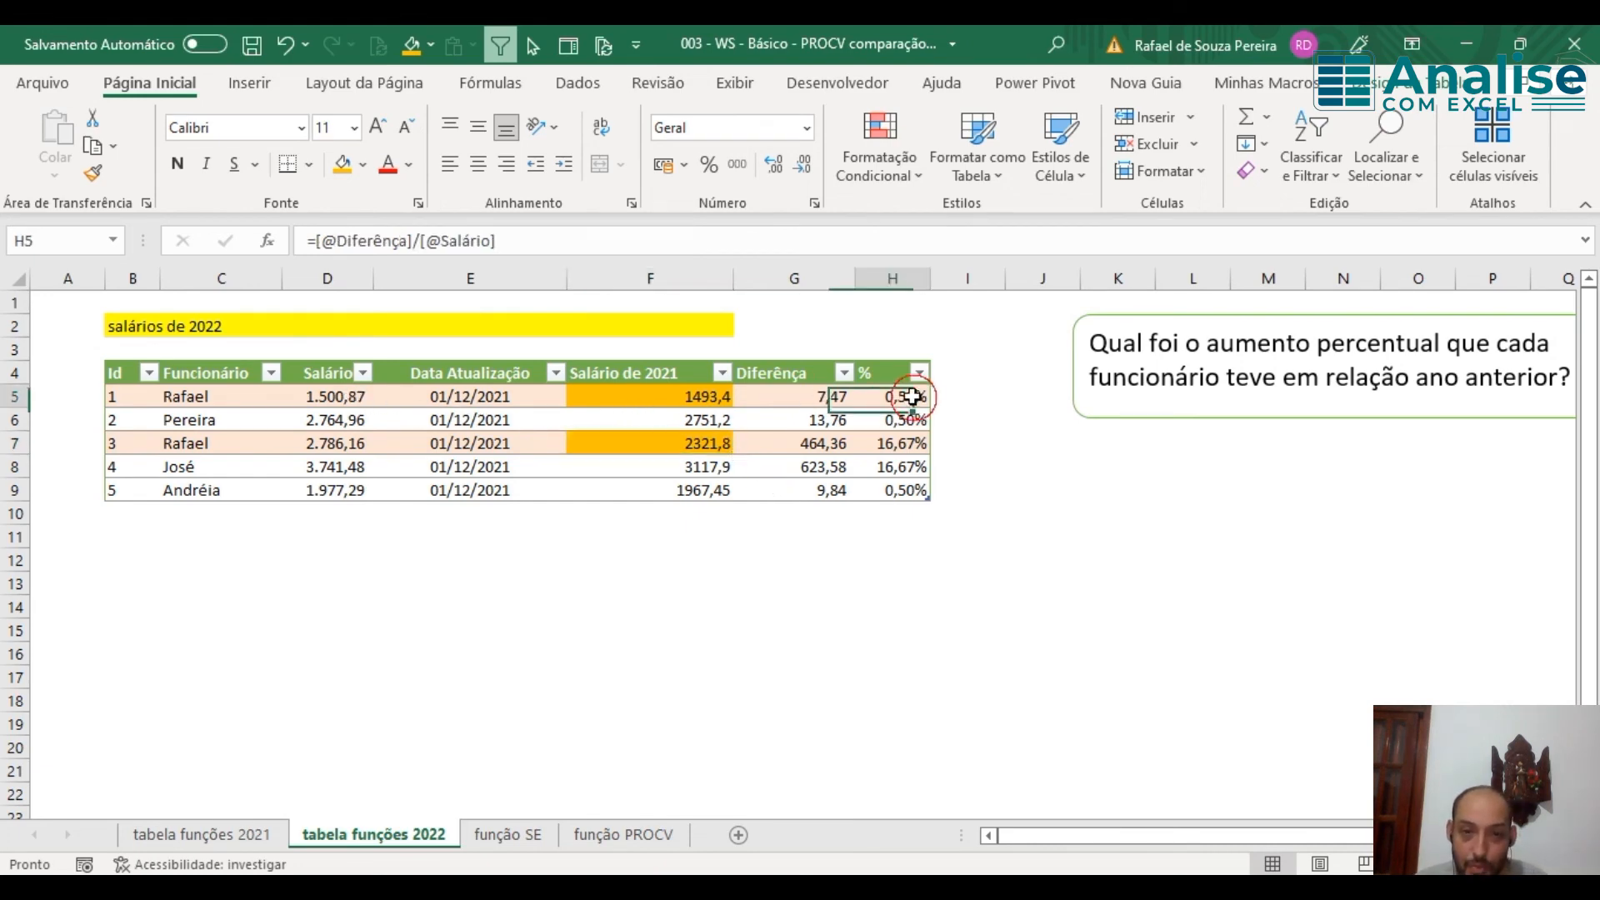
pyautogui.click(338, 398)
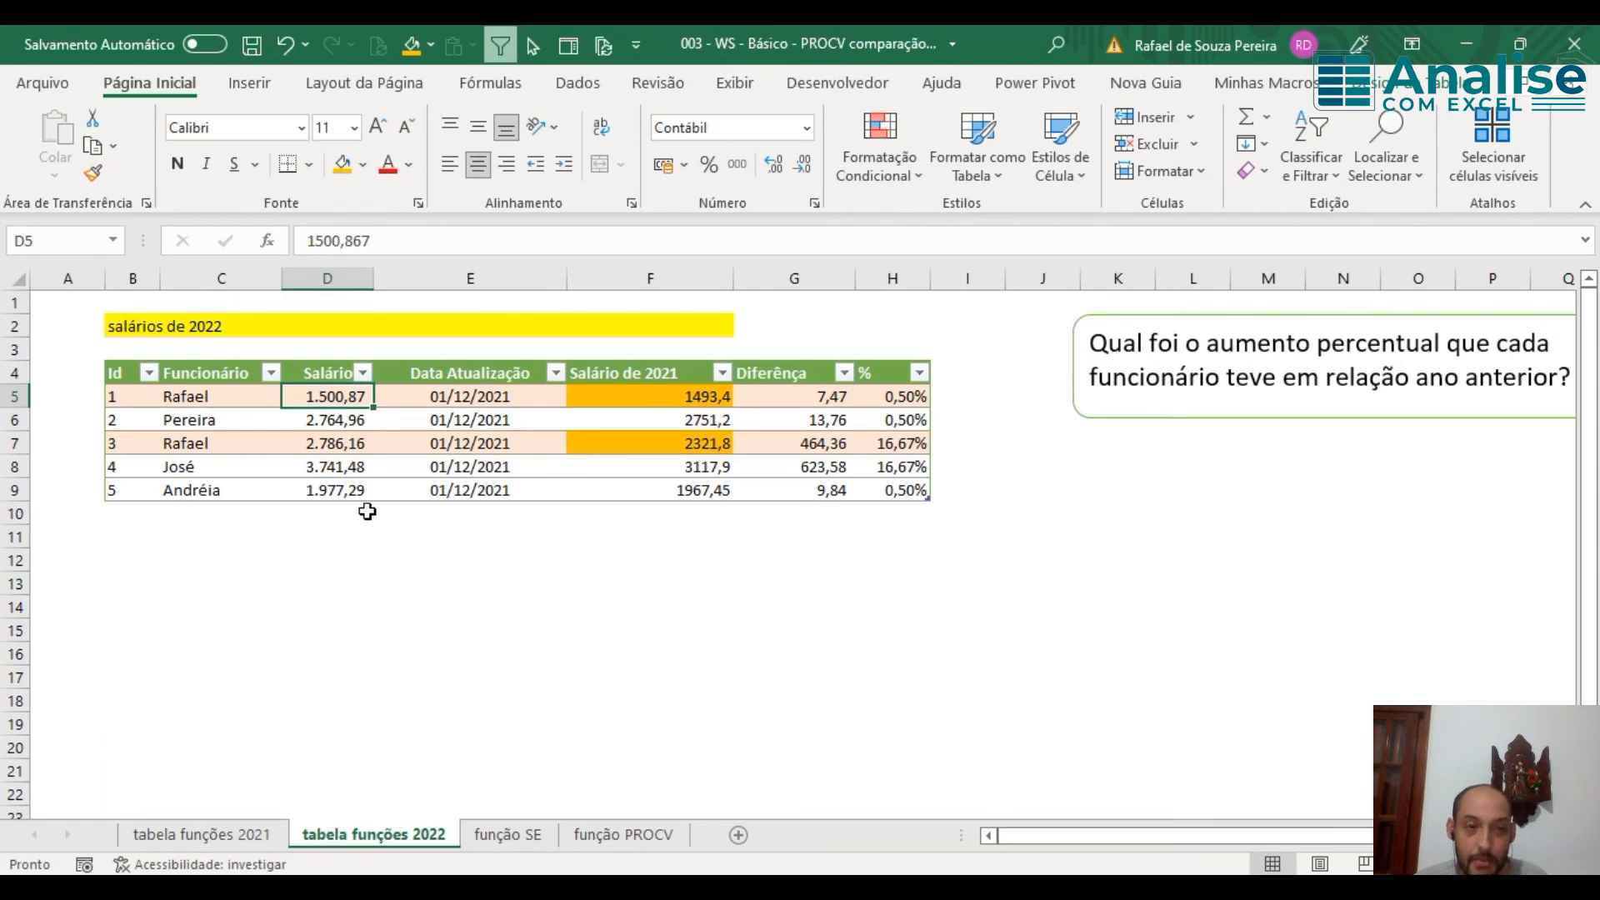
pyautogui.click(667, 445)
pyautogui.click(898, 442)
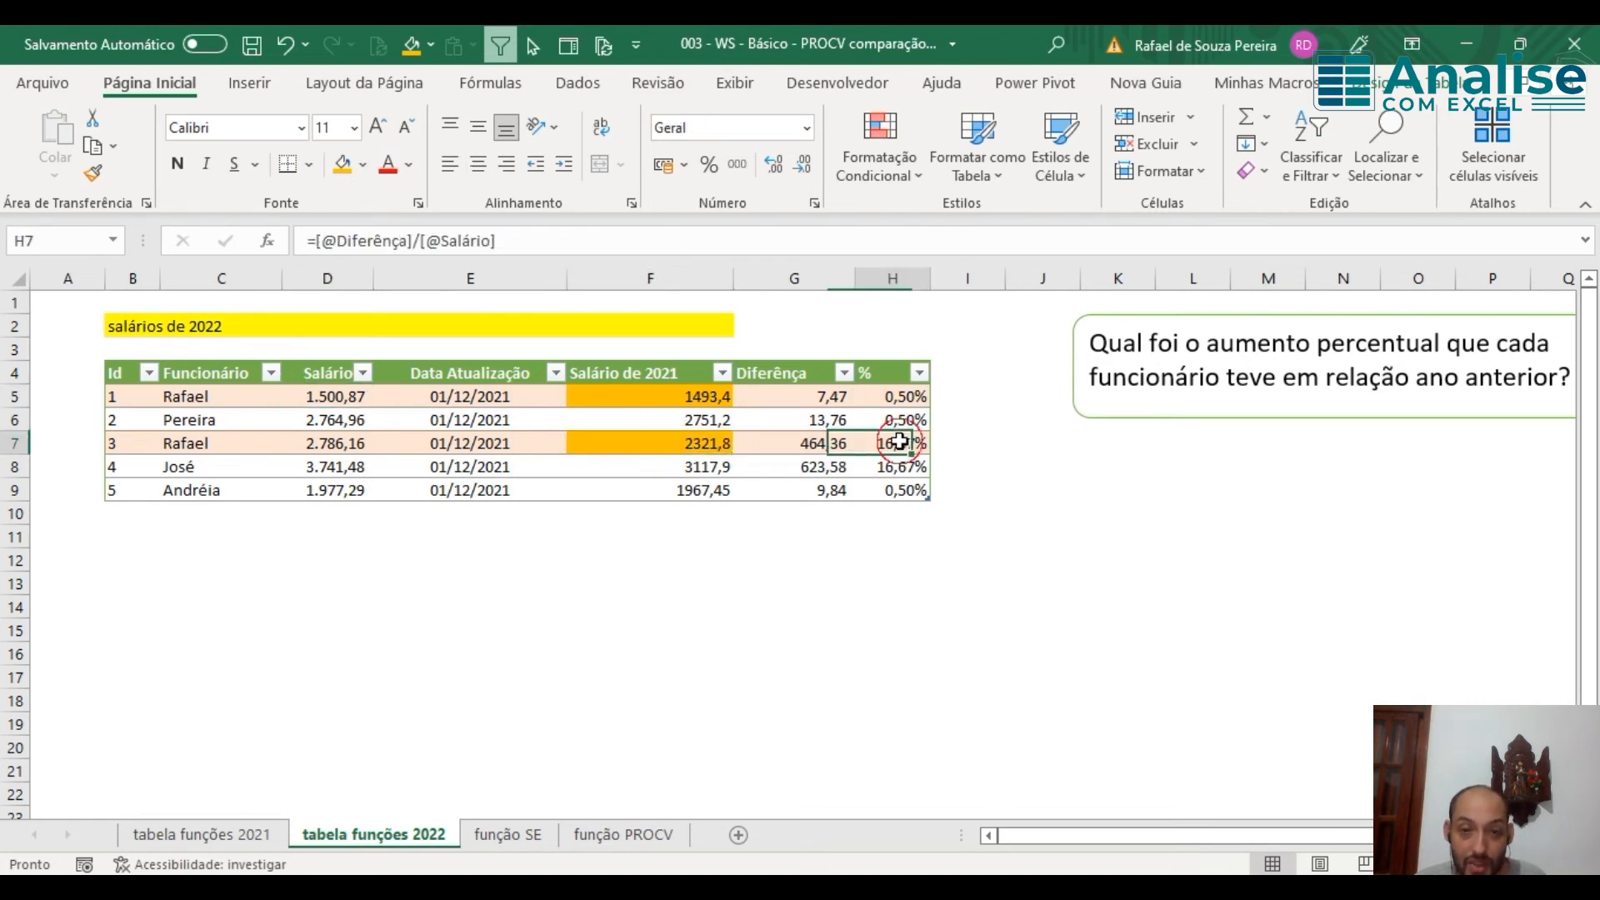
pyautogui.click(367, 448)
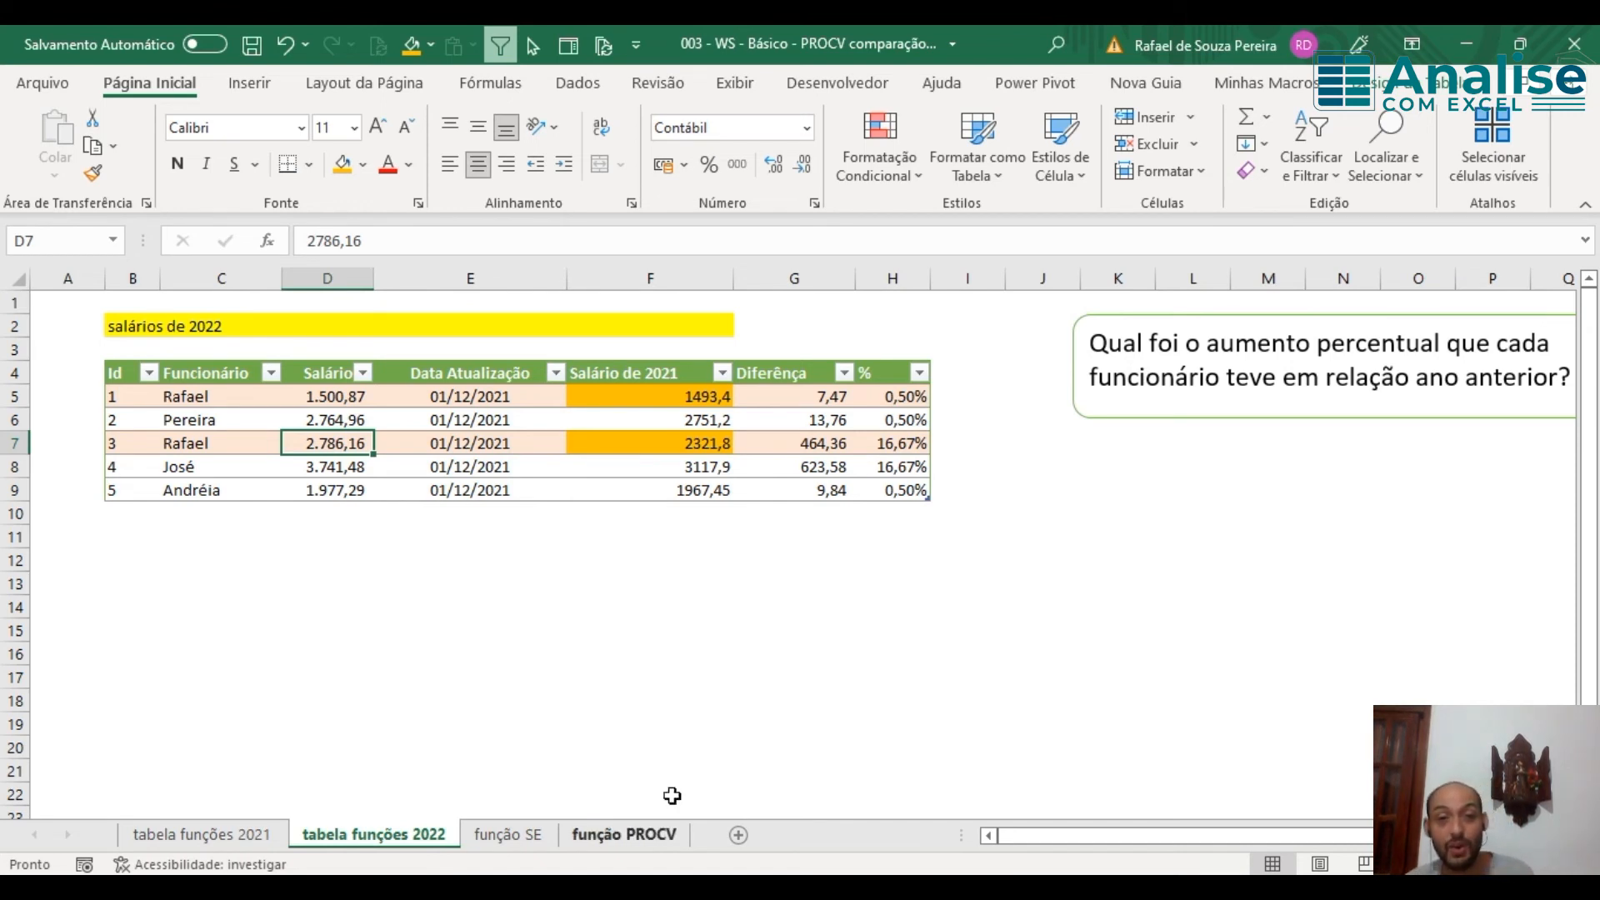
# Step: Remove the fill colors from all data rows of the 2022 table
pyautogui.click(147, 400)
pyautogui.moveTo(147, 400); pyautogui.dragTo(908, 493)
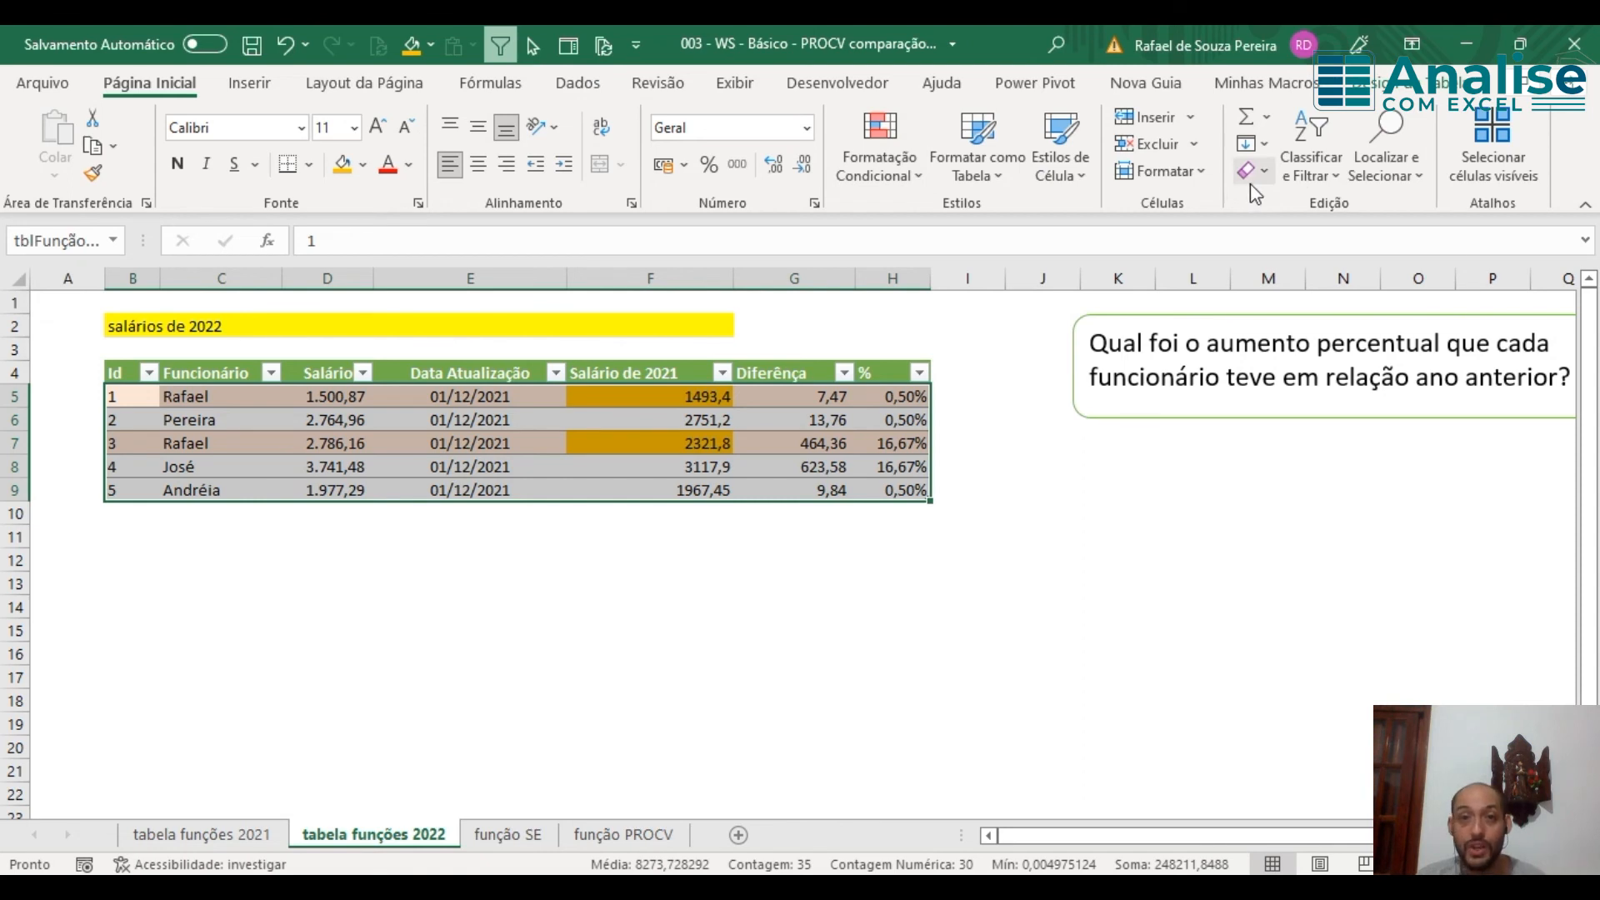
pyautogui.click(363, 164)
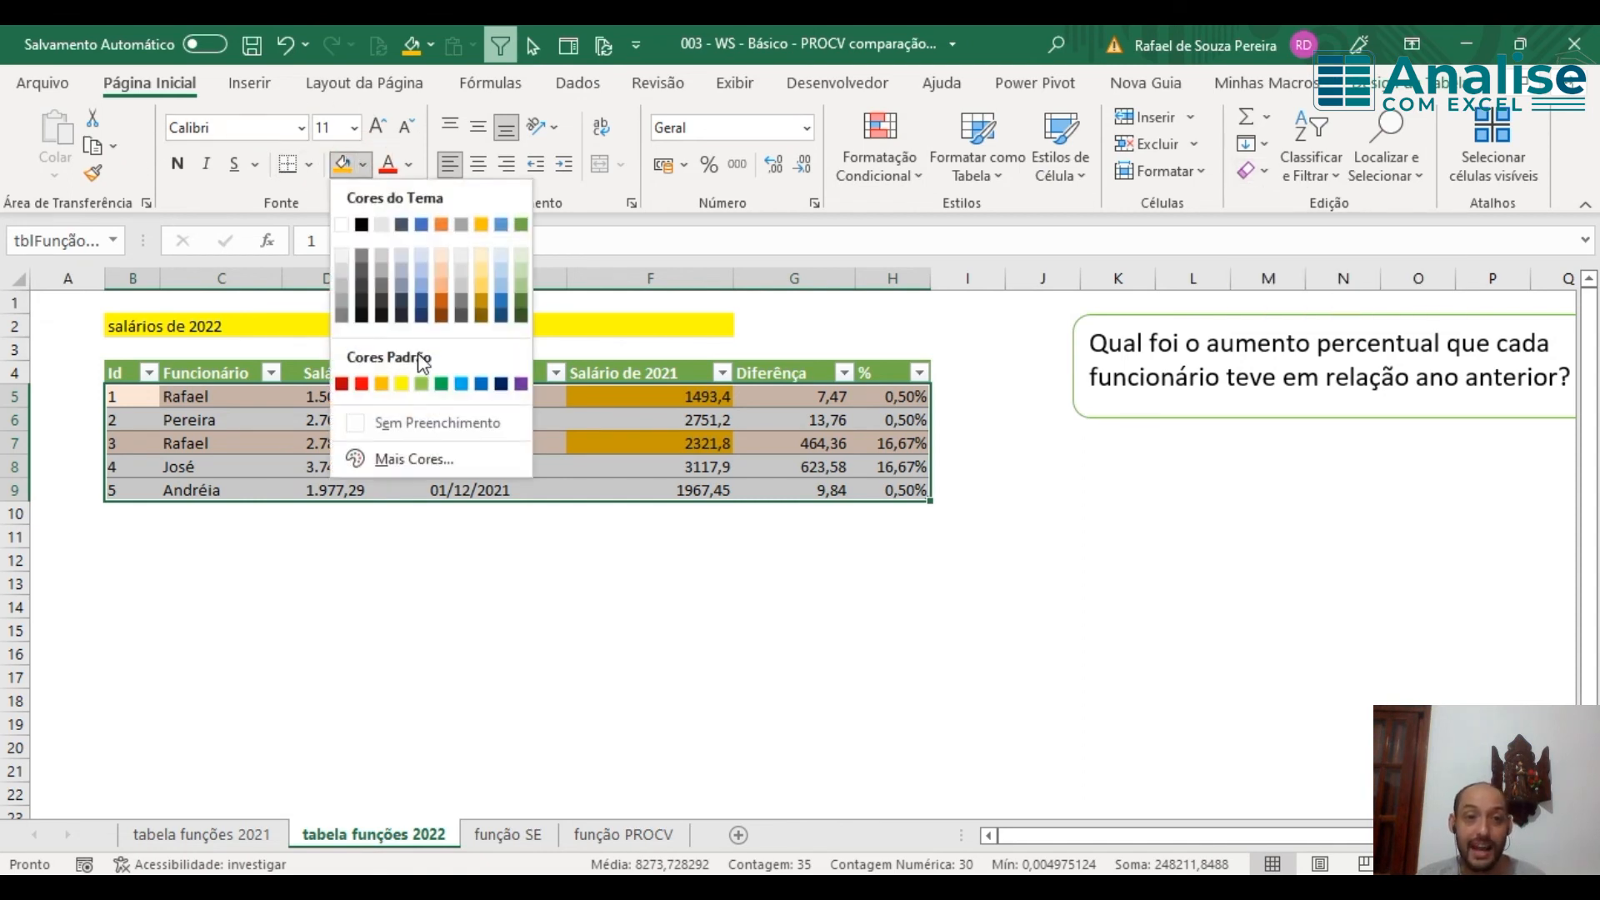
pyautogui.click(417, 420)
pyautogui.click(597, 425)
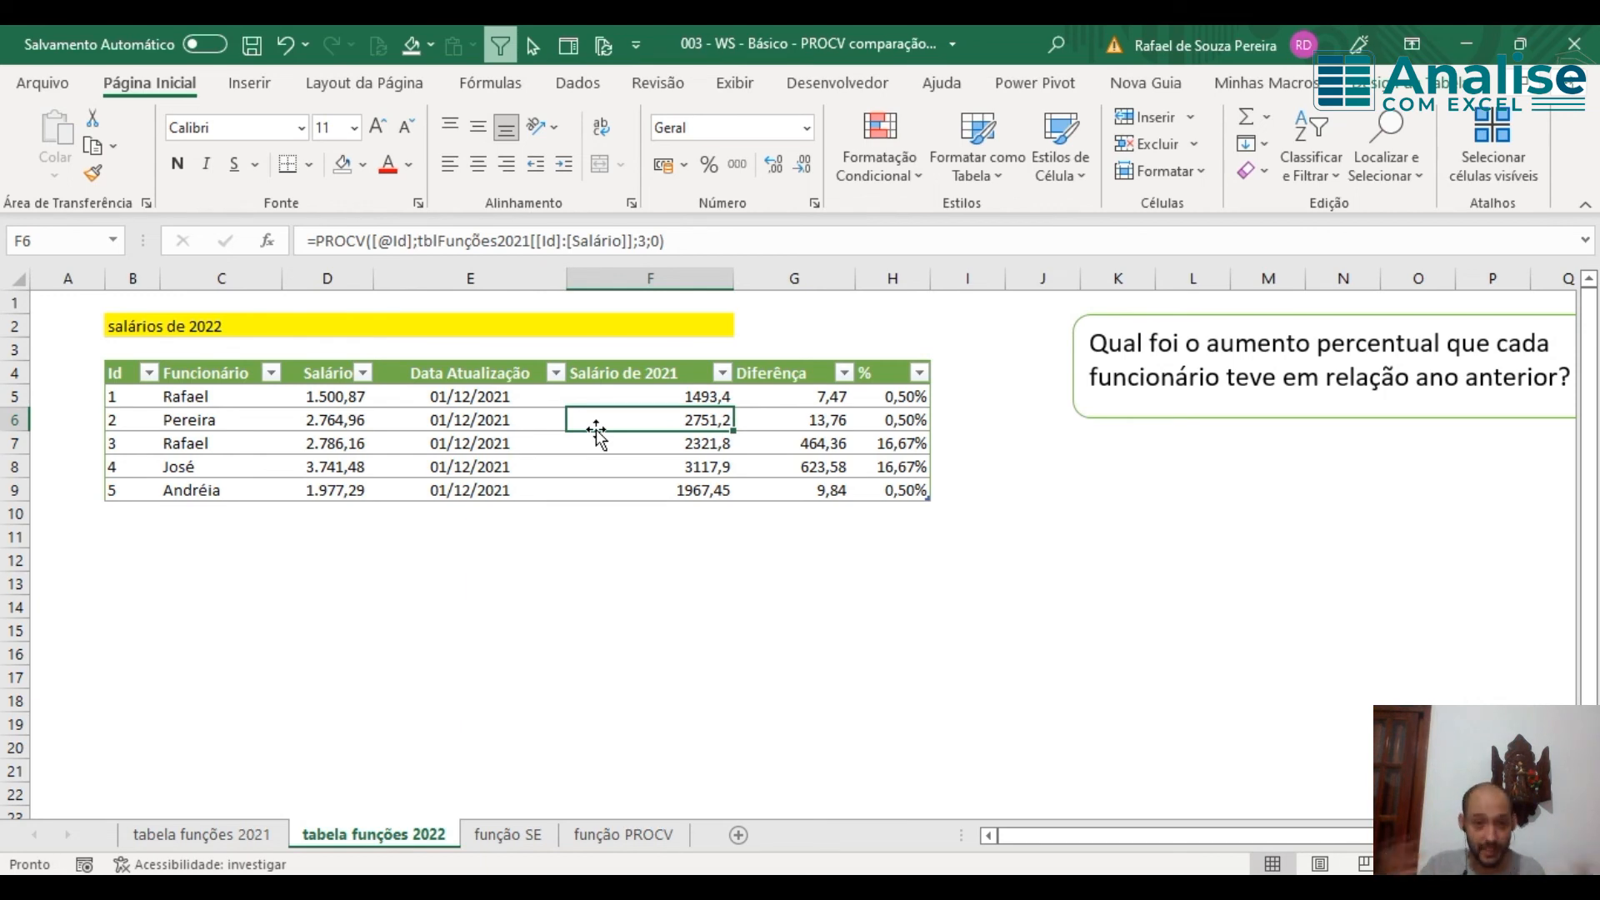
# Step: Enter a SOMA formula in cell F14 that adds up the Salário de 2021 column of the 2022 table
pyautogui.click(646, 601)
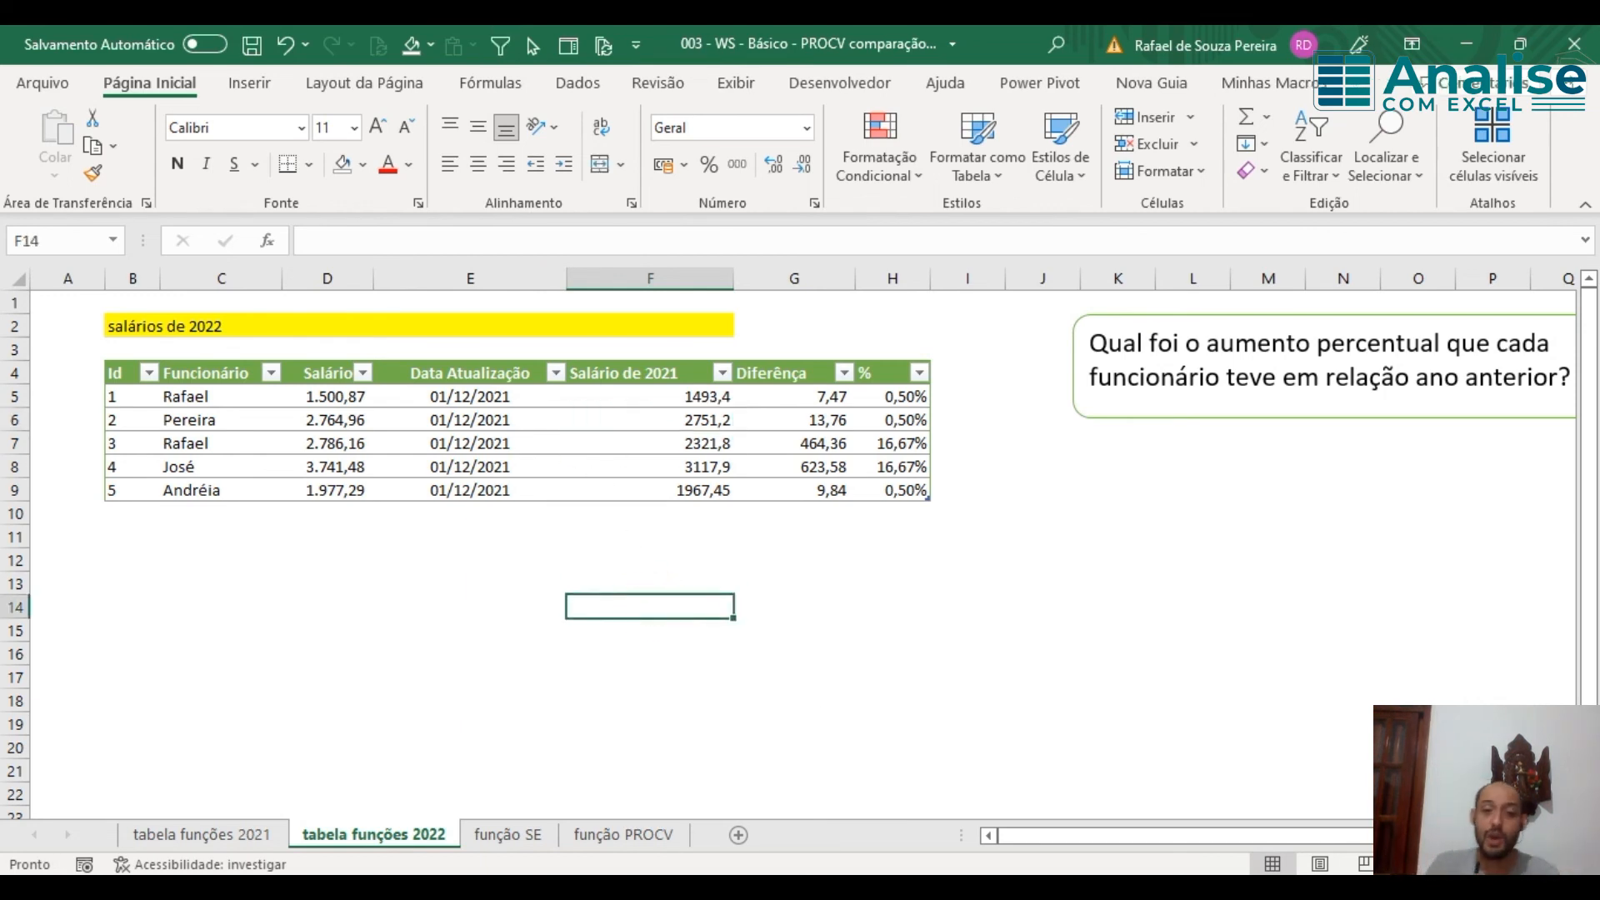
pyautogui.write('=soma')
pyautogui.press('Tab')
pyautogui.press('Up')
pyautogui.press('Up')
pyautogui.press('Up')
pyautogui.press('Up')
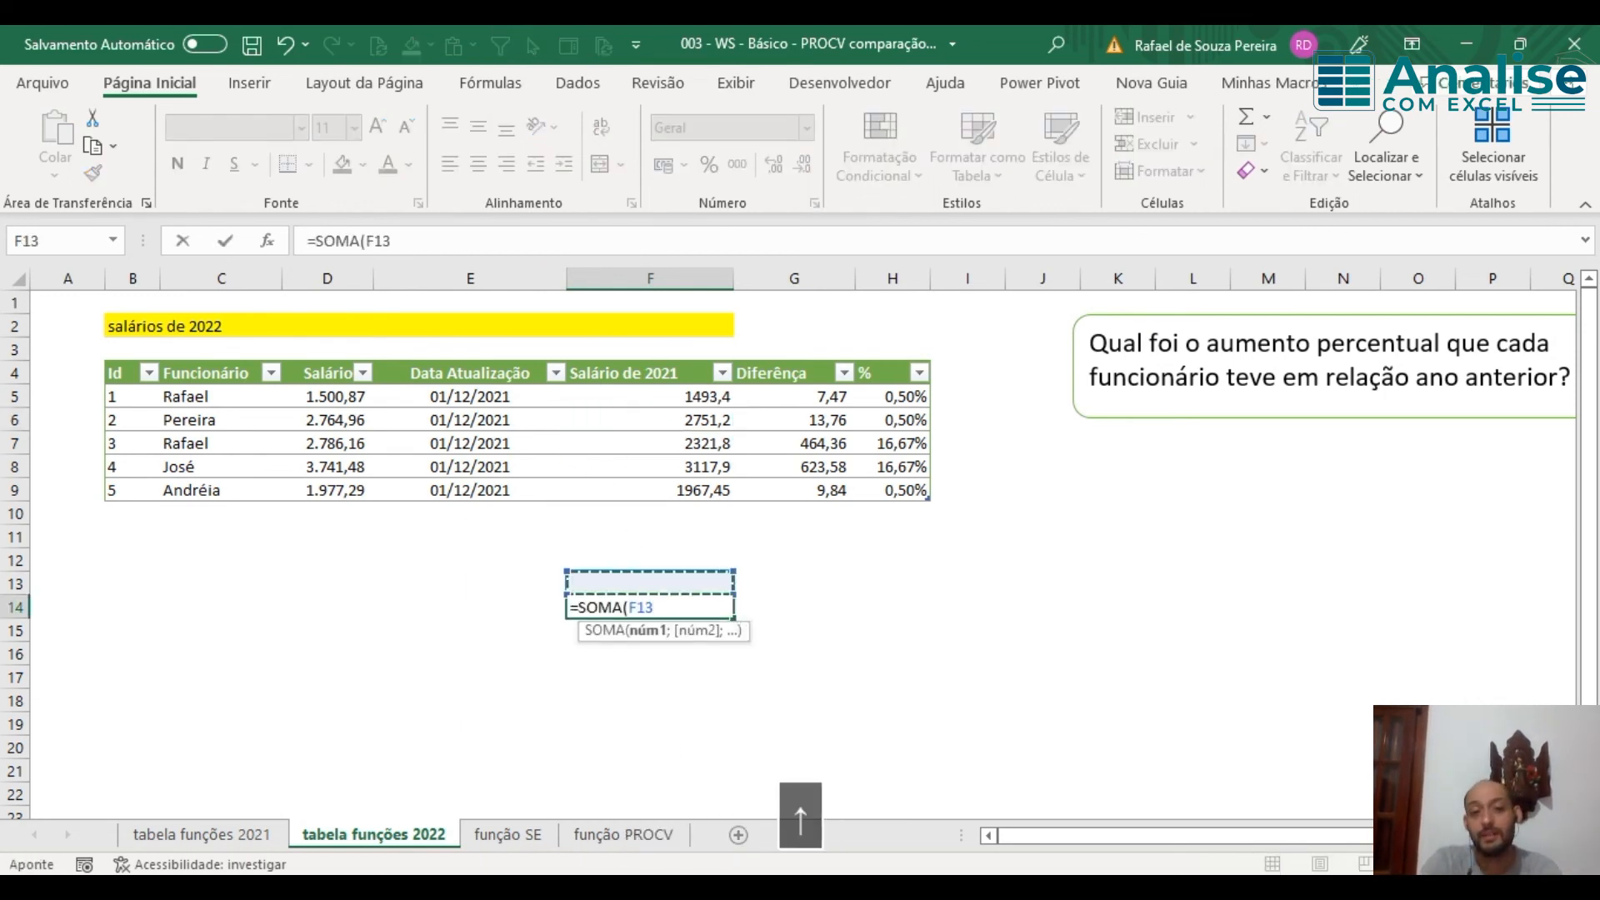
pyautogui.hotkey('ctrl', 'shift', 'Up')
pyautogui.hotkey('shift', 'Down')
pyautogui.press('Return')
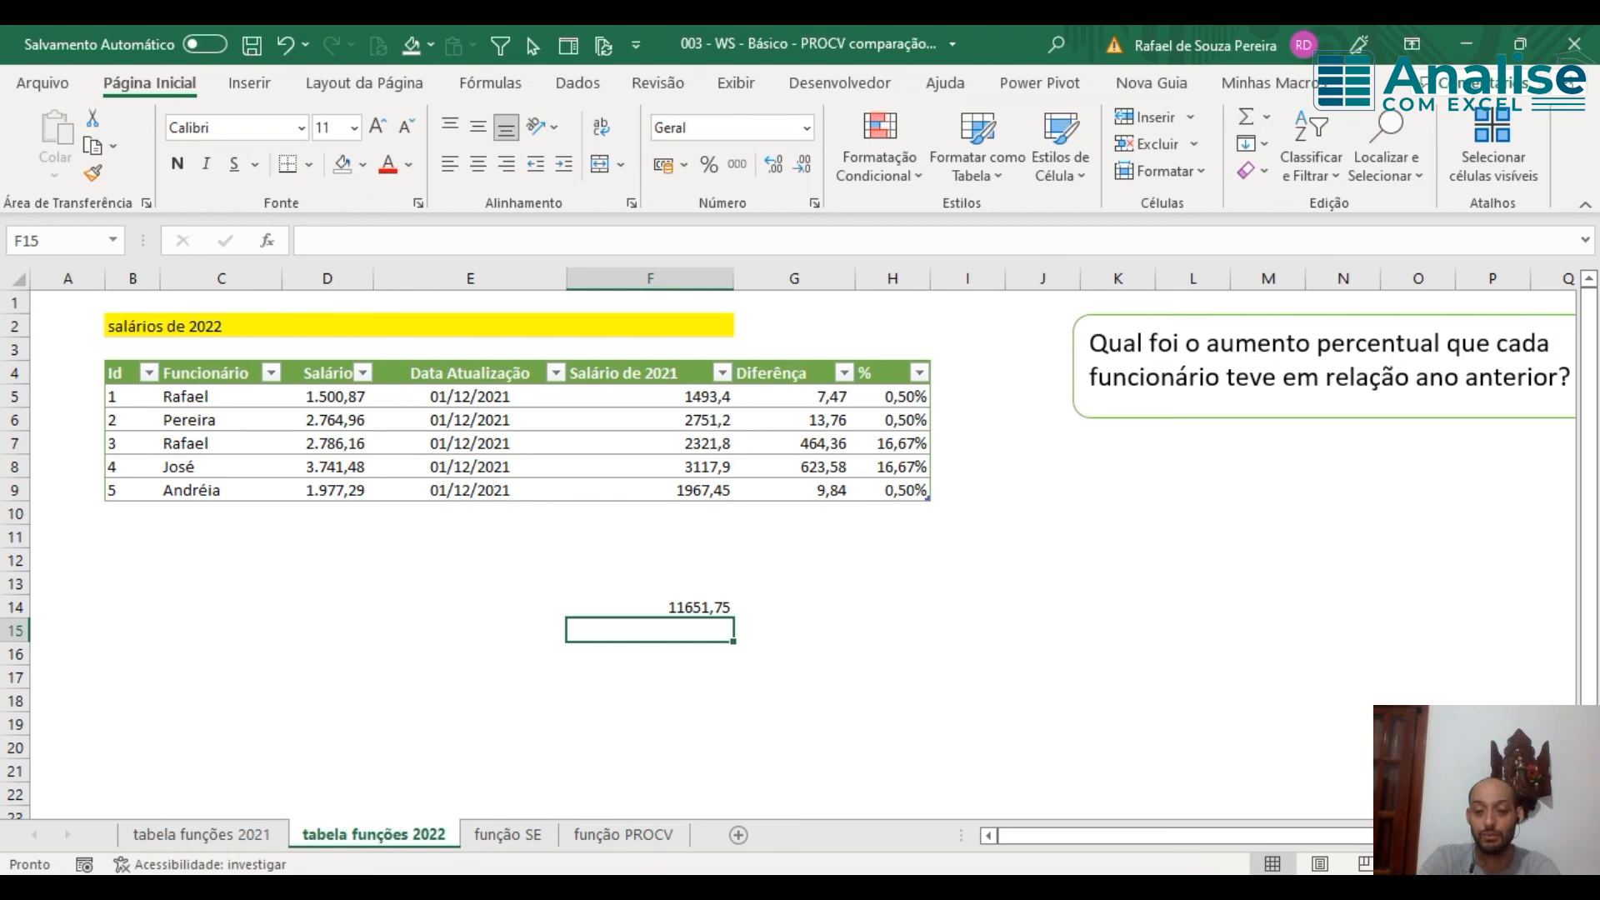
# Step: Try a SOMA formula in F15 with the table's Salário de 2021 and Salário columns as its two arguments
pyautogui.write('=soma')
pyautogui.press('Tab')
pyautogui.press('Up')
pyautogui.press('Up')
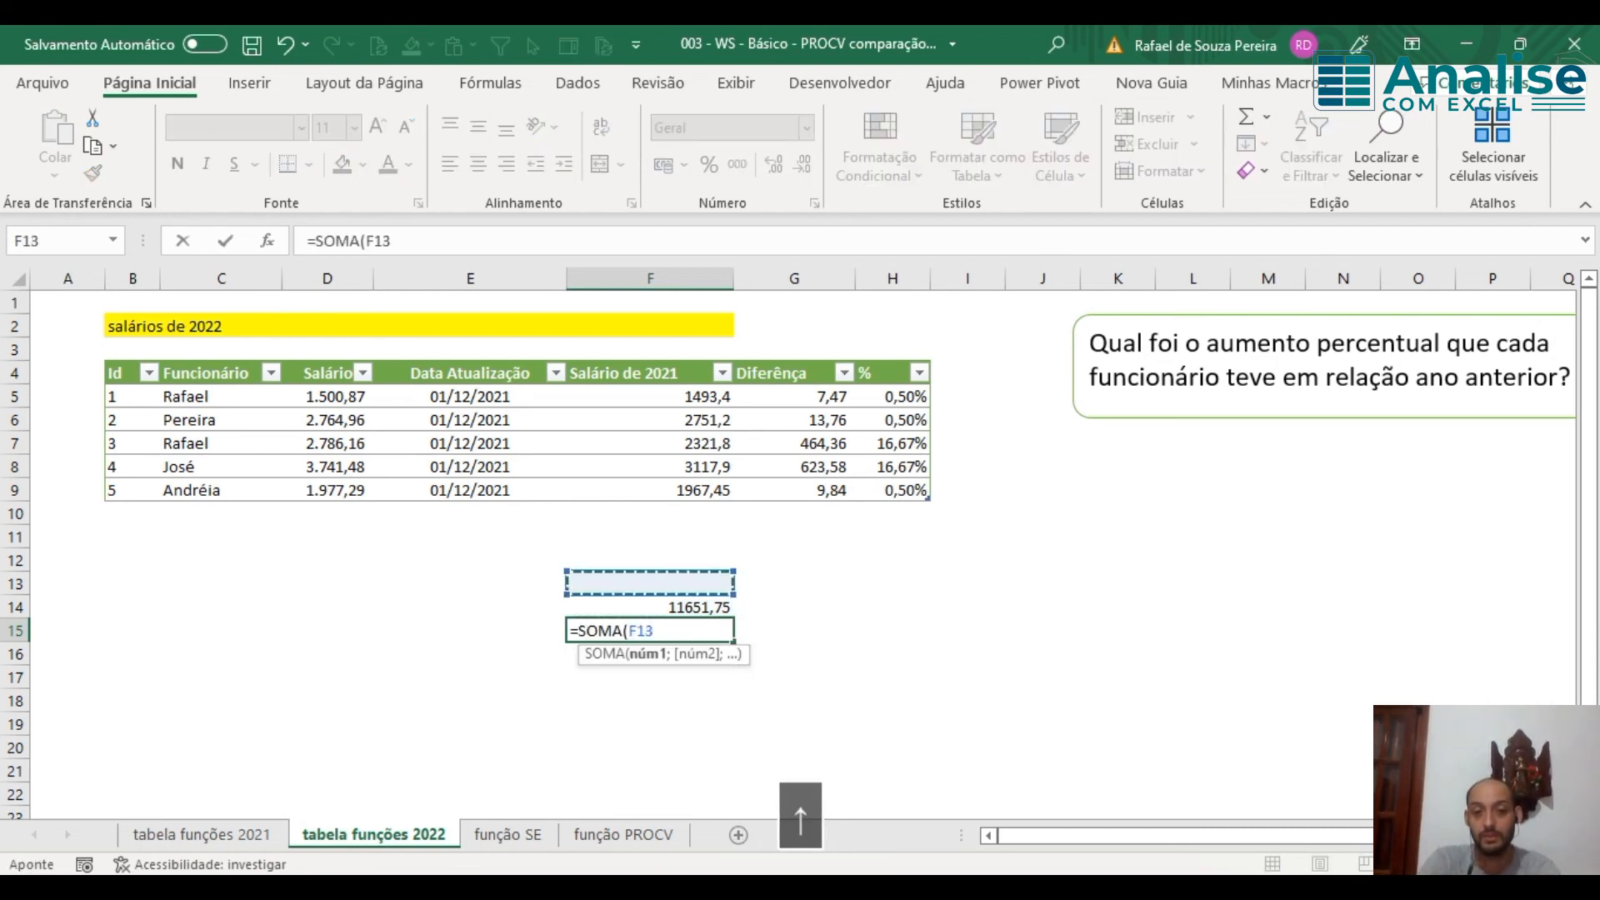
pyautogui.press('Up')
pyautogui.press('Up')
pyautogui.press('Up')
pyautogui.press('Up')
pyautogui.hotkey('ctrl', 'shift', 'Up')
pyautogui.hotkey('shift', 'Down')
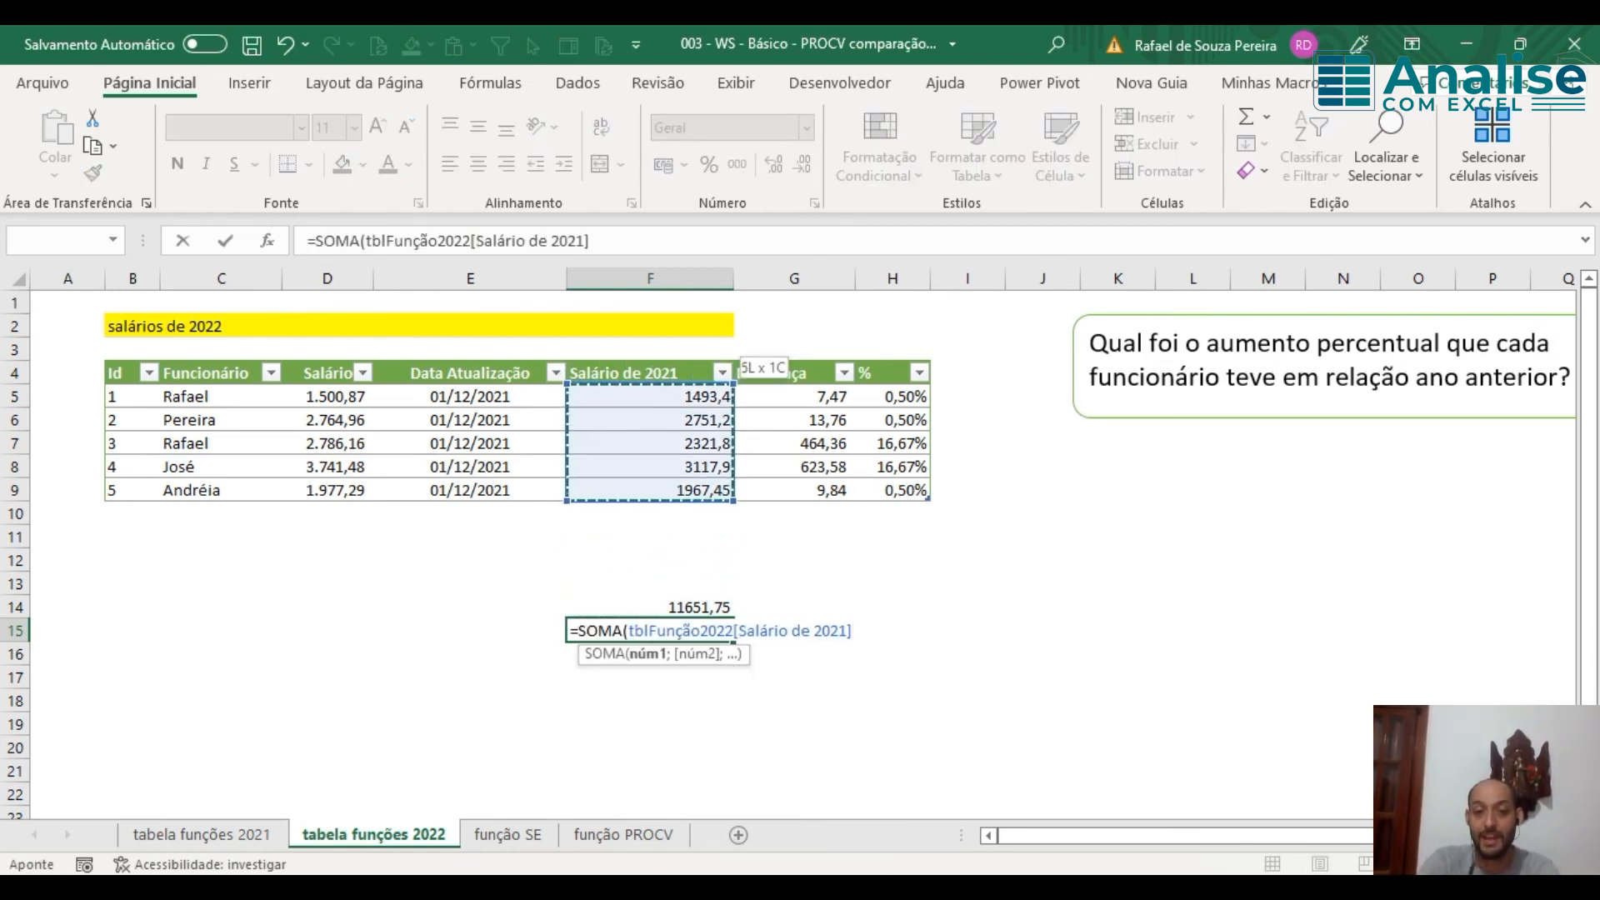
pyautogui.write(';')
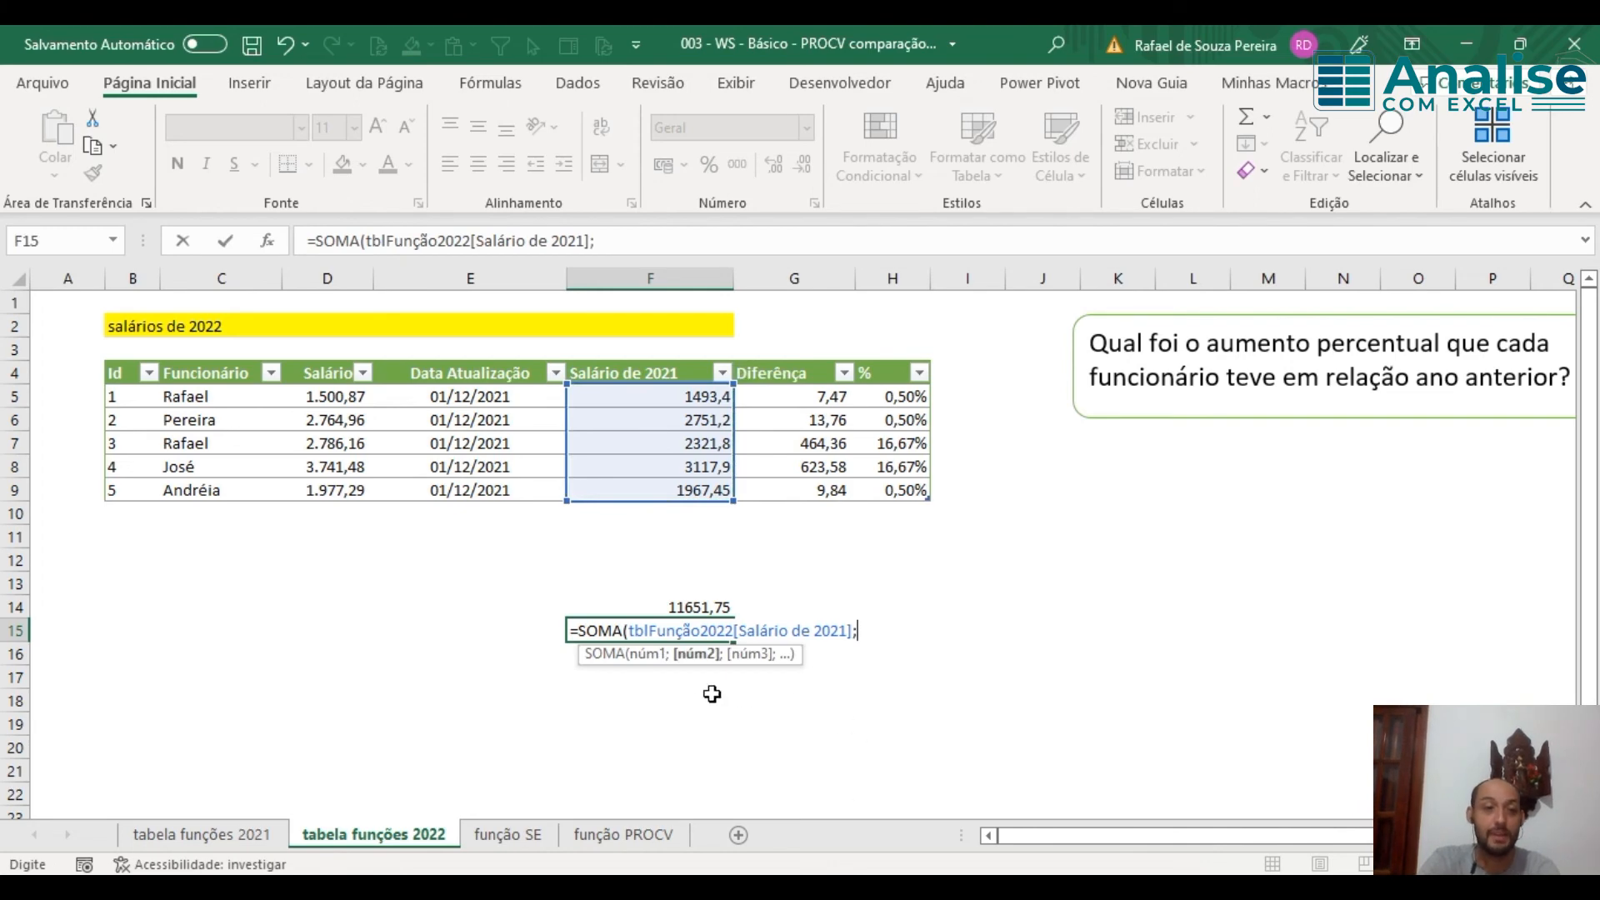
pyautogui.click(329, 397)
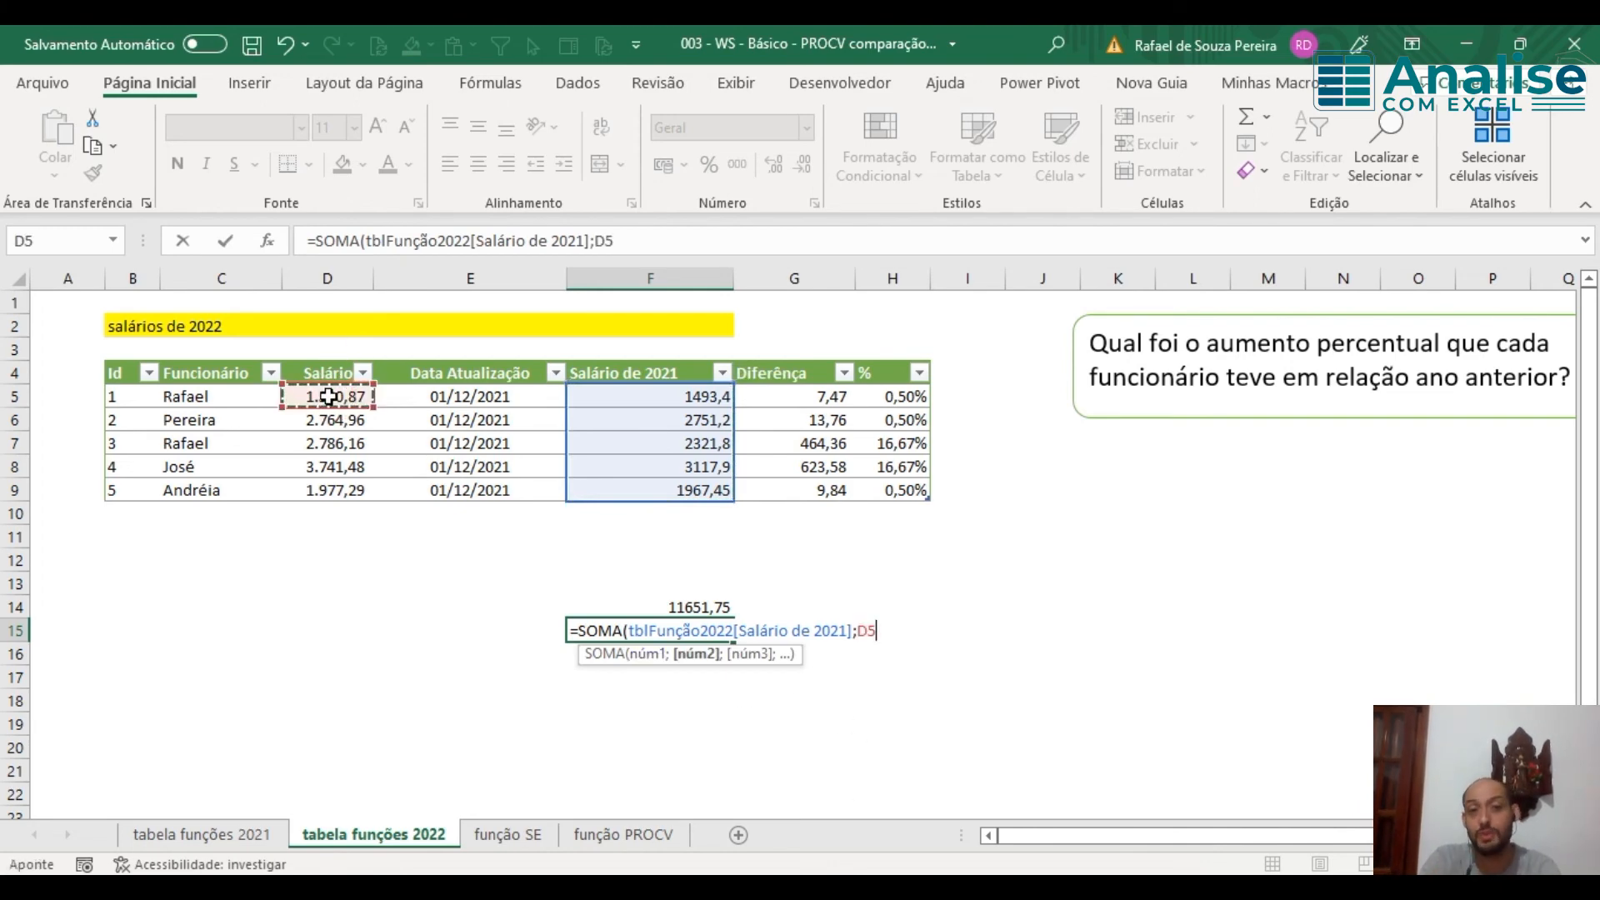
pyautogui.hotkey('ctrl', 'shift', 'Down')
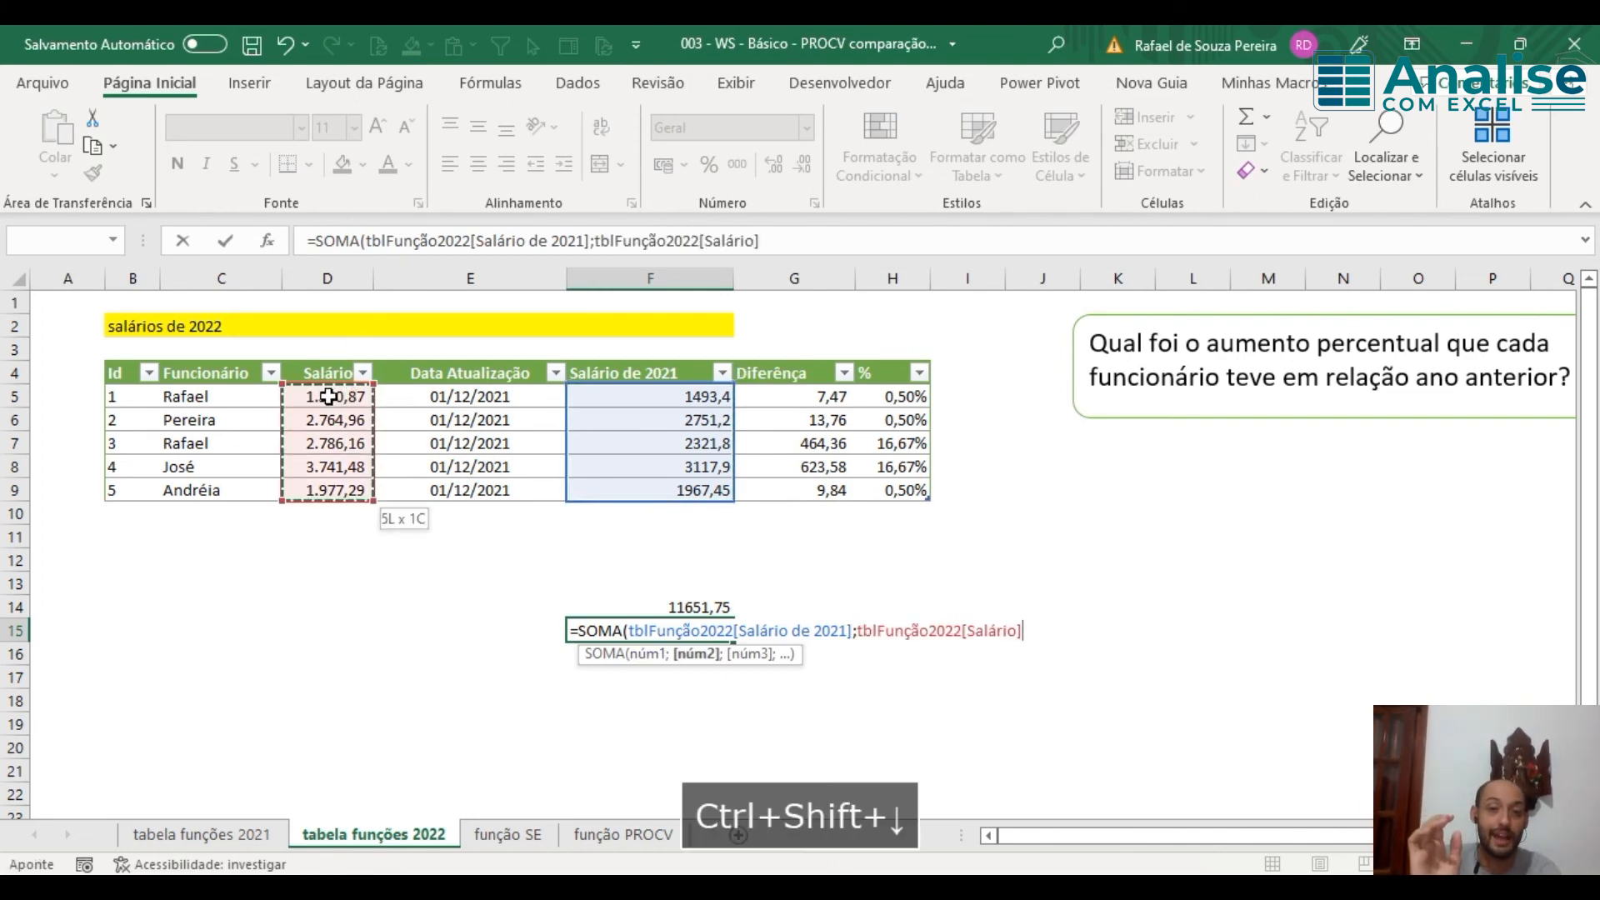
pyautogui.press('Escape')
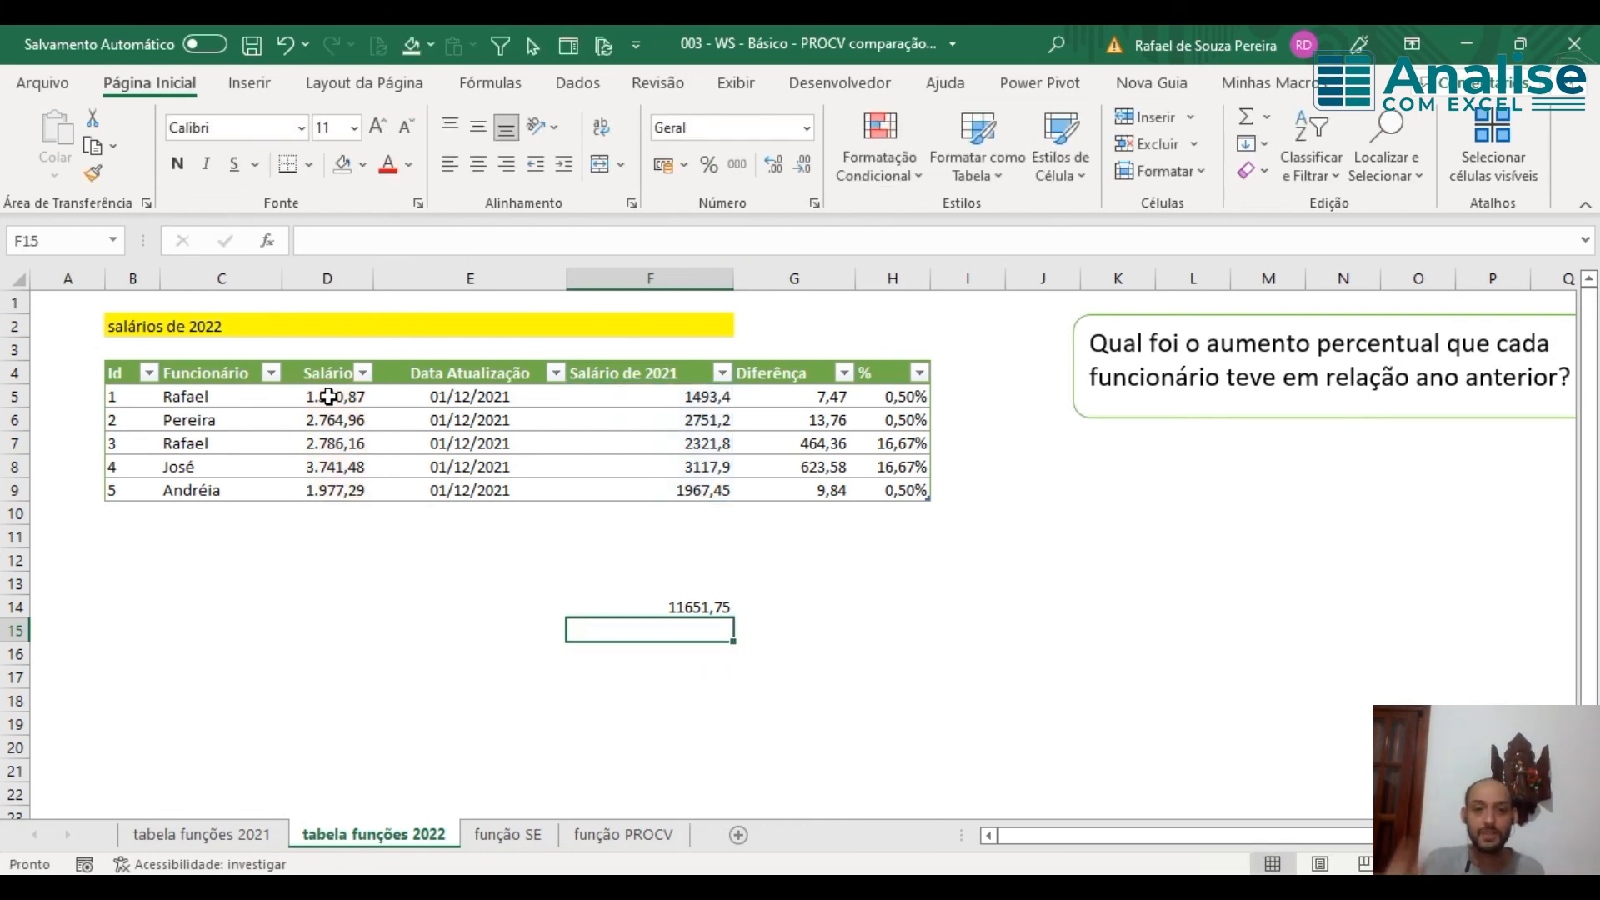
# Step: Delete the sum in F14 and enter a SOMA of the Salário de 2021 column directly beneath the table in F10
pyautogui.press('Up')
pyautogui.press('Delete')
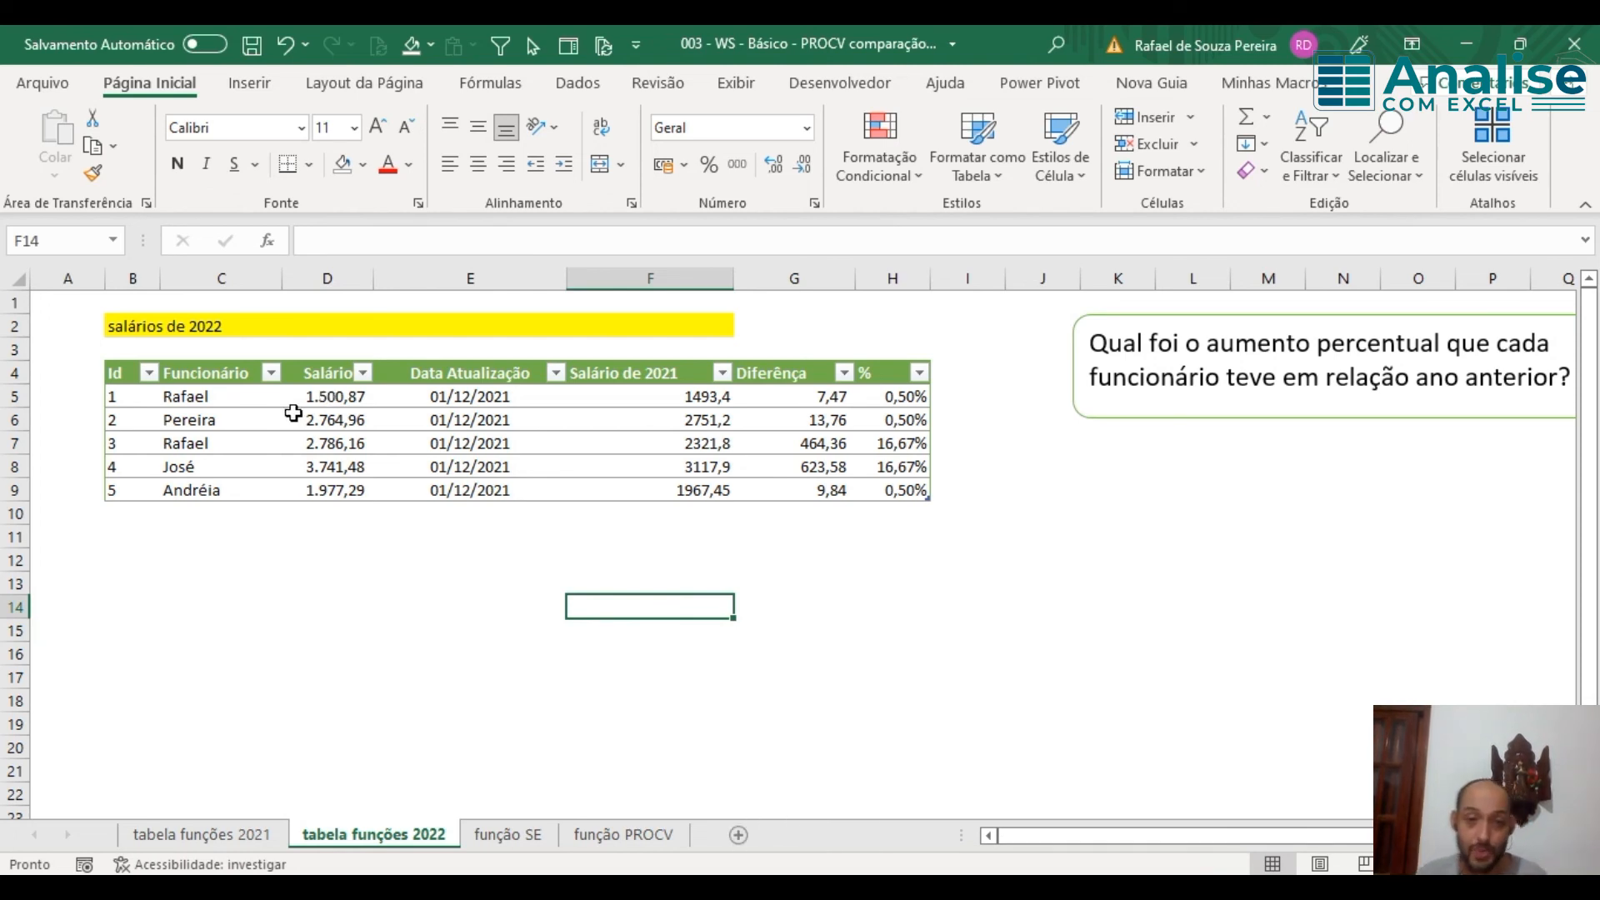
pyautogui.click(645, 514)
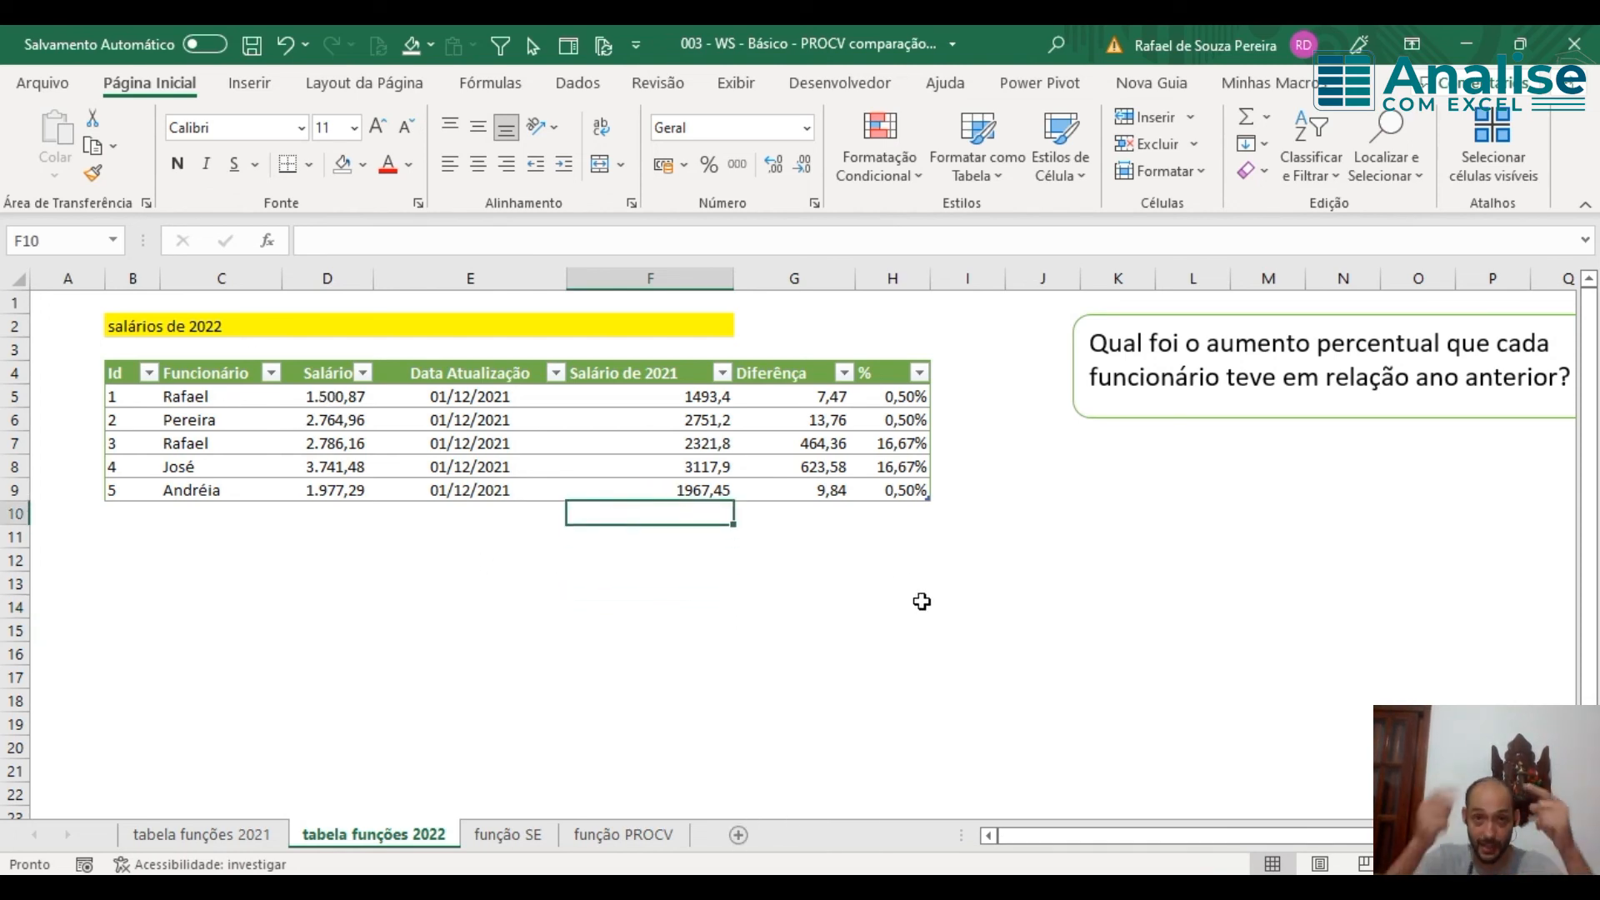
pyautogui.write('=so')
pyautogui.press('Tab')
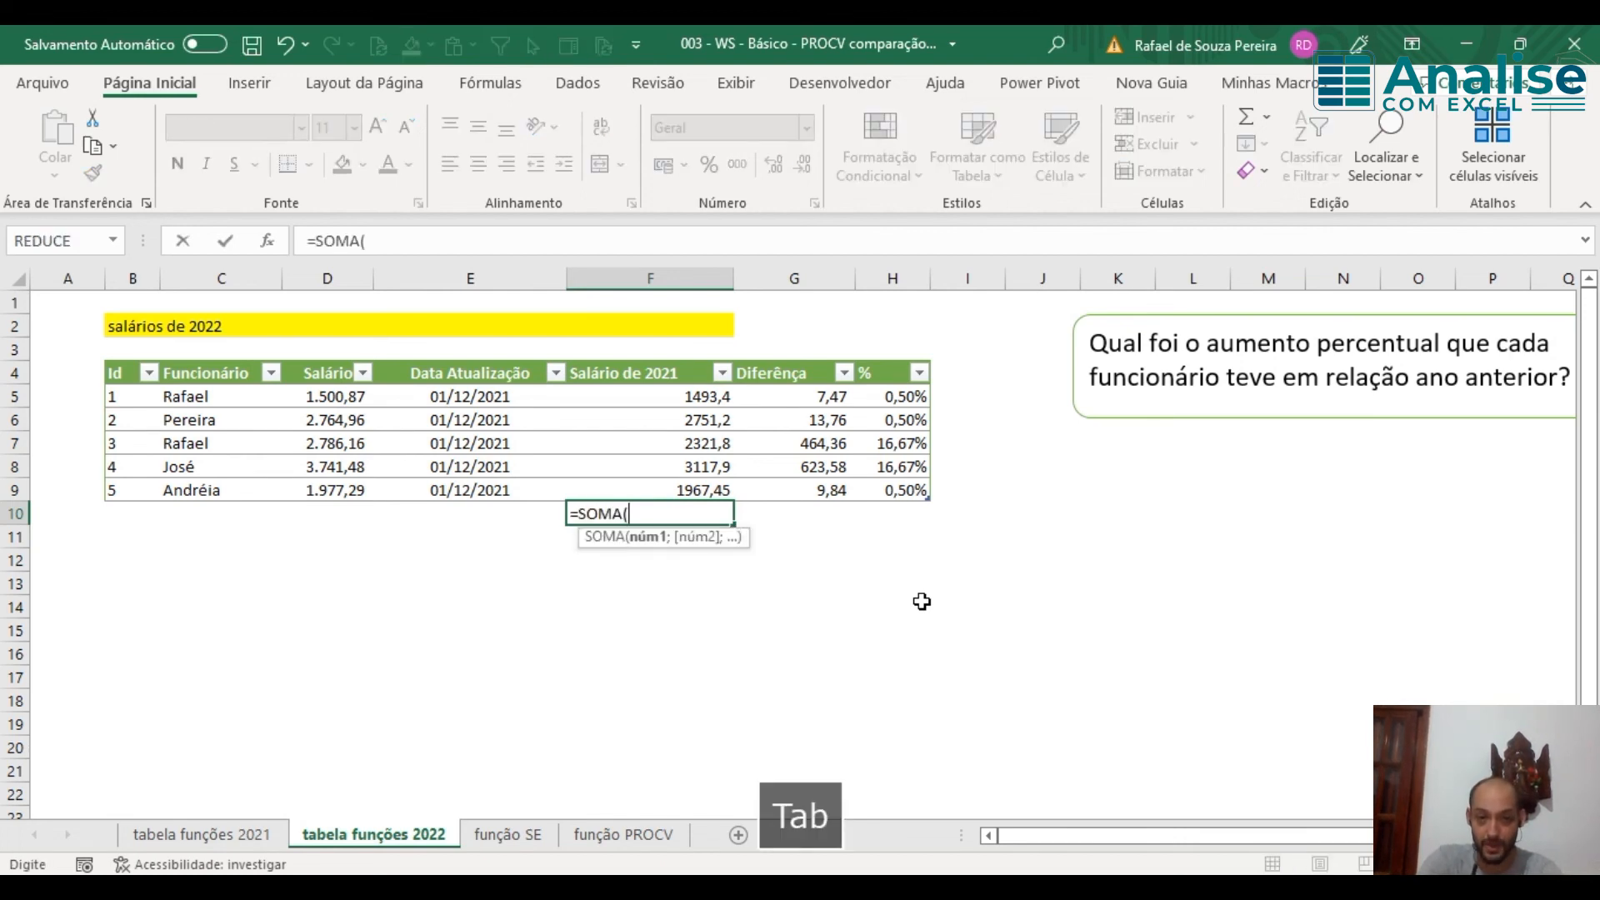
pyautogui.press('Up')
pyautogui.hotkey('ctrl', 'shift', 'Up')
pyautogui.press('Return')
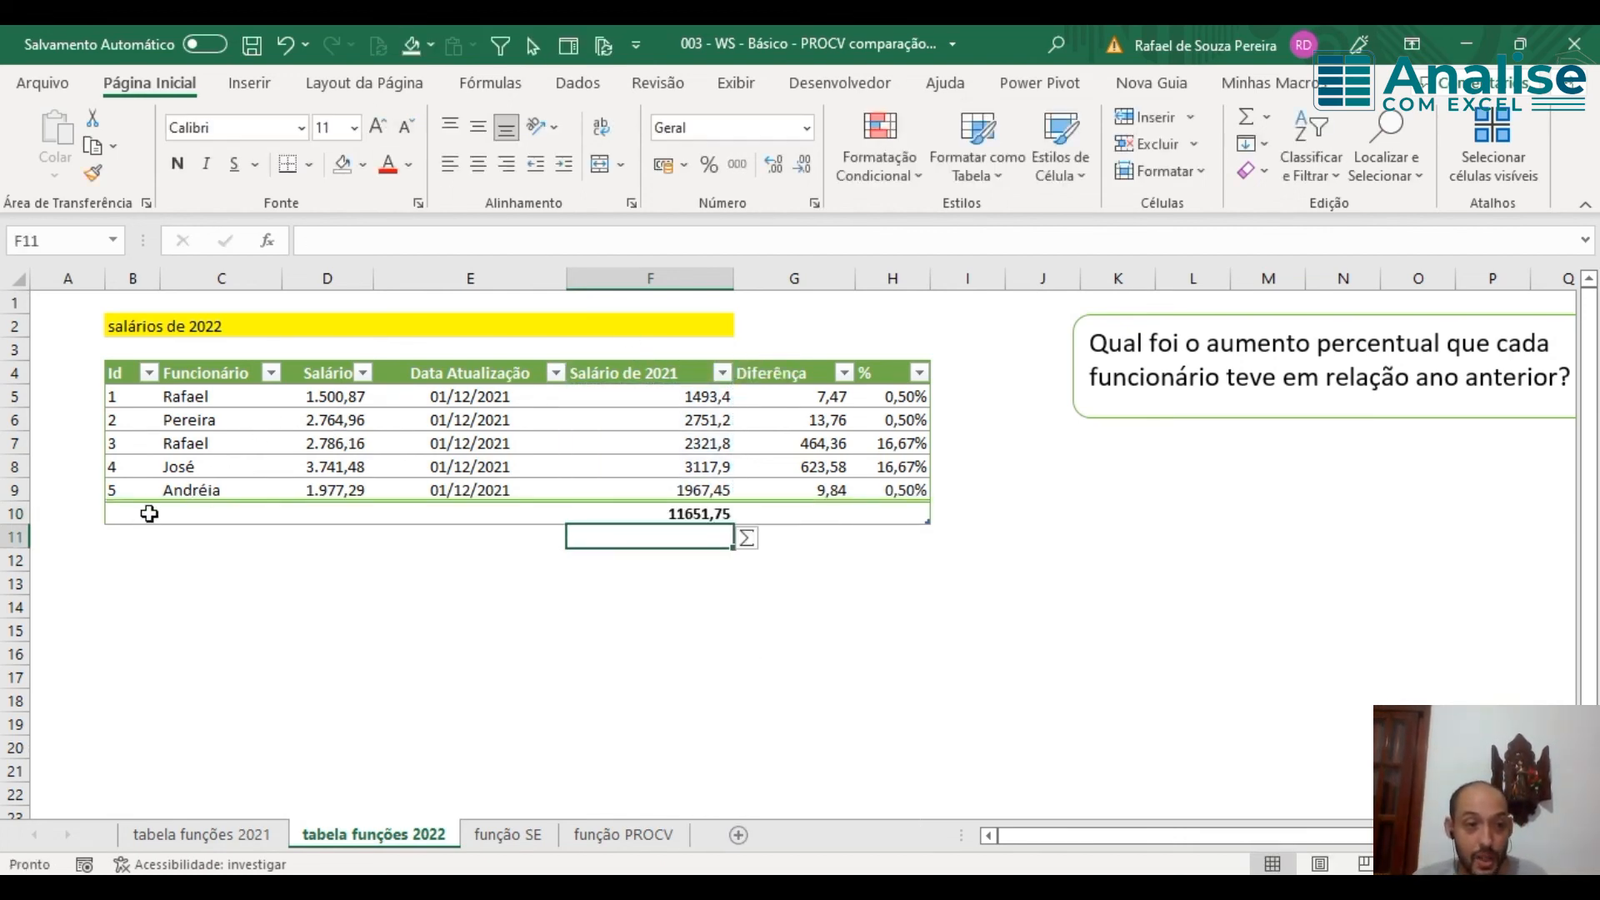
# Step: Try the Média and Máx. functions for the Salário de 2021 cell in the table's total row
pyautogui.moveTo(144, 514)
pyautogui.mouseDown()
pyautogui.moveTo(870, 514)
pyautogui.moveTo(165, 519)
pyautogui.mouseUp()
pyautogui.click(1033, 510)
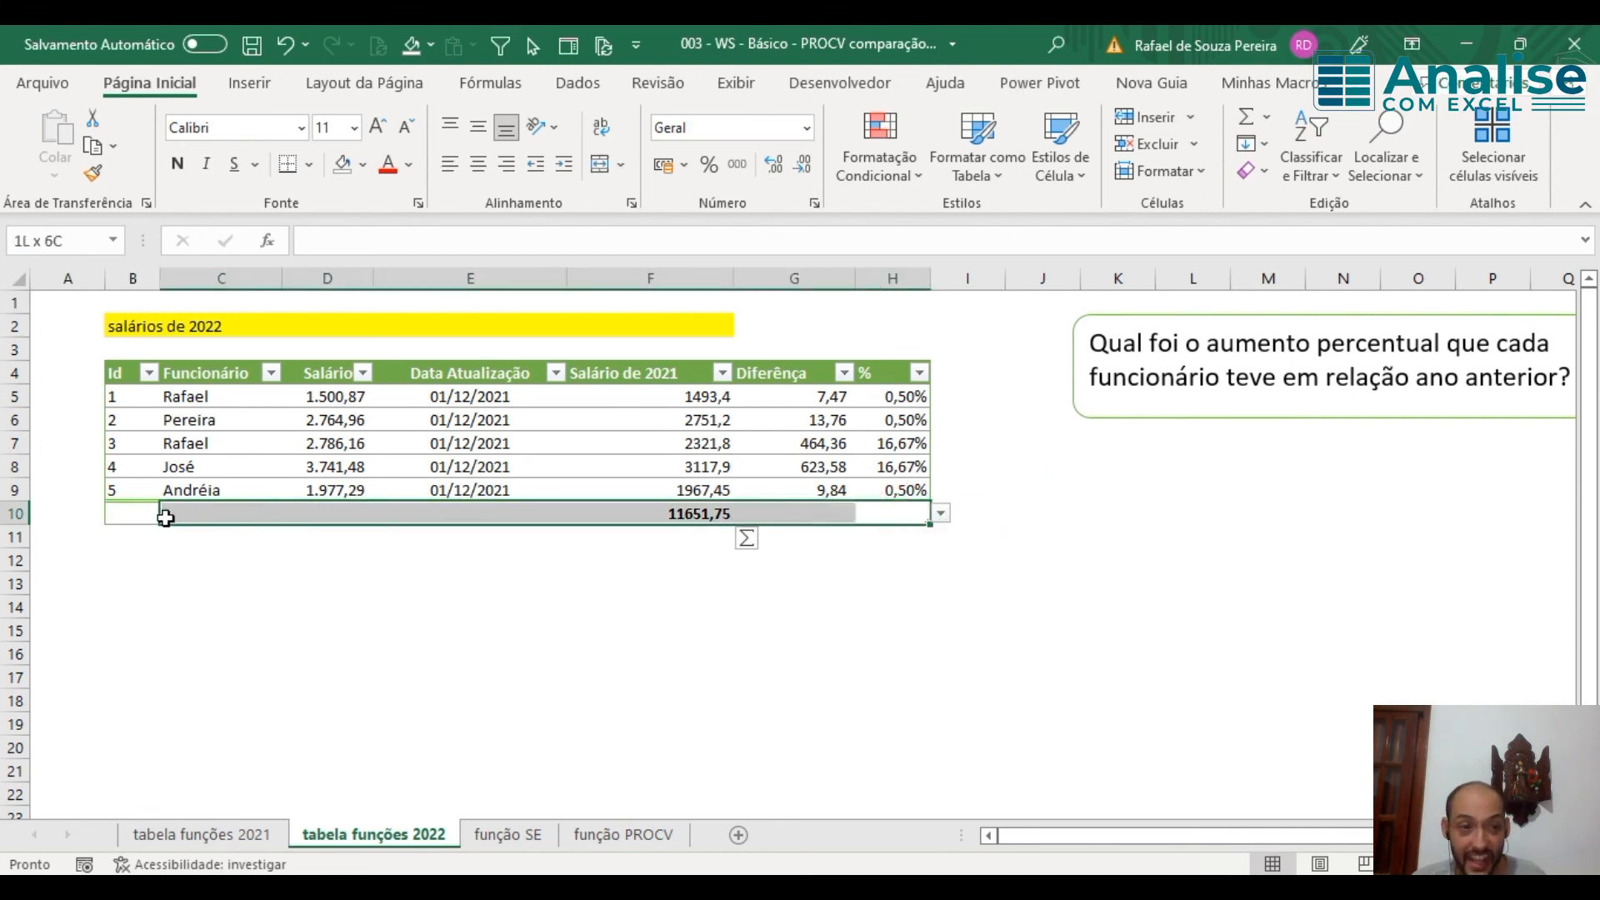
pyautogui.click(703, 512)
pyautogui.click(744, 514)
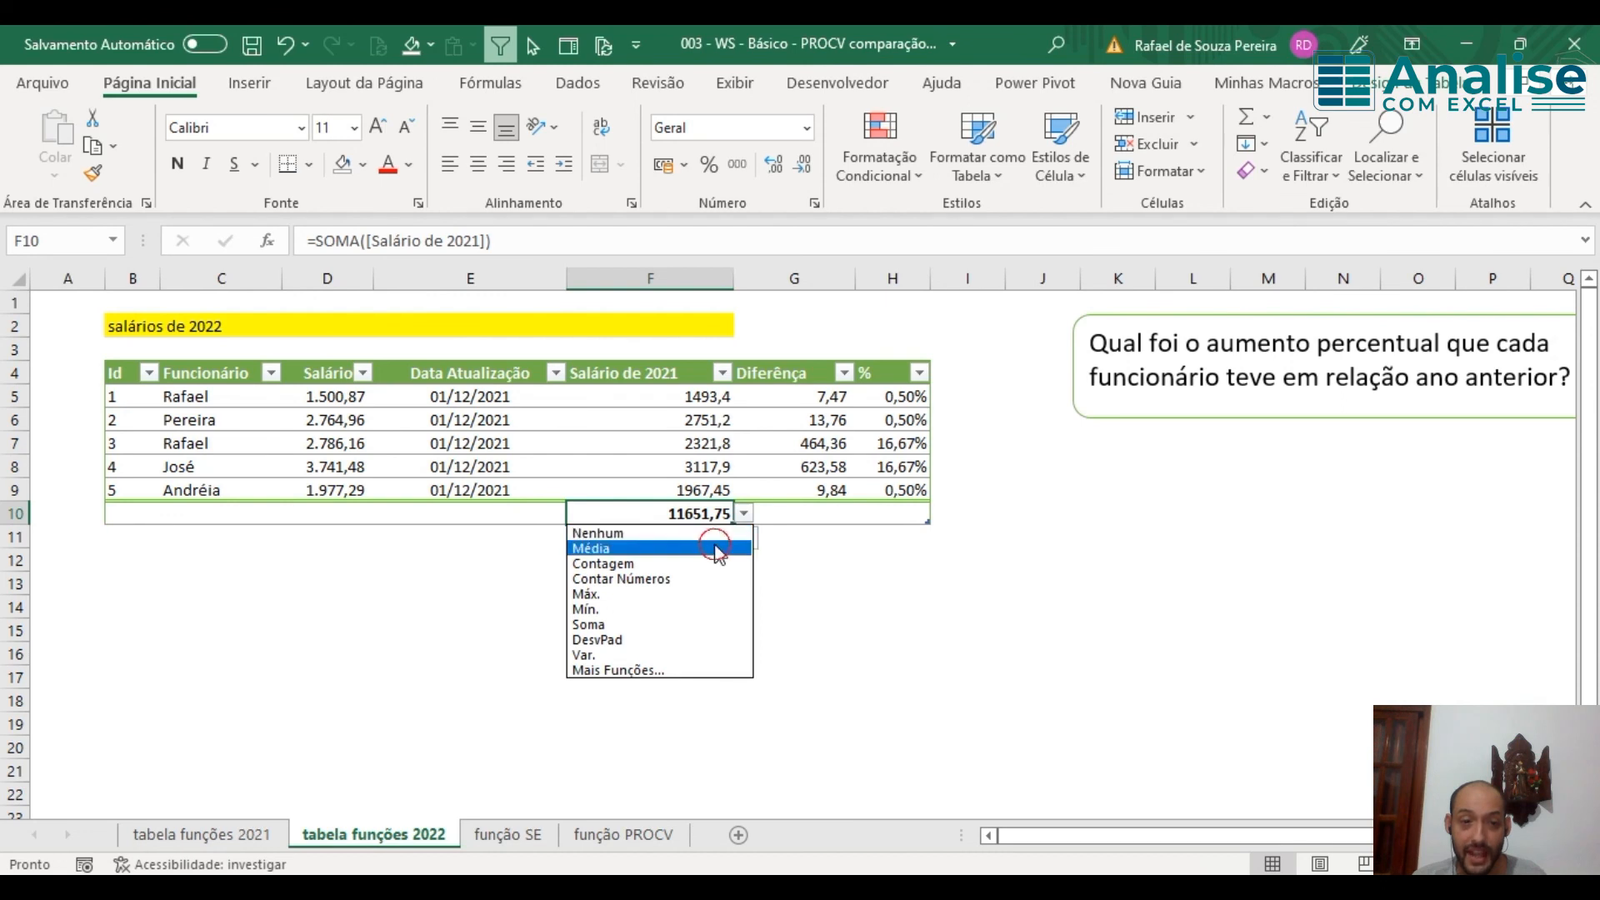
pyautogui.click(723, 548)
pyautogui.click(744, 514)
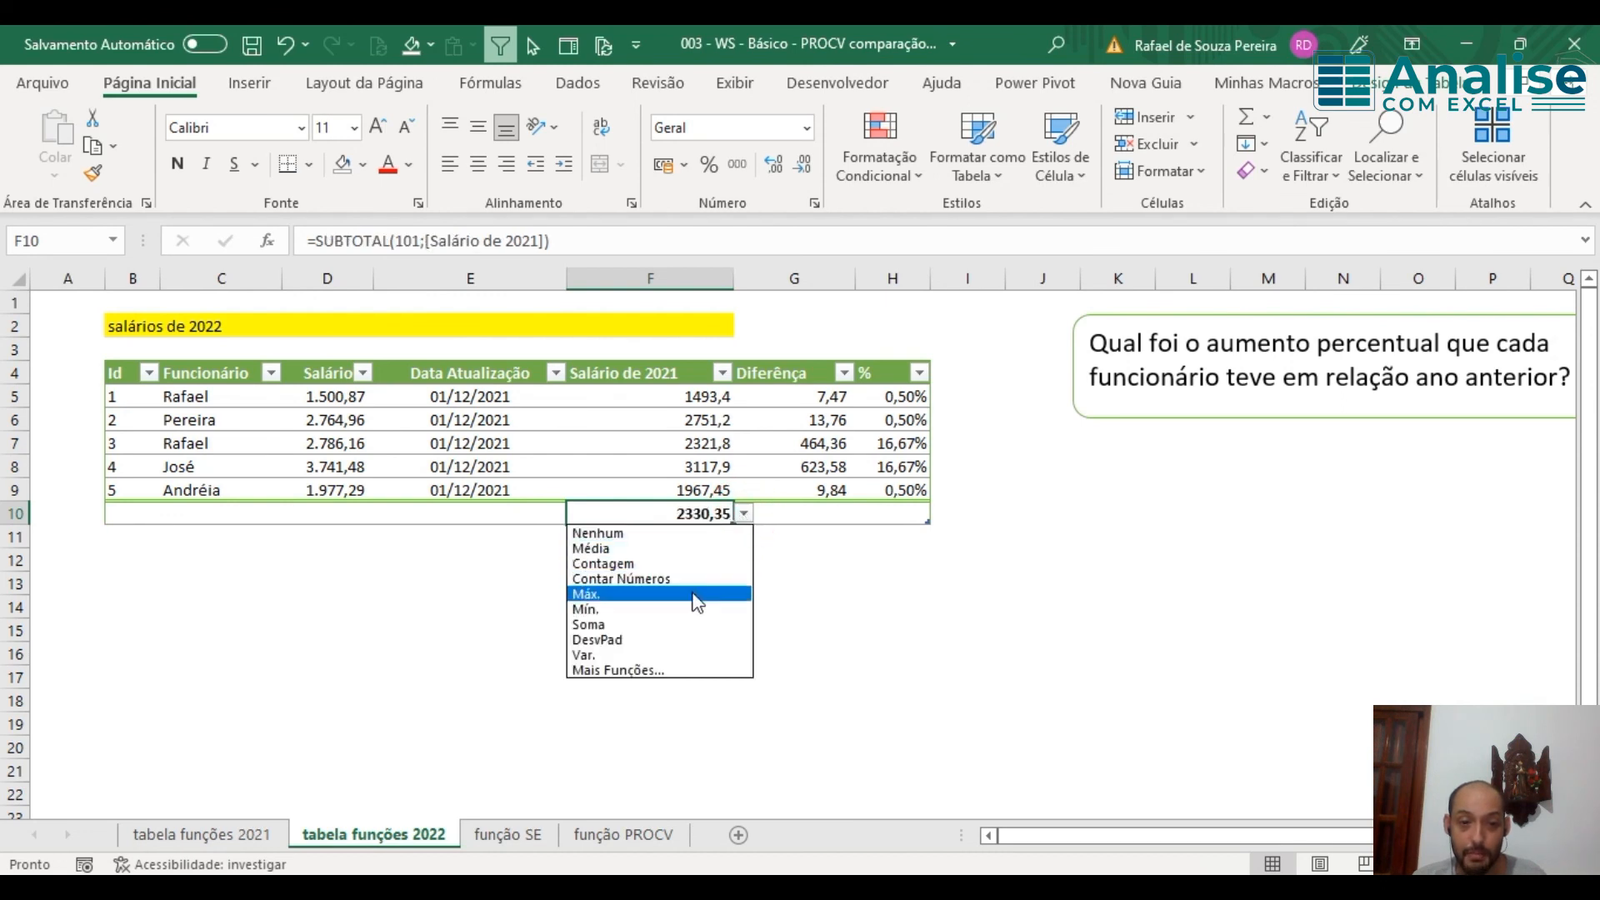
pyautogui.click(696, 594)
# Step: Set the Salário de 2021 total to Contagem and check it against the column's data cells
pyautogui.click(743, 514)
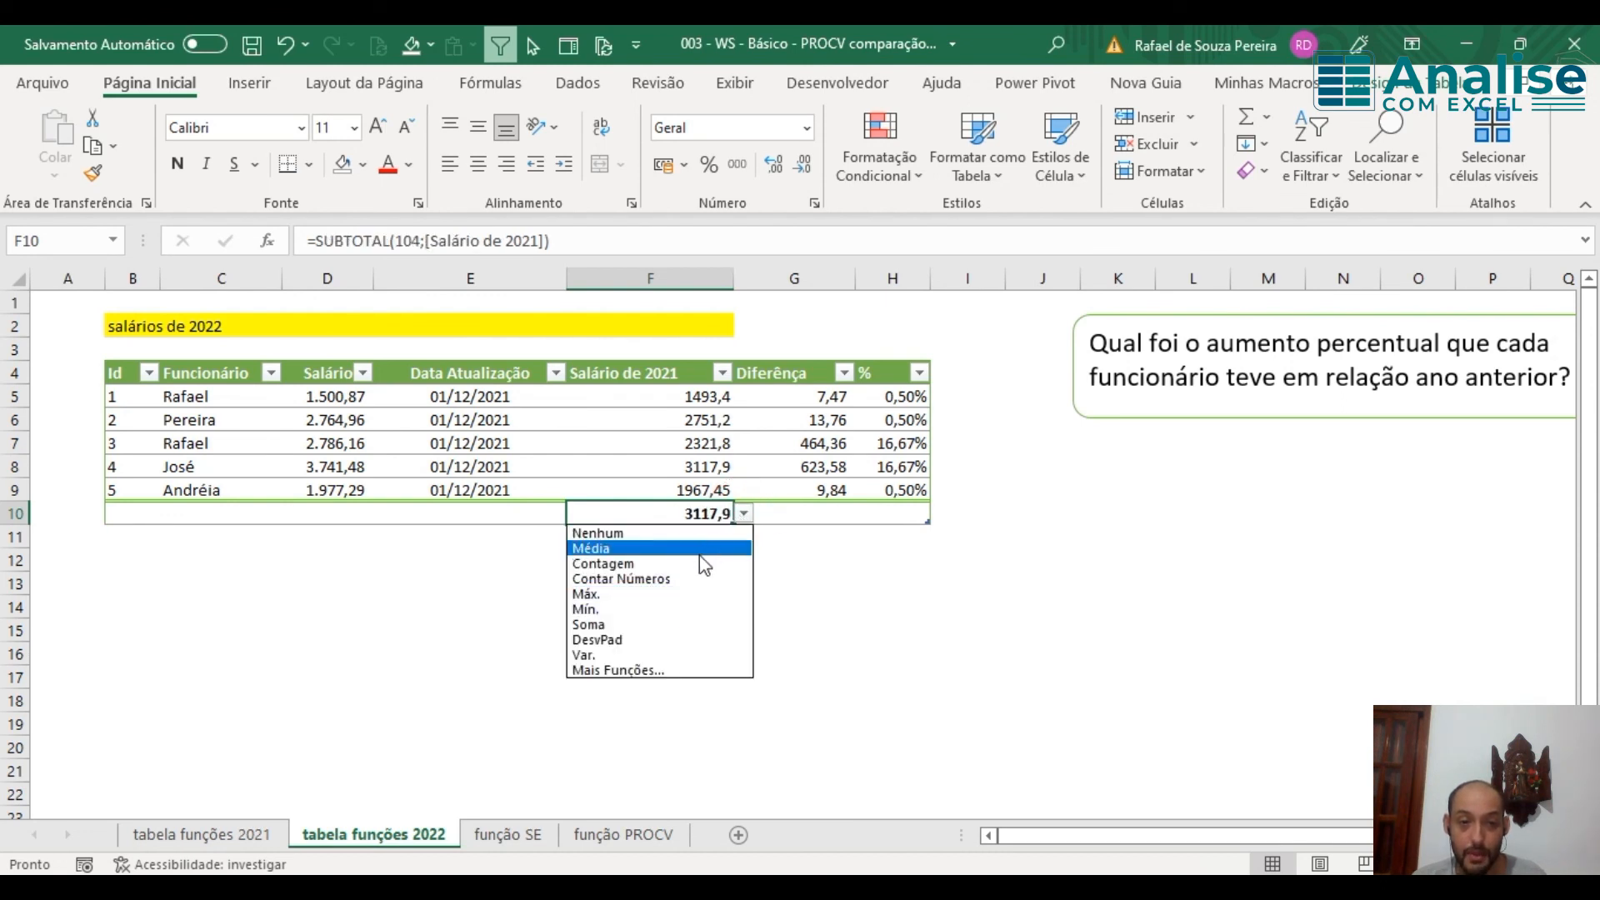
pyautogui.click(700, 564)
pyautogui.moveTo(712, 406); pyautogui.dragTo(725, 500)
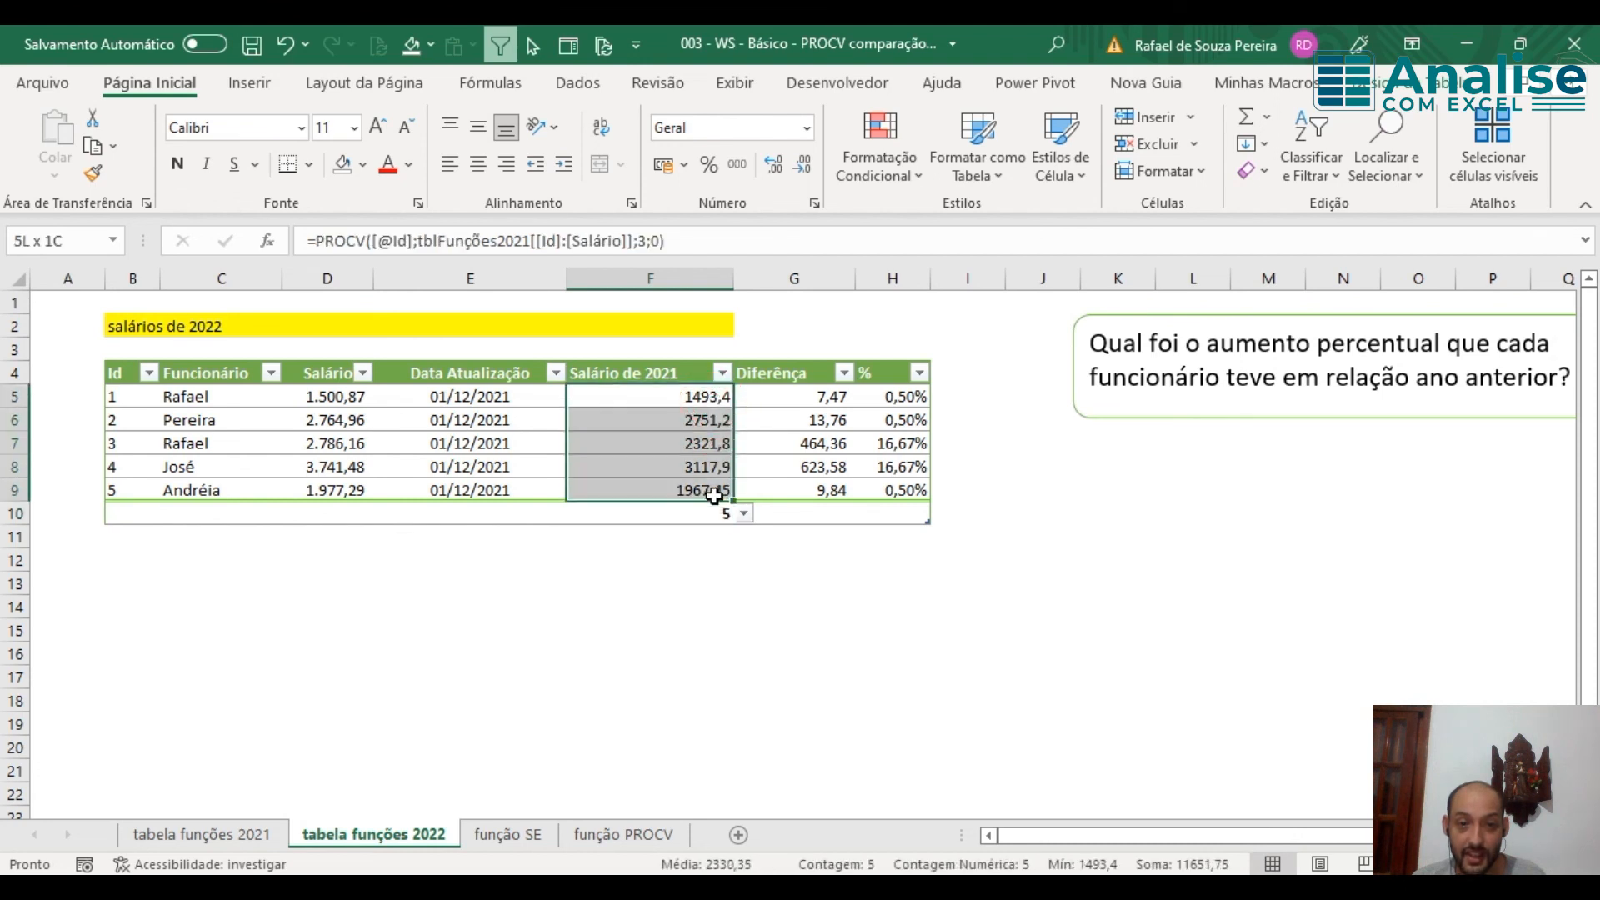
pyautogui.click(754, 469)
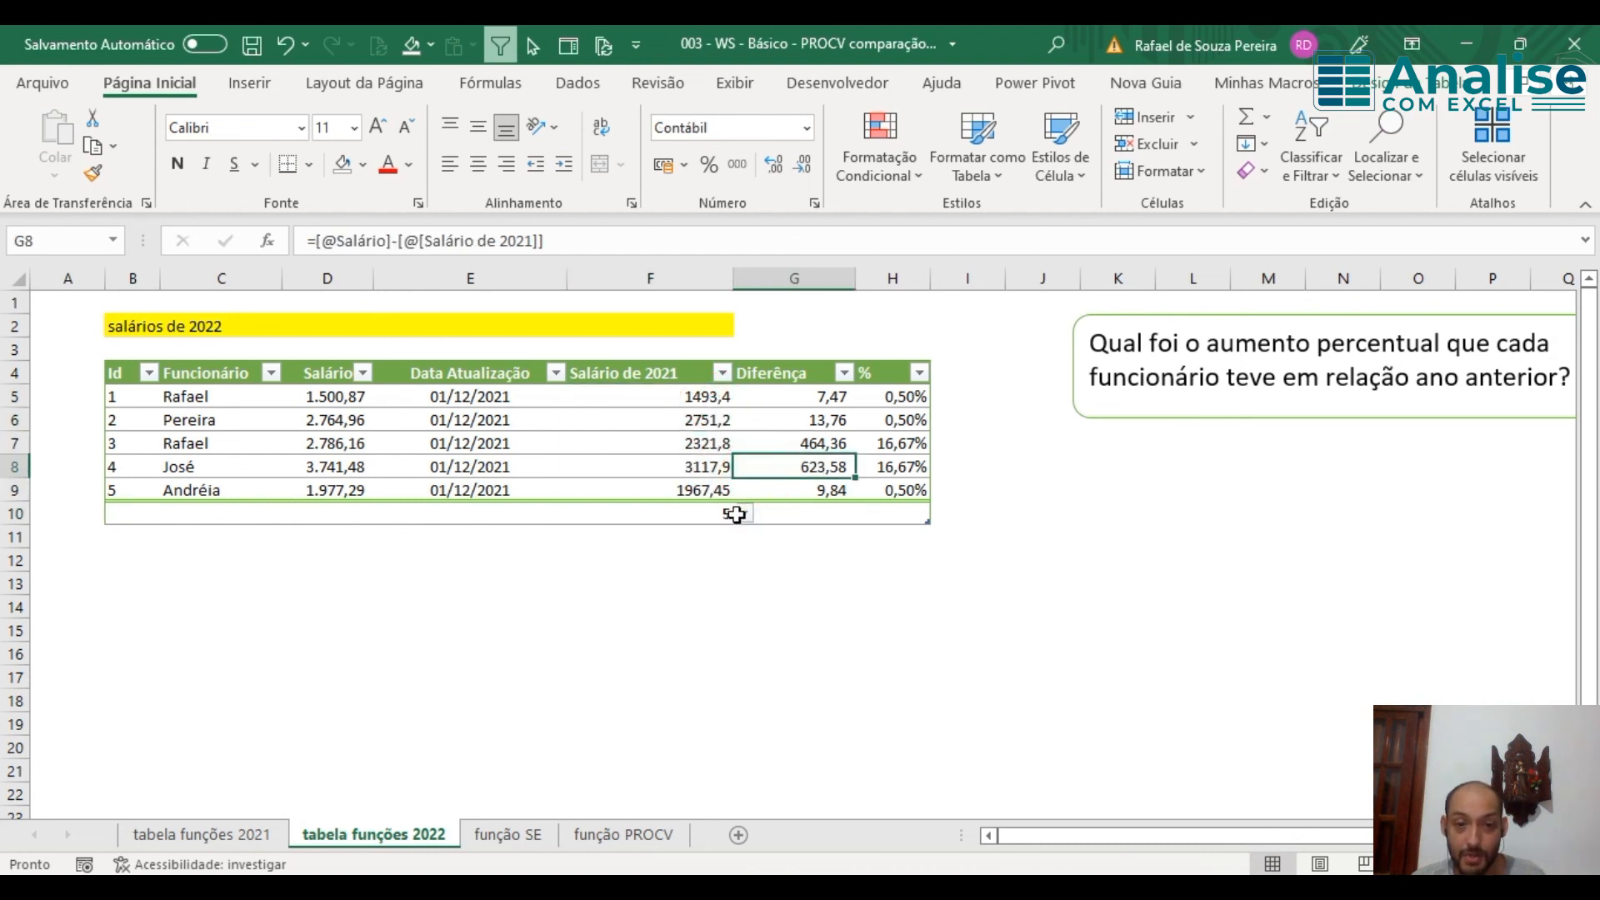
# Step: Set the Salário de 2021 cell in the table's total row to Soma and point out its SUBTOTAL formula
pyautogui.click(742, 515)
pyautogui.click(706, 510)
pyautogui.click(742, 514)
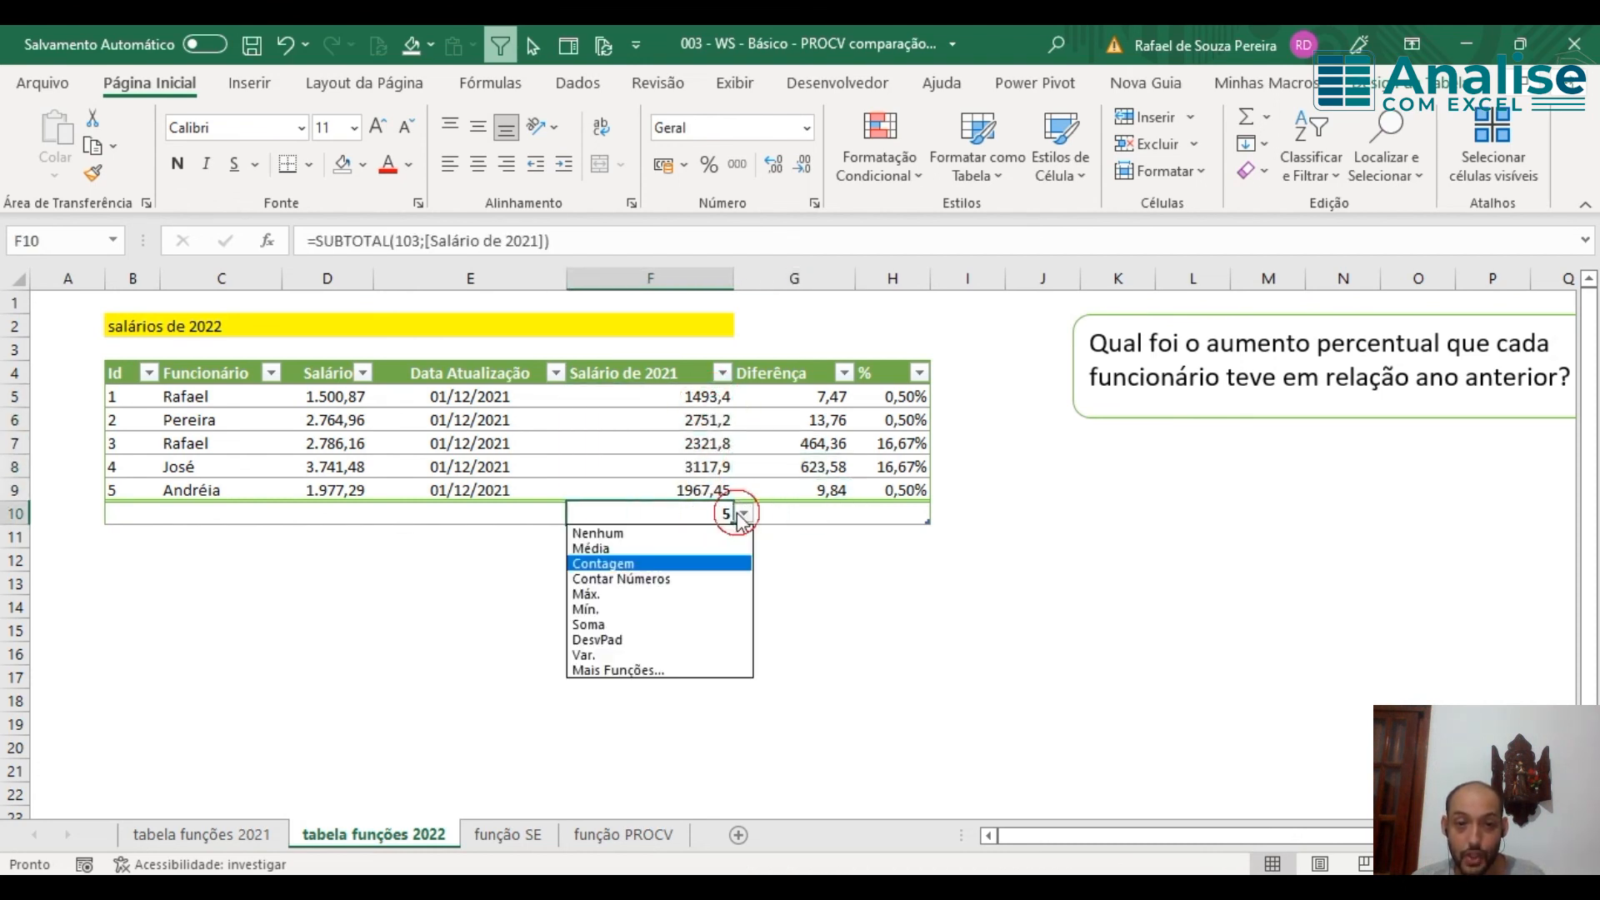
pyautogui.click(679, 624)
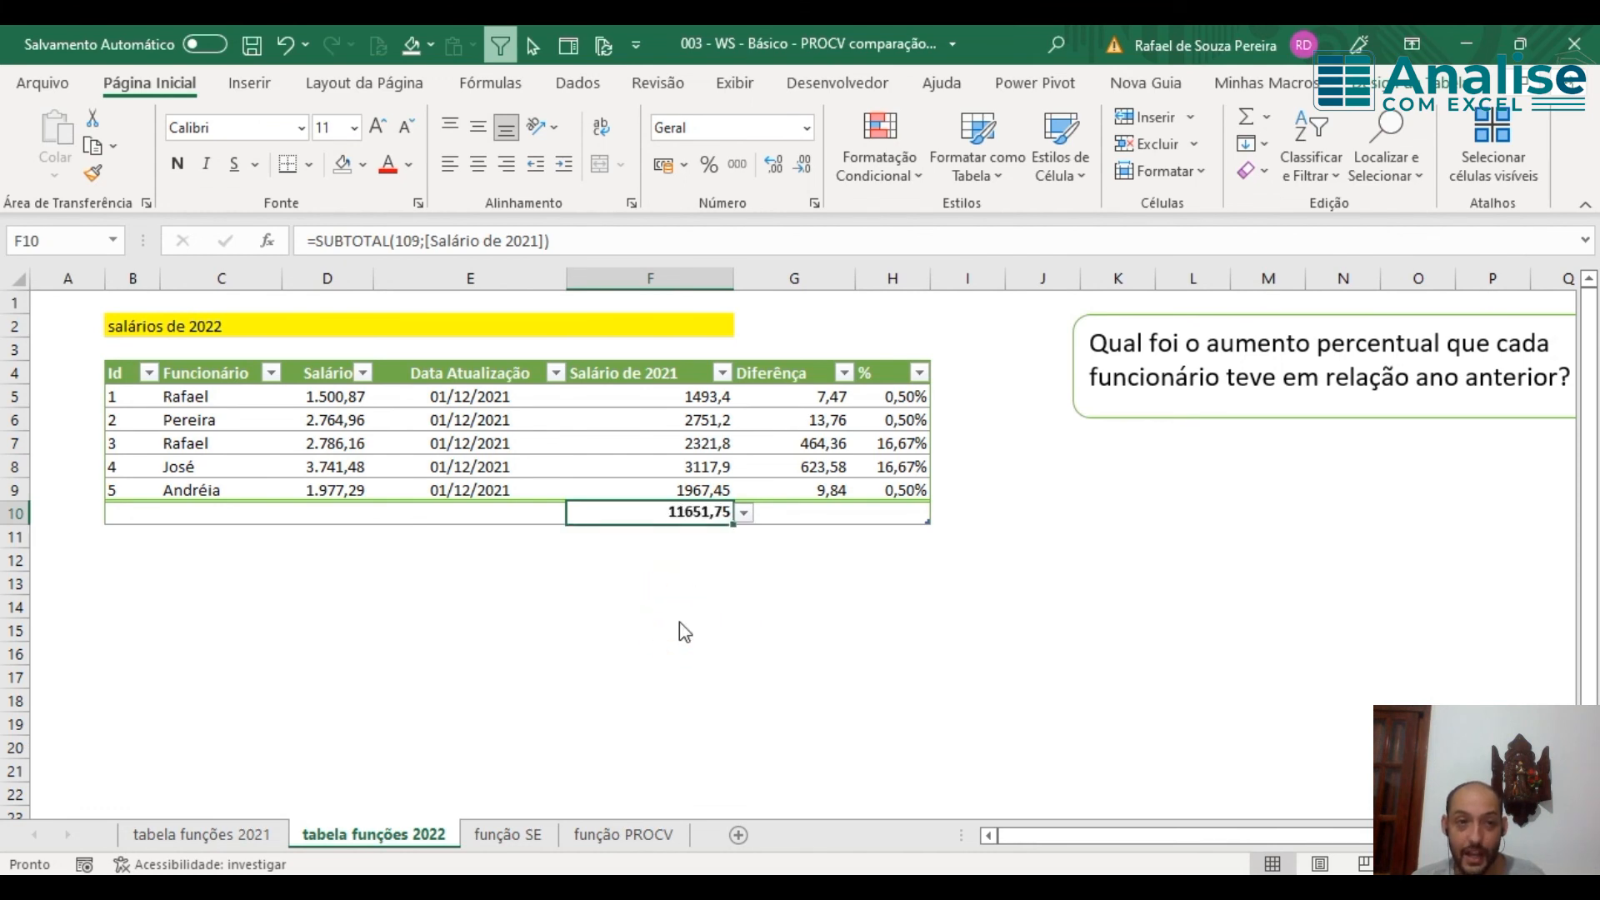
pyautogui.moveTo(729, 484)
pyautogui.mouseDown()
pyautogui.moveTo(534, 525)
pyautogui.moveTo(677, 533)
pyautogui.moveTo(684, 500)
pyautogui.mouseUp()
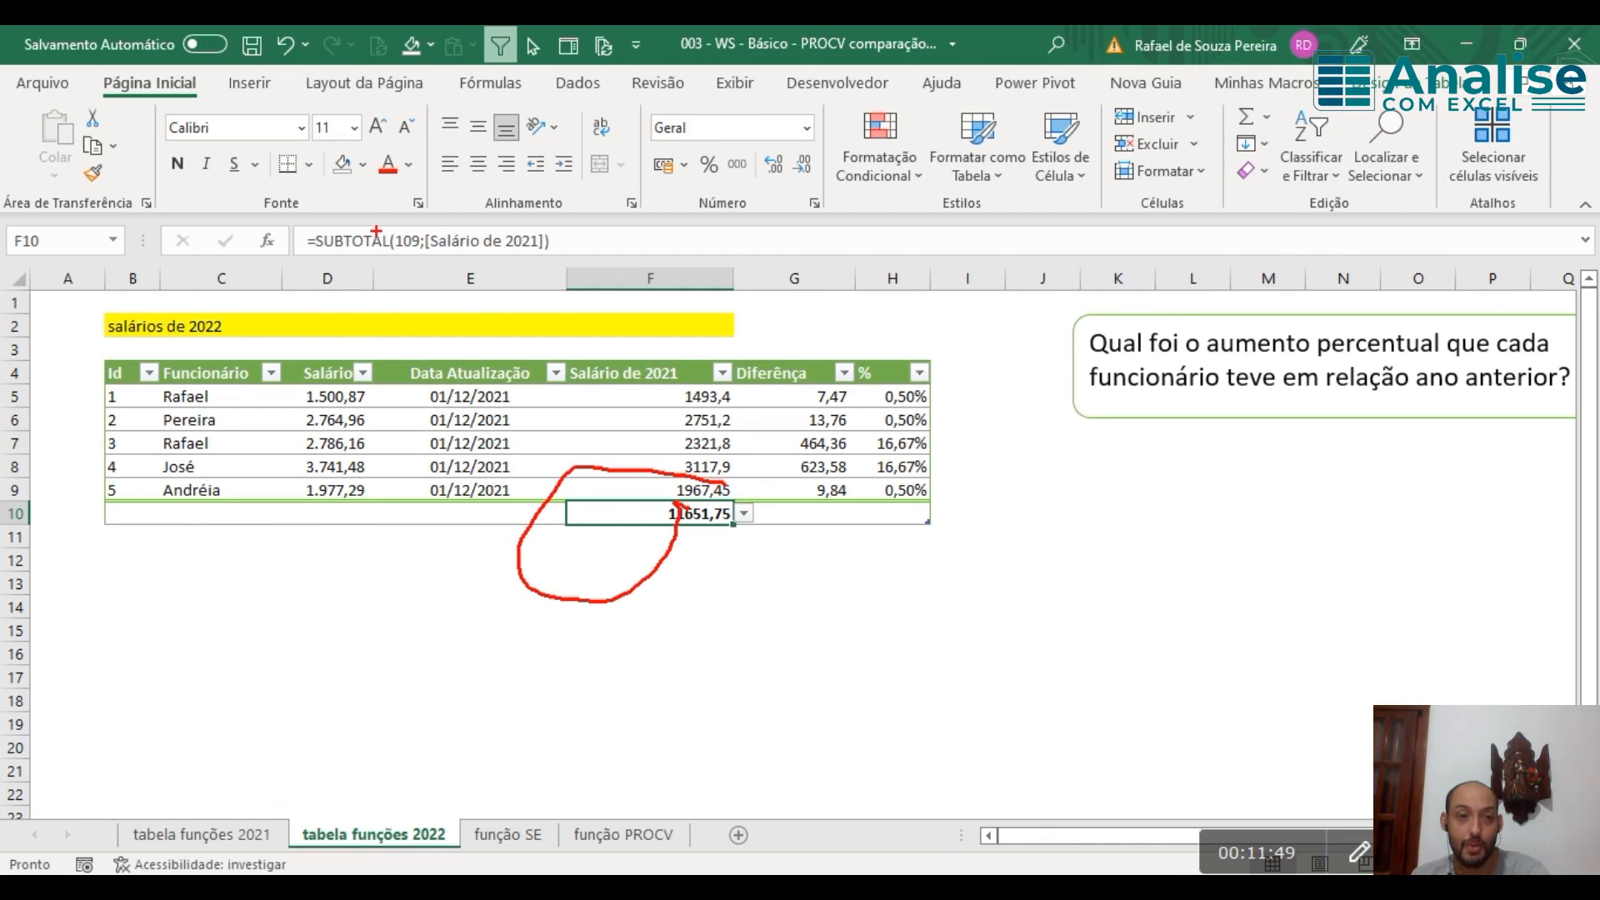
pyautogui.moveTo(371, 225); pyautogui.dragTo(490, 84)
pyautogui.press('Escape')
# Step: Filter the Funcionário column to only the employee name in the first data row and check the Salário de 2021 total
pyautogui.click(393, 403)
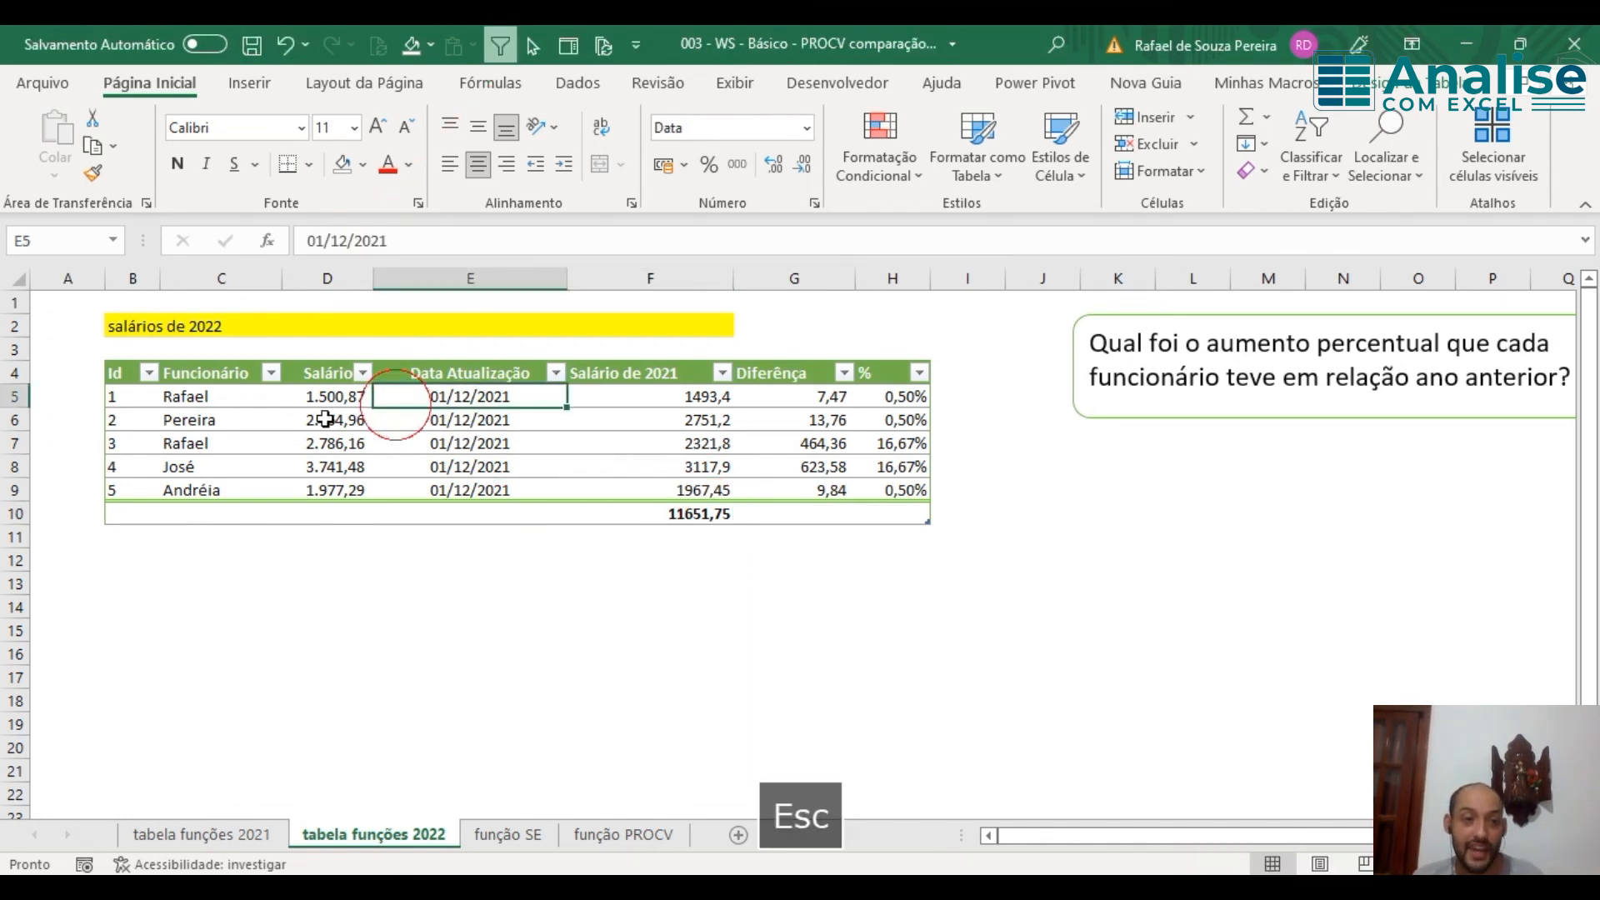
pyautogui.click(235, 389)
pyautogui.click(271, 372)
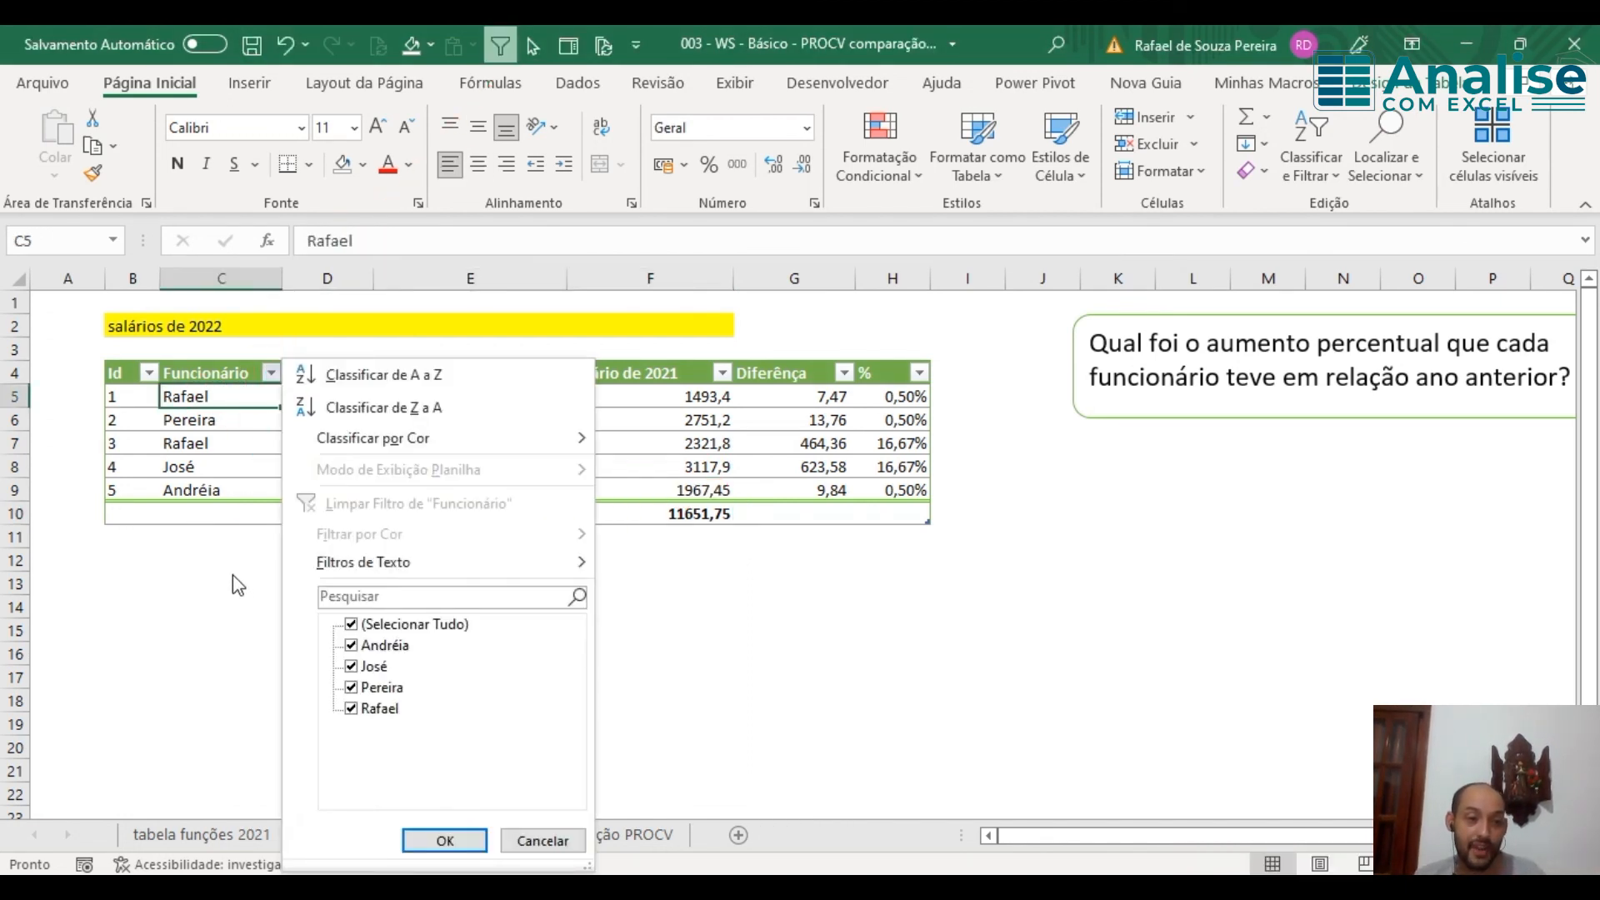
pyautogui.click(388, 625)
pyautogui.click(389, 710)
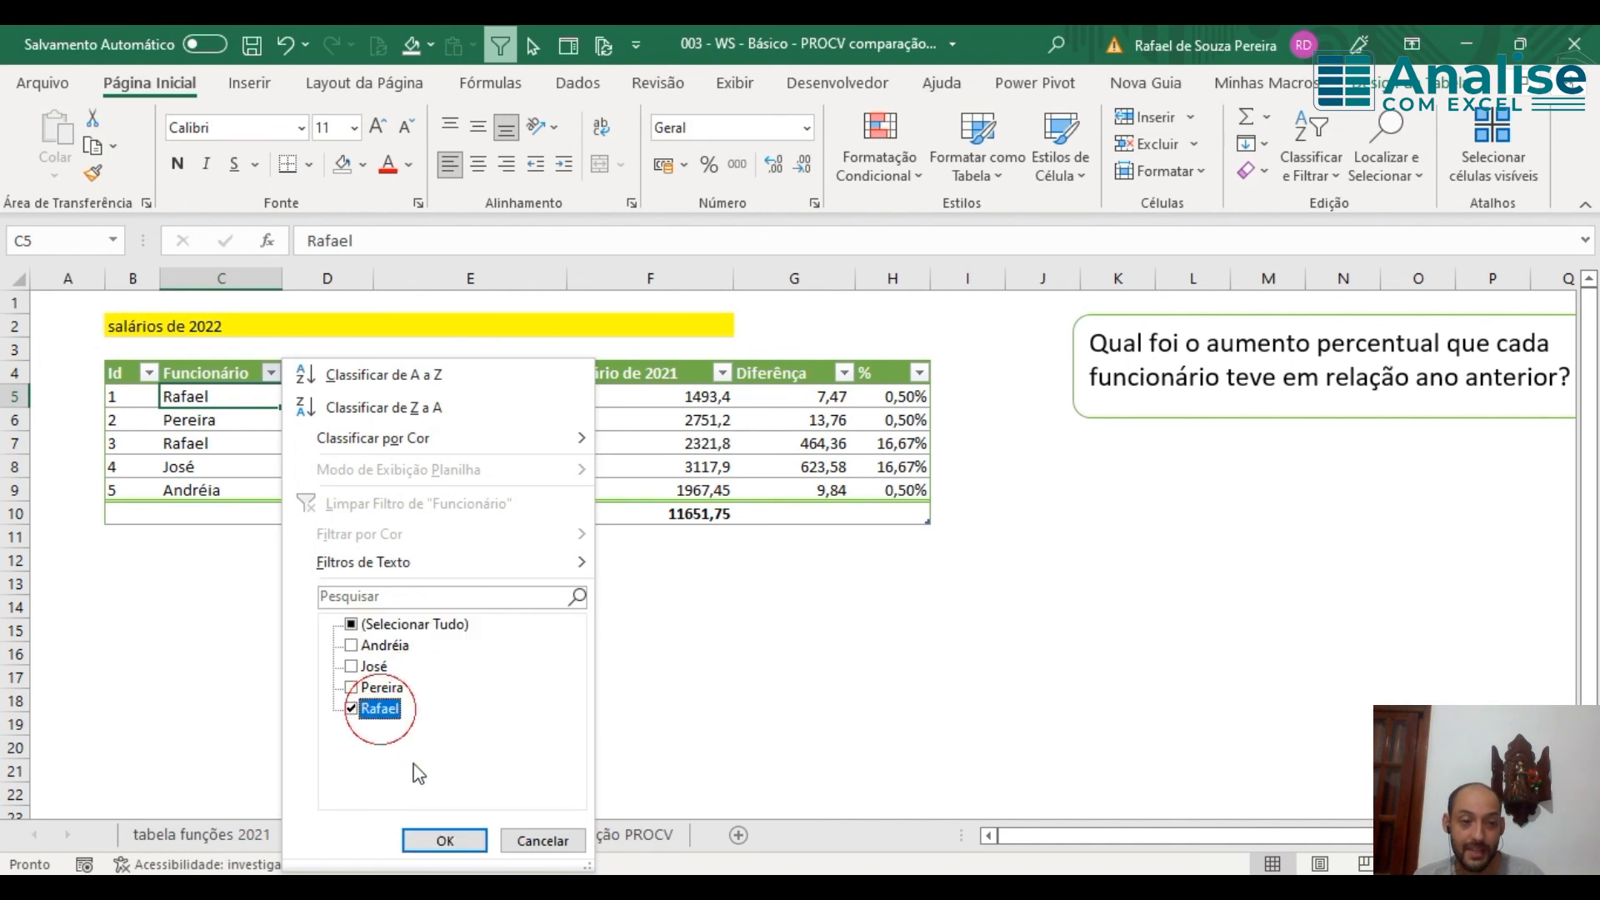
pyautogui.click(438, 840)
pyautogui.click(680, 442)
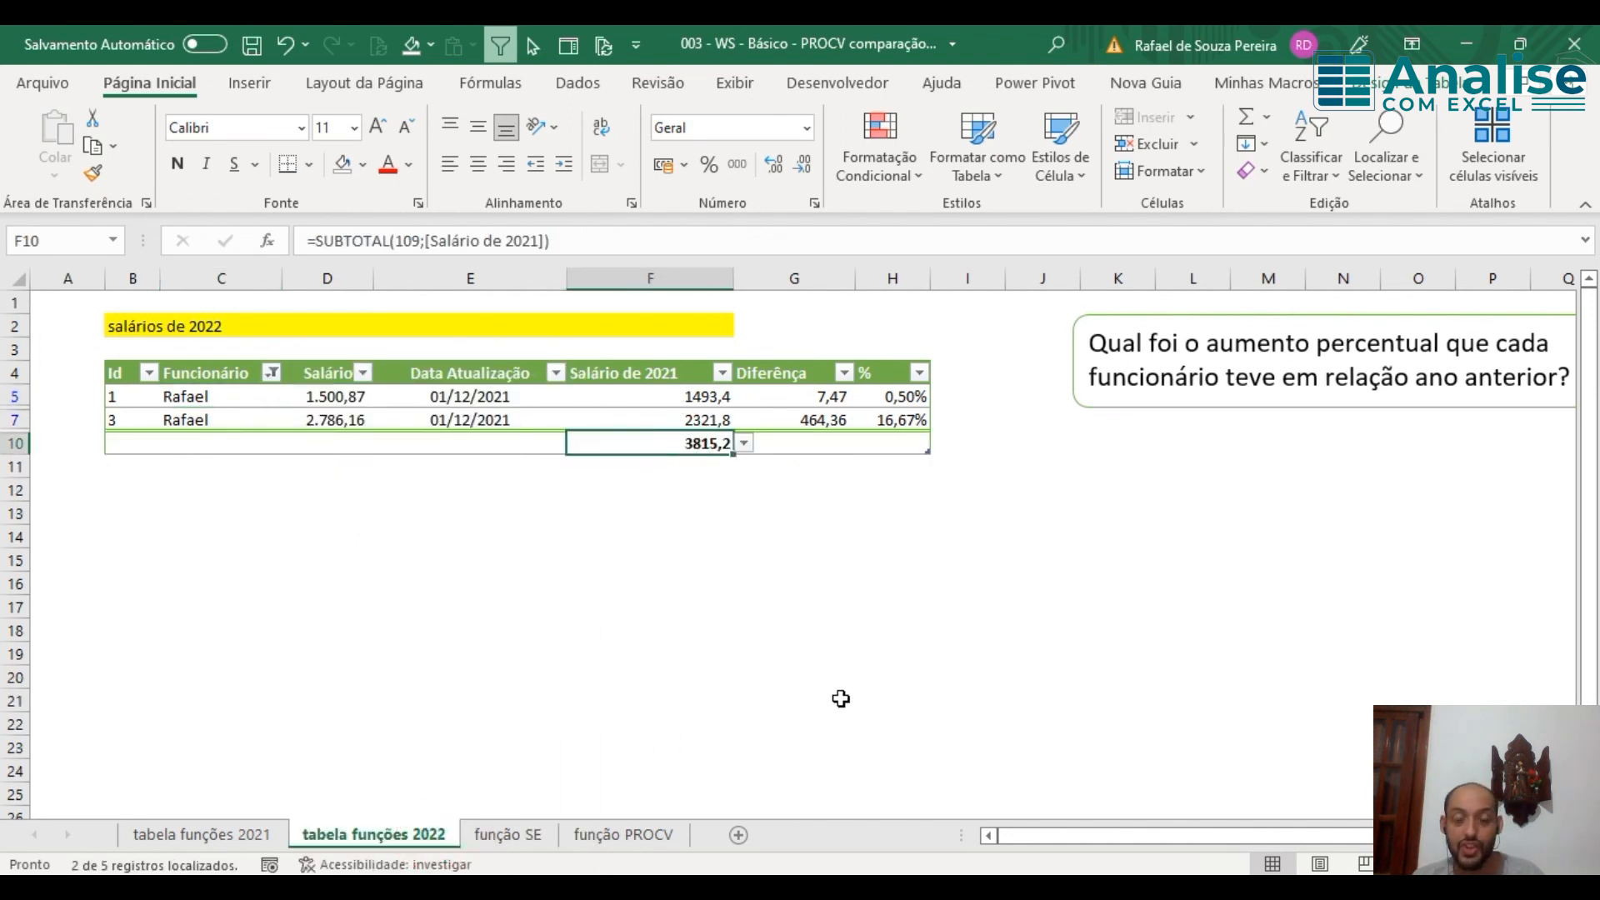
# Step: Clear the filter from the Funcionário column
pyautogui.click(271, 373)
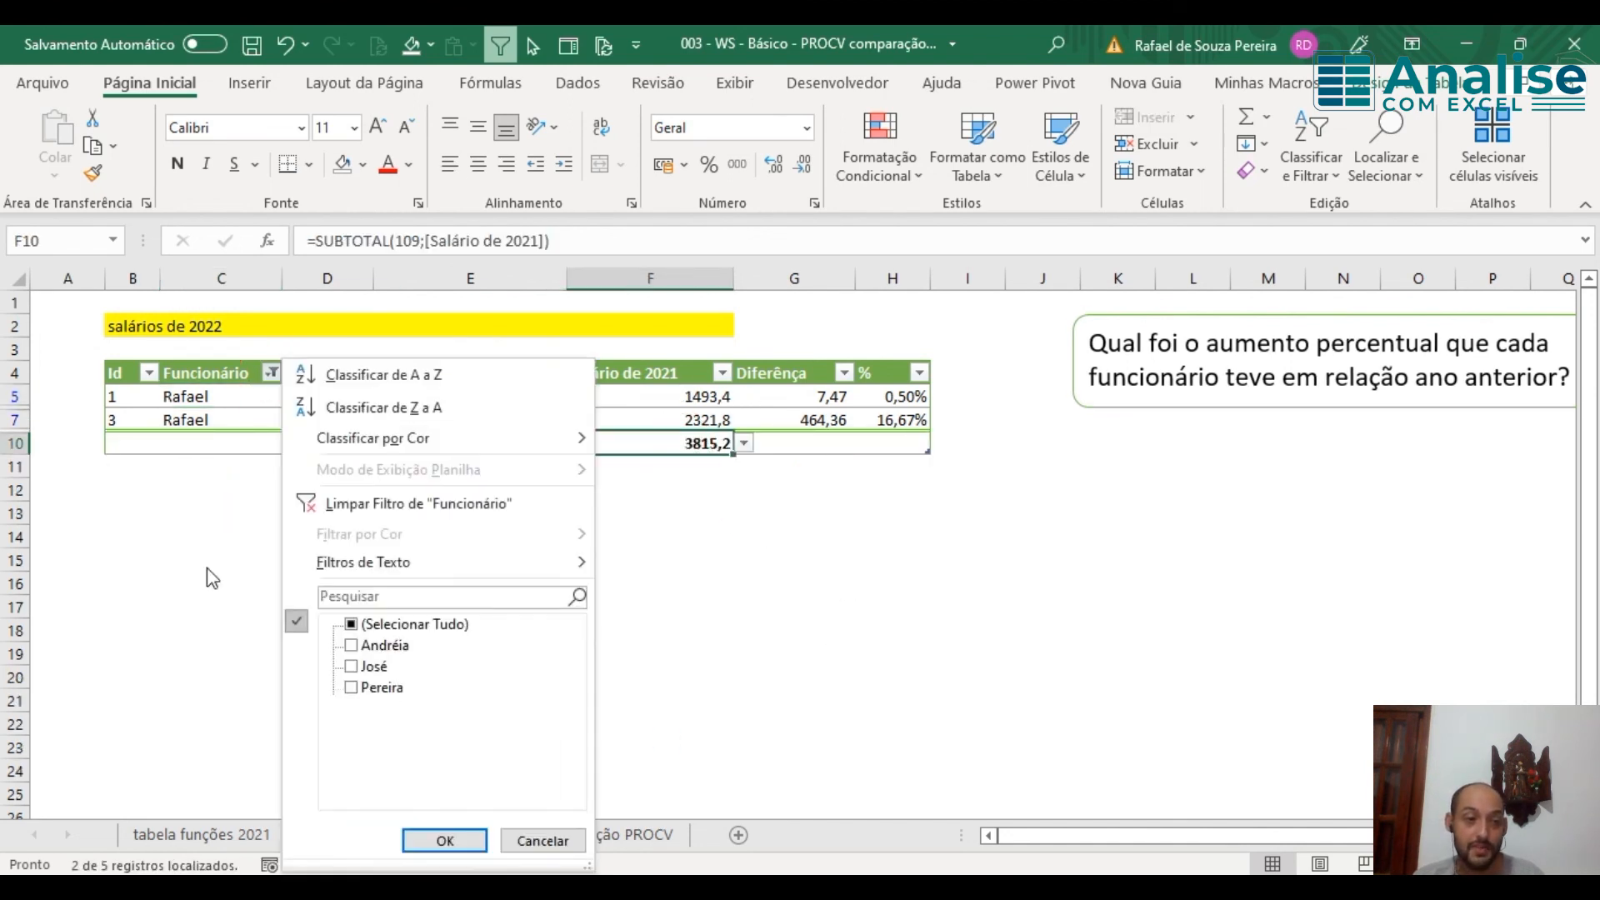
pyautogui.click(385, 507)
pyautogui.click(548, 444)
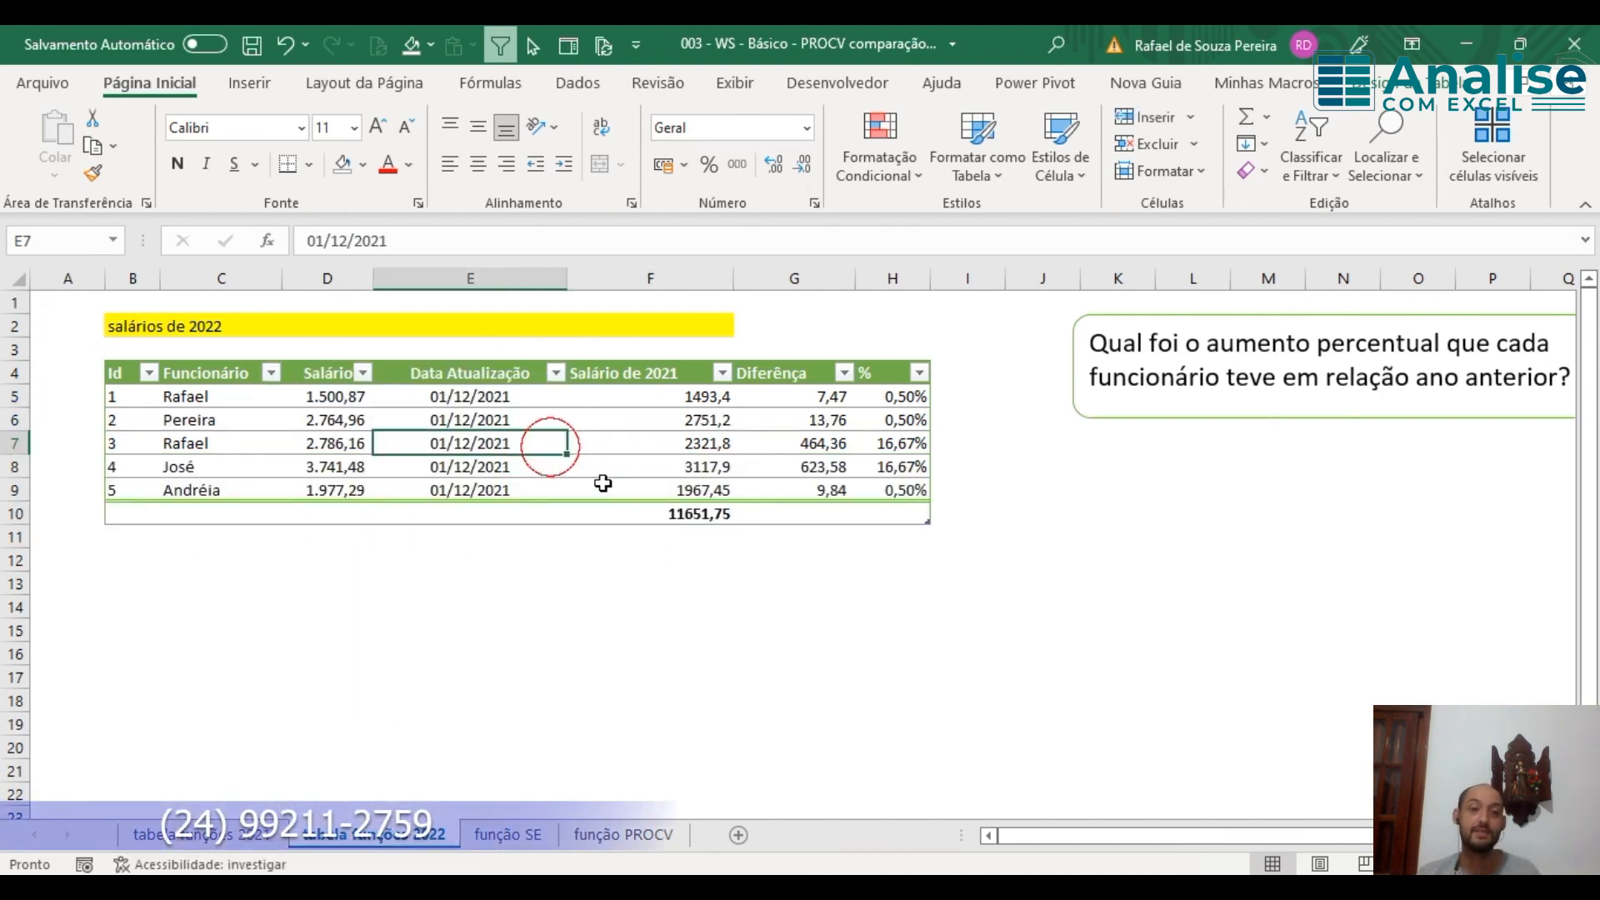